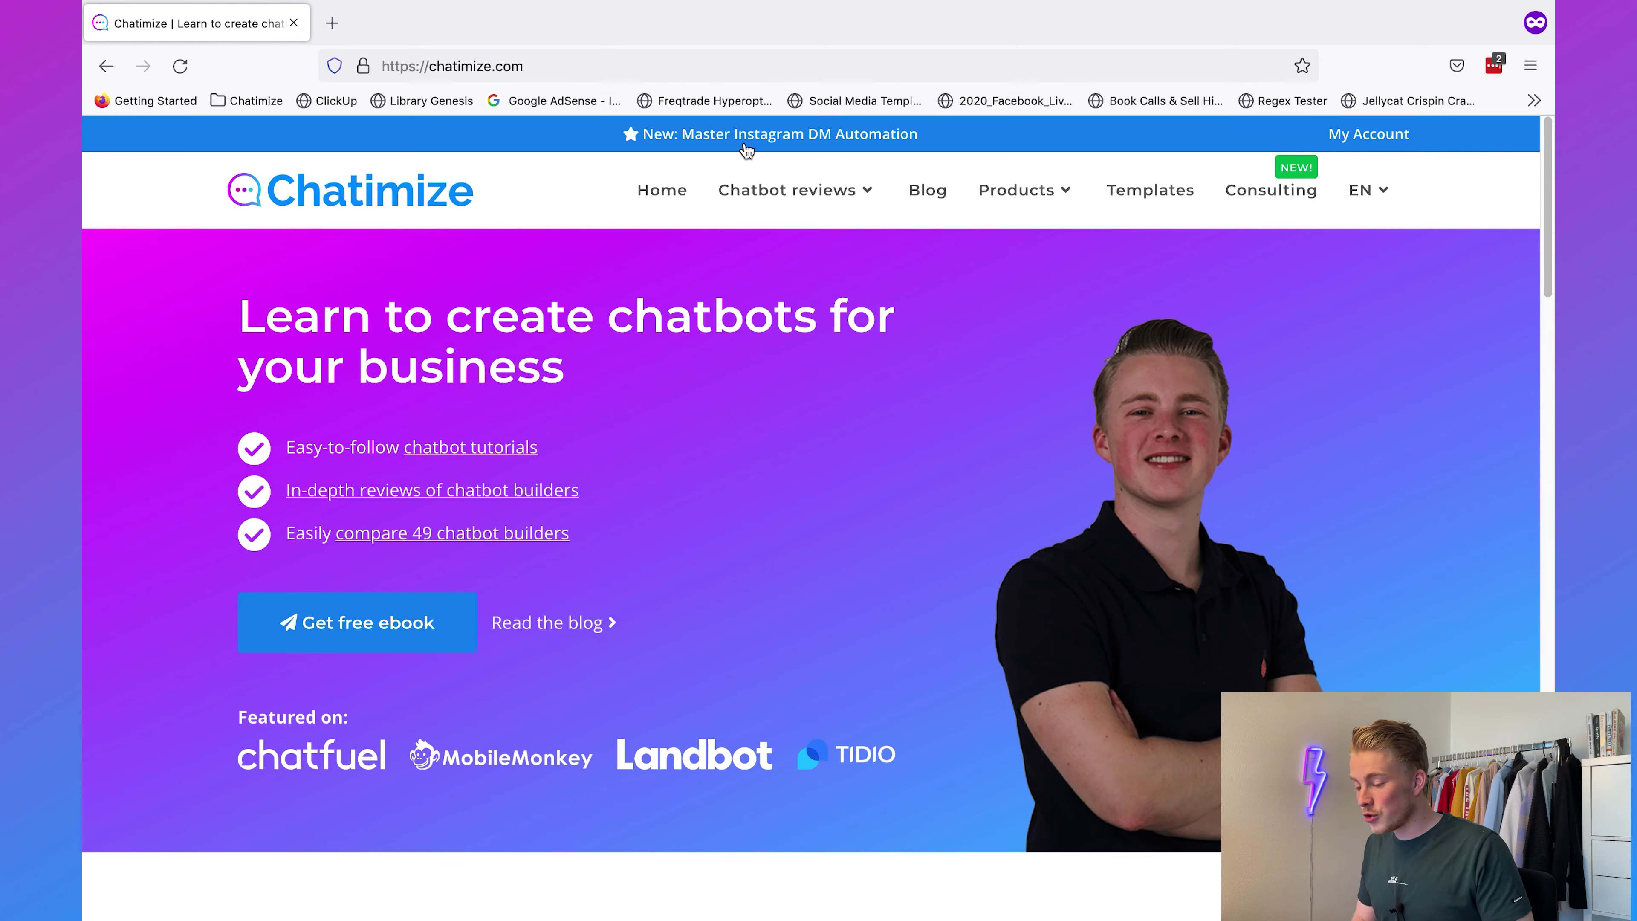
Step: Go to chatimize.com/mc/ and sign up for a free ManyChat account with Telegram
key(super+l)
text(chatimize.com/mc/)
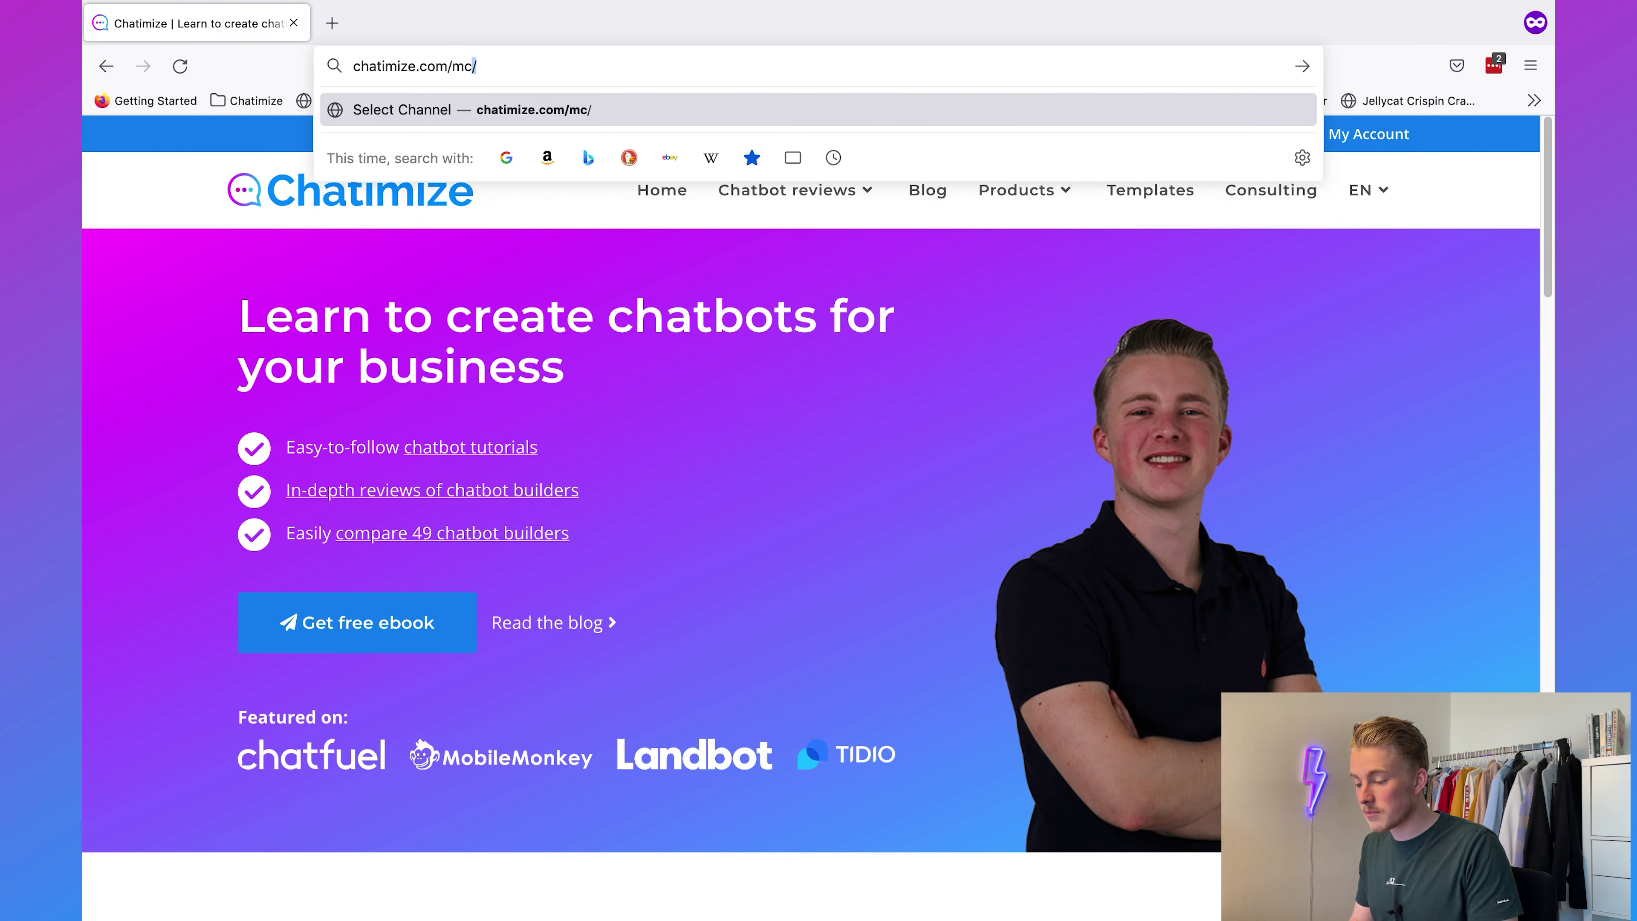
key(Return)
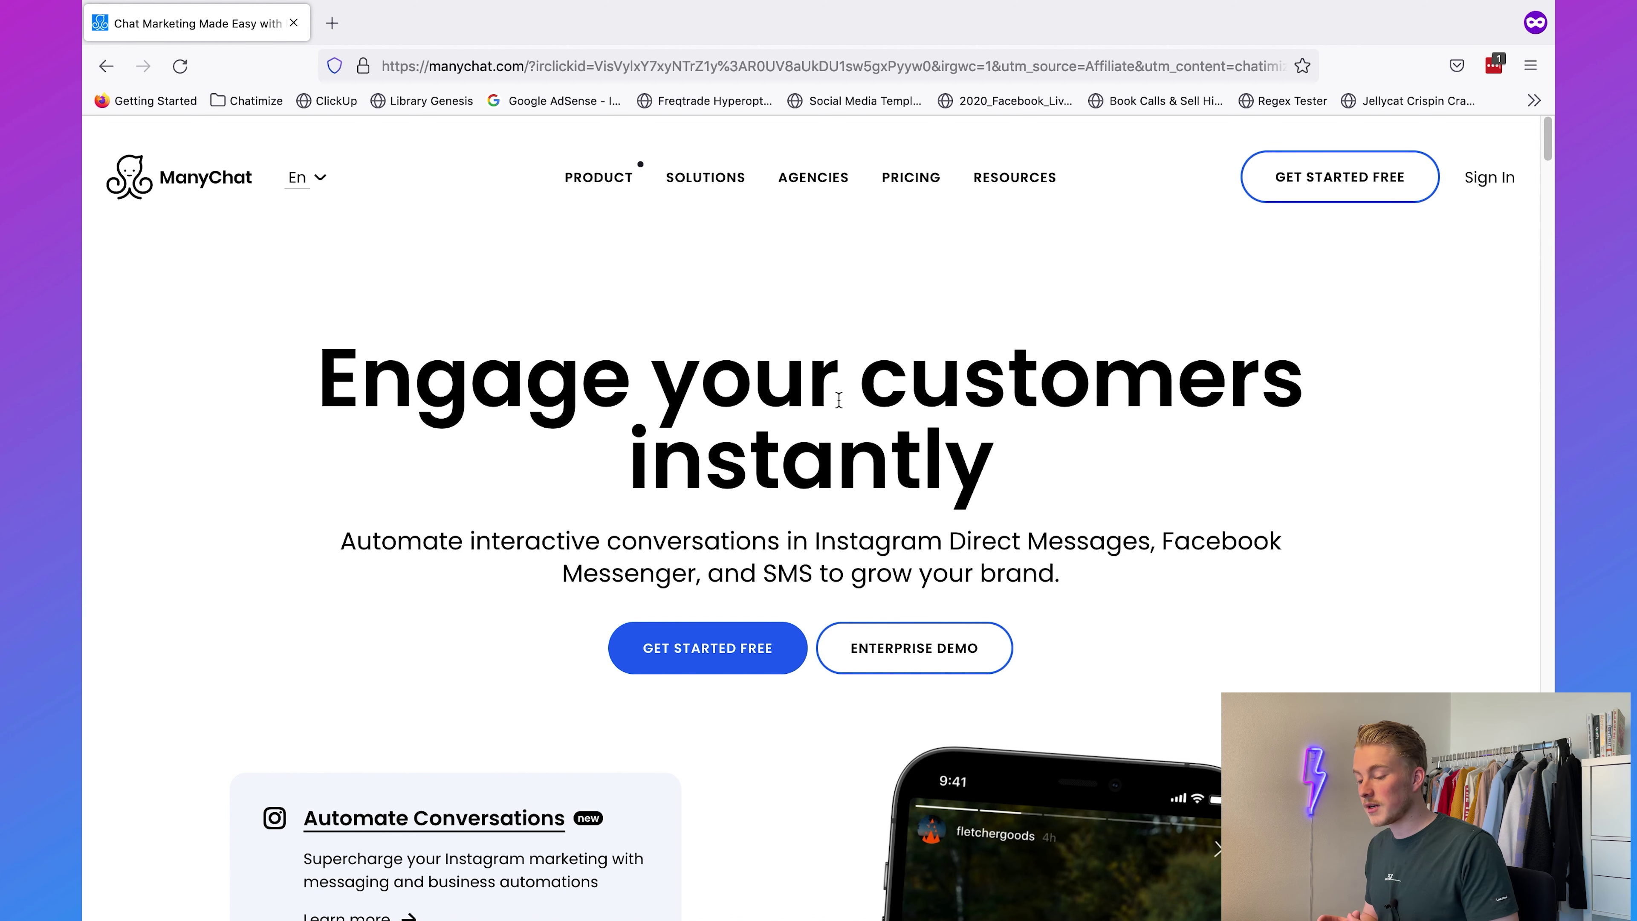
click(1361, 192)
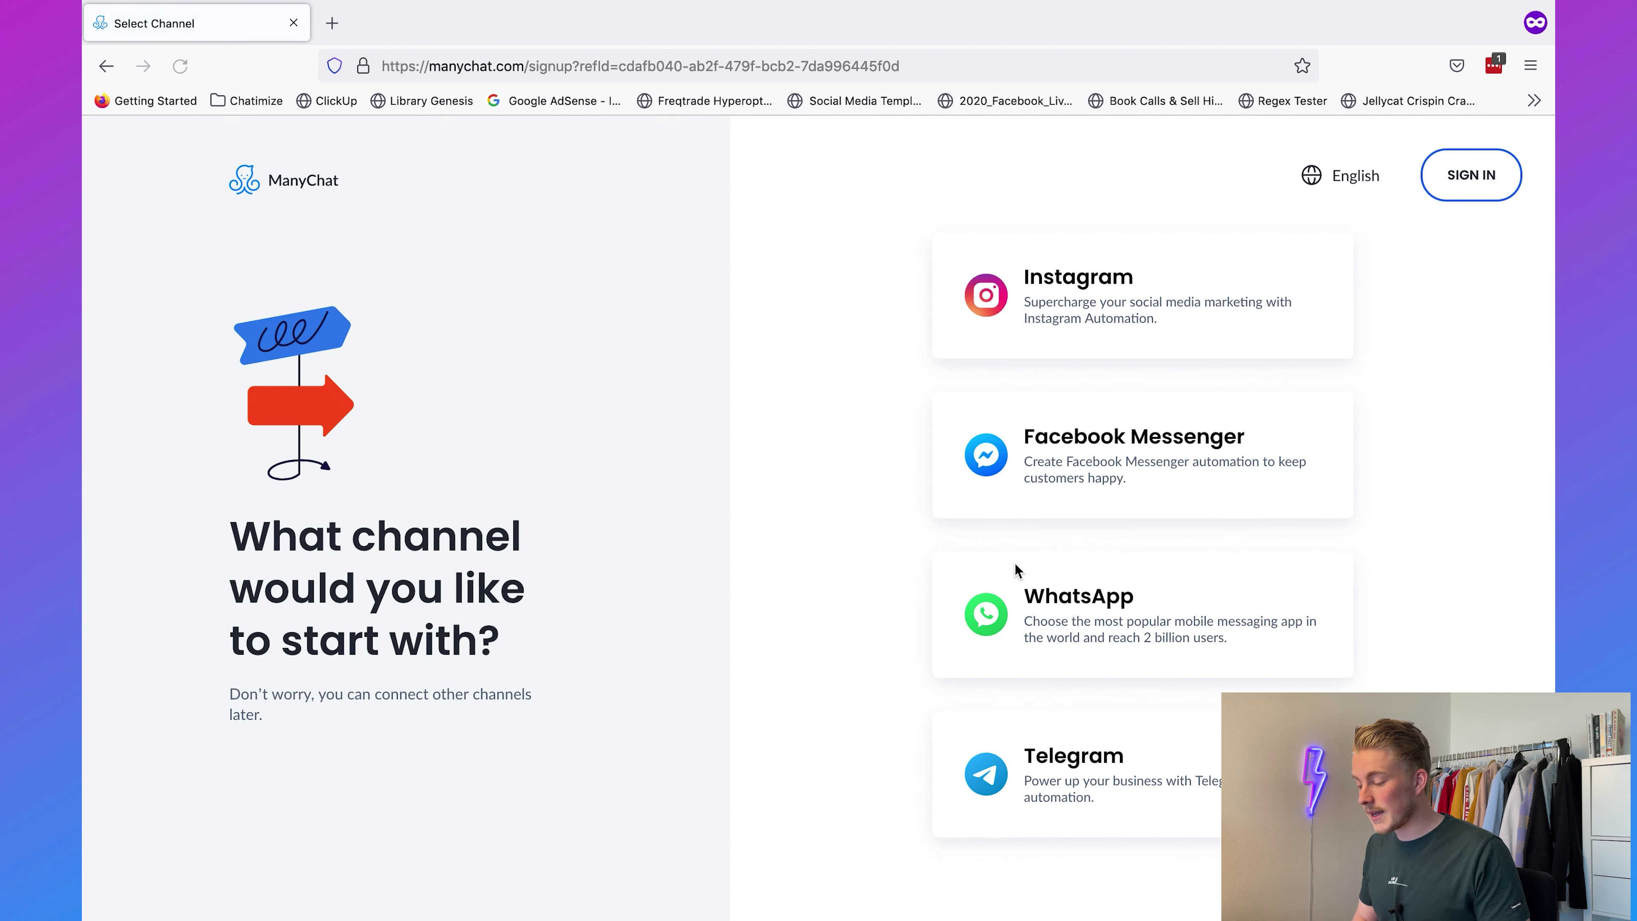
click(1048, 772)
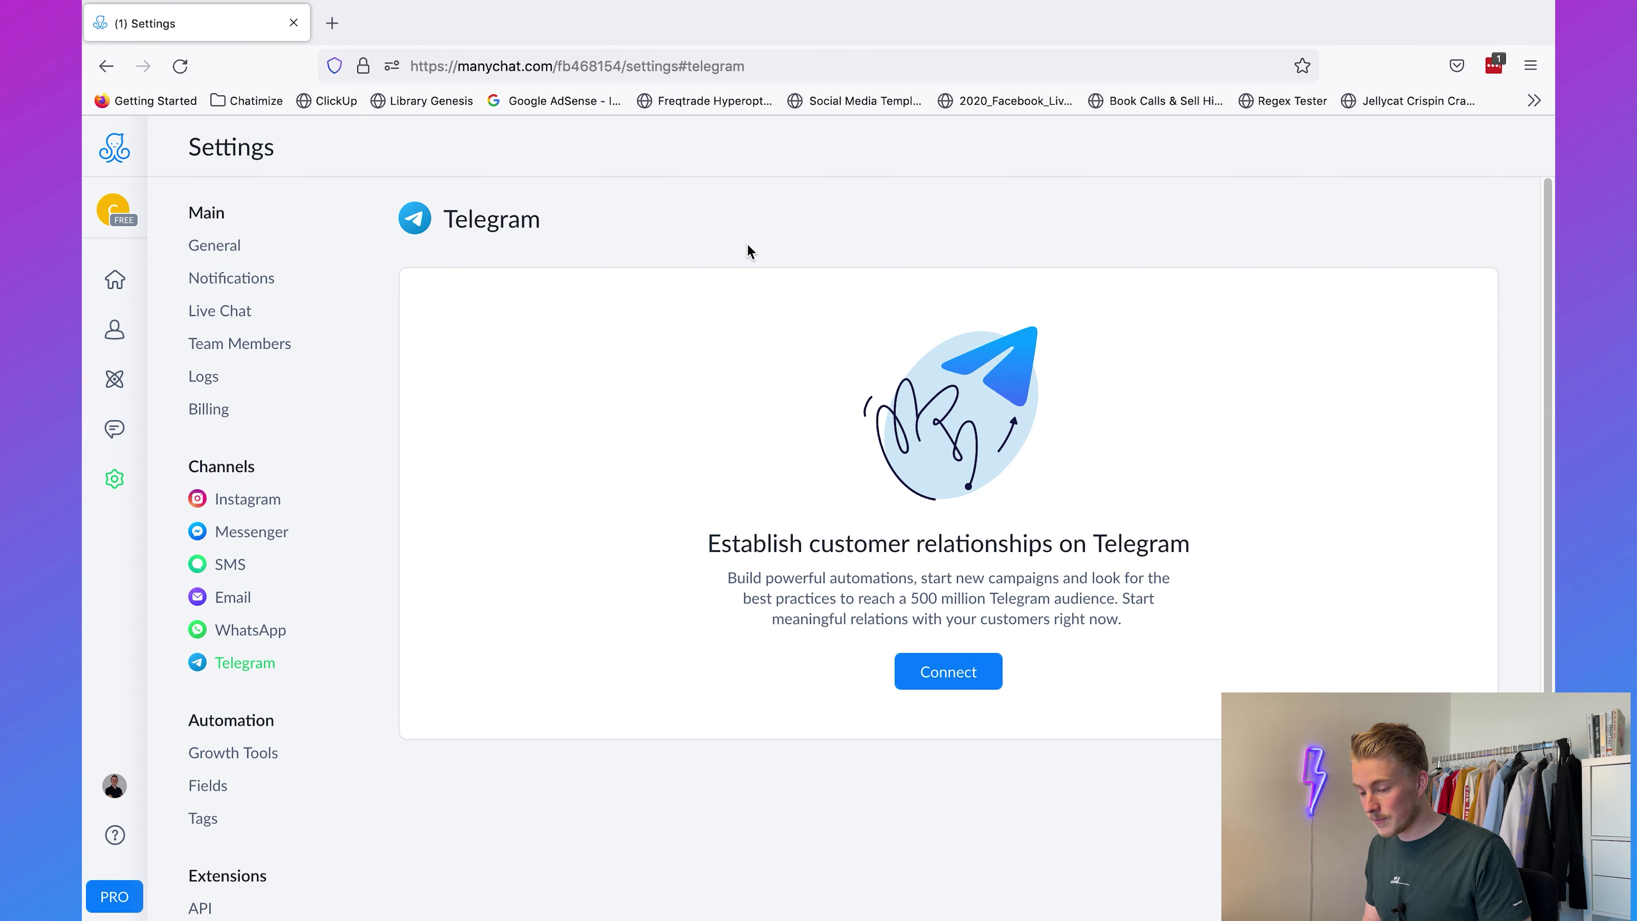
Step: In Telegram settings, connect a bot by choosing Create New Bot, then switch to Telegram
click(114, 479)
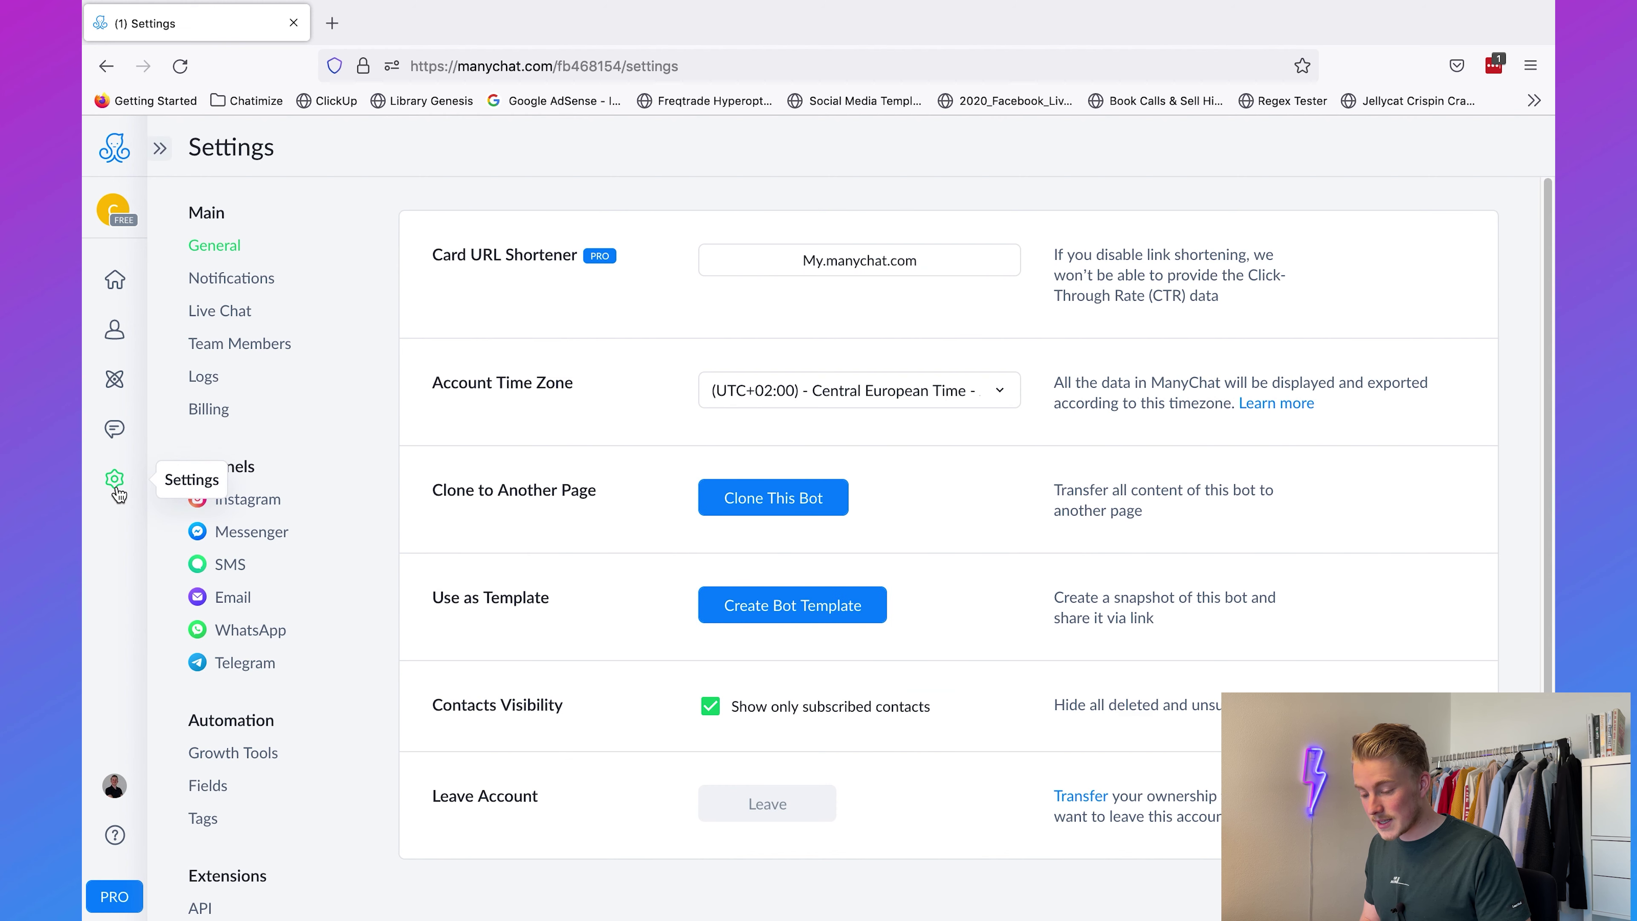
click(245, 671)
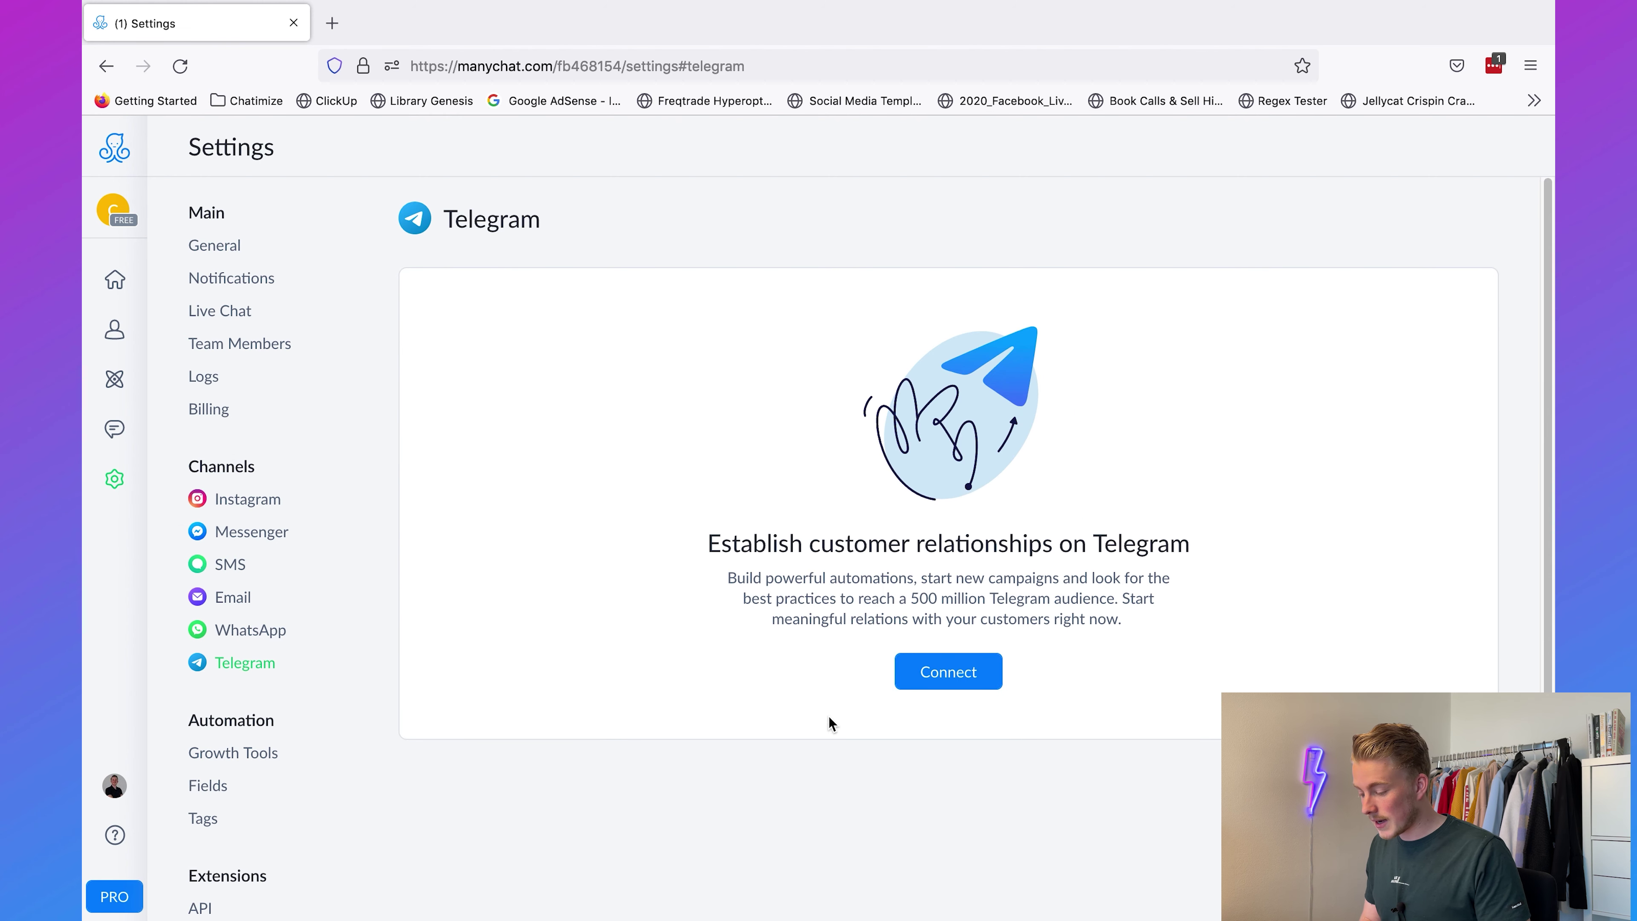
click(946, 678)
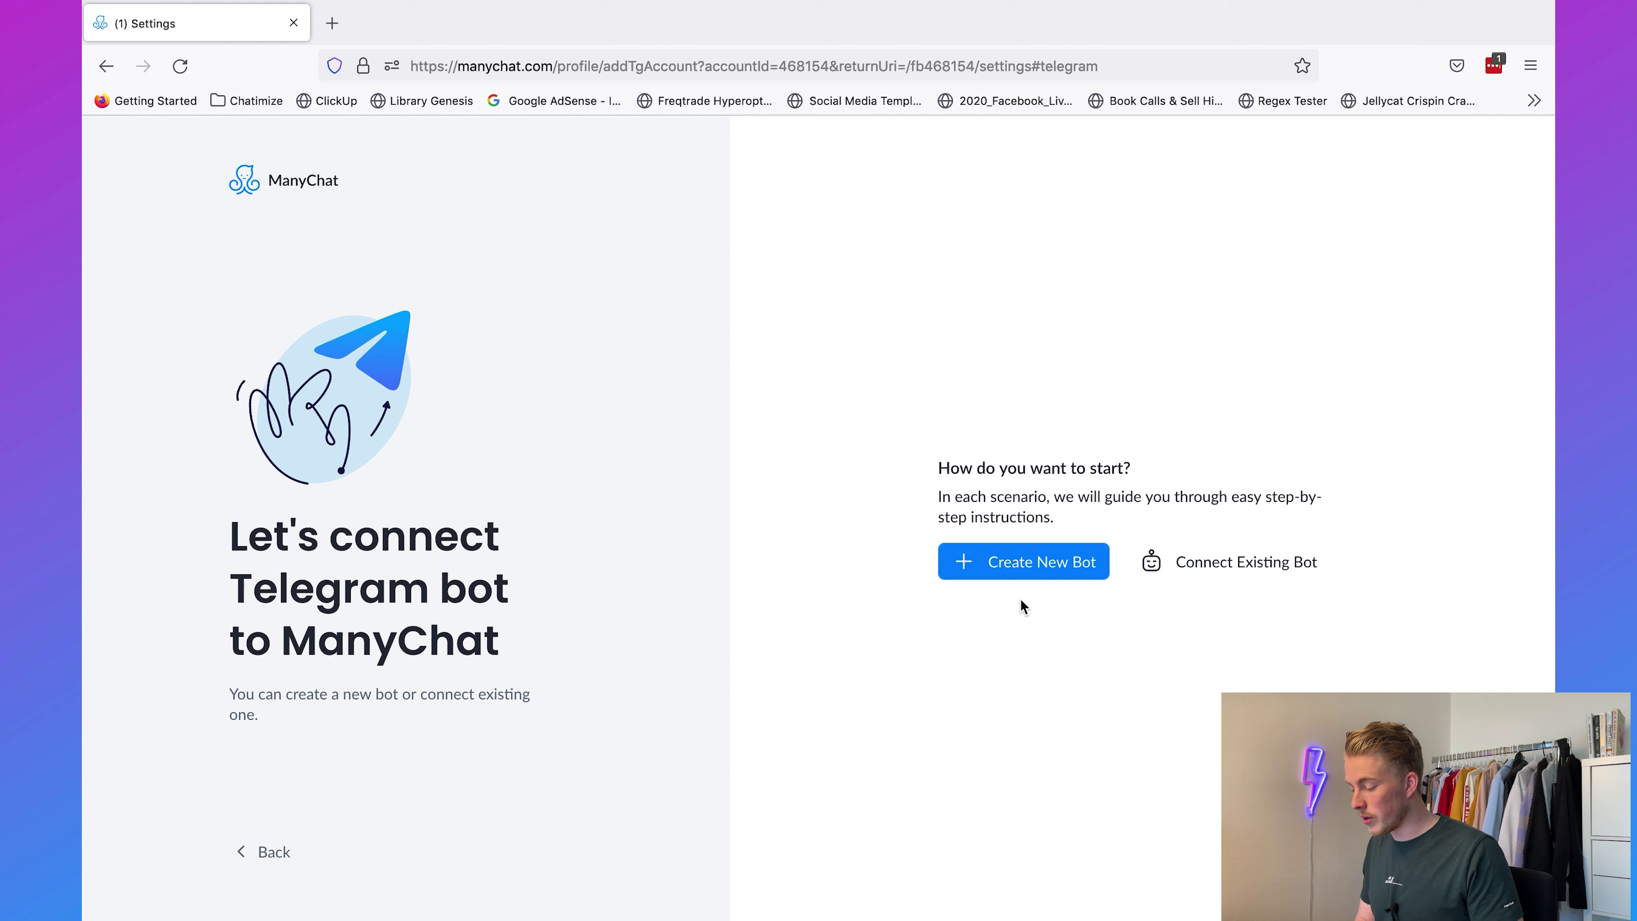
click(1014, 564)
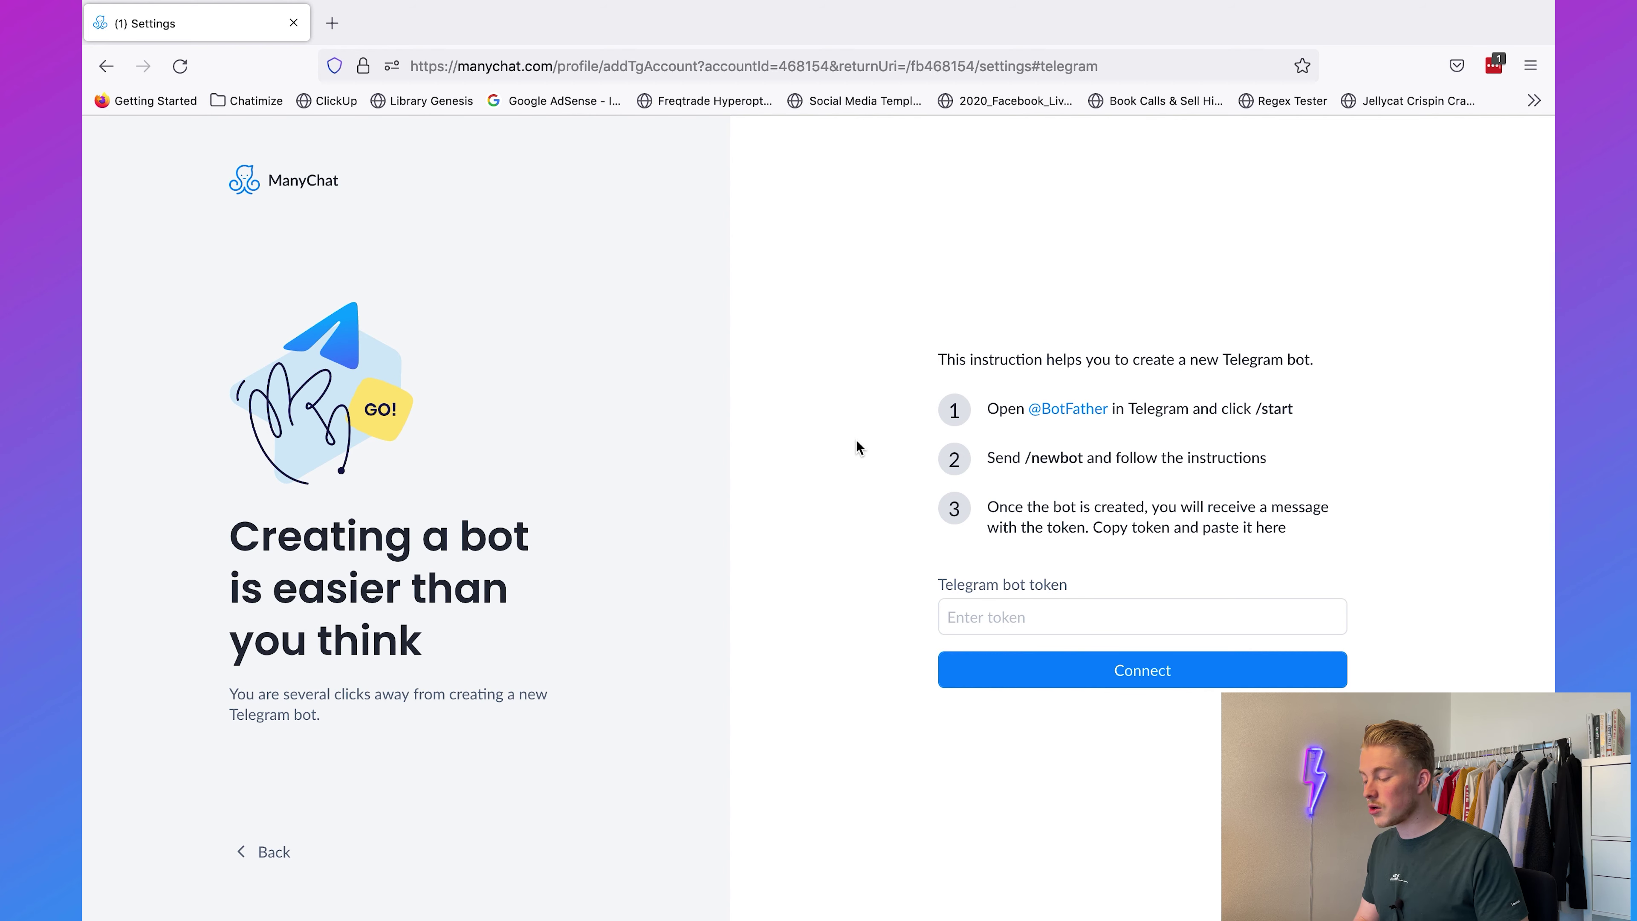
key(super+Tab)
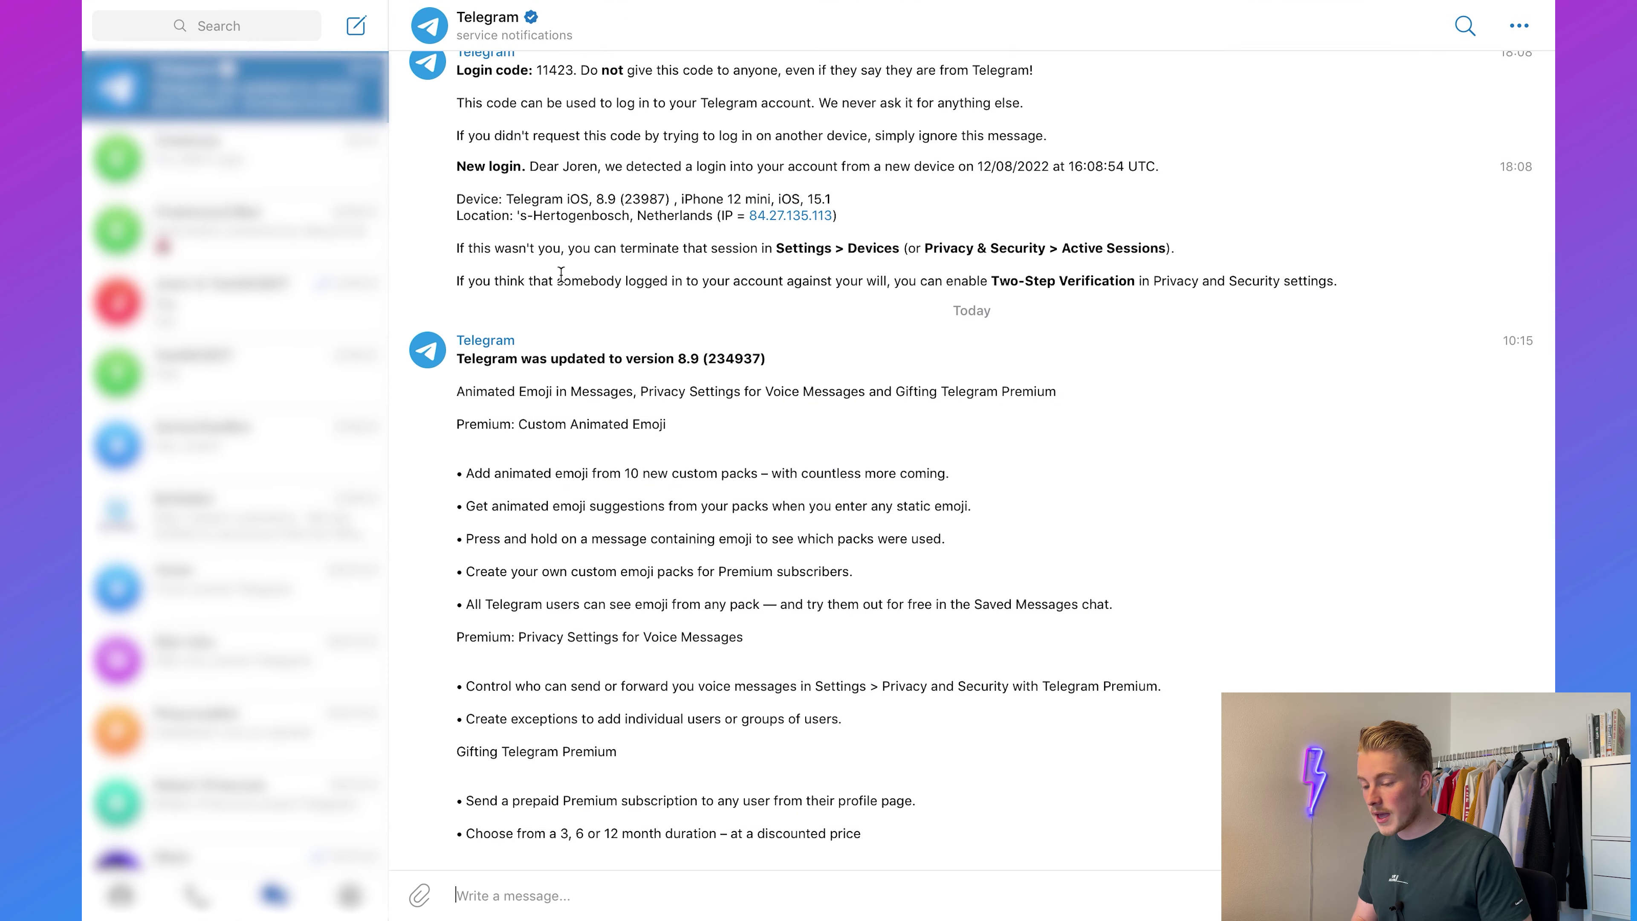
Step: Open the BotFather chat, start it, and send /newbot
click(220, 28)
text(b)
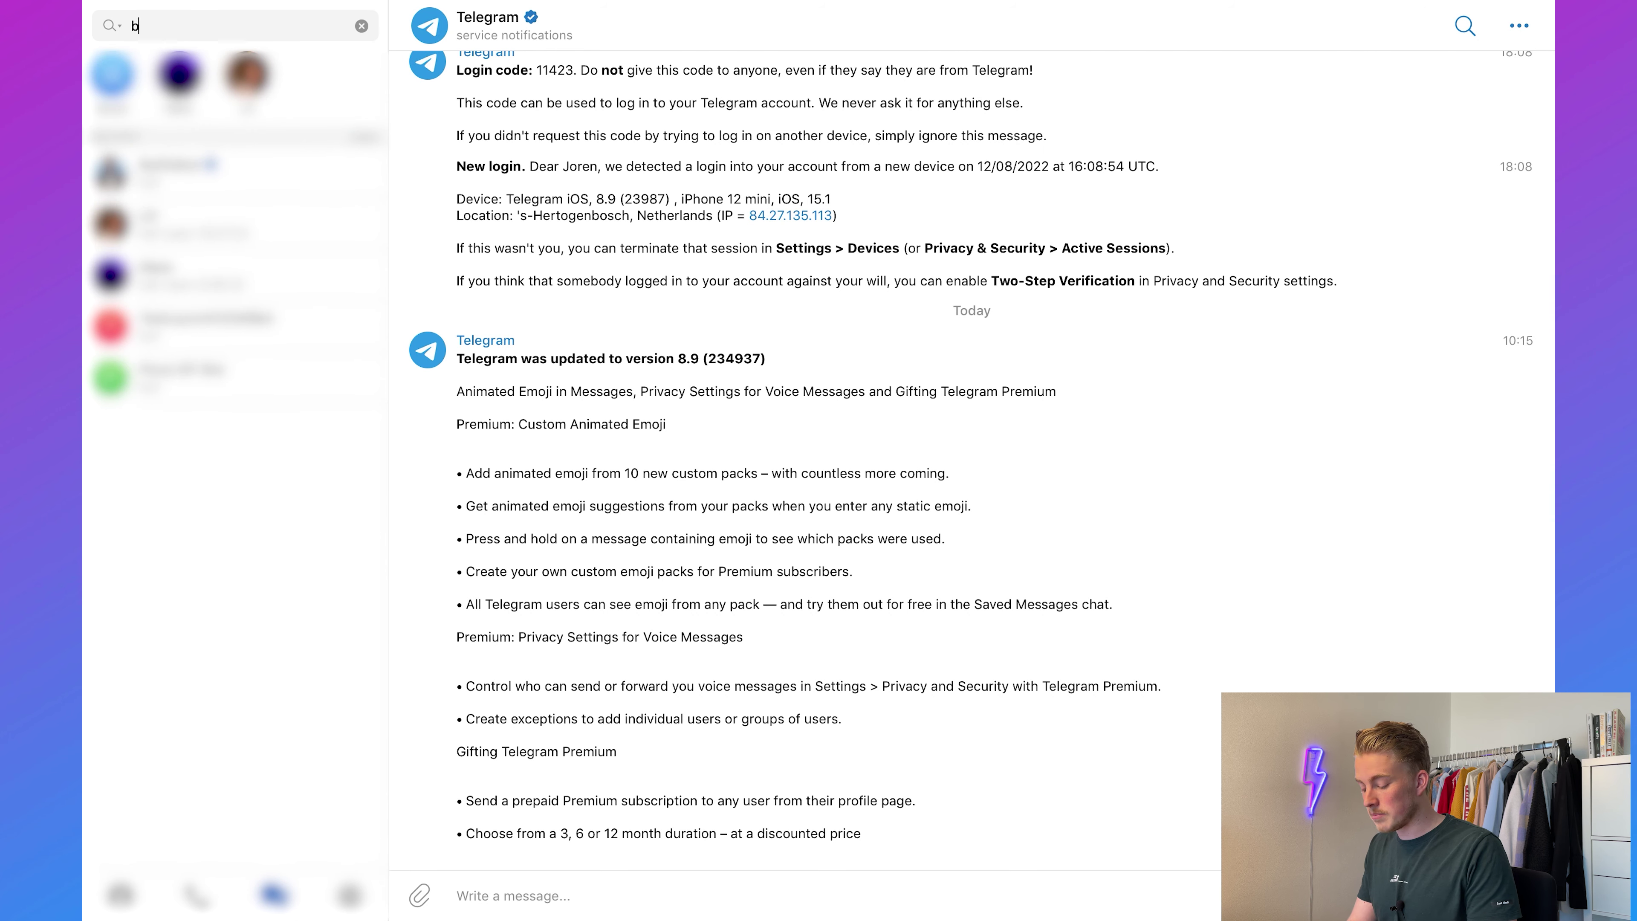
text(otfather)
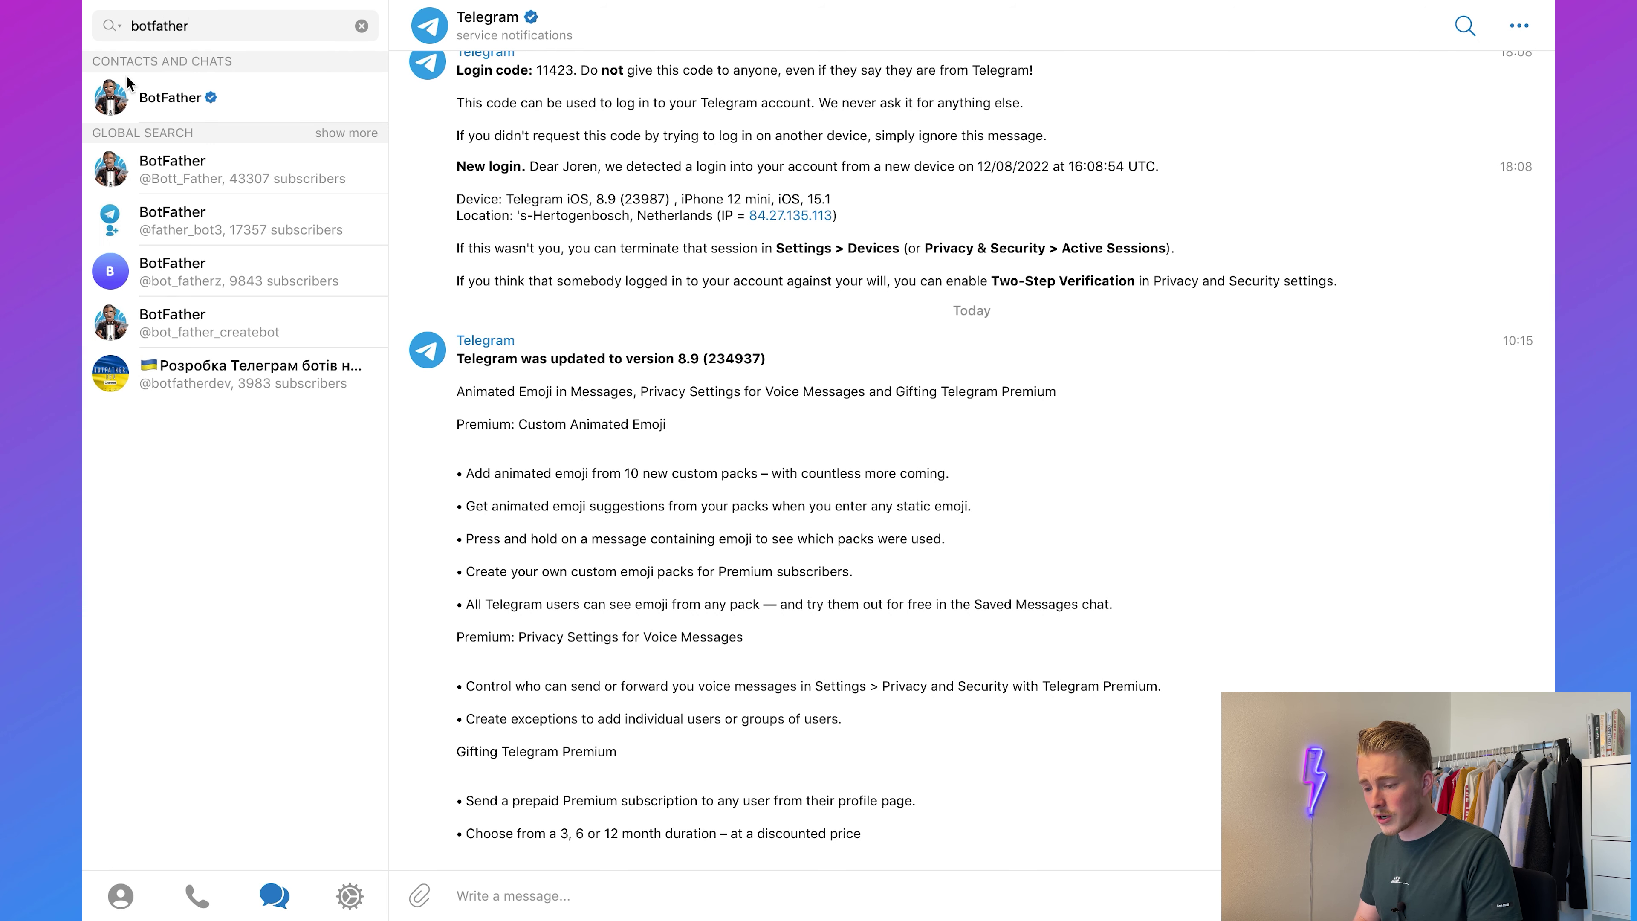
click(171, 103)
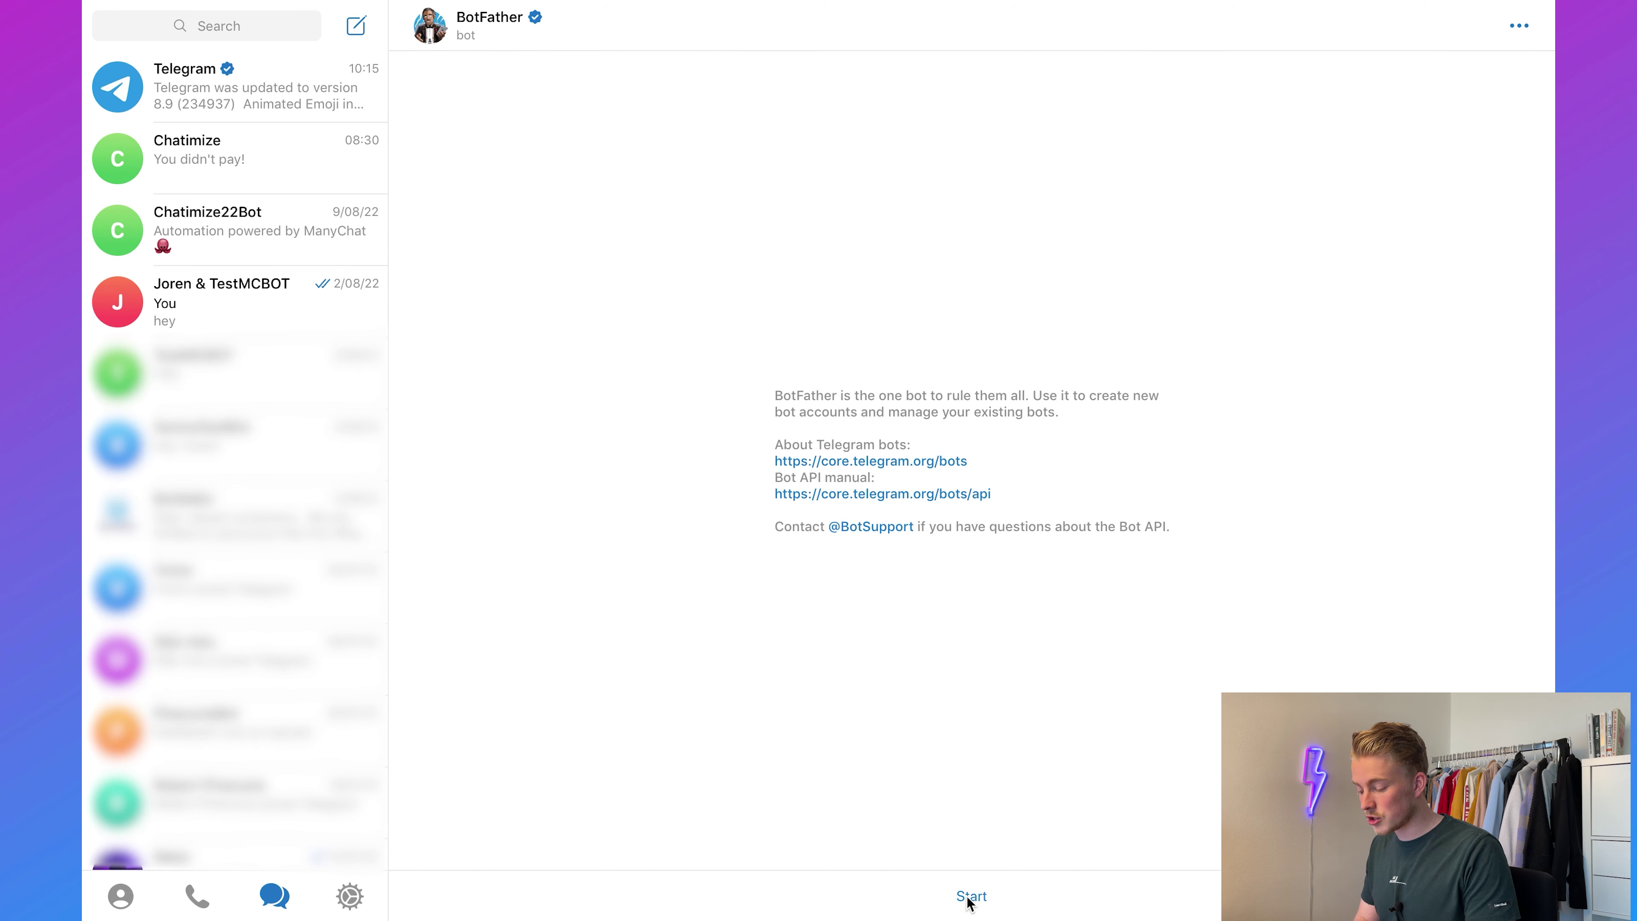
click(971, 897)
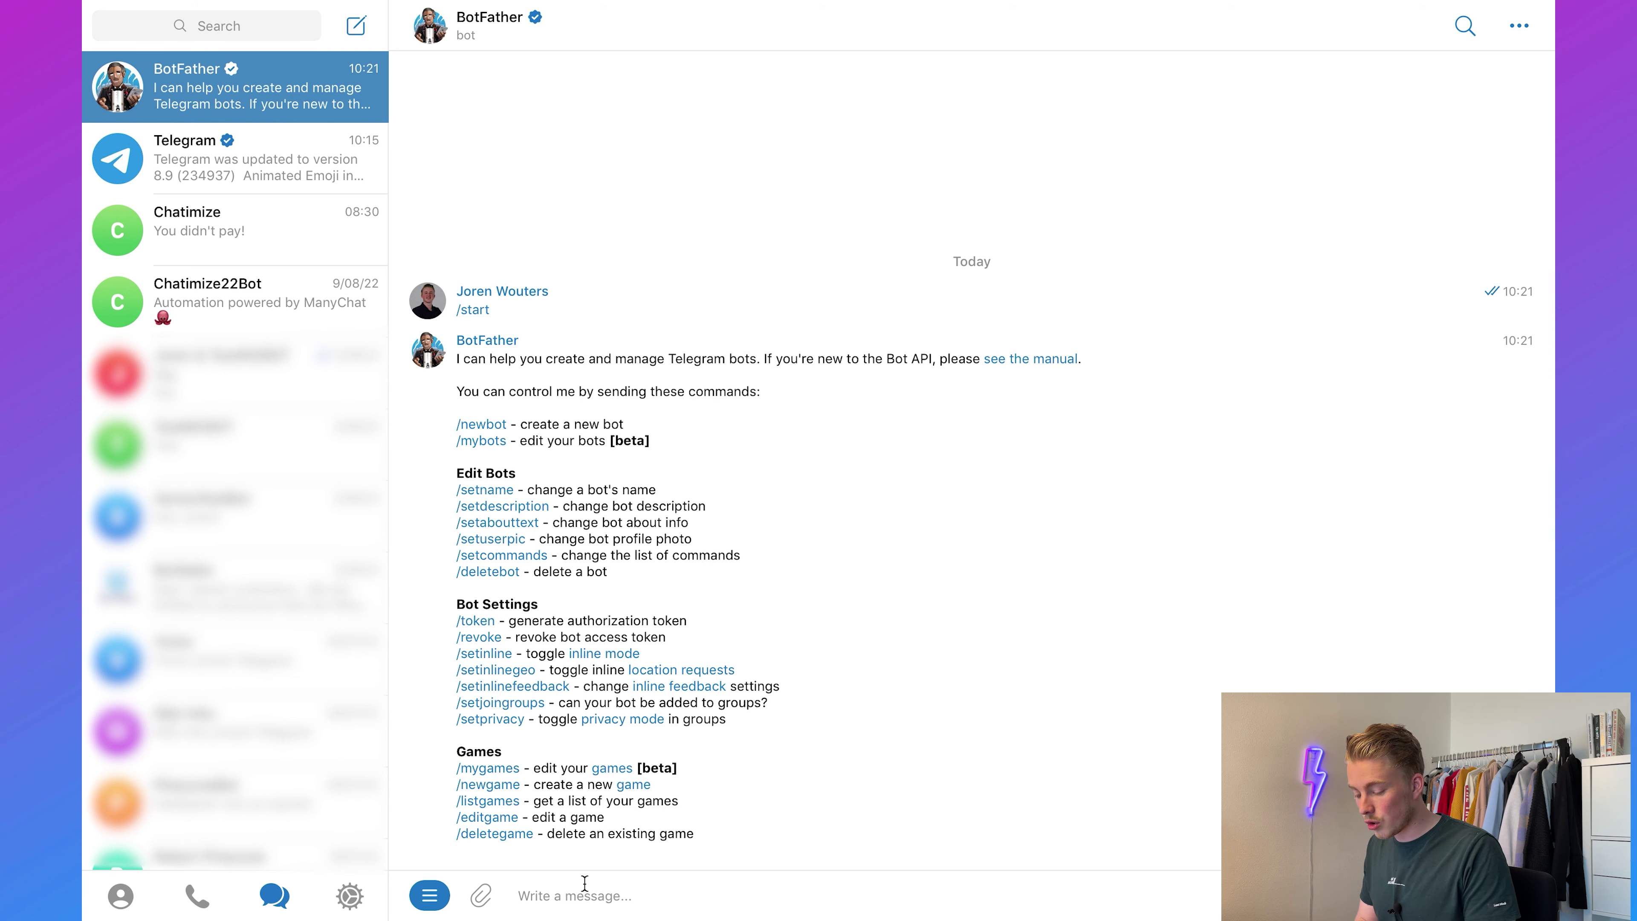
text(/newbot)
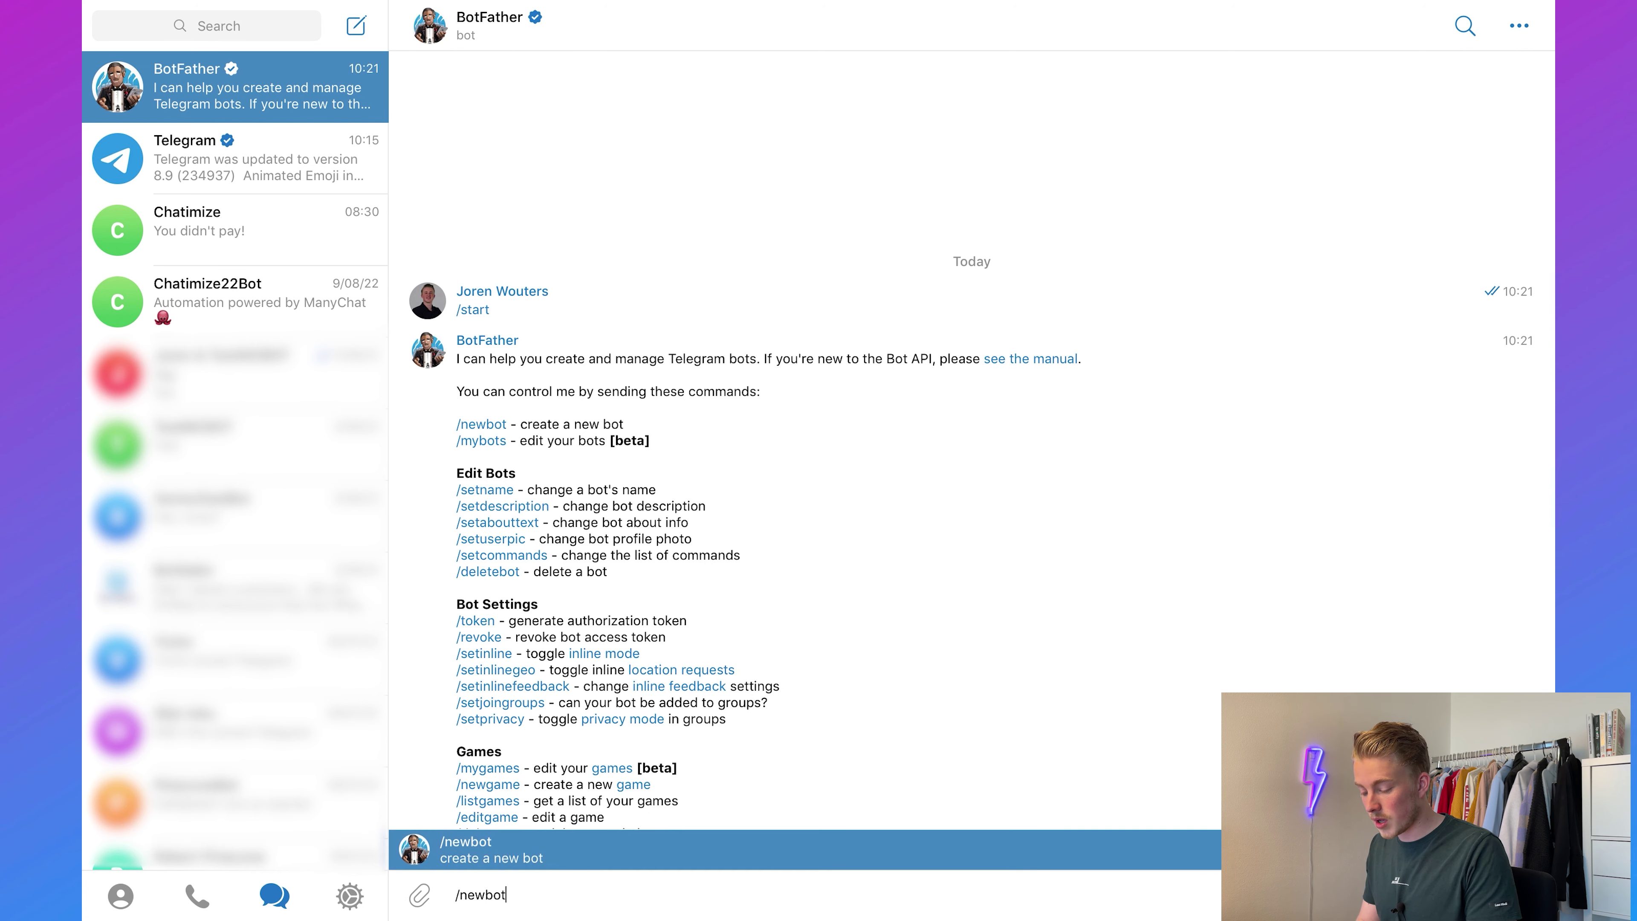
key(Return)
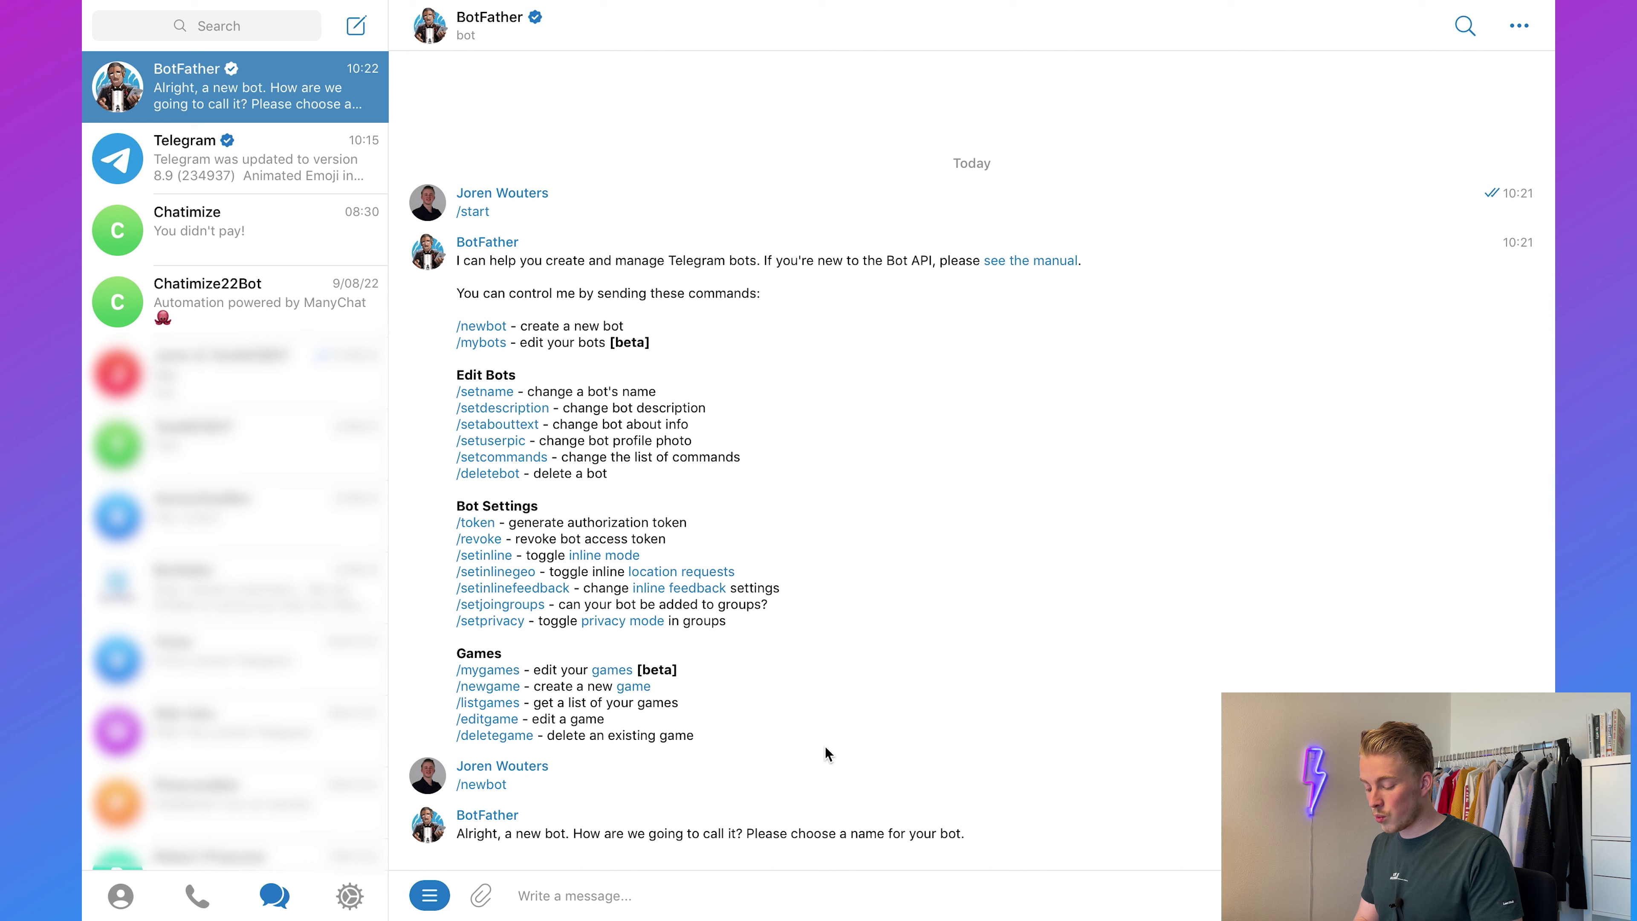
Step: Name the bot ChatimizeTestManyChatBot, reuse it as the username, and copy the access token
text(Chatimize)
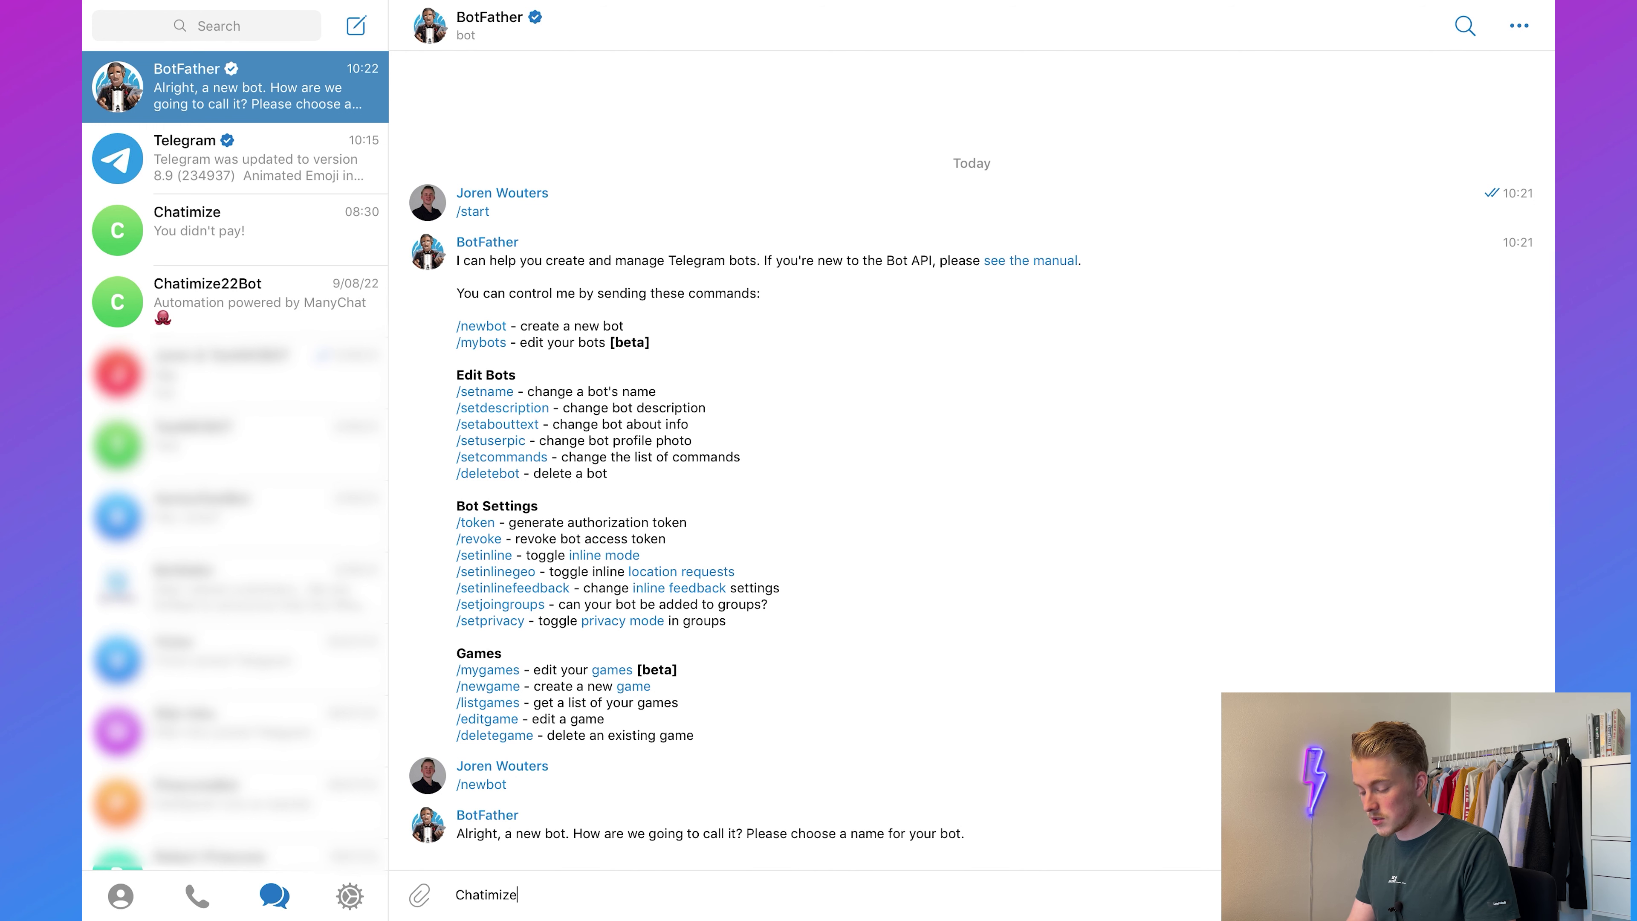
text(TestManyC)
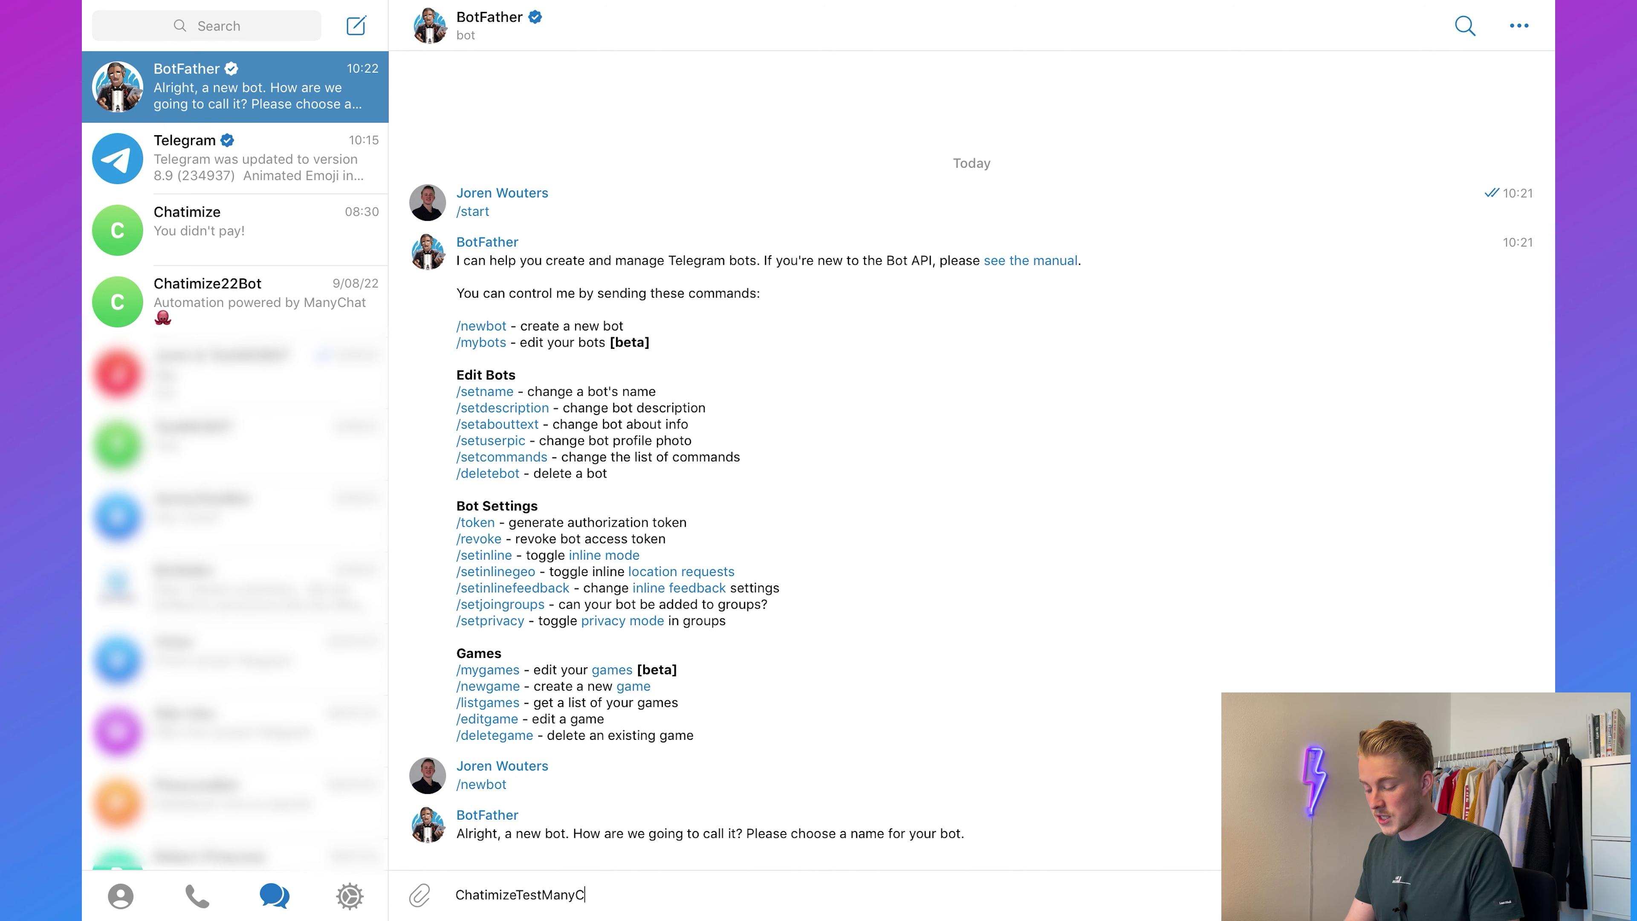
text(hatBot)
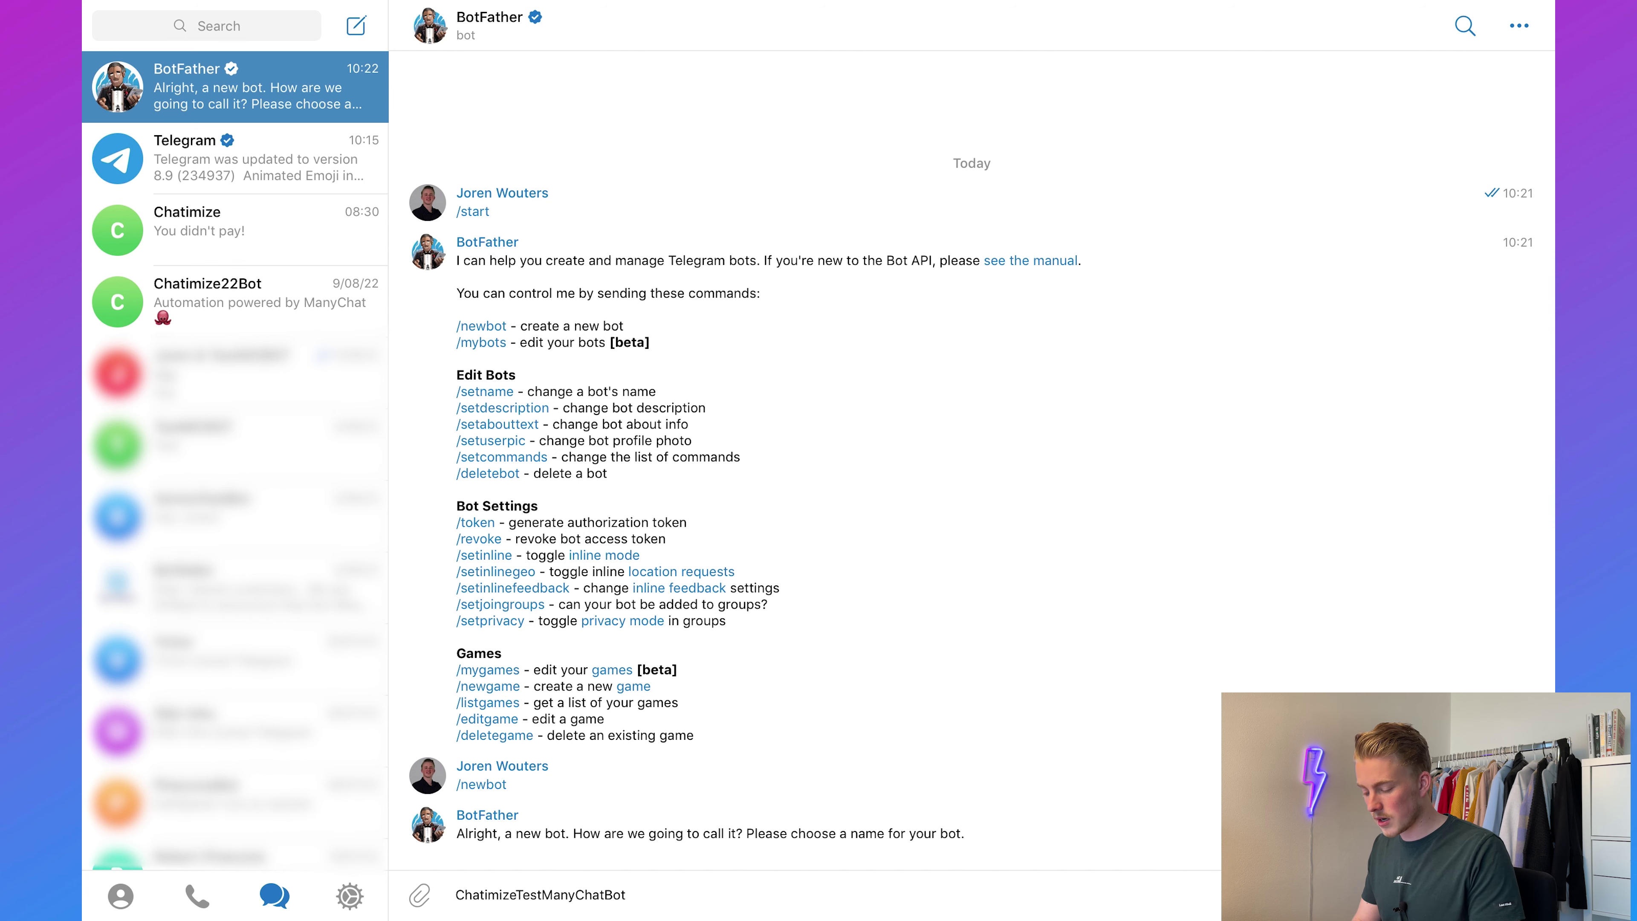
key(super+a)
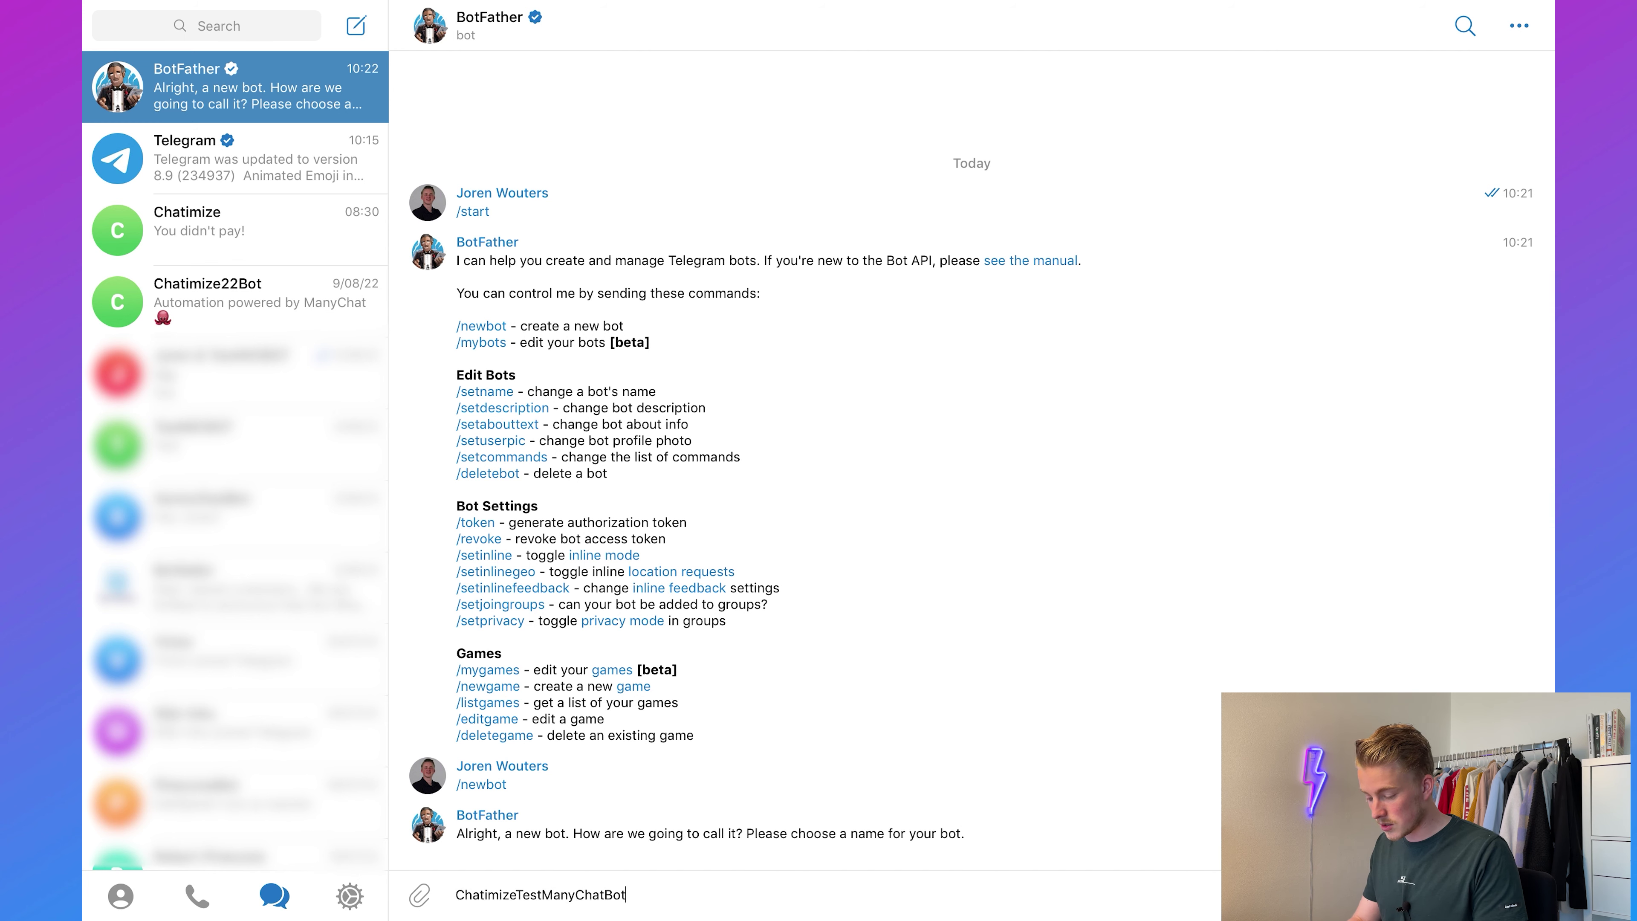
key(Return)
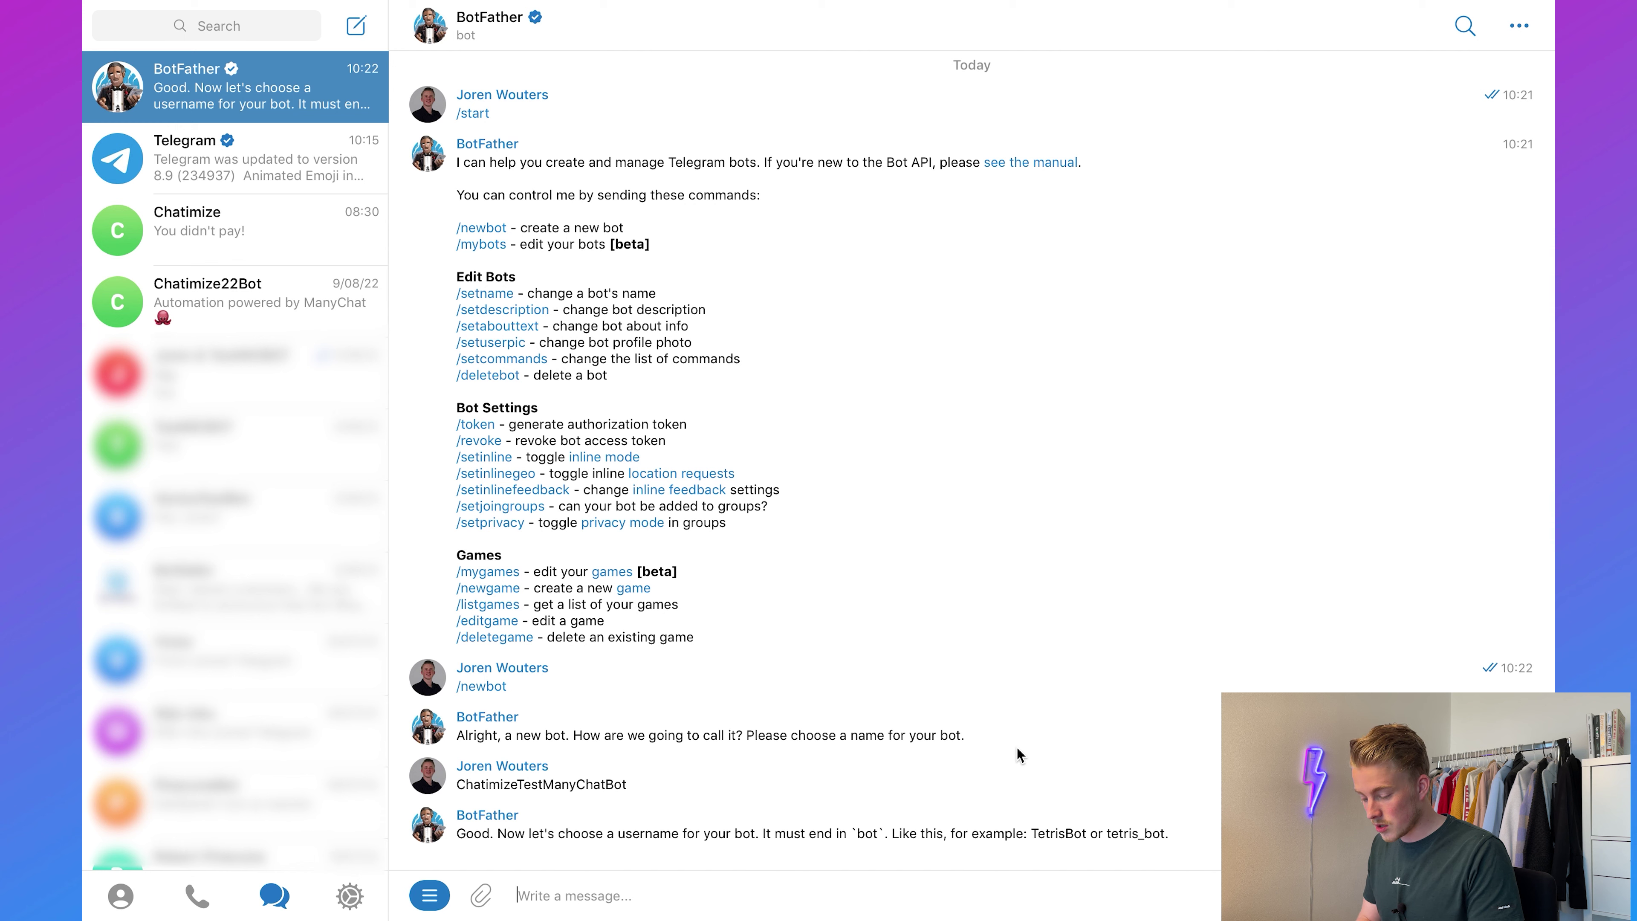
double_click(603, 784)
key(super+c)
click(606, 903)
key(super+v)
key(Return)
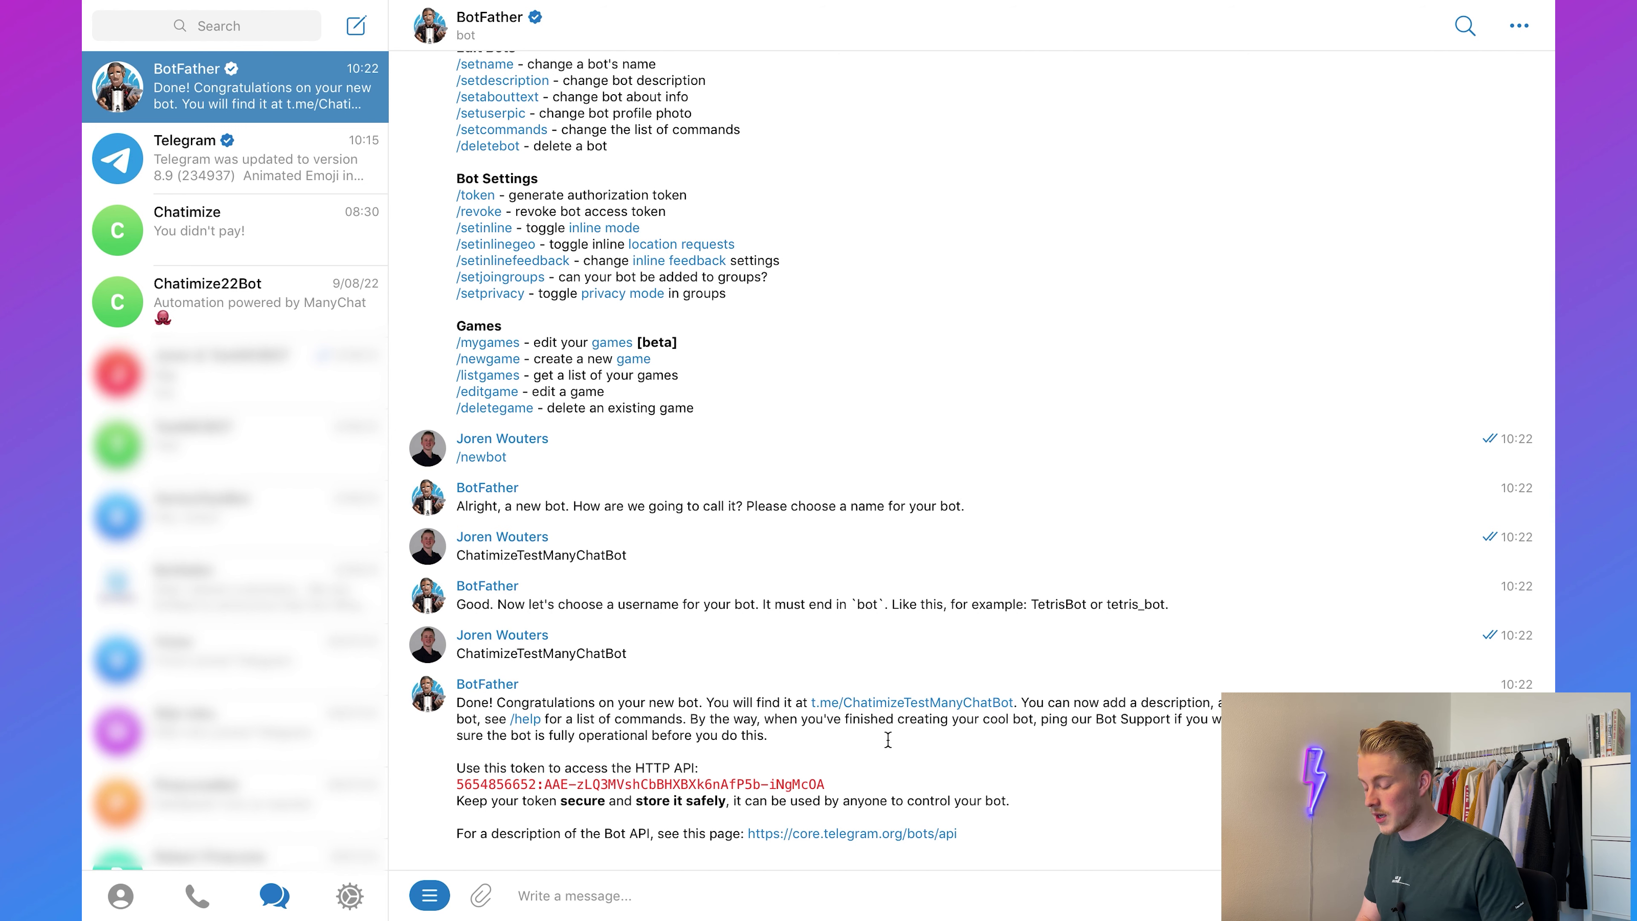
click(728, 786)
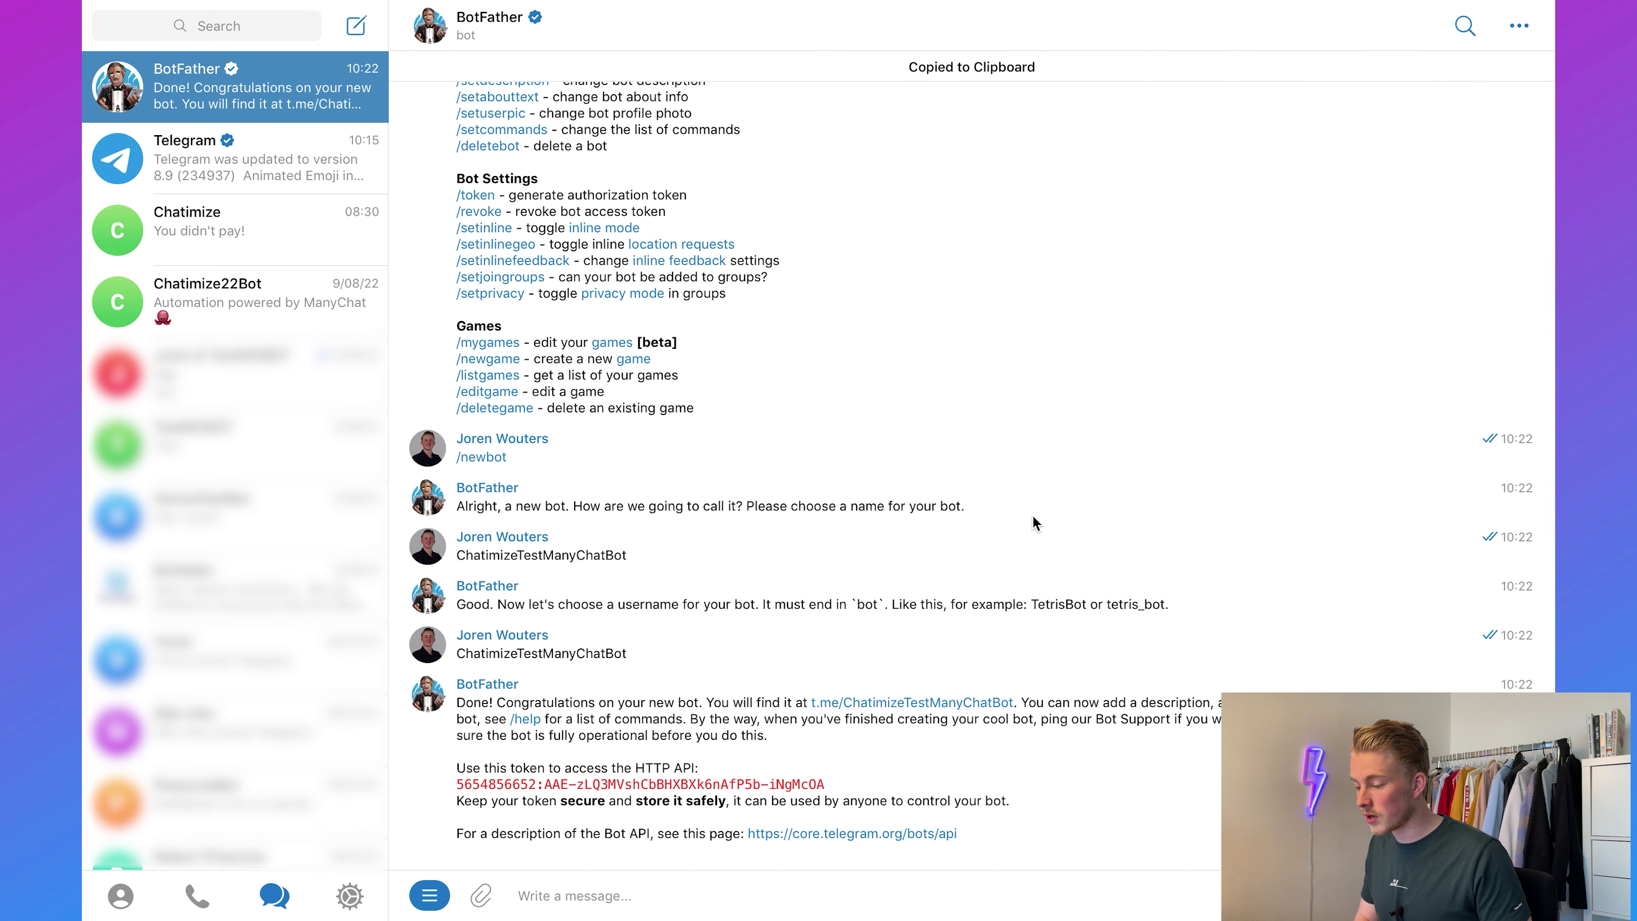
Step: Paste the bot token into ManyChat, connect ChatimizeTestManyChatBot, and skip the updates prompt
key(super+Tab)
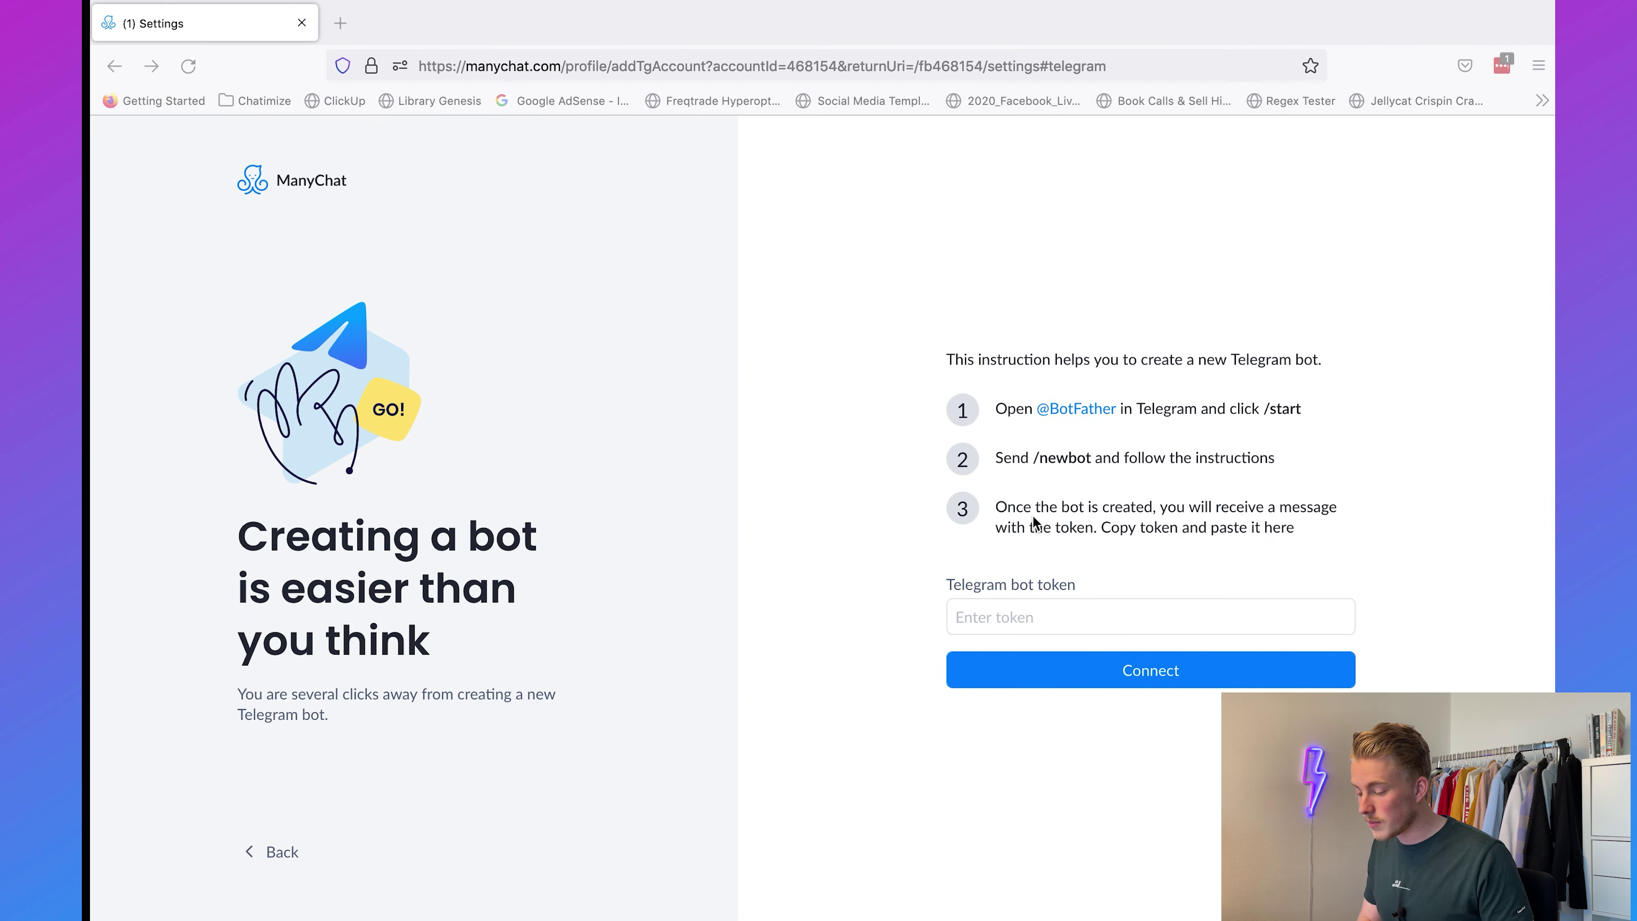
click(1018, 618)
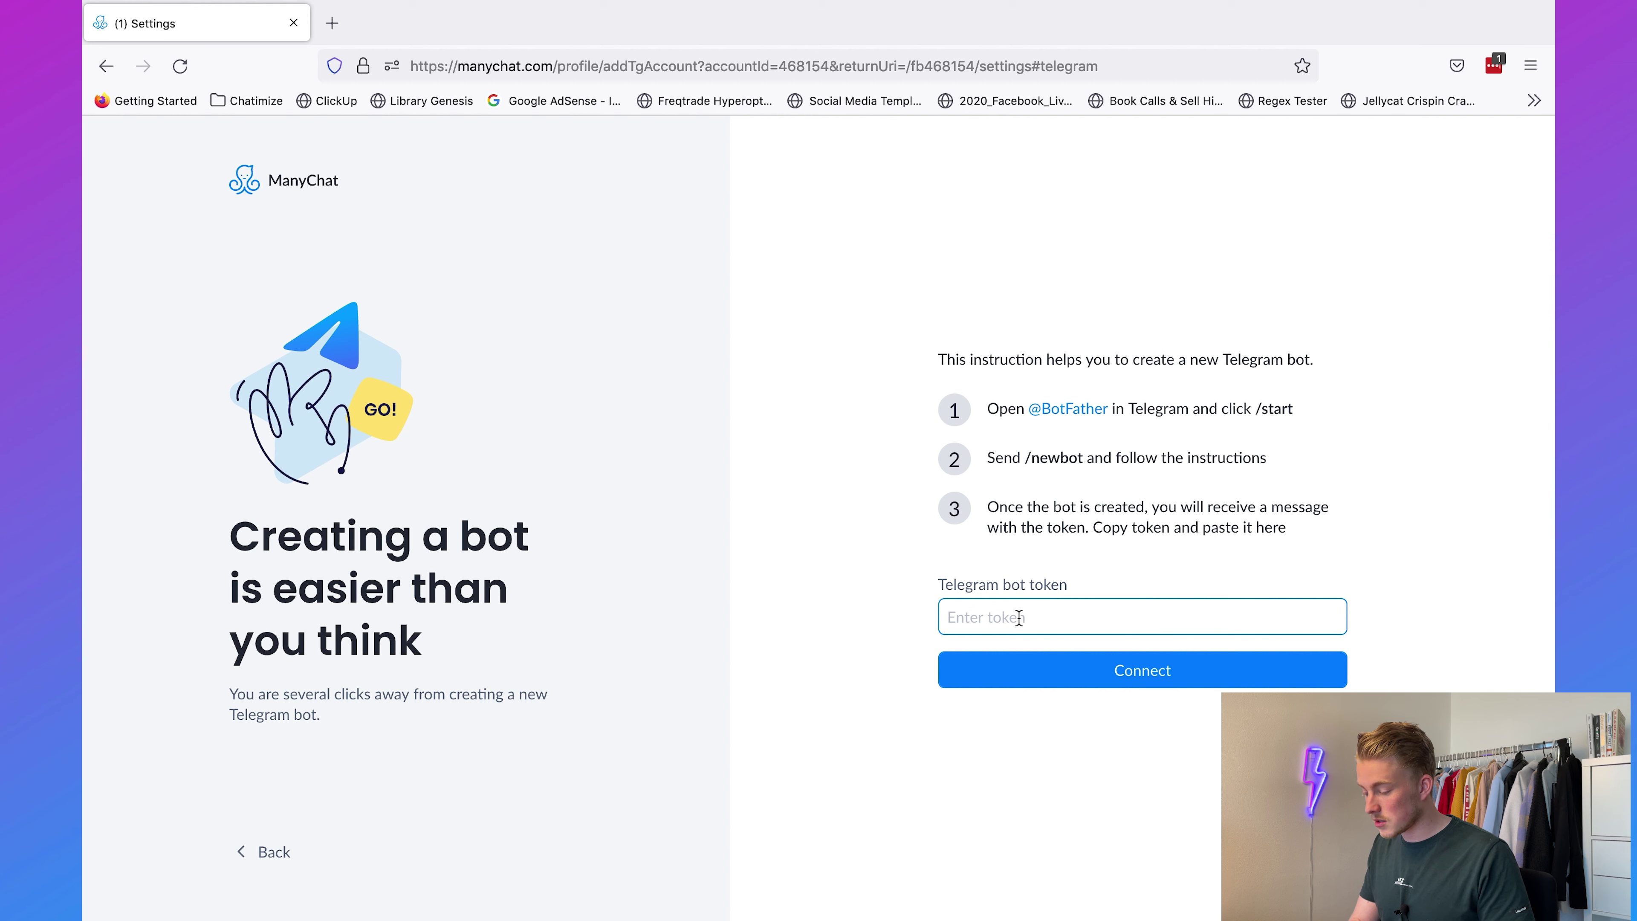
key(super+v)
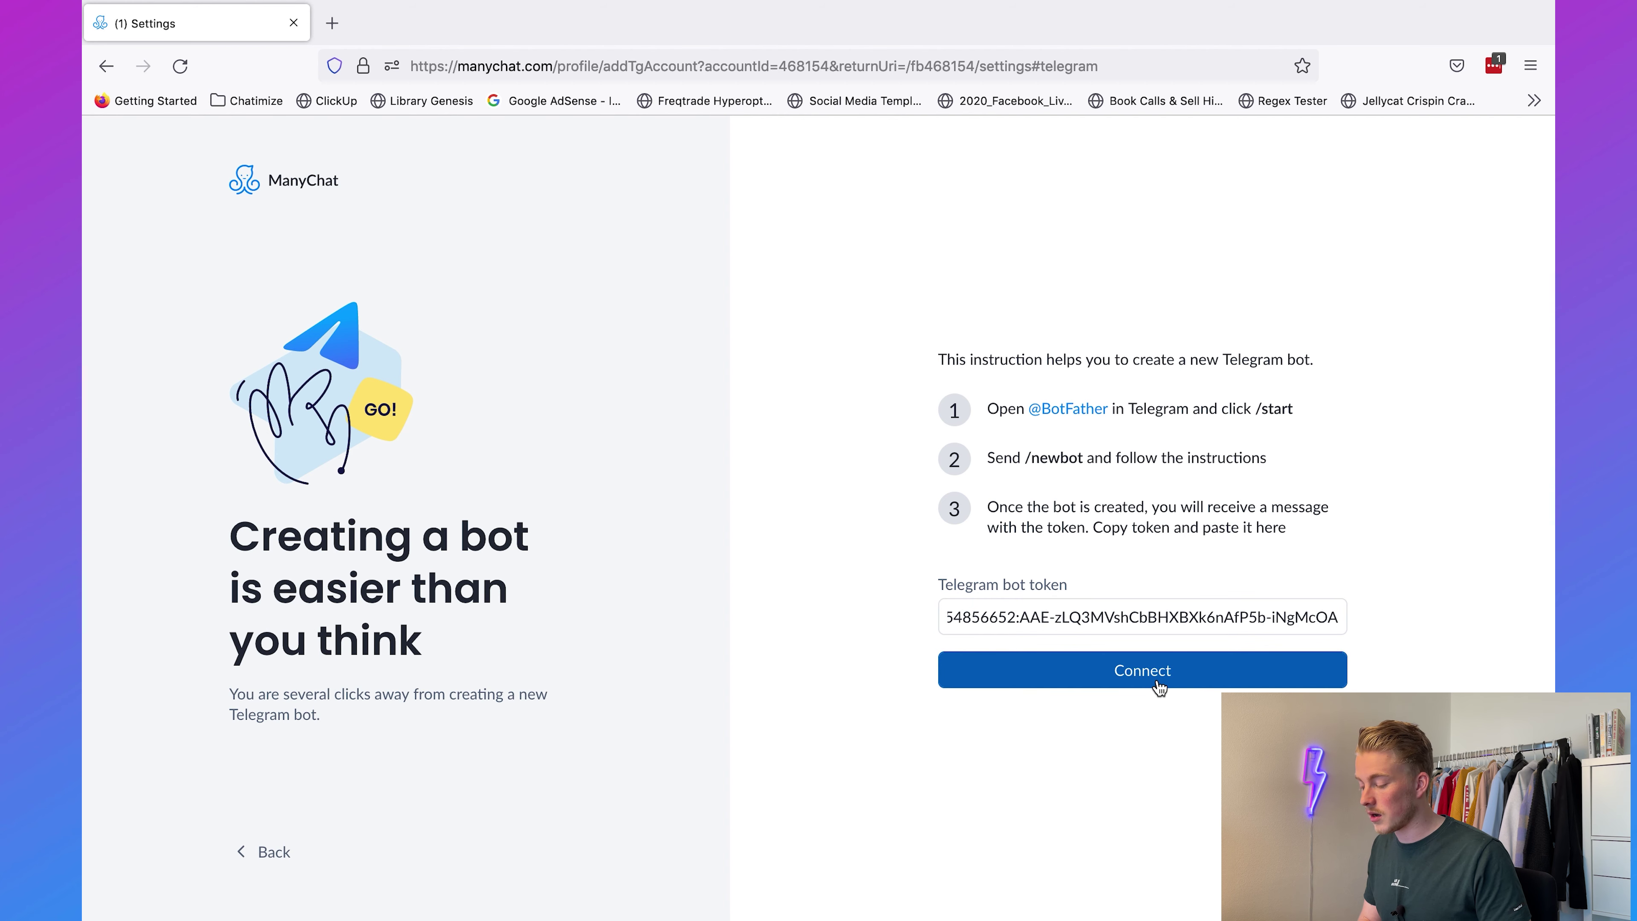
click(1158, 684)
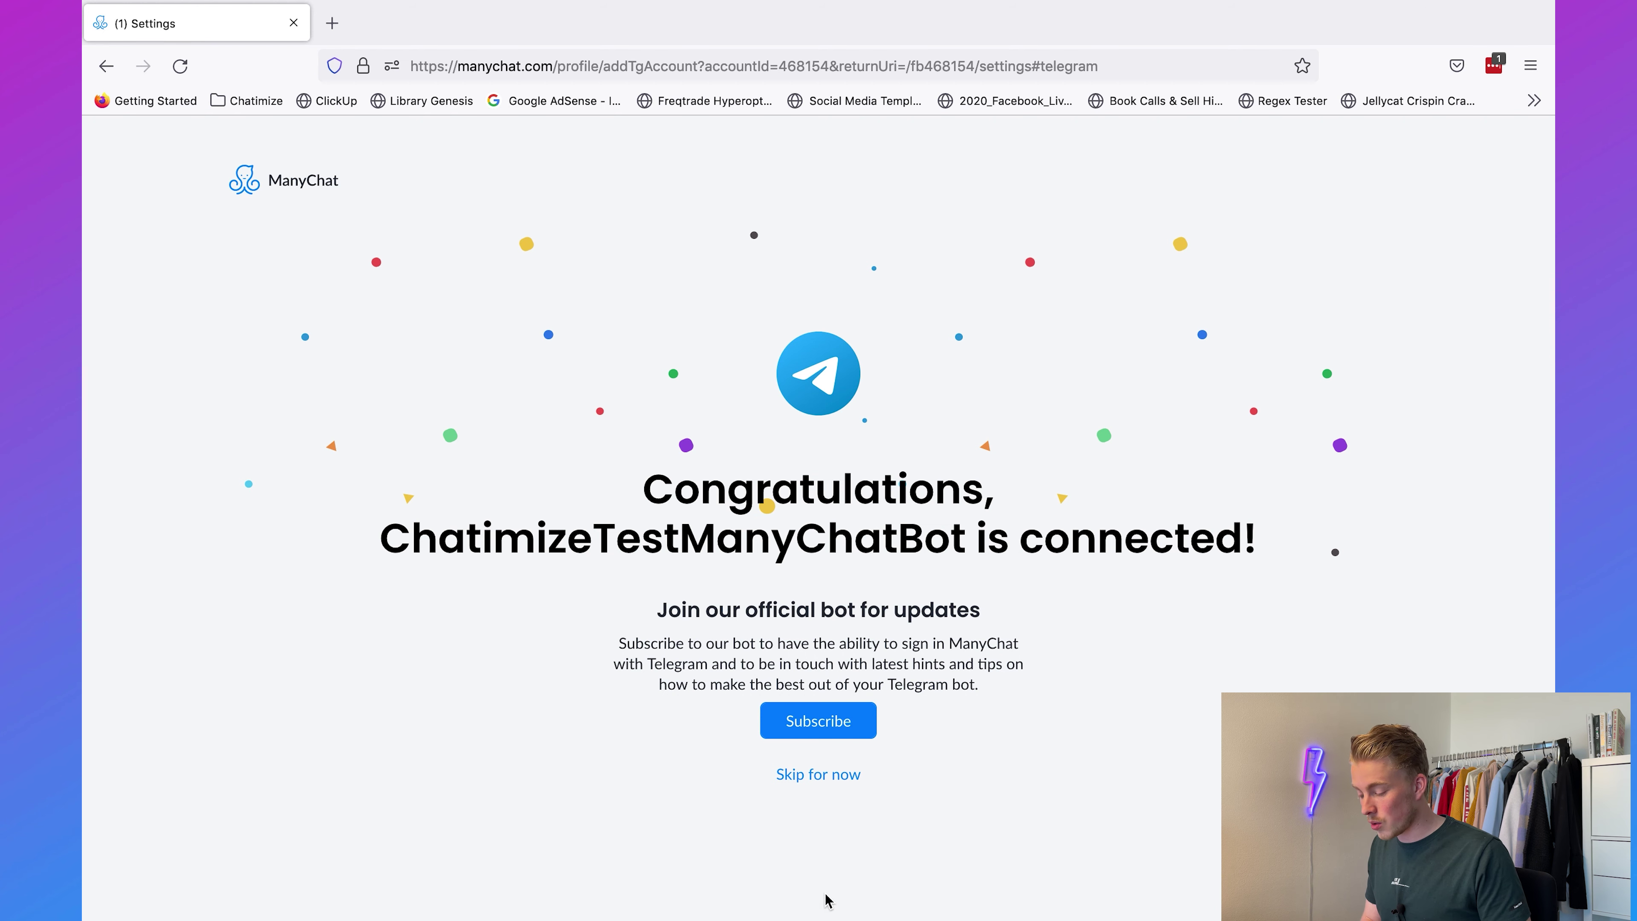
click(816, 776)
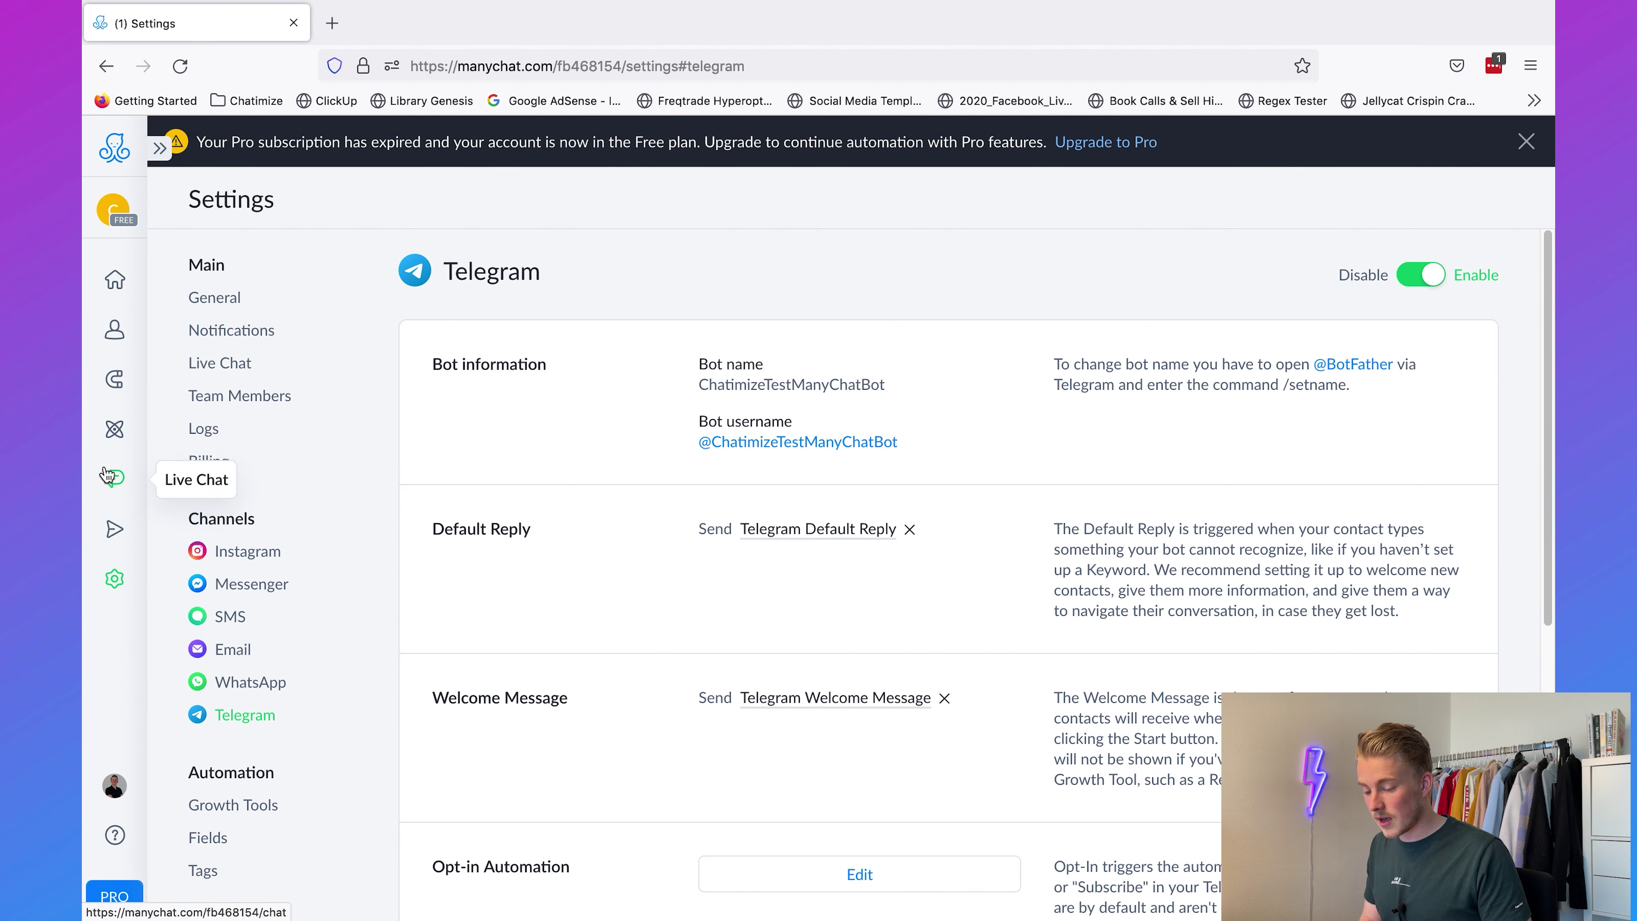
Step: In Automation, dismiss the expired-subscription banner and start a new flow
click(97, 430)
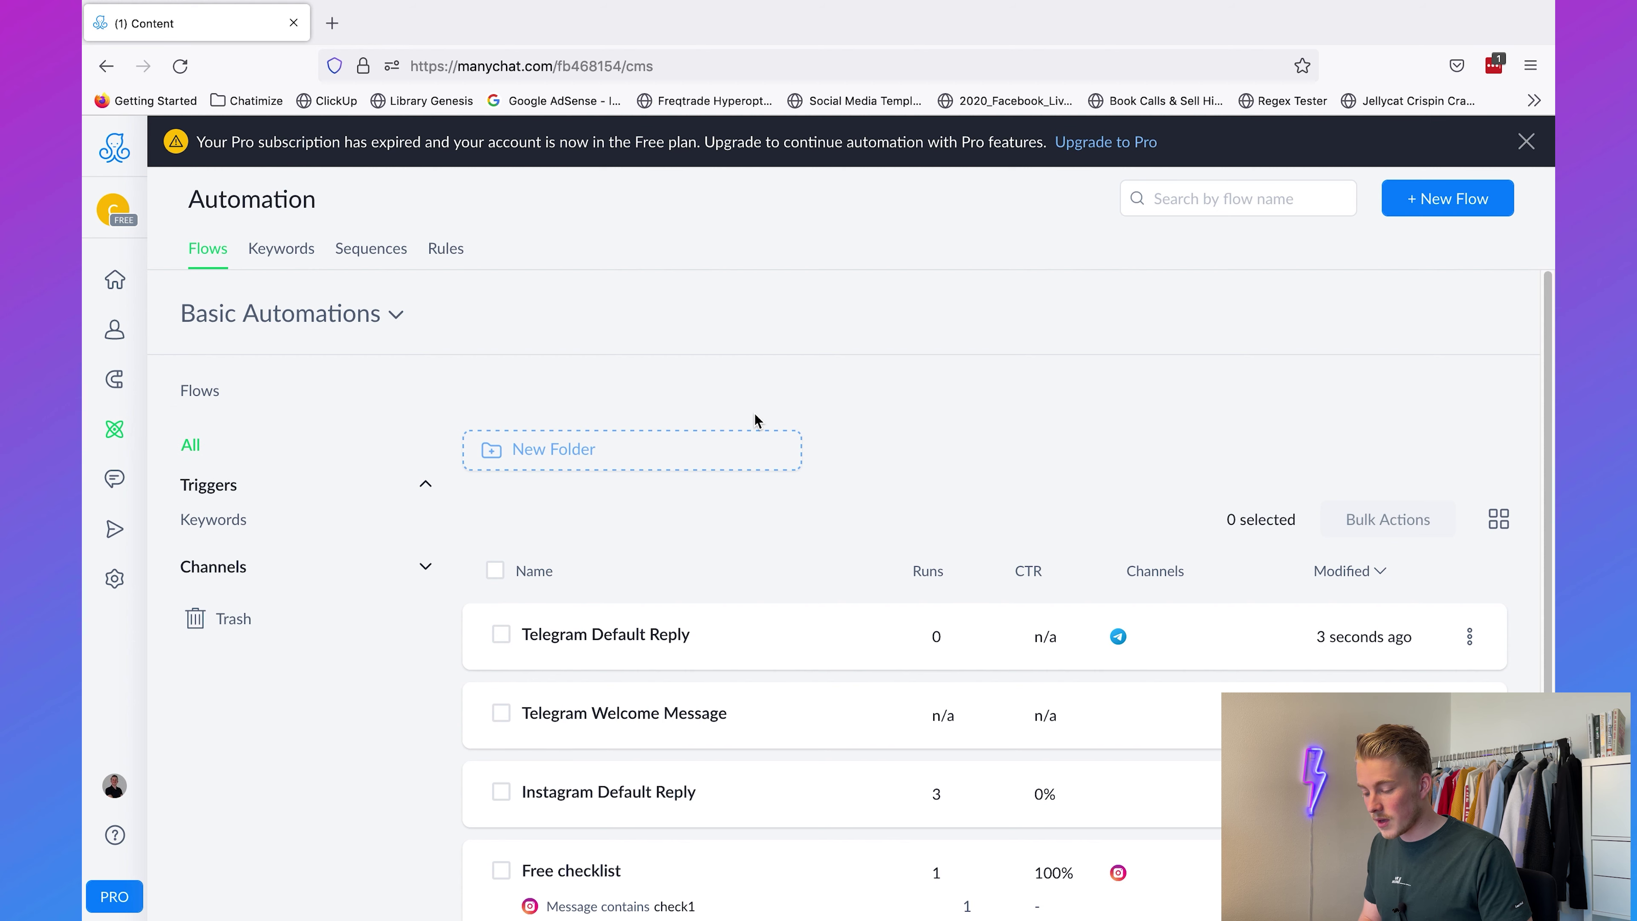
scroll(757, 420, down, 3)
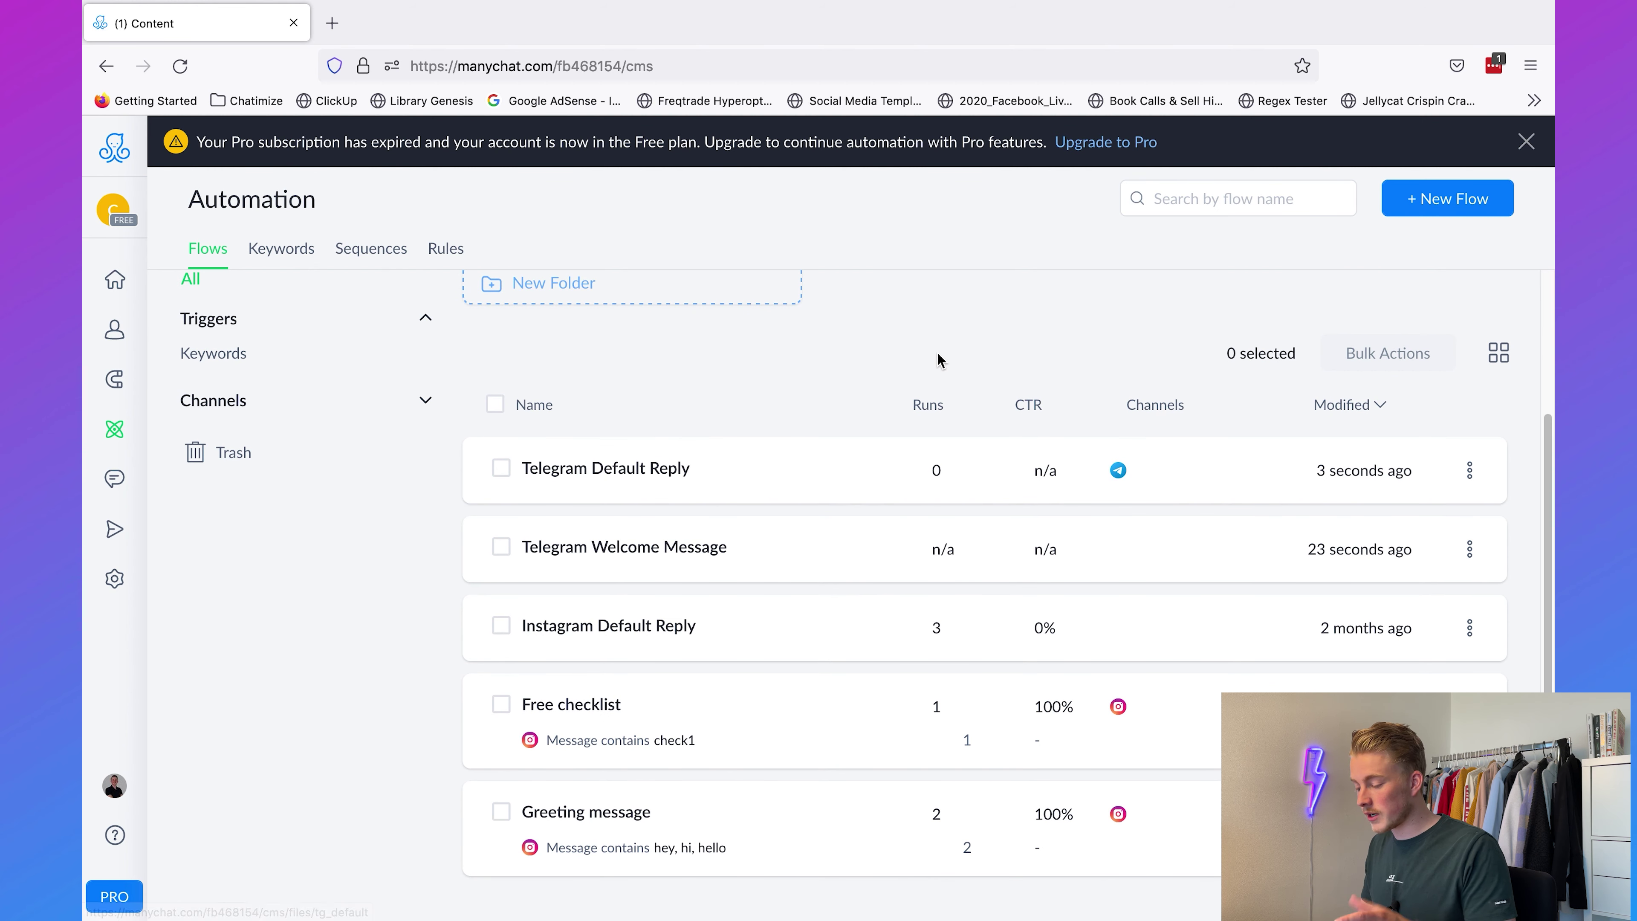
scroll(938, 354, up, 2)
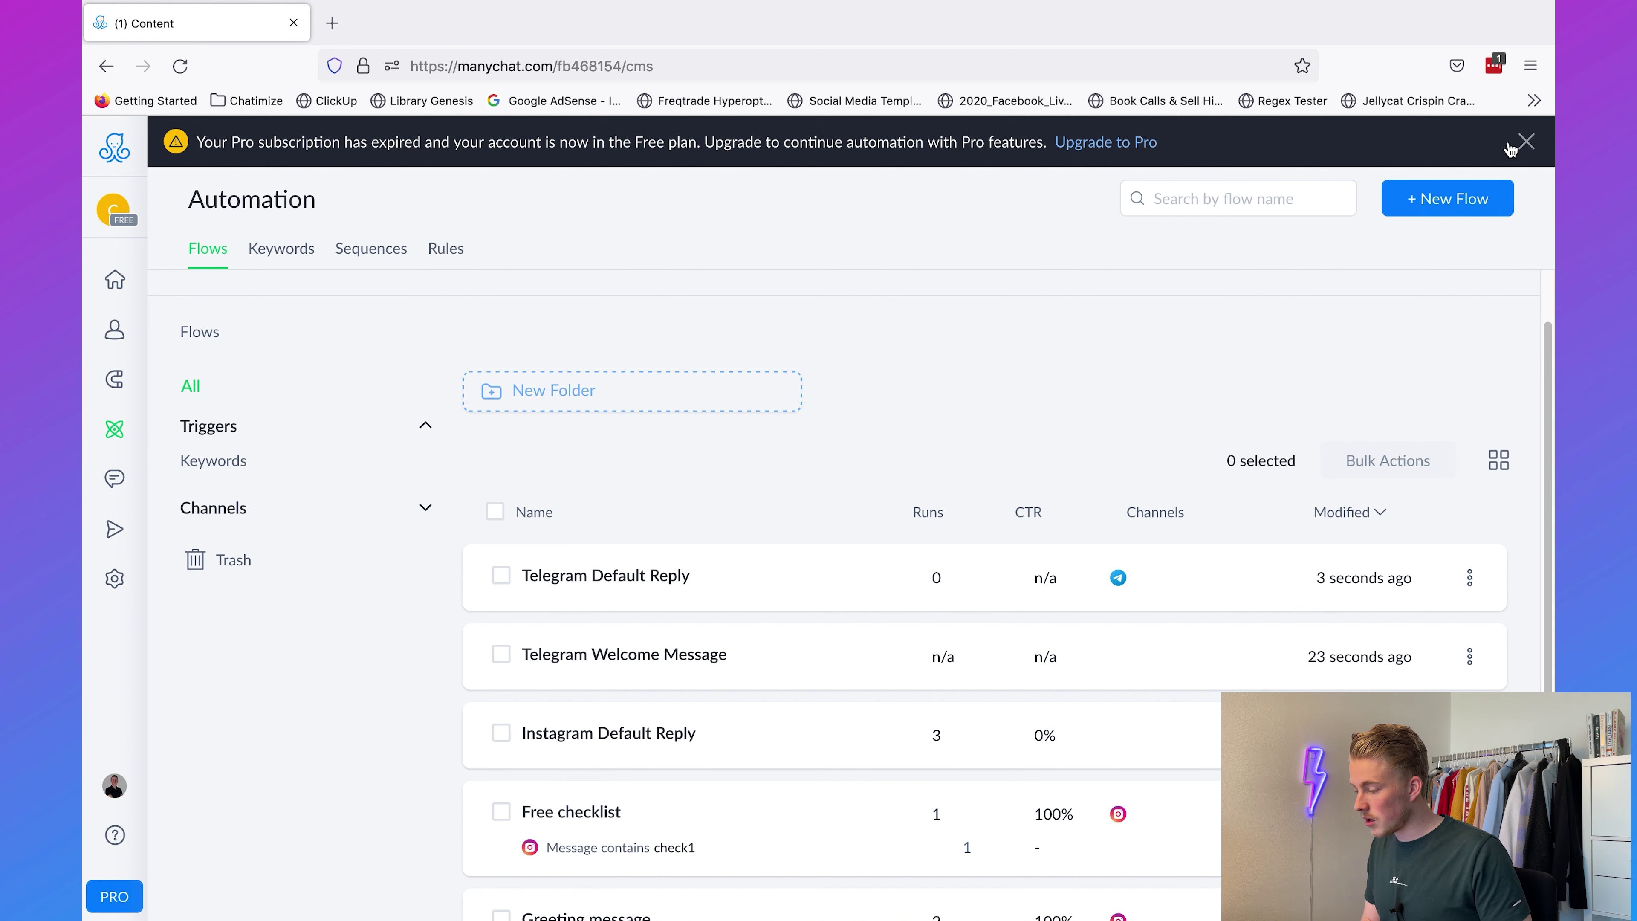
click(1525, 144)
click(1482, 147)
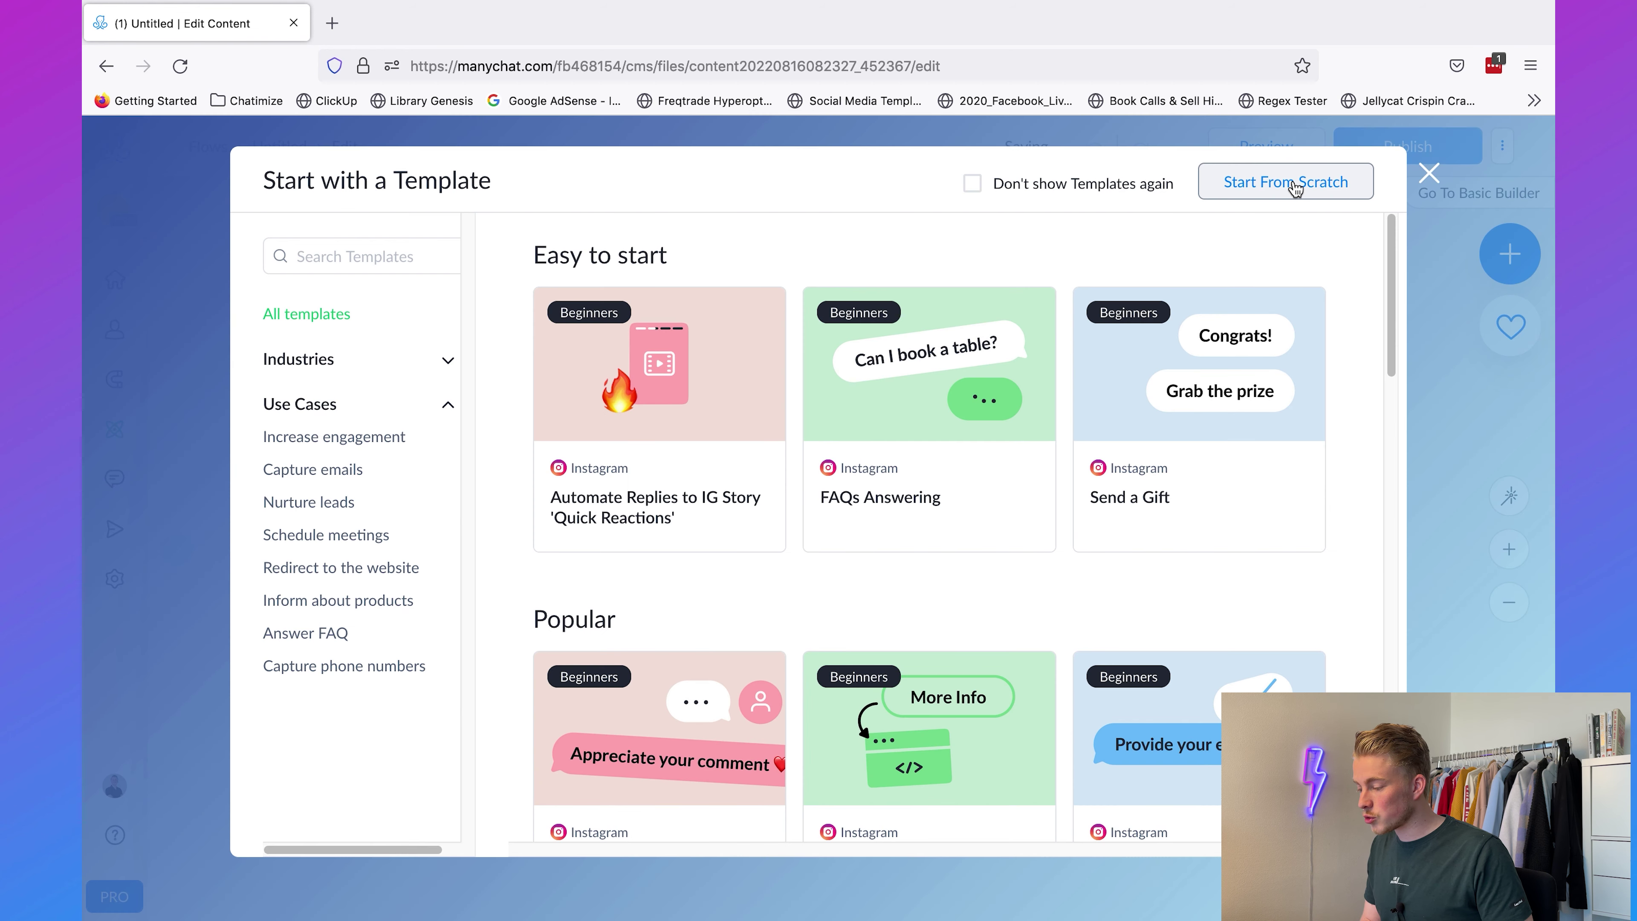
Step: Start the flow from scratch and rename it Course
click(1295, 185)
double_click(745, 245)
text(Course)
click(943, 302)
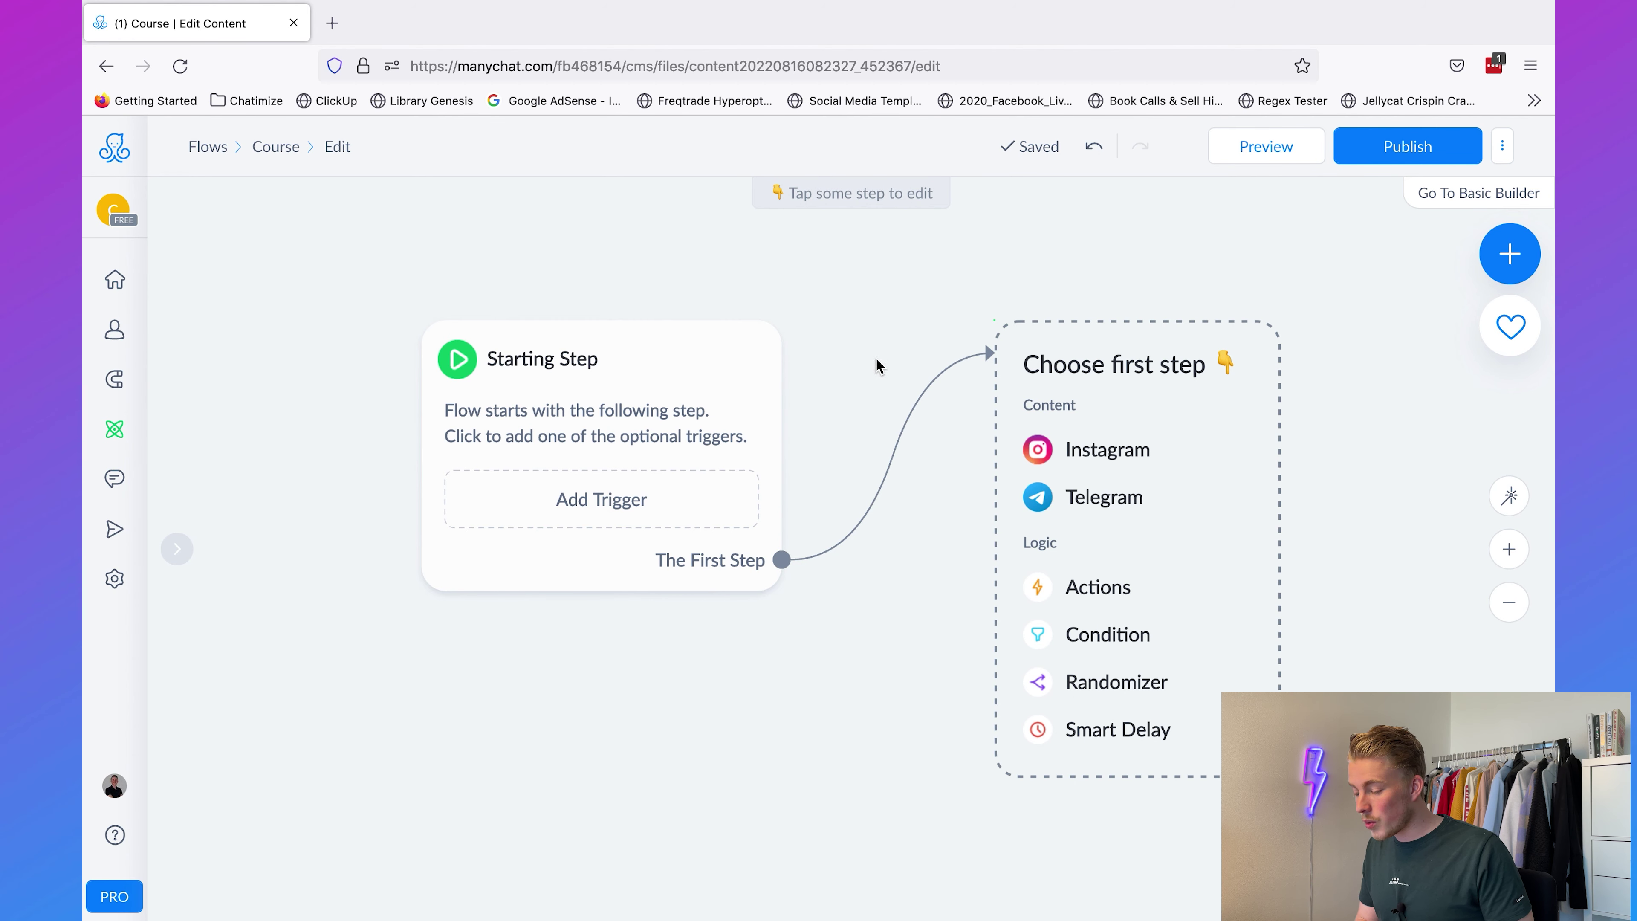
Step: Add a Telegram Keyword trigger firing when a message contains 'course'
click(651, 510)
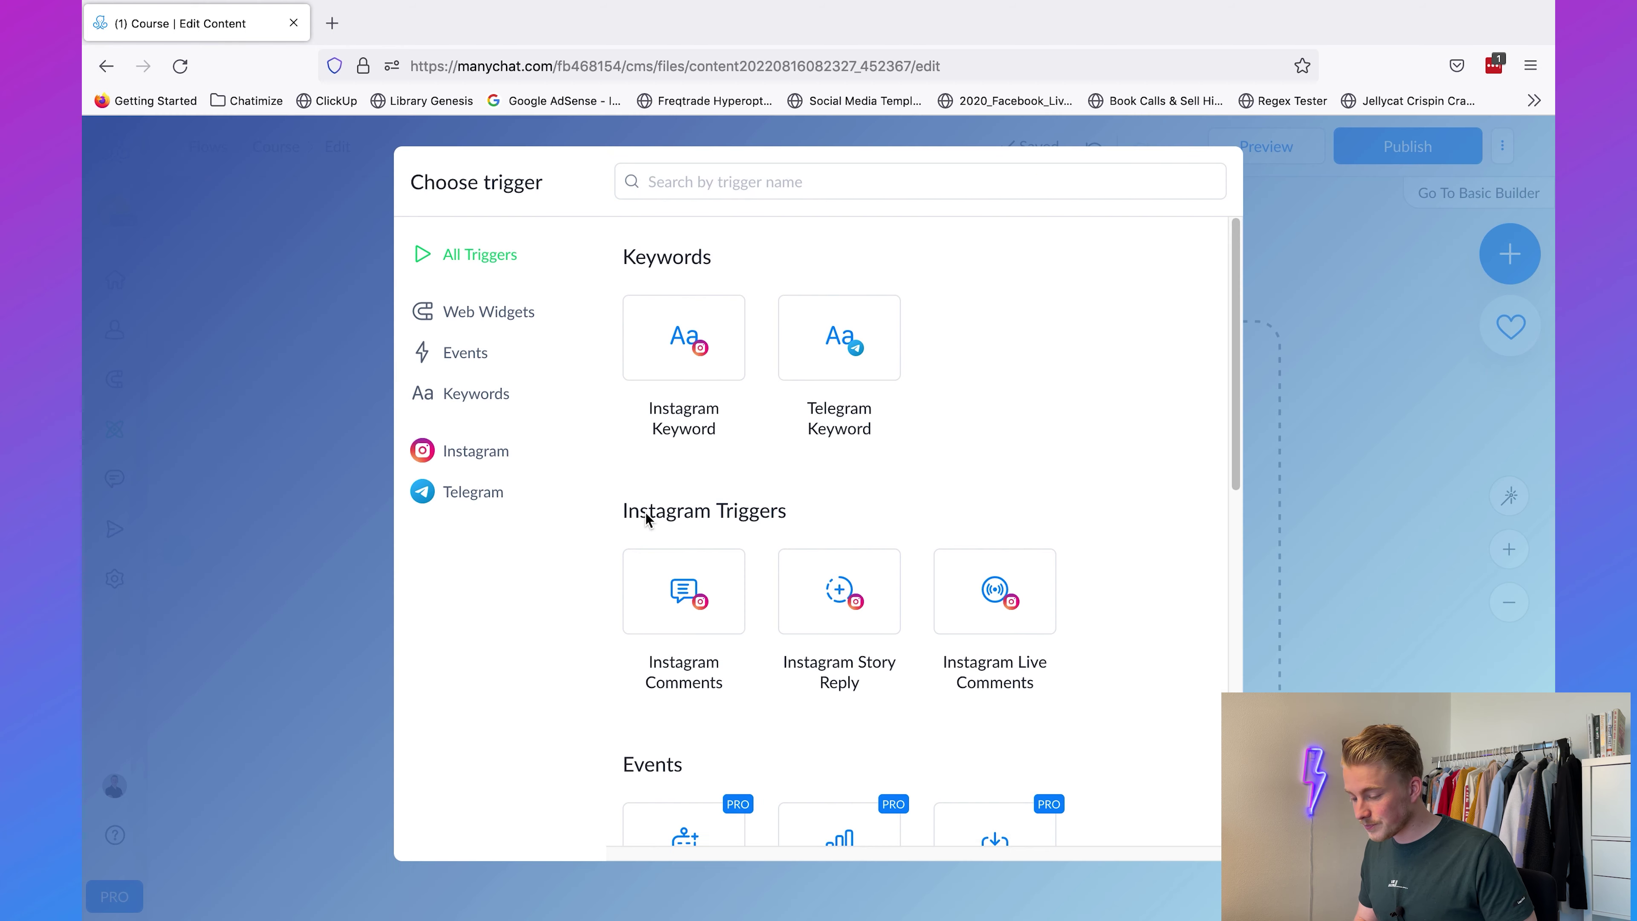
click(458, 504)
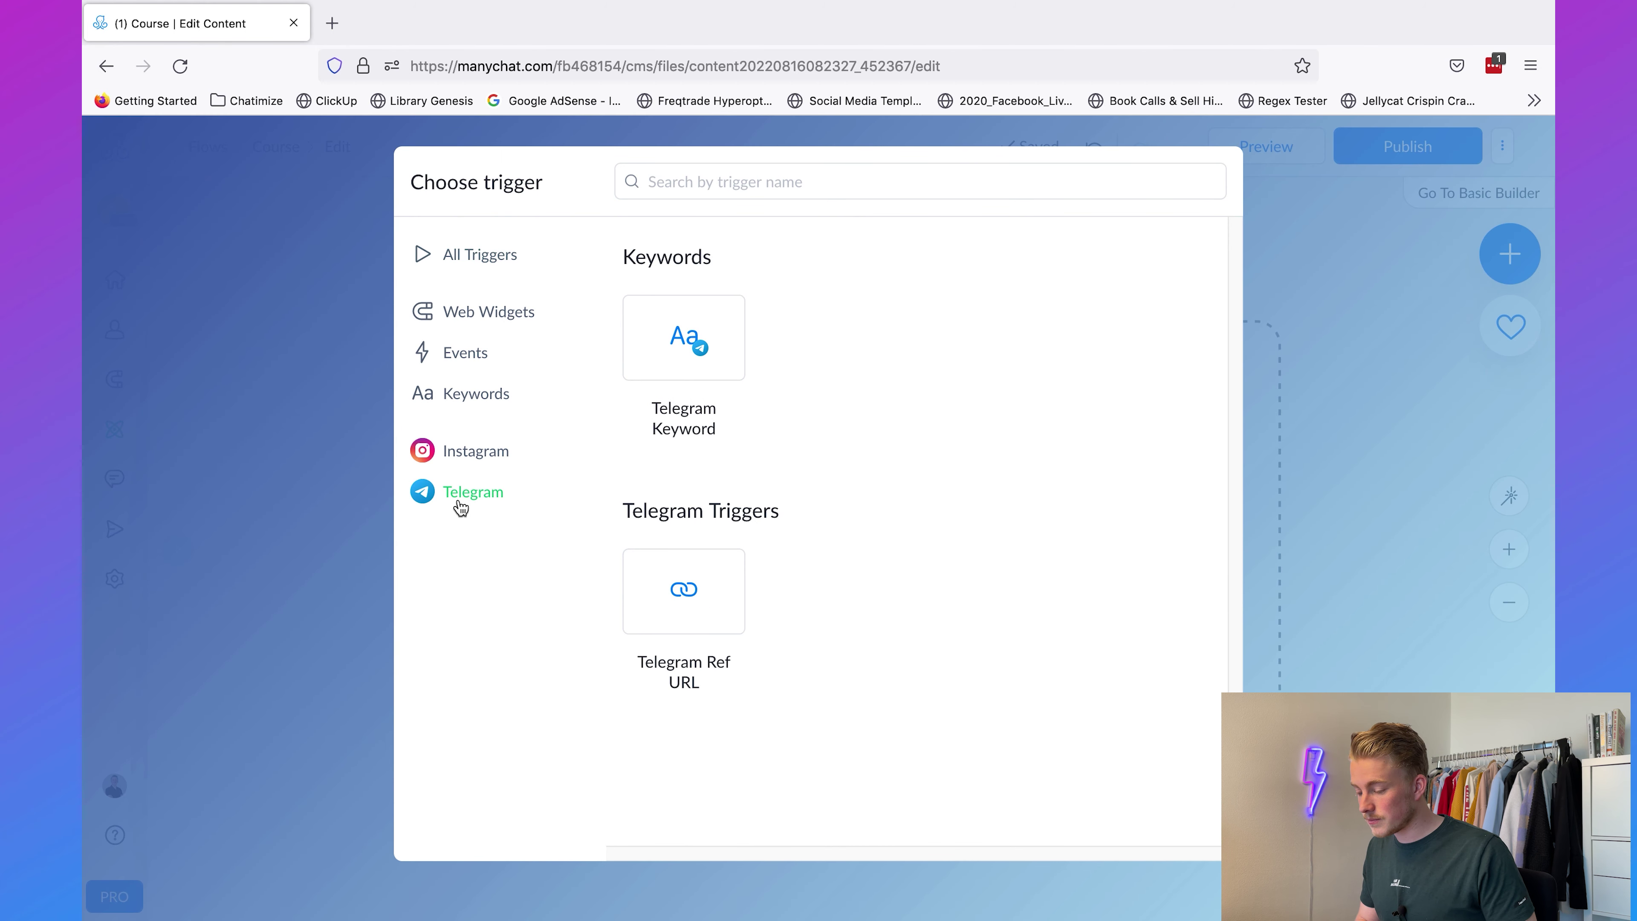
click(704, 352)
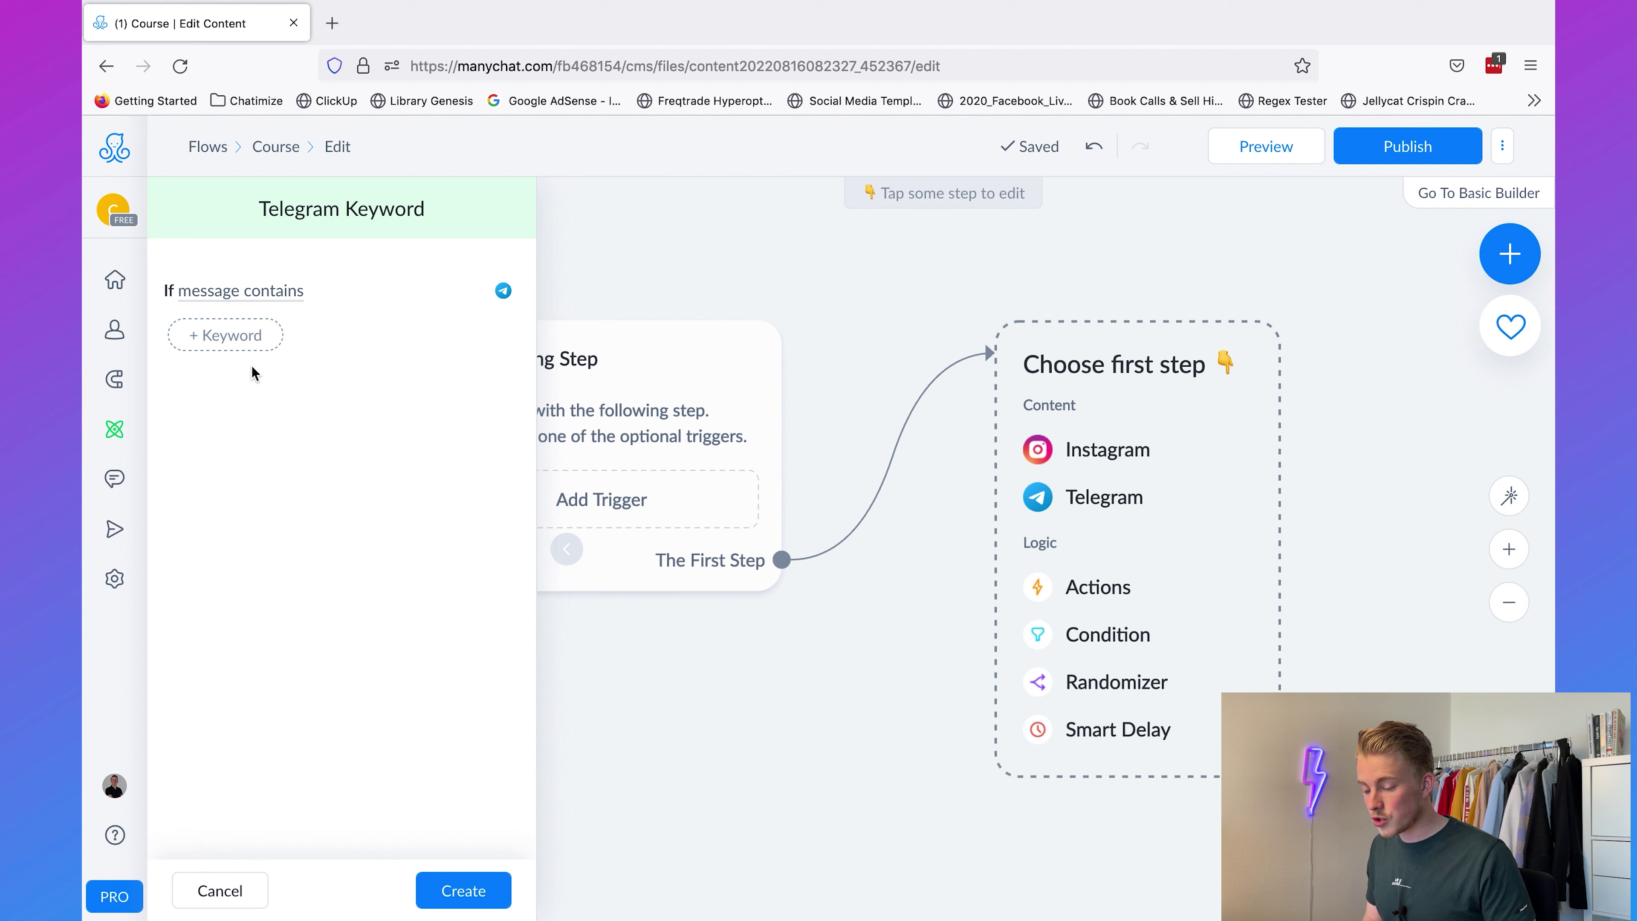
click(203, 347)
click(350, 358)
click(241, 336)
text(course)
key(Return)
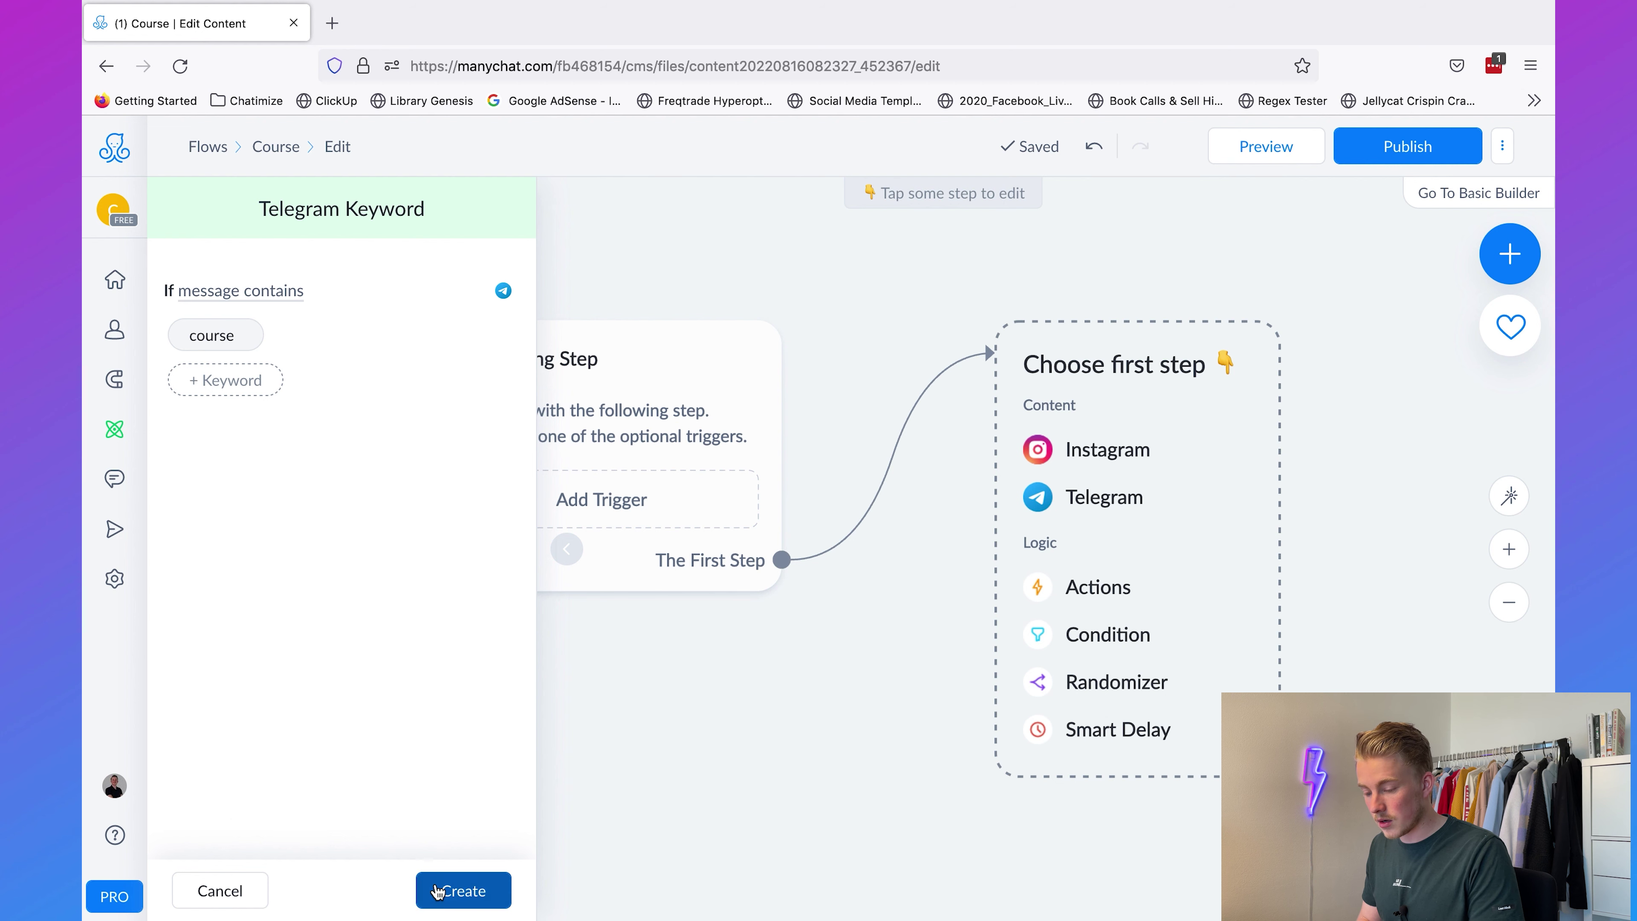
click(436, 891)
click(732, 781)
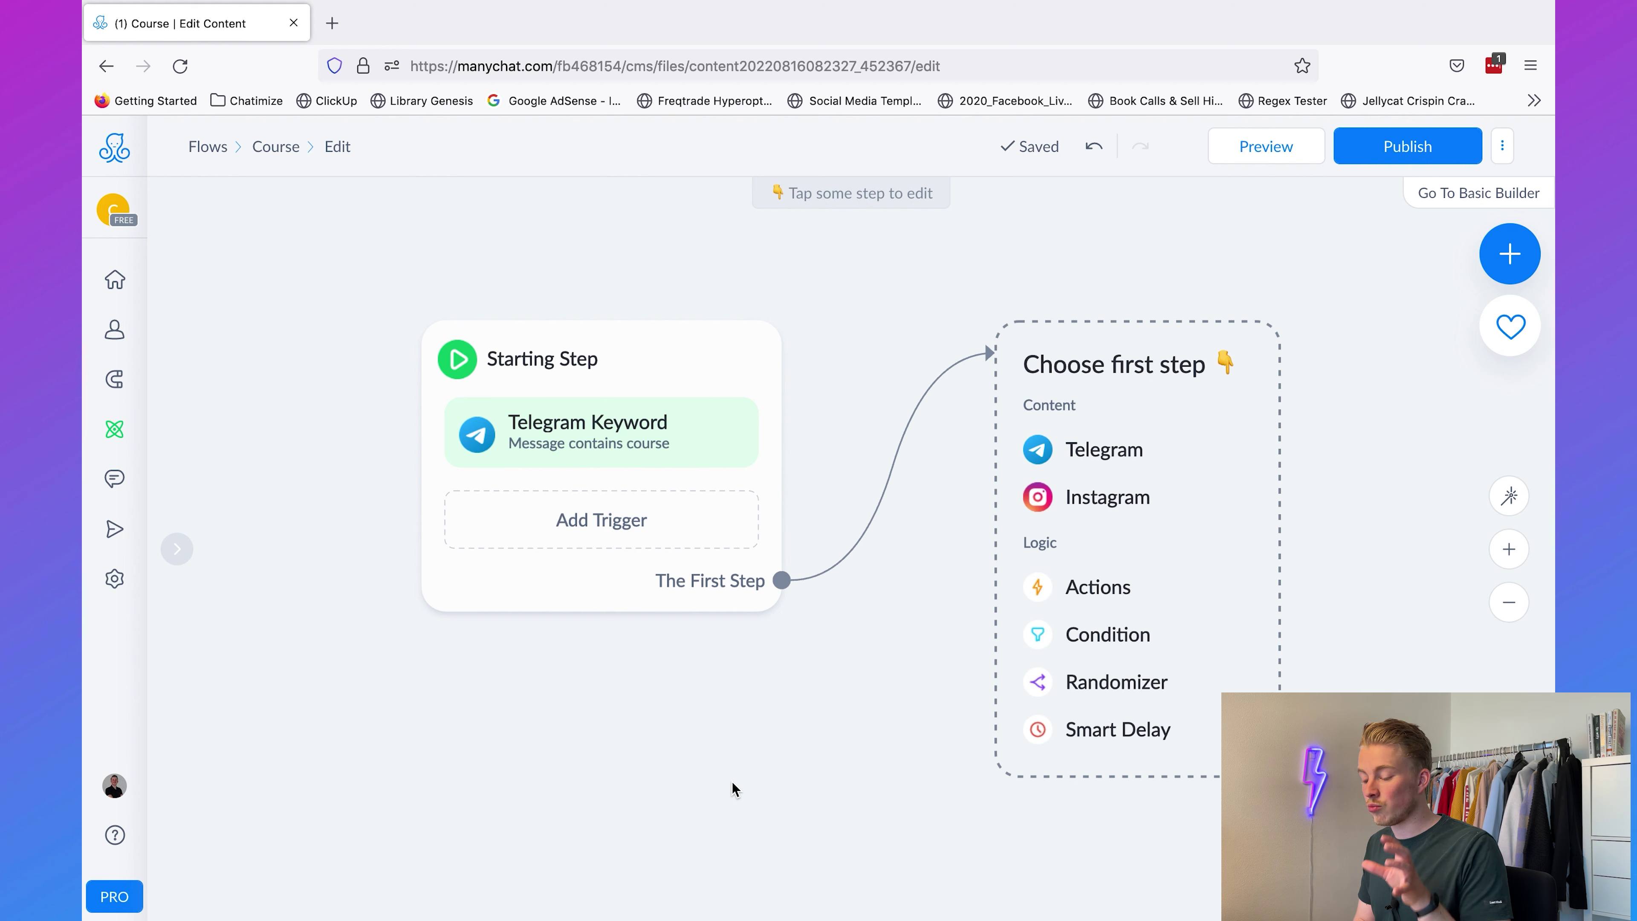
Step: Clear the sample text 'i want your course' from the address bar and add a Telegram message first step
click(633, 66)
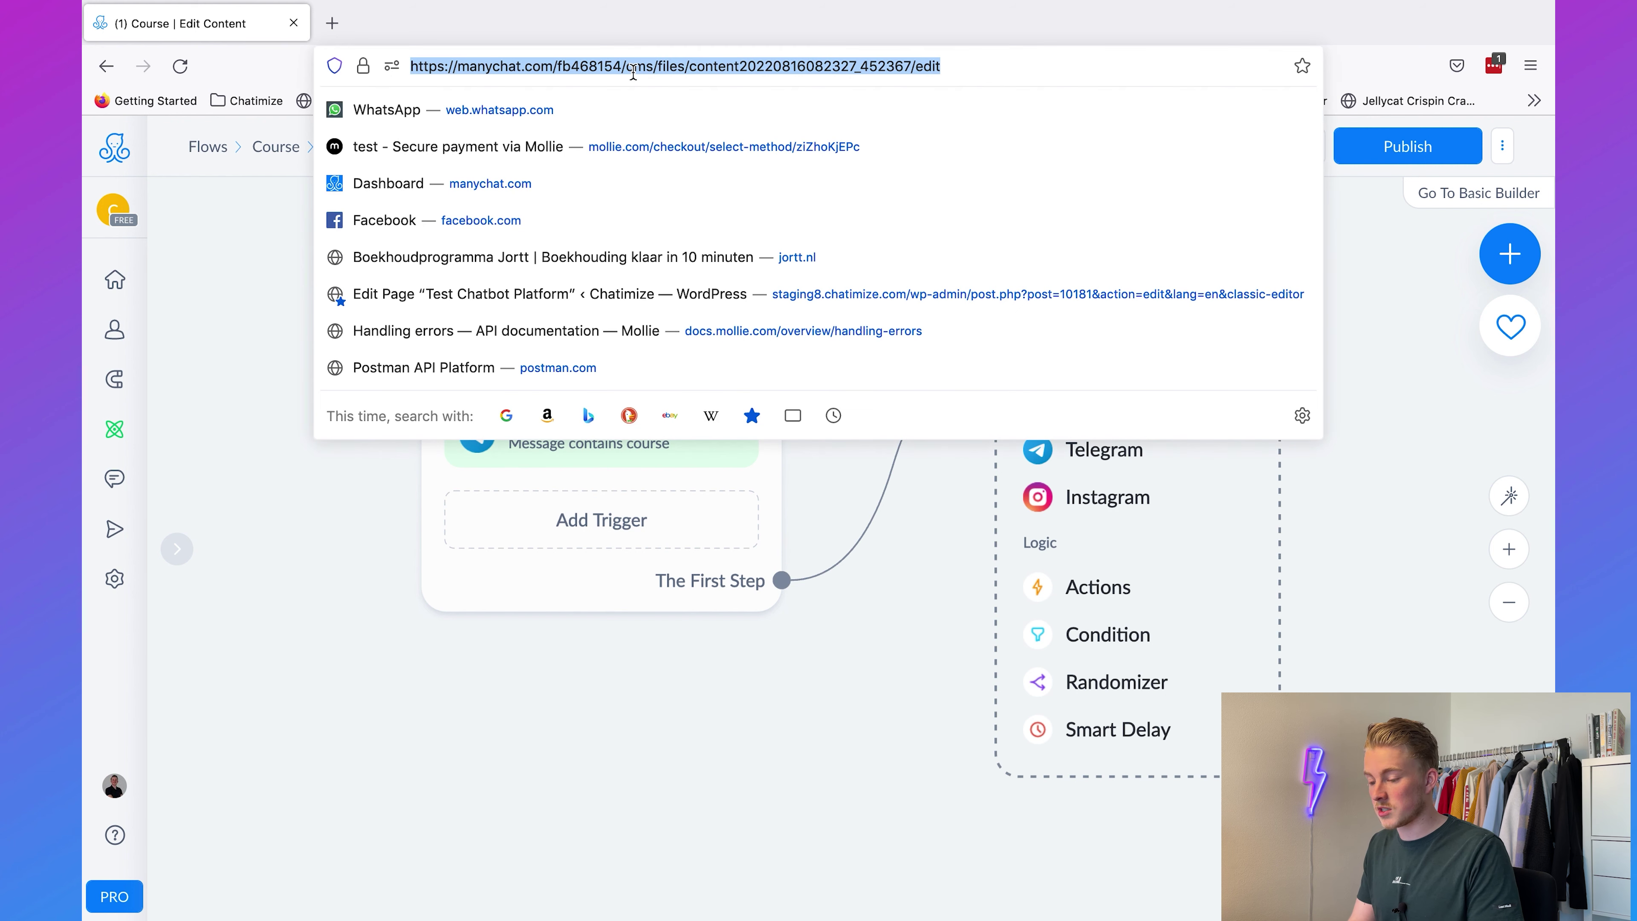
text(course)
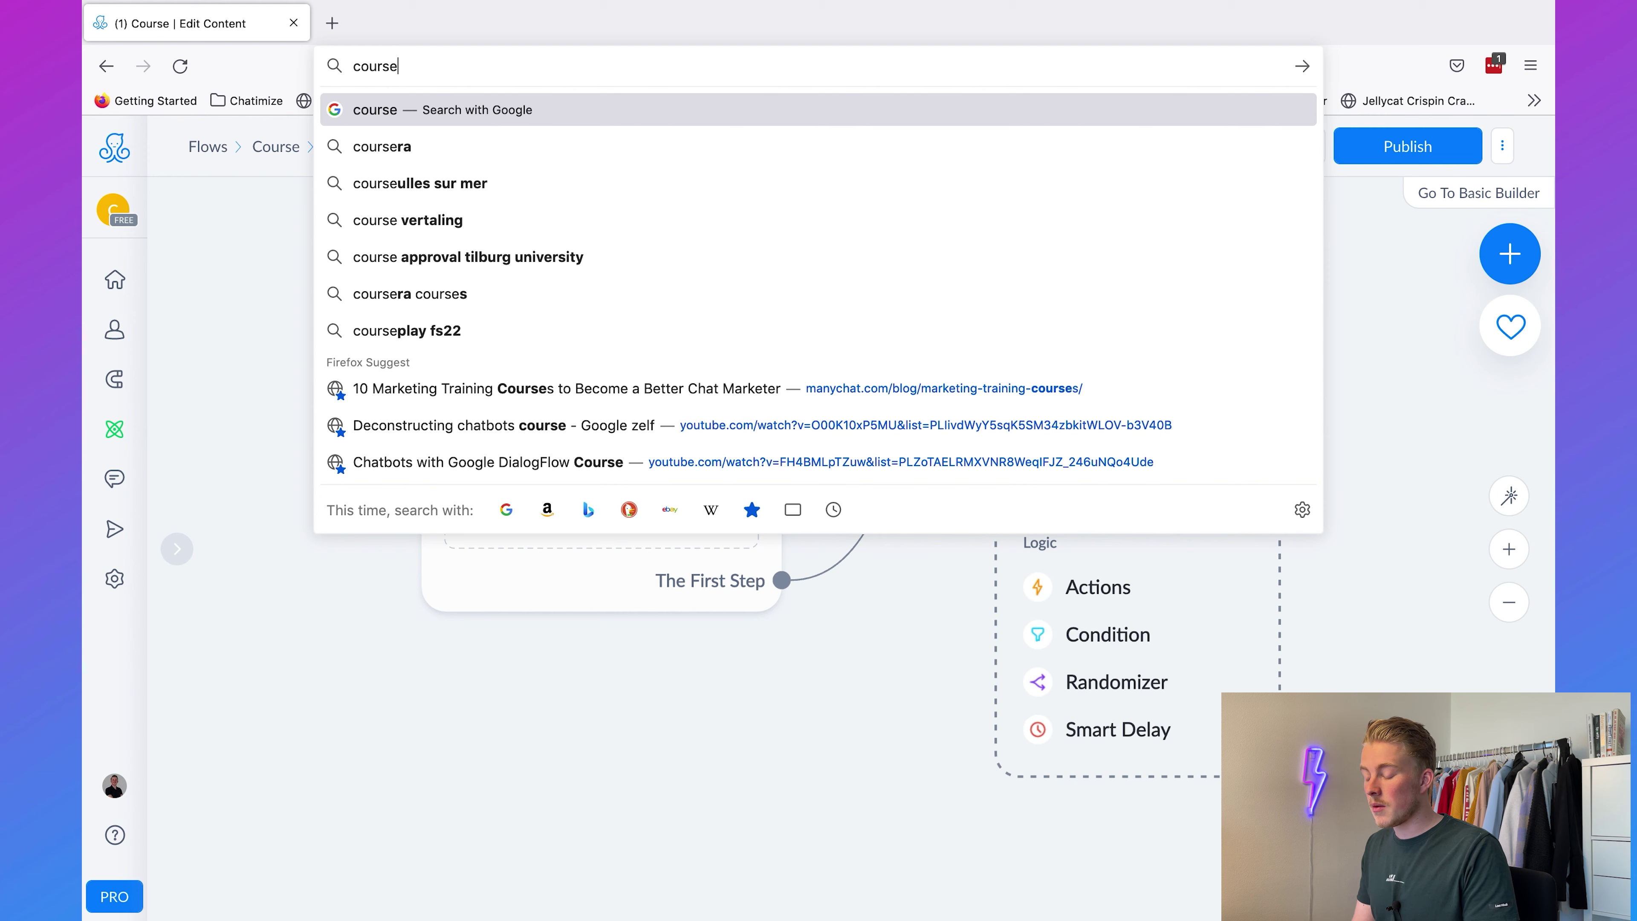
key(BackSpace)
key(BackSpace)
key(BackSpace)
key(BackSpace)
key(BackSpace)
key(BackSpace)
text(i want your course)
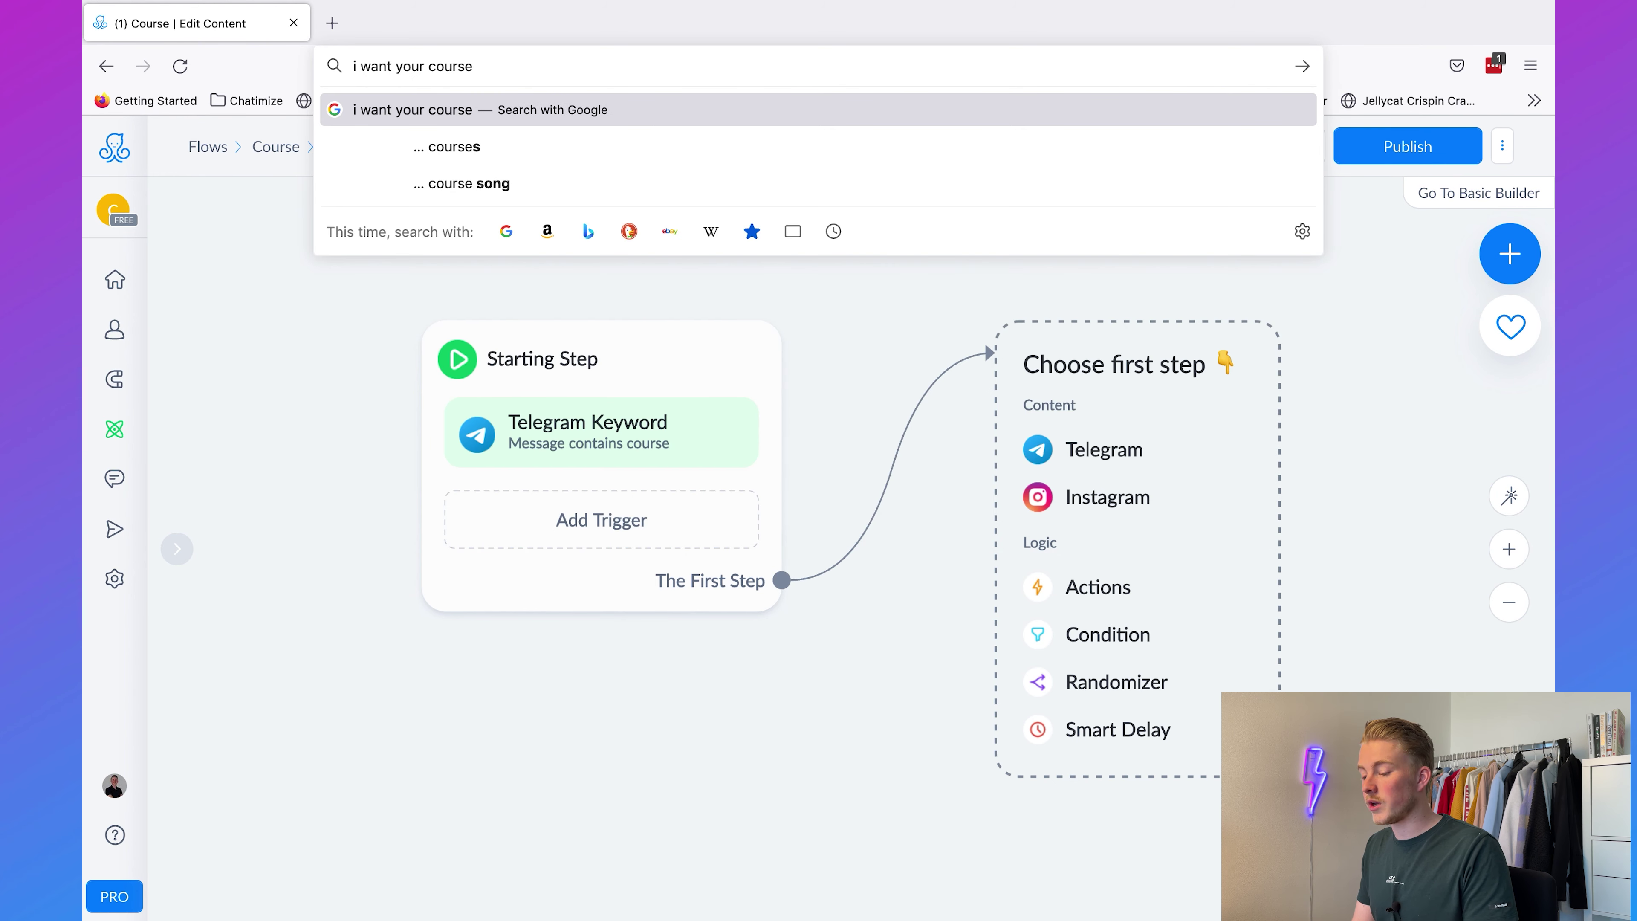
key(super+a)
key(BackSpace)
click(710, 744)
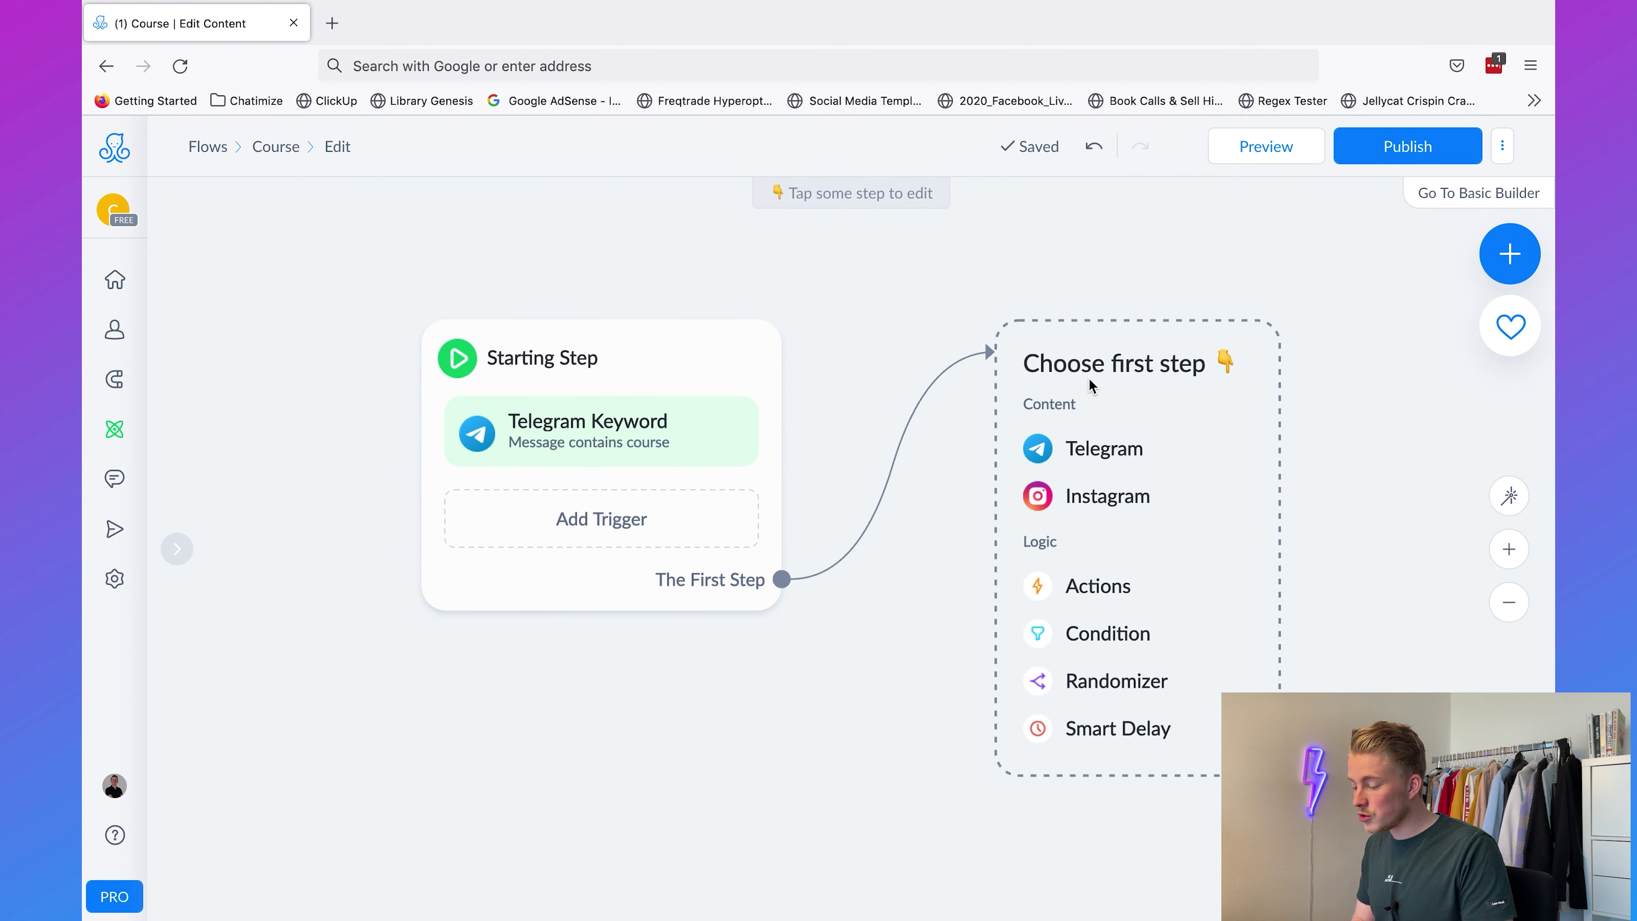
click(1150, 439)
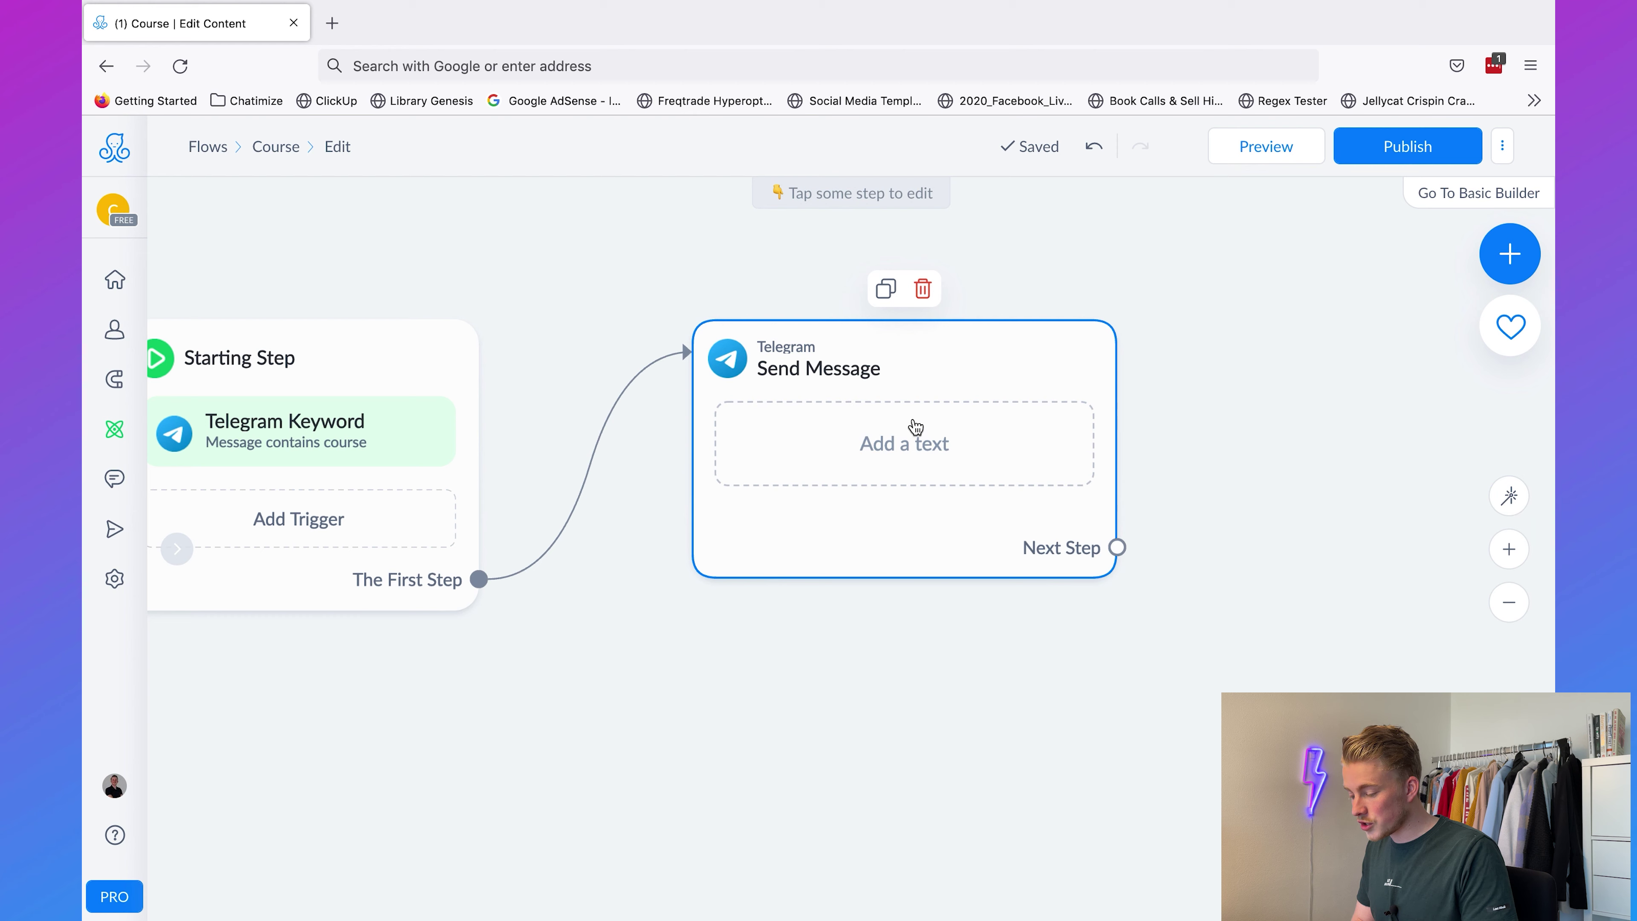
Step: Write the Lead Generation System course description, then a paragraph asking users to click the button below
click(914, 442)
text(M)
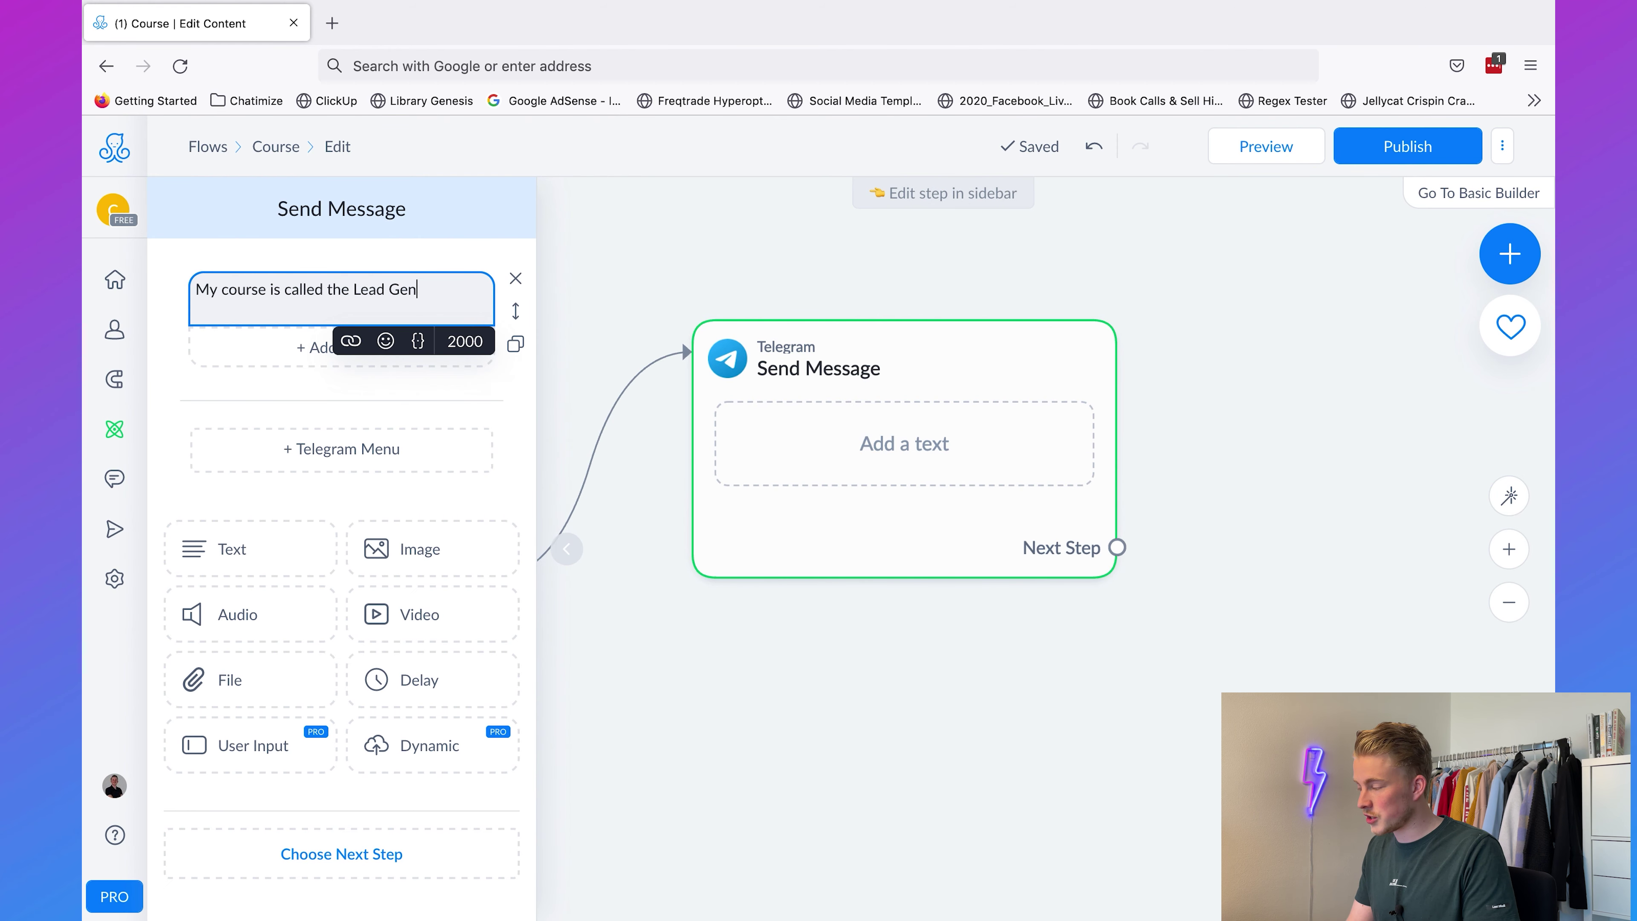
key(BackSpace)
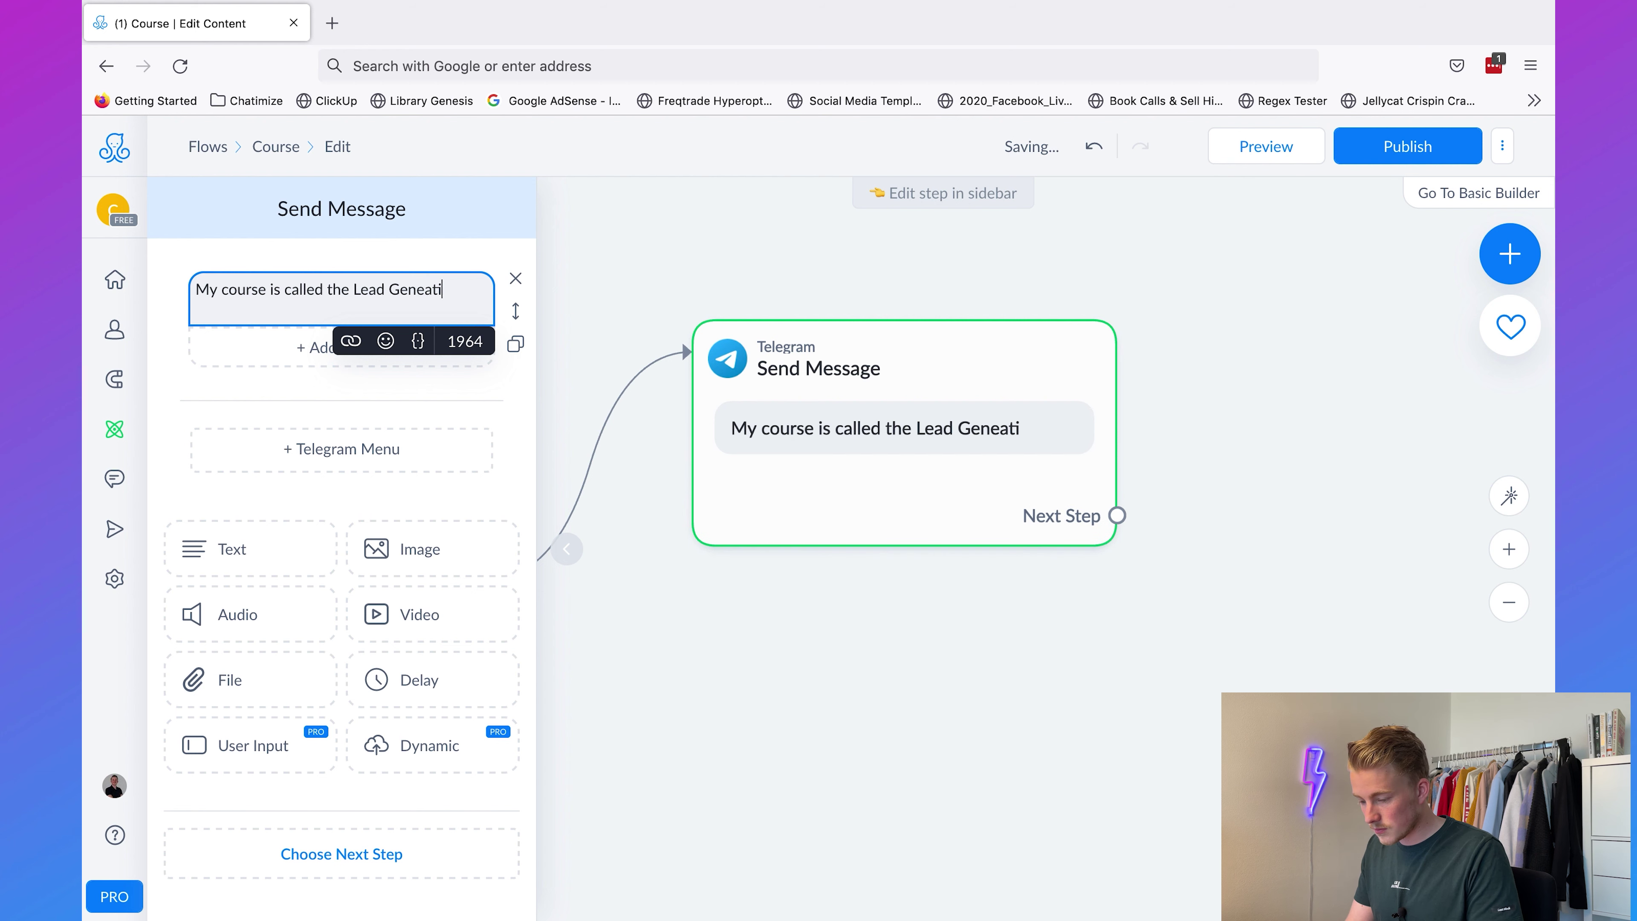
text(, where you can learn how t)
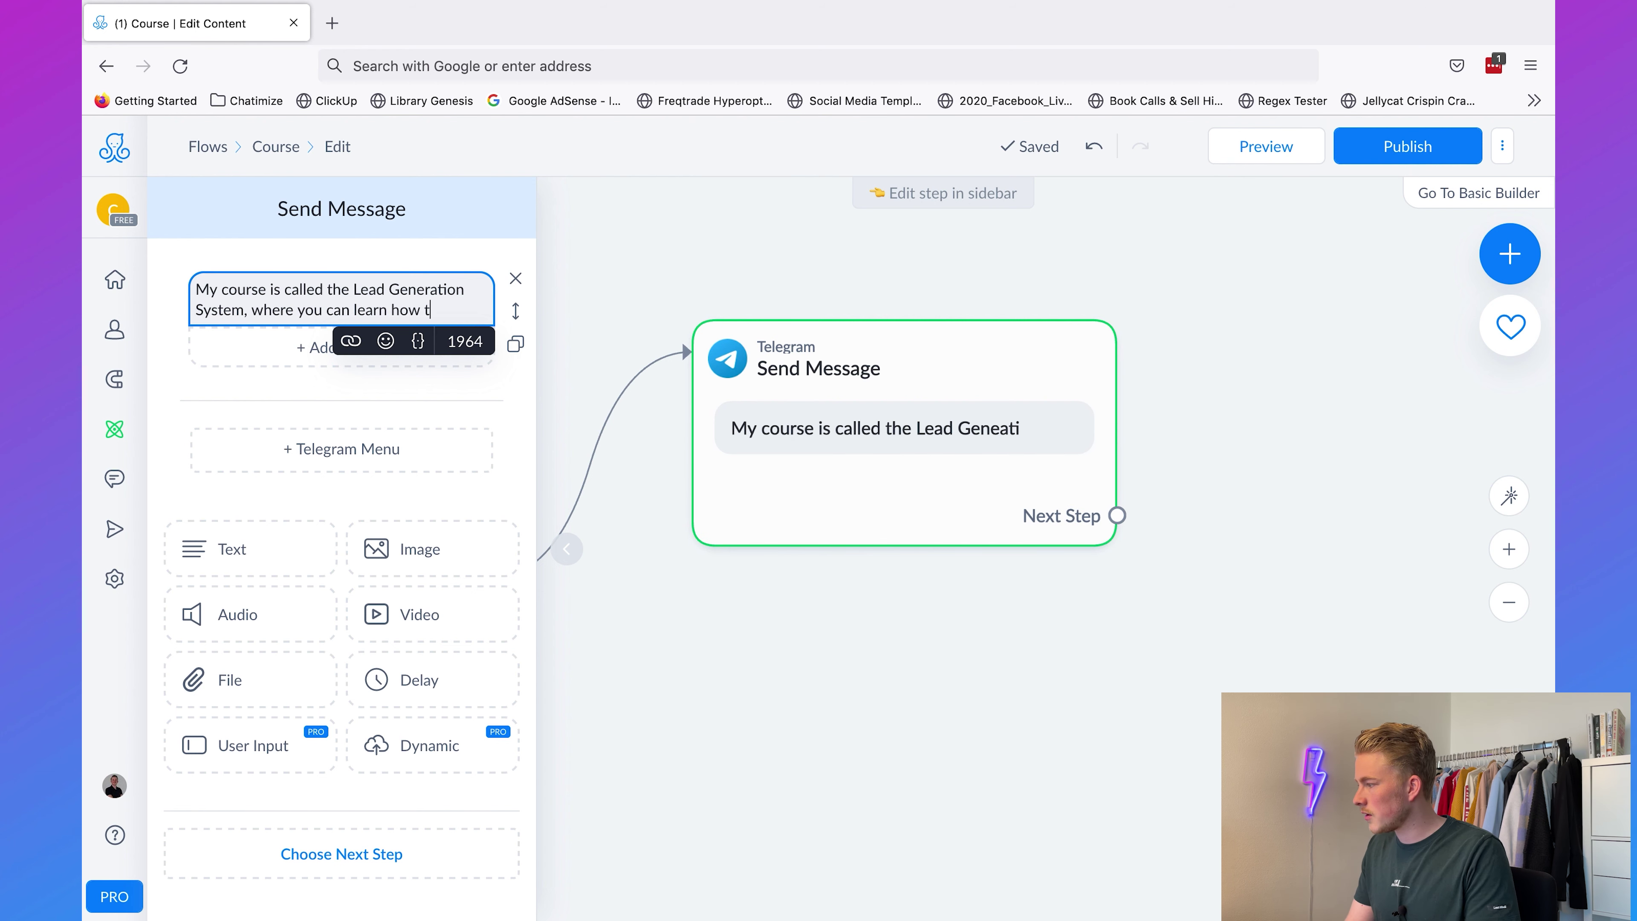
text(o automatically generate leads for your)
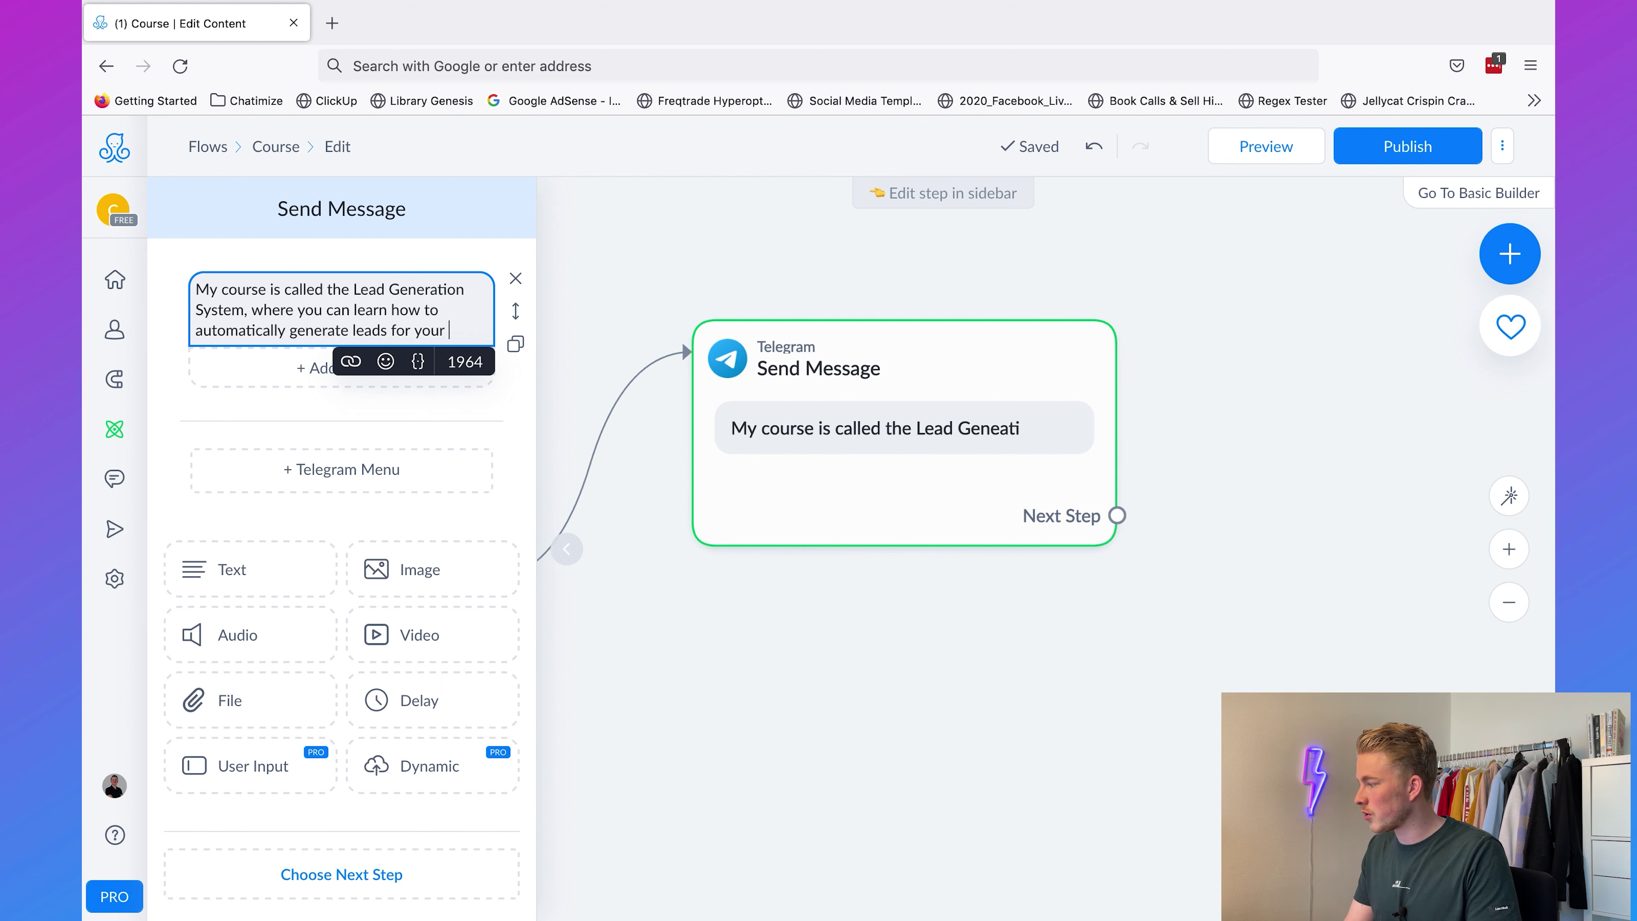
text(business.)
key(Return)
key(Return)
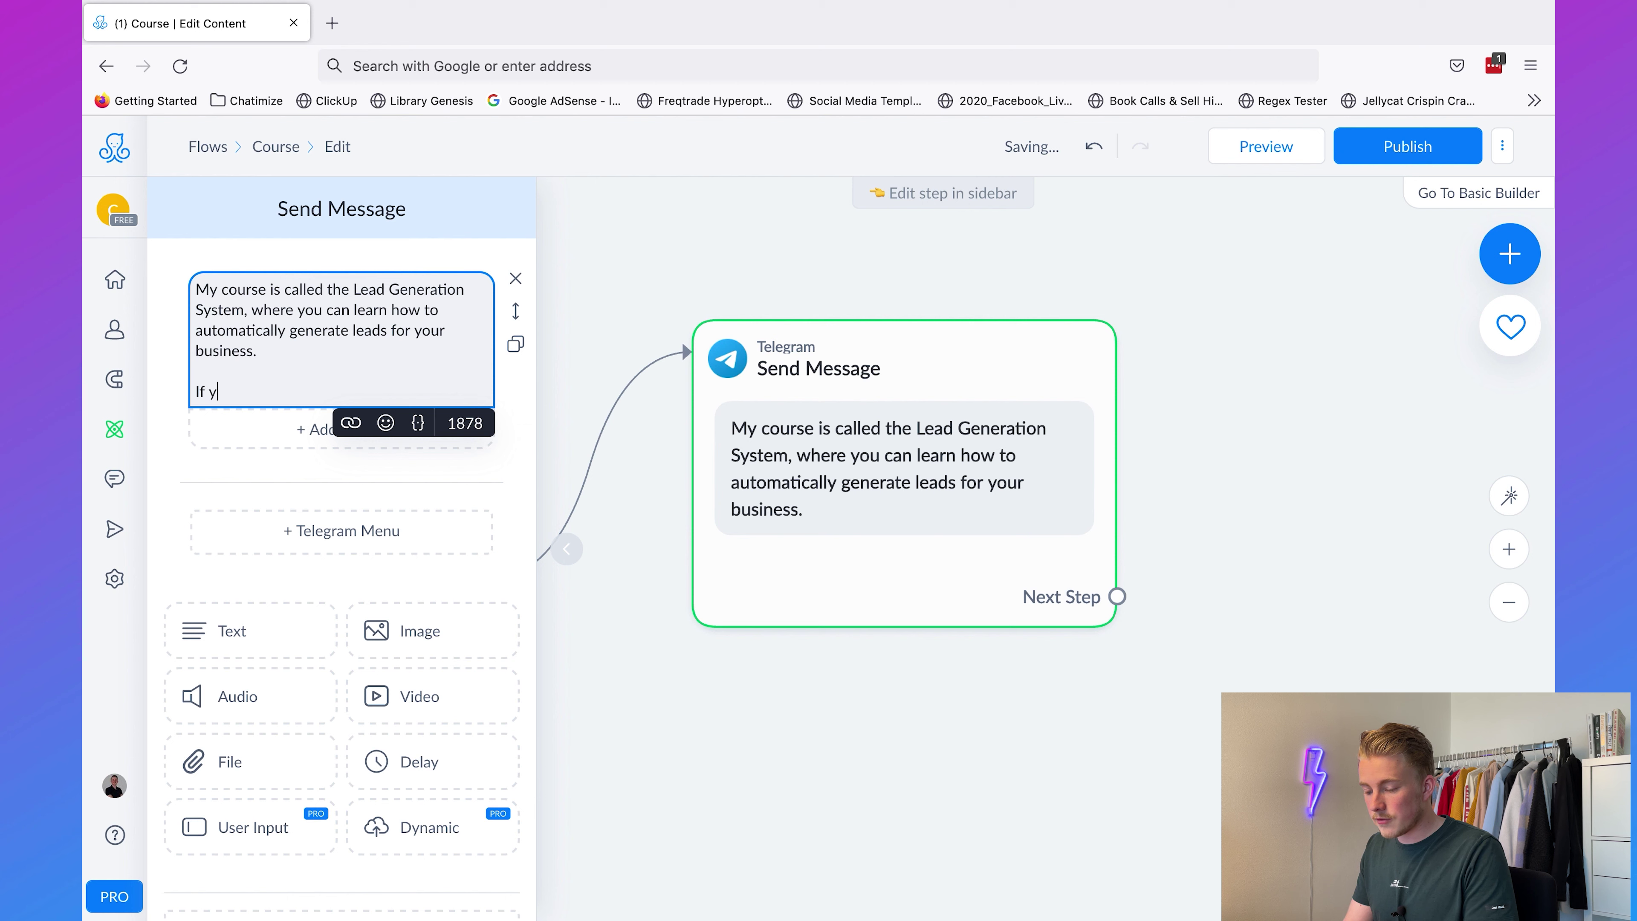
text(If you want to sign up)
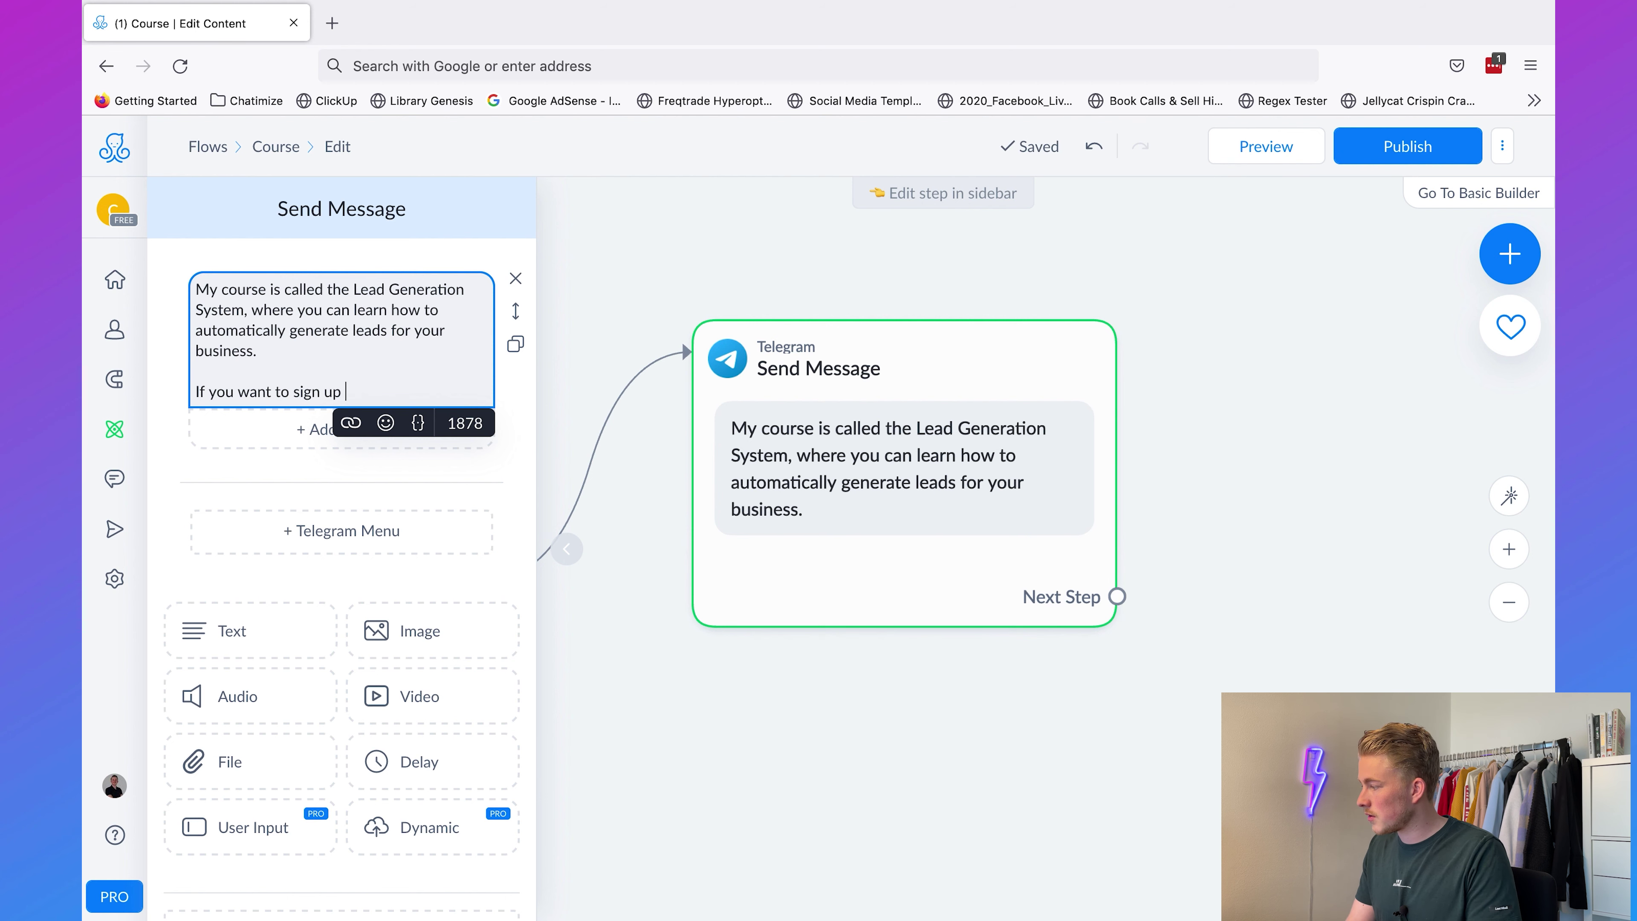
text( for my course or)
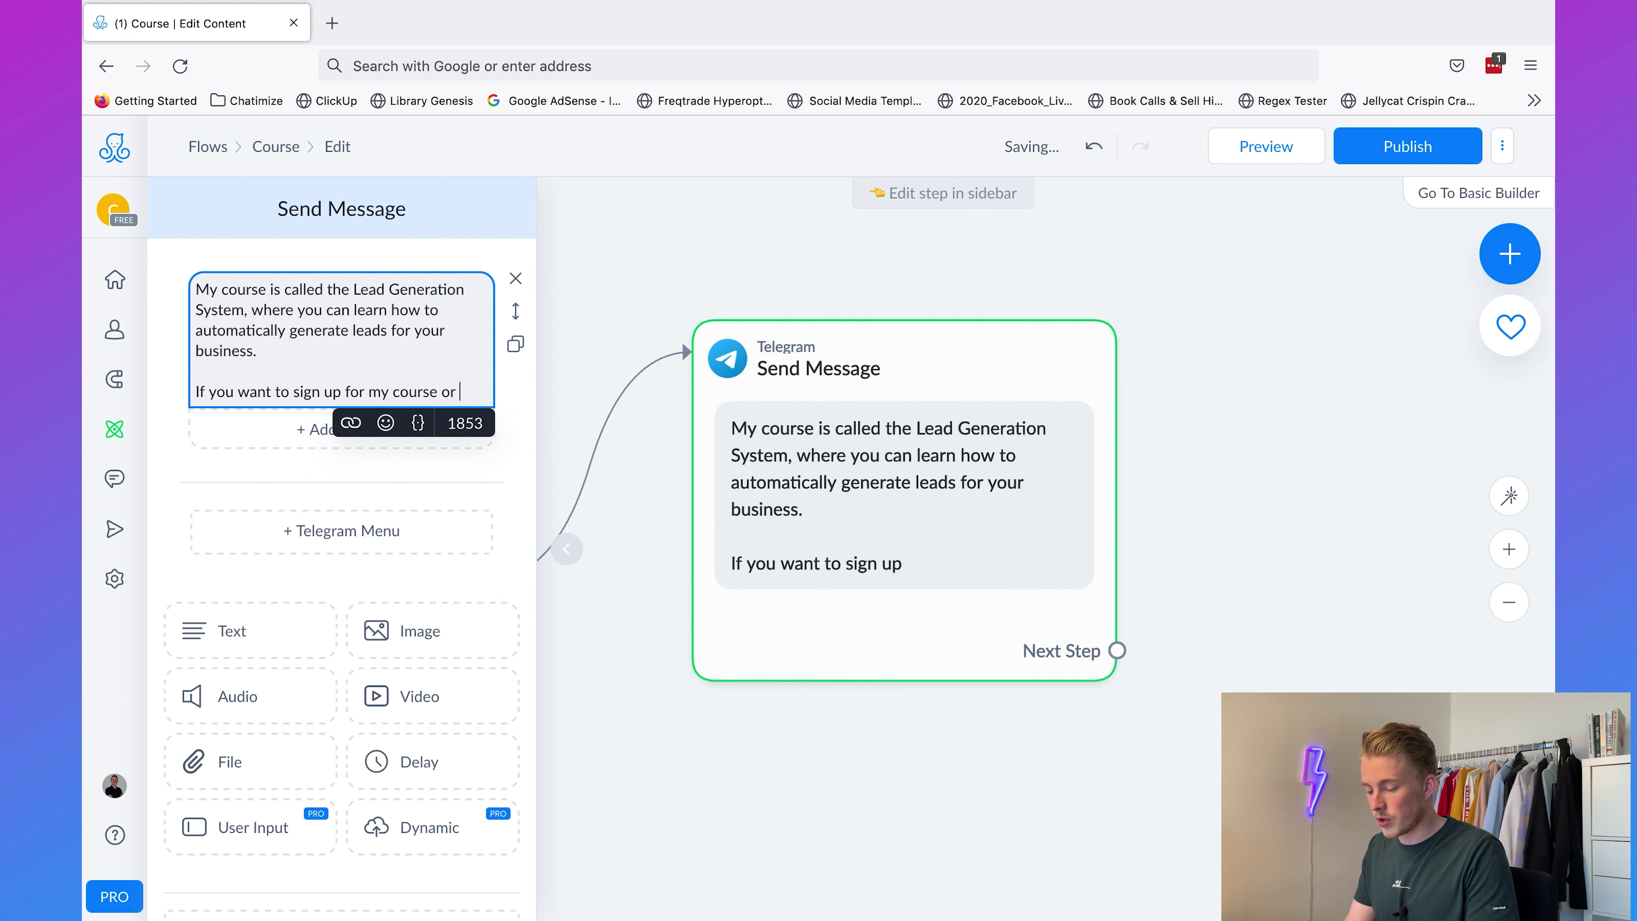
text( want more information,)
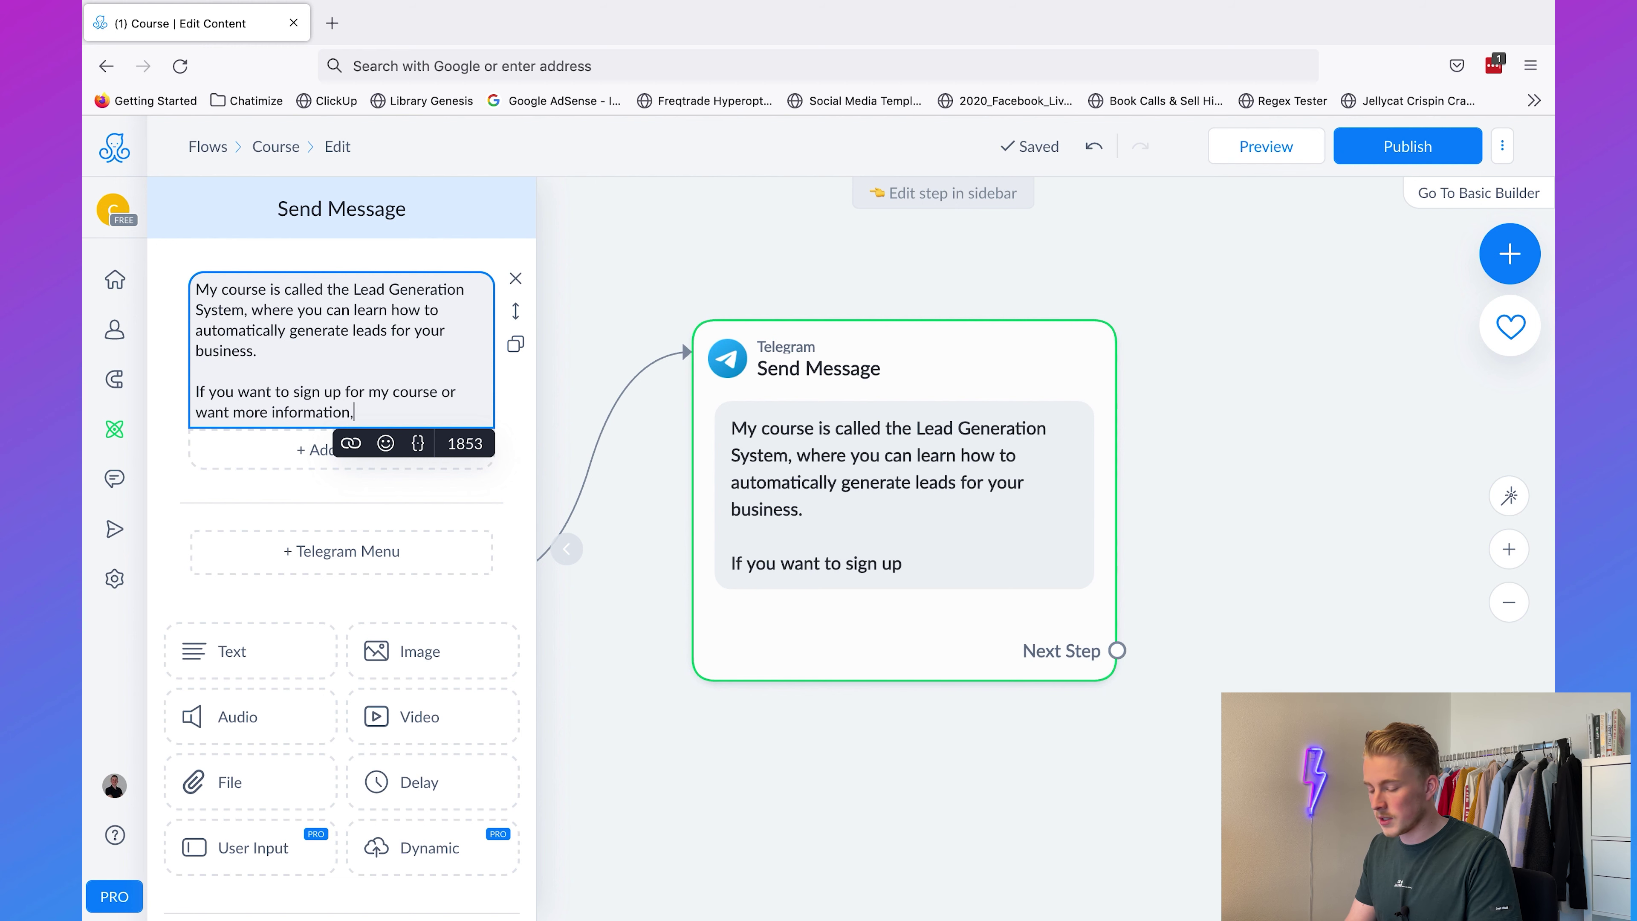
text( please click the button below)
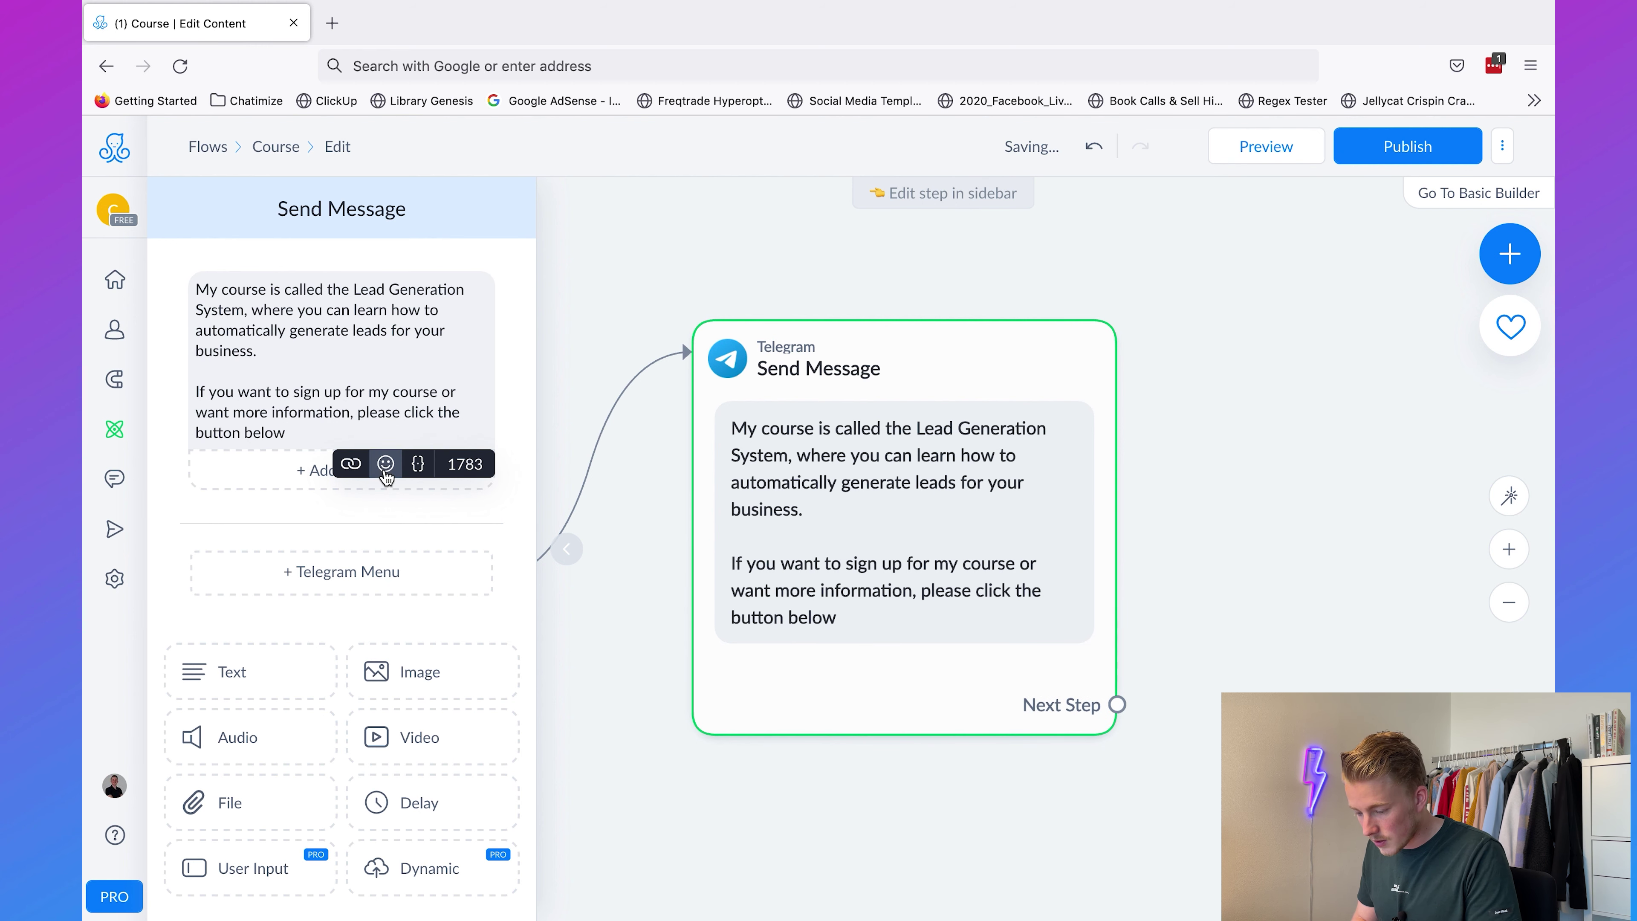
Step: Append a pointing-down hand emoji to the message text
click(385, 463)
click(314, 557)
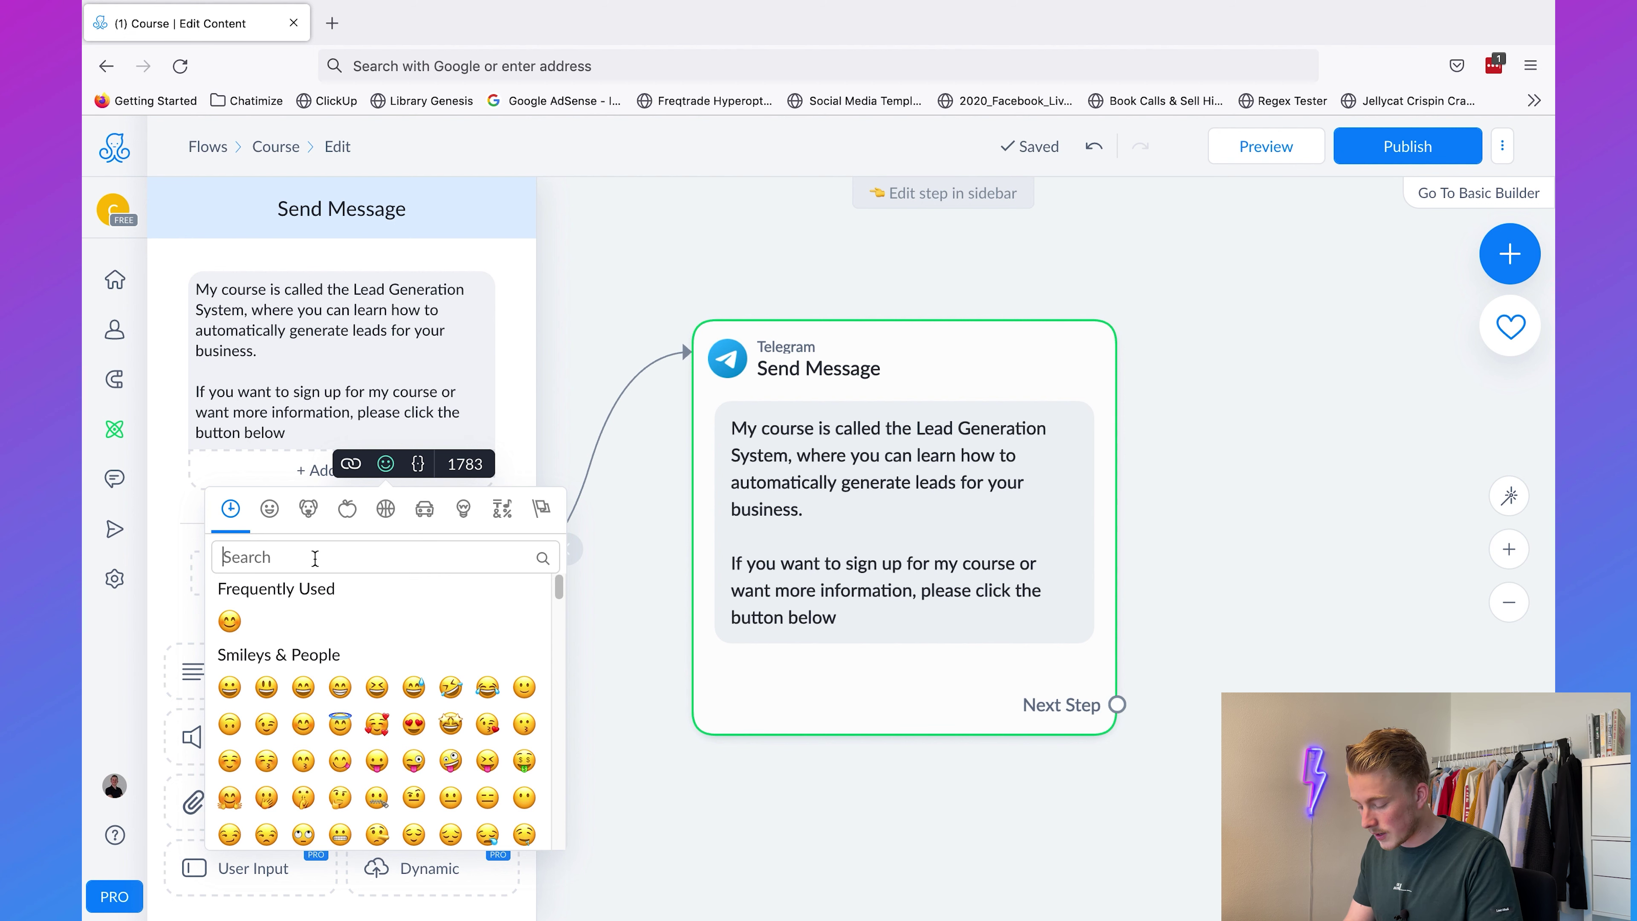
text(down)
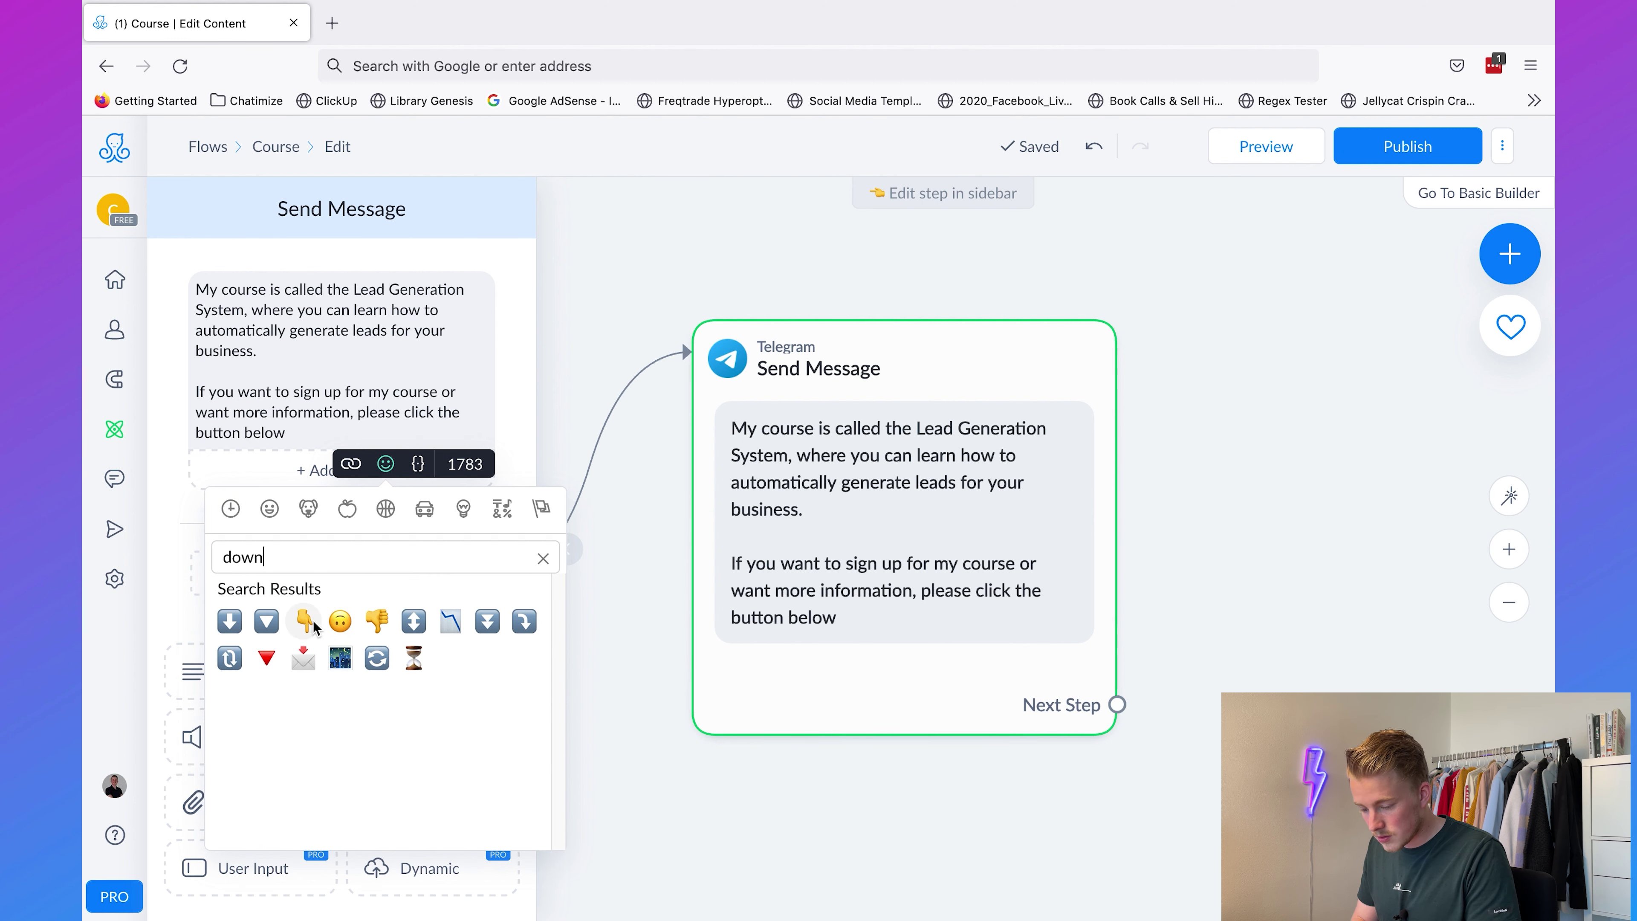
click(314, 620)
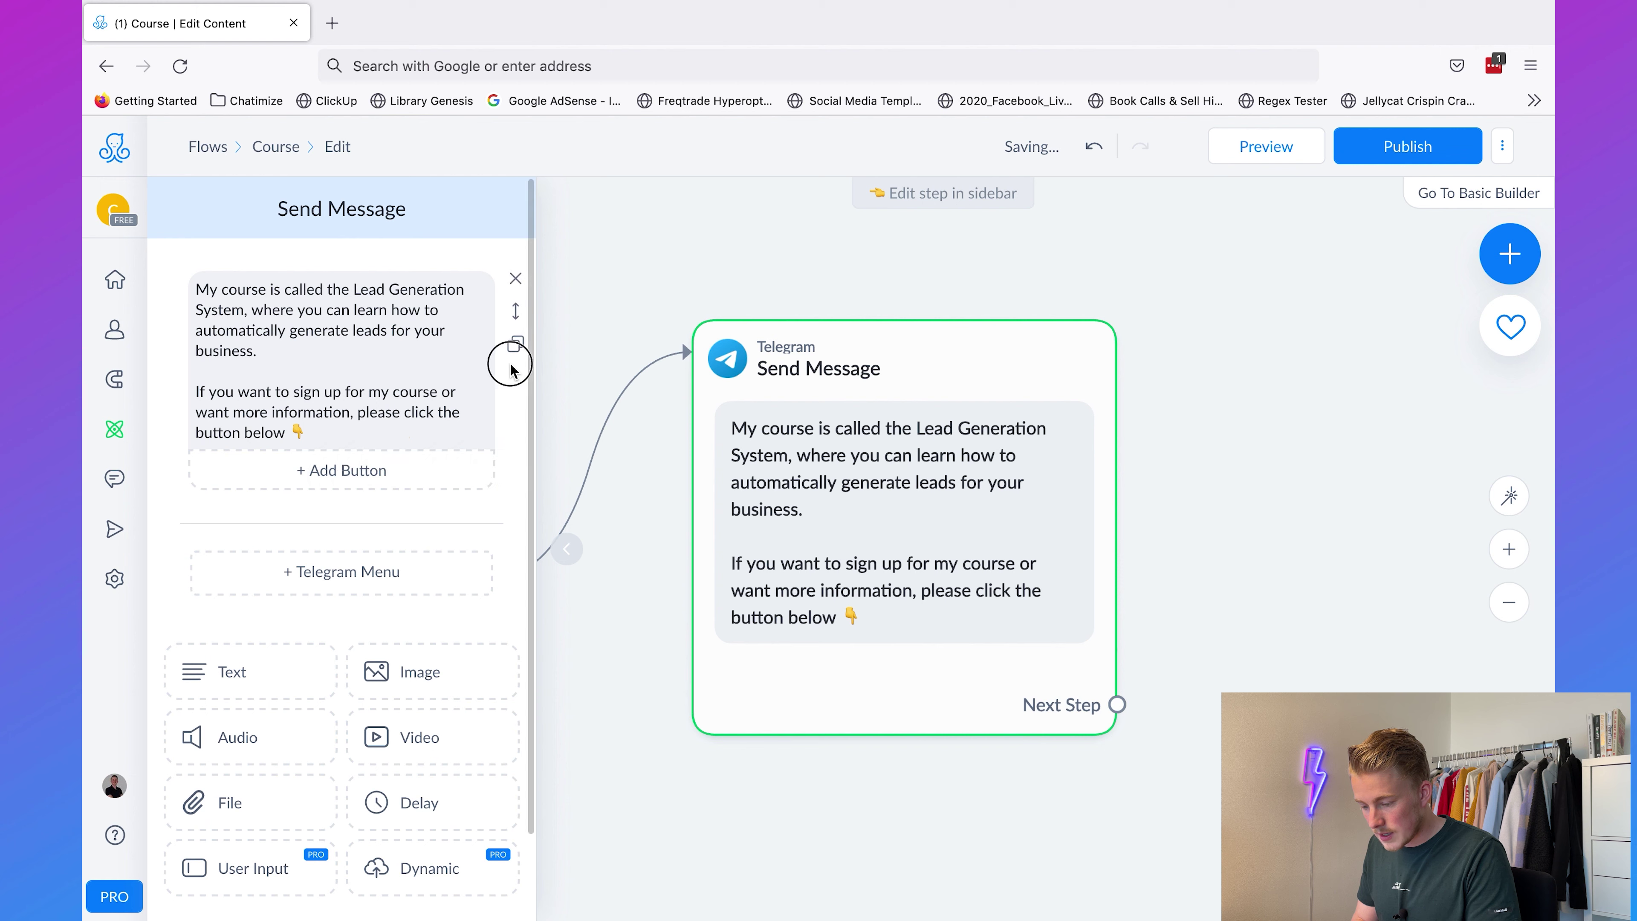
click(368, 470)
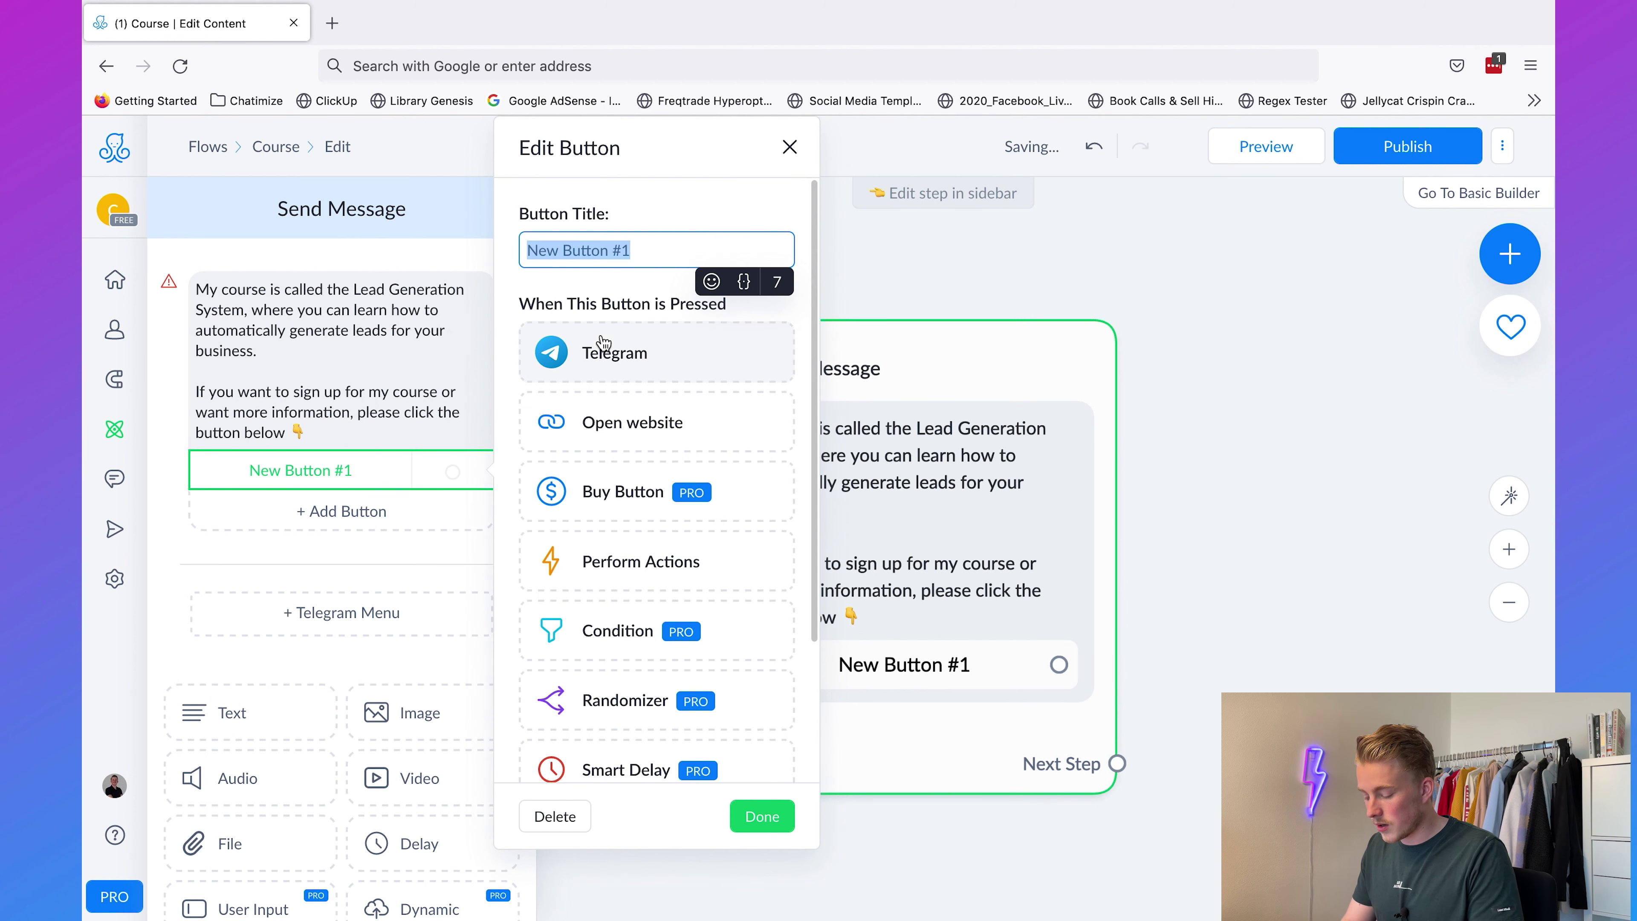
text(More information)
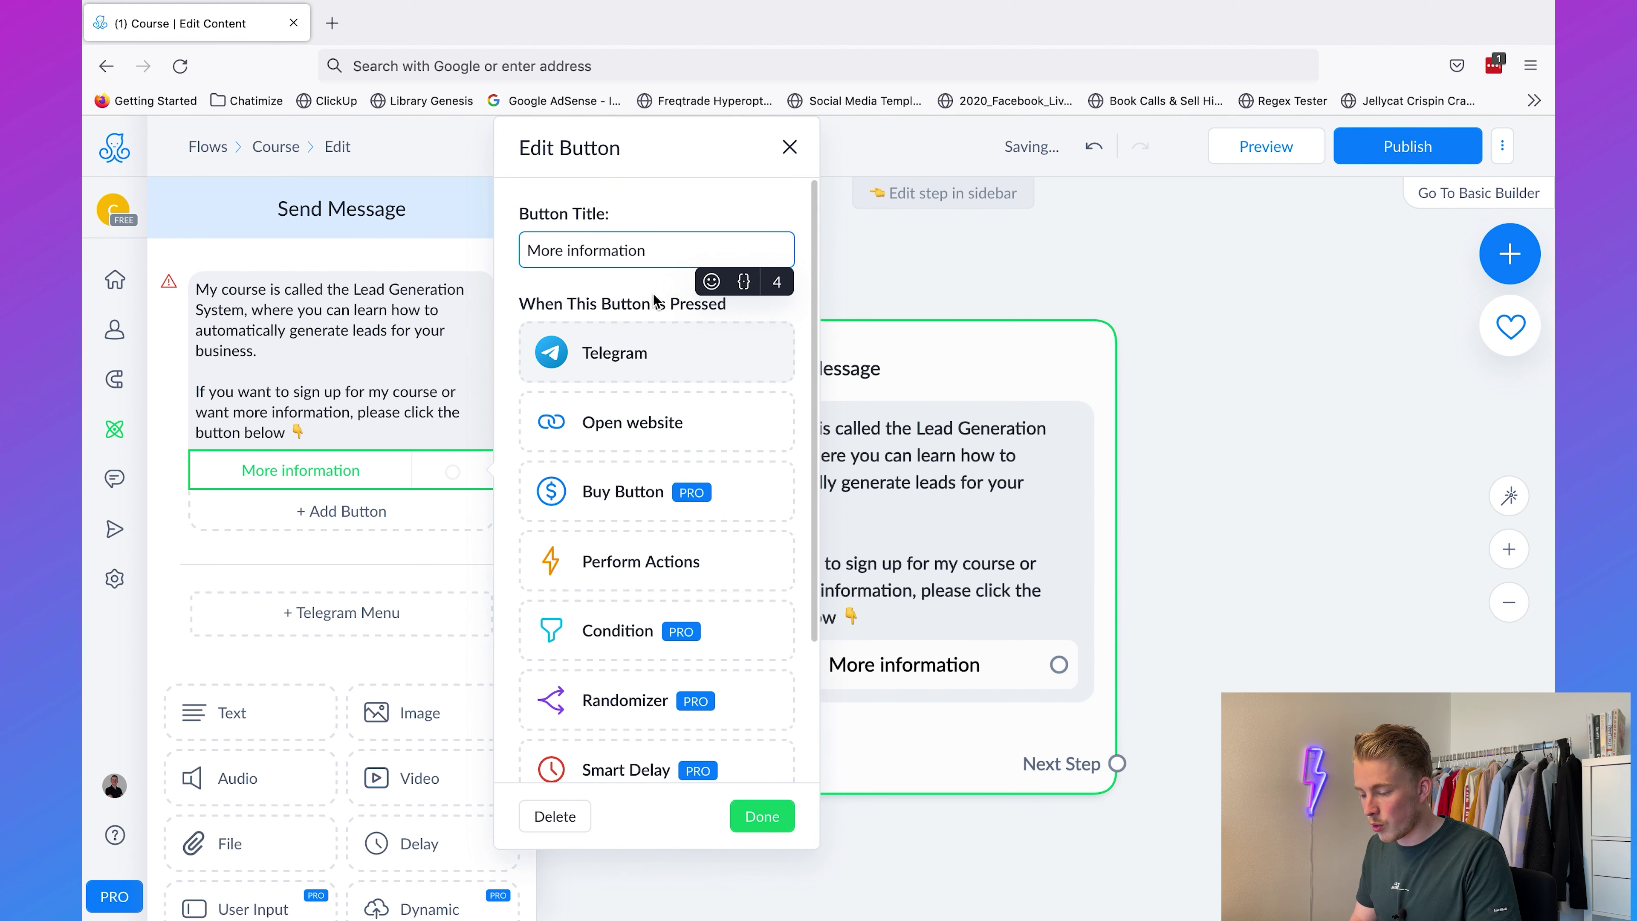
click(633, 422)
text(https://chati)
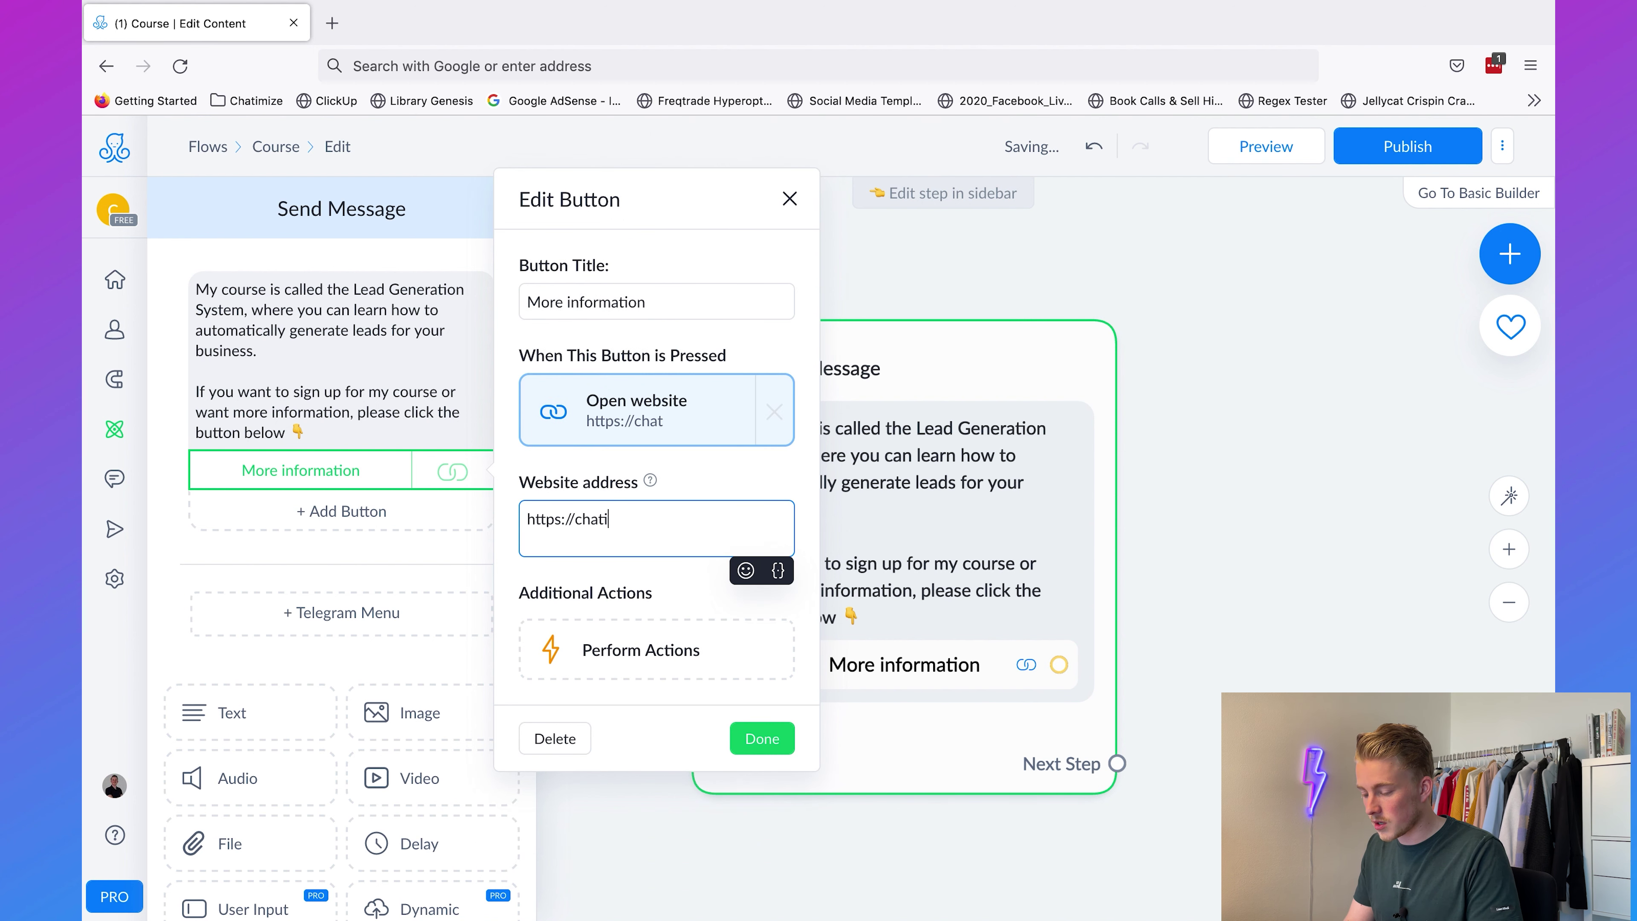
text(mize.com/lead-generations-stye)
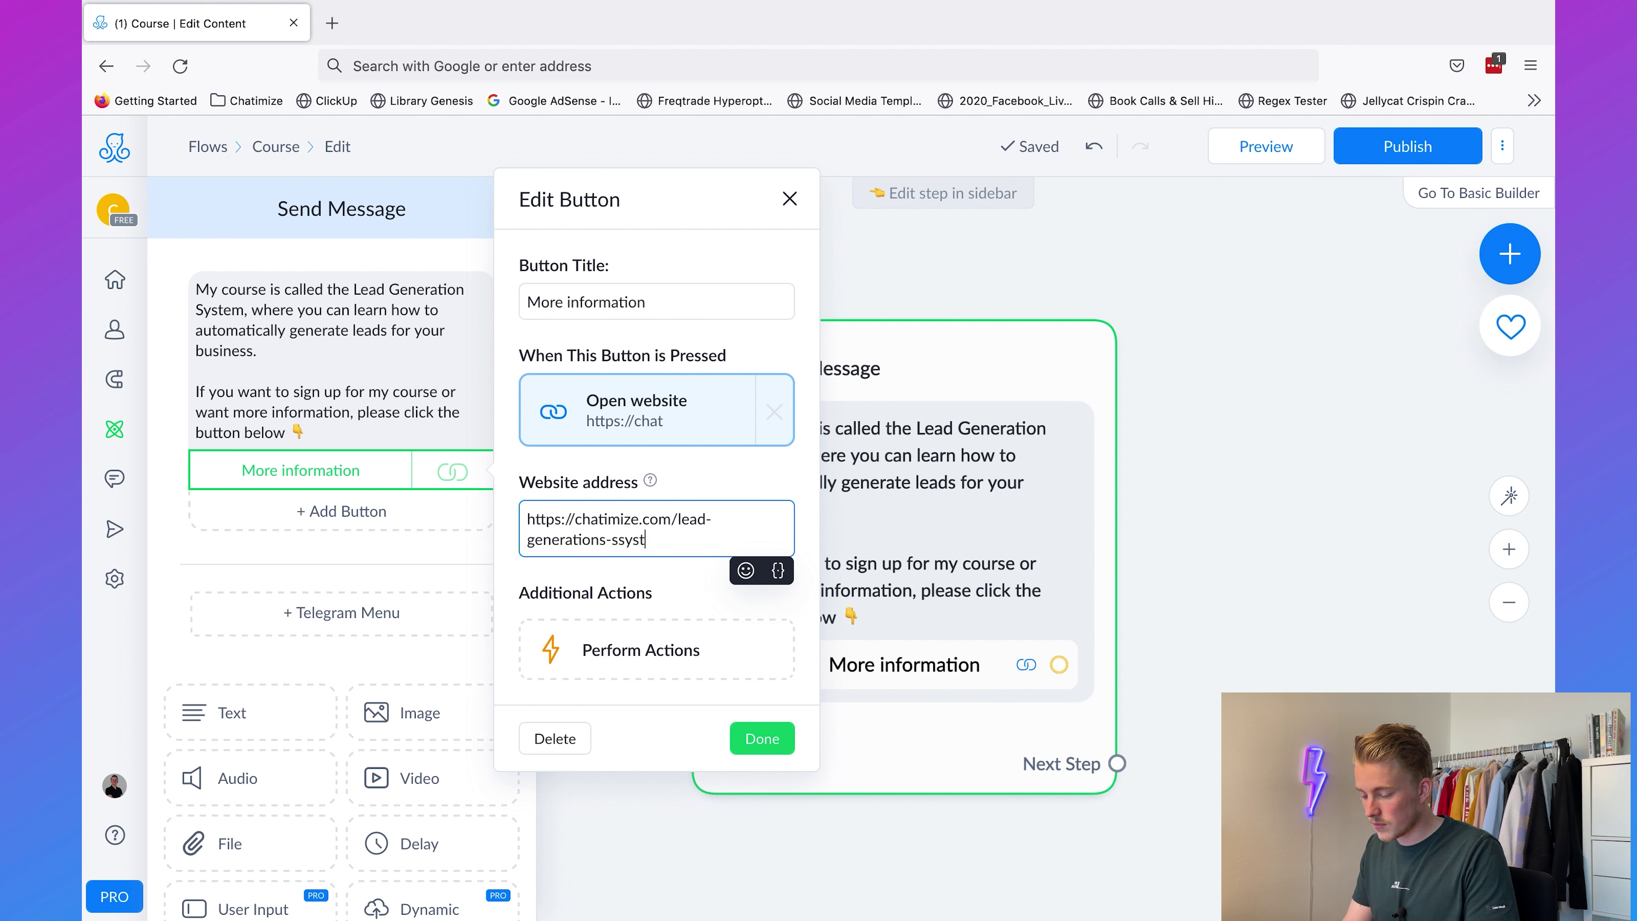
key(BackSpace)
text(ys)
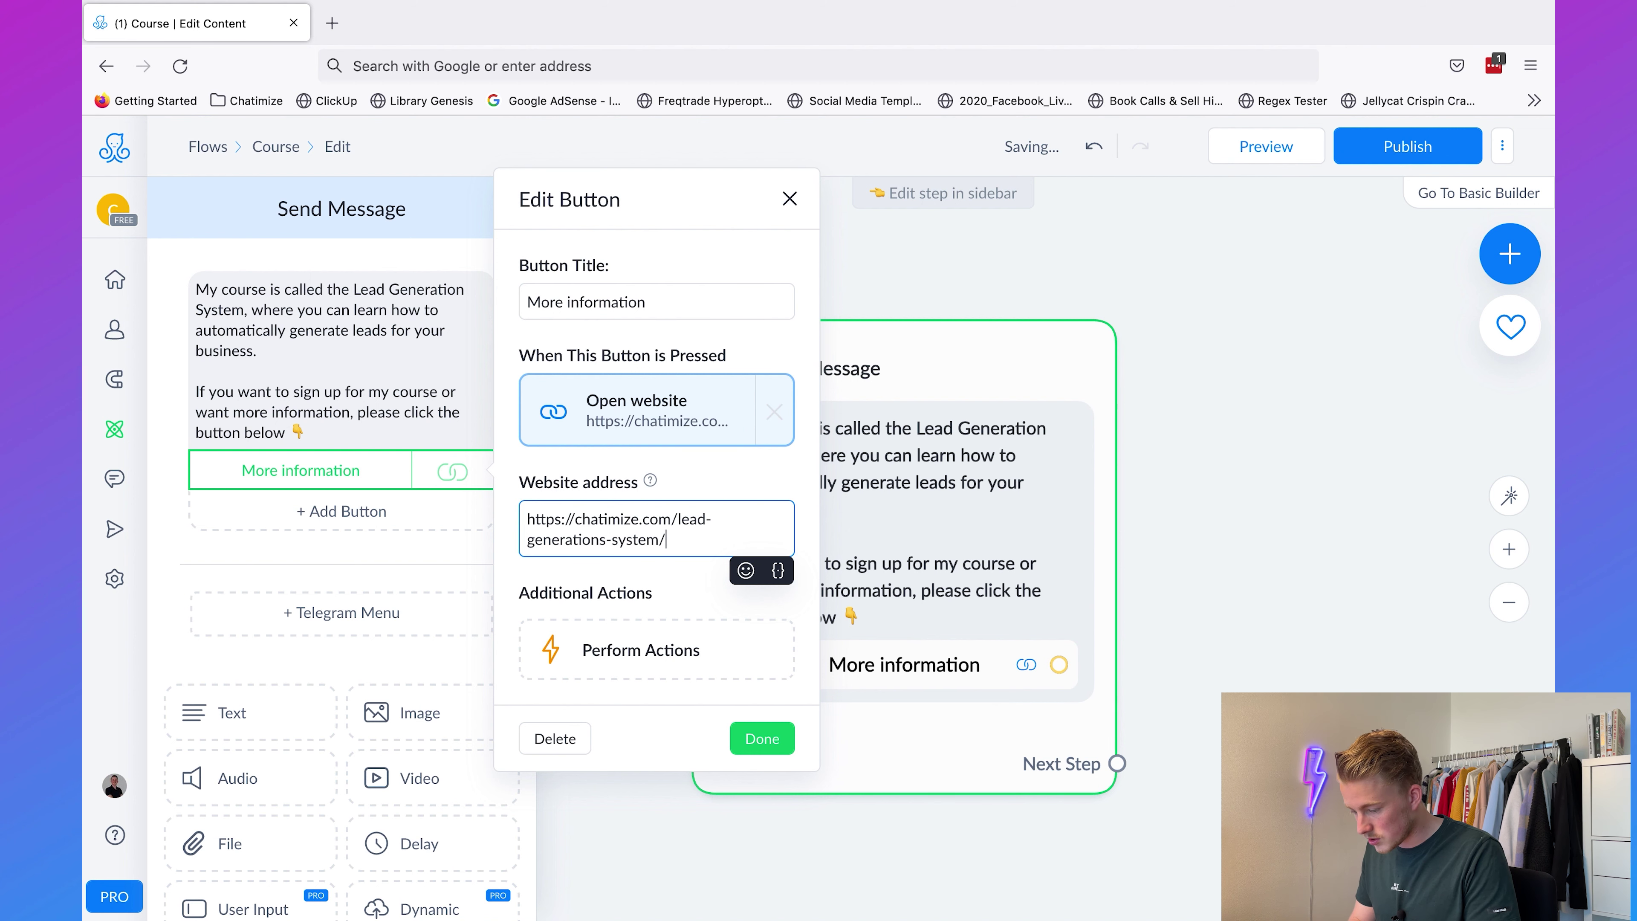
click(758, 742)
click(1213, 453)
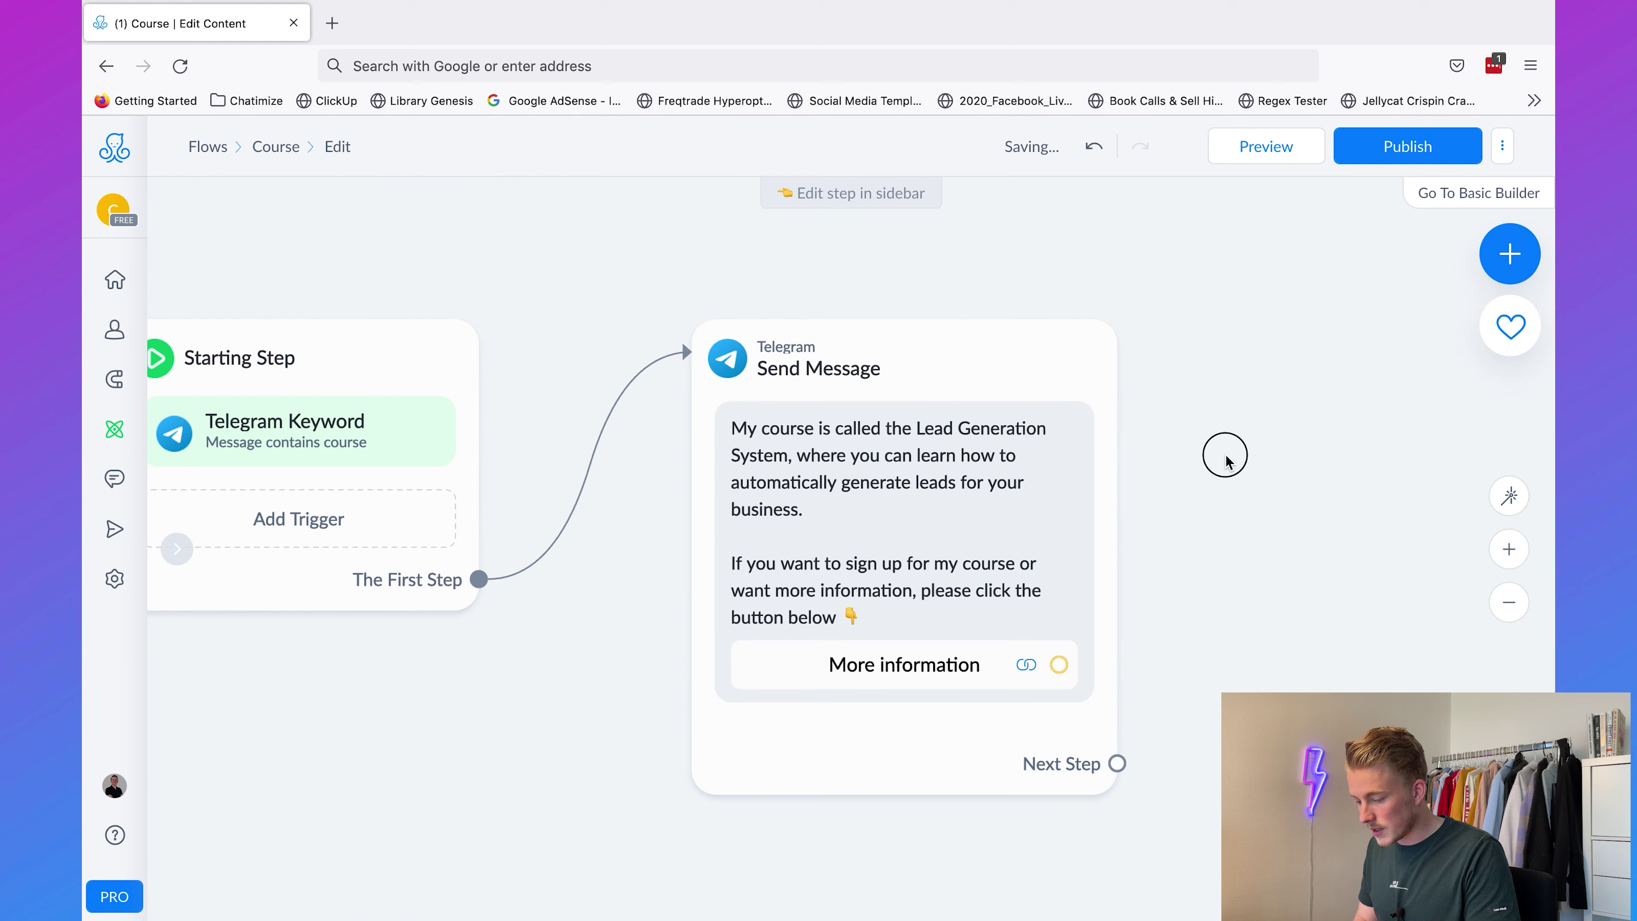
Step: Publish the Course flow with its More information button
click(1408, 147)
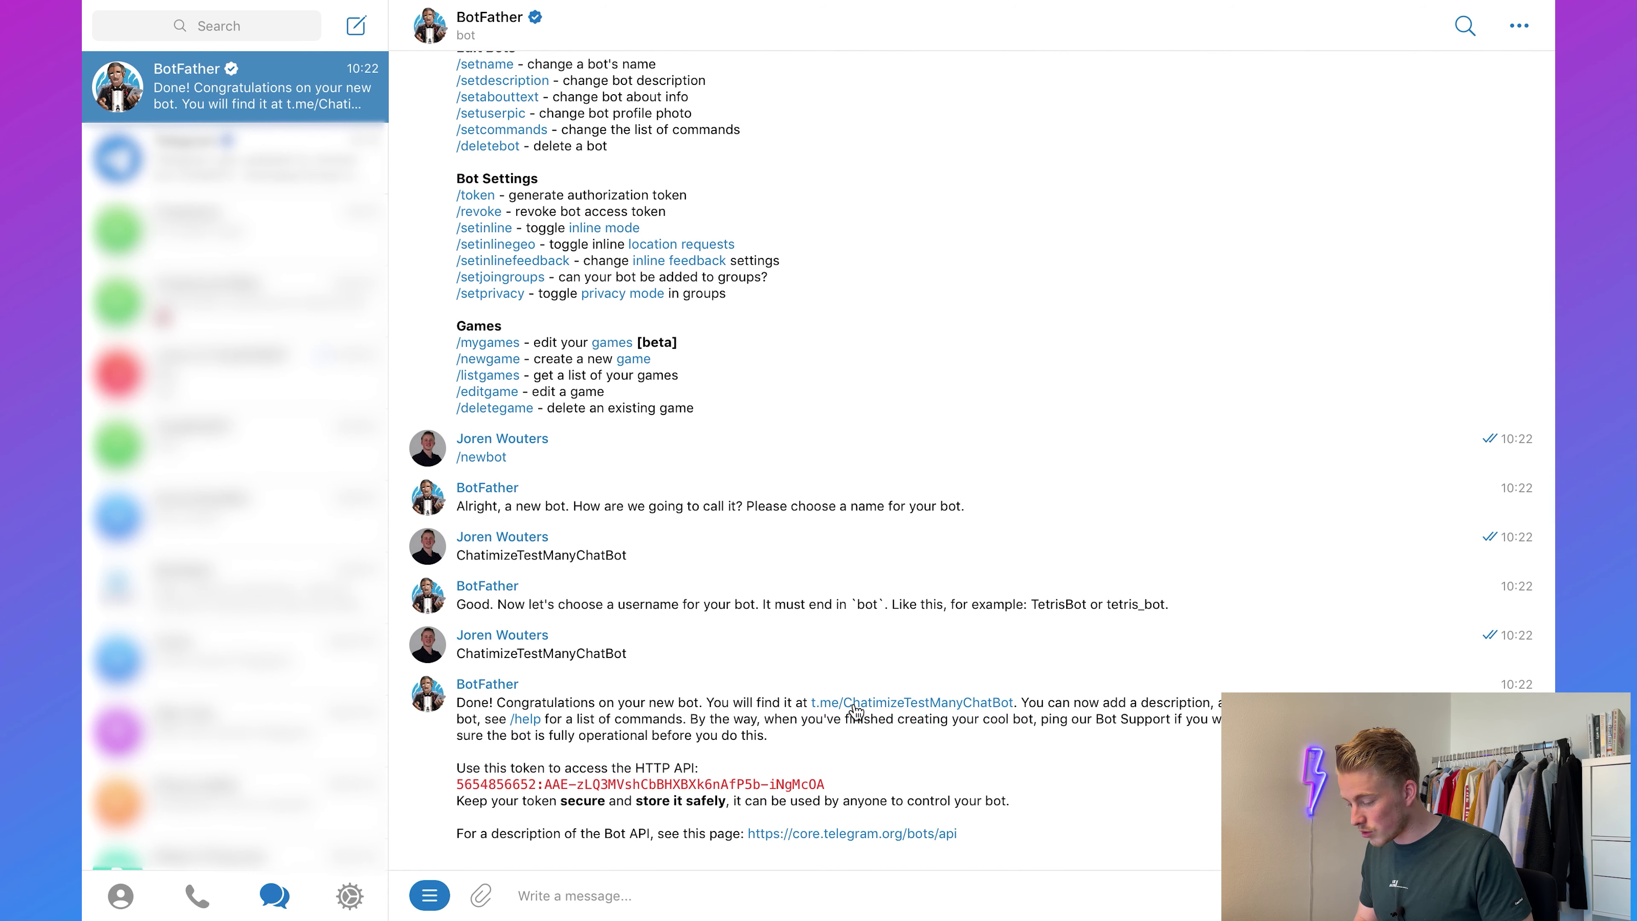
Step: Start the new bot's Telegram chat, send 'course', and open its More information link
click(855, 705)
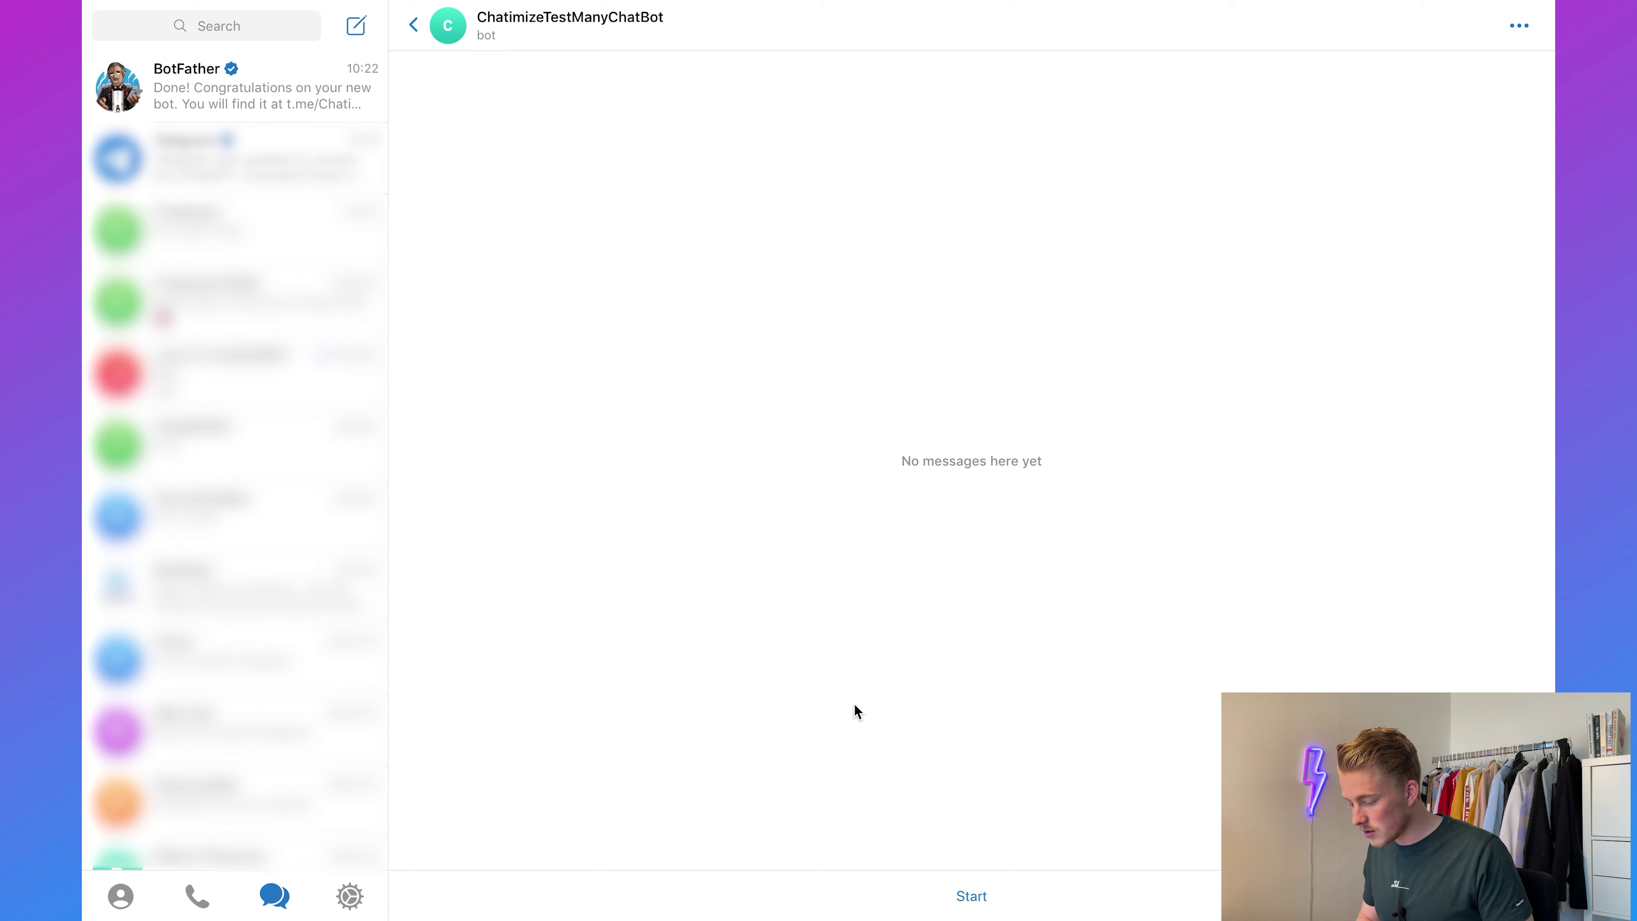
click(971, 897)
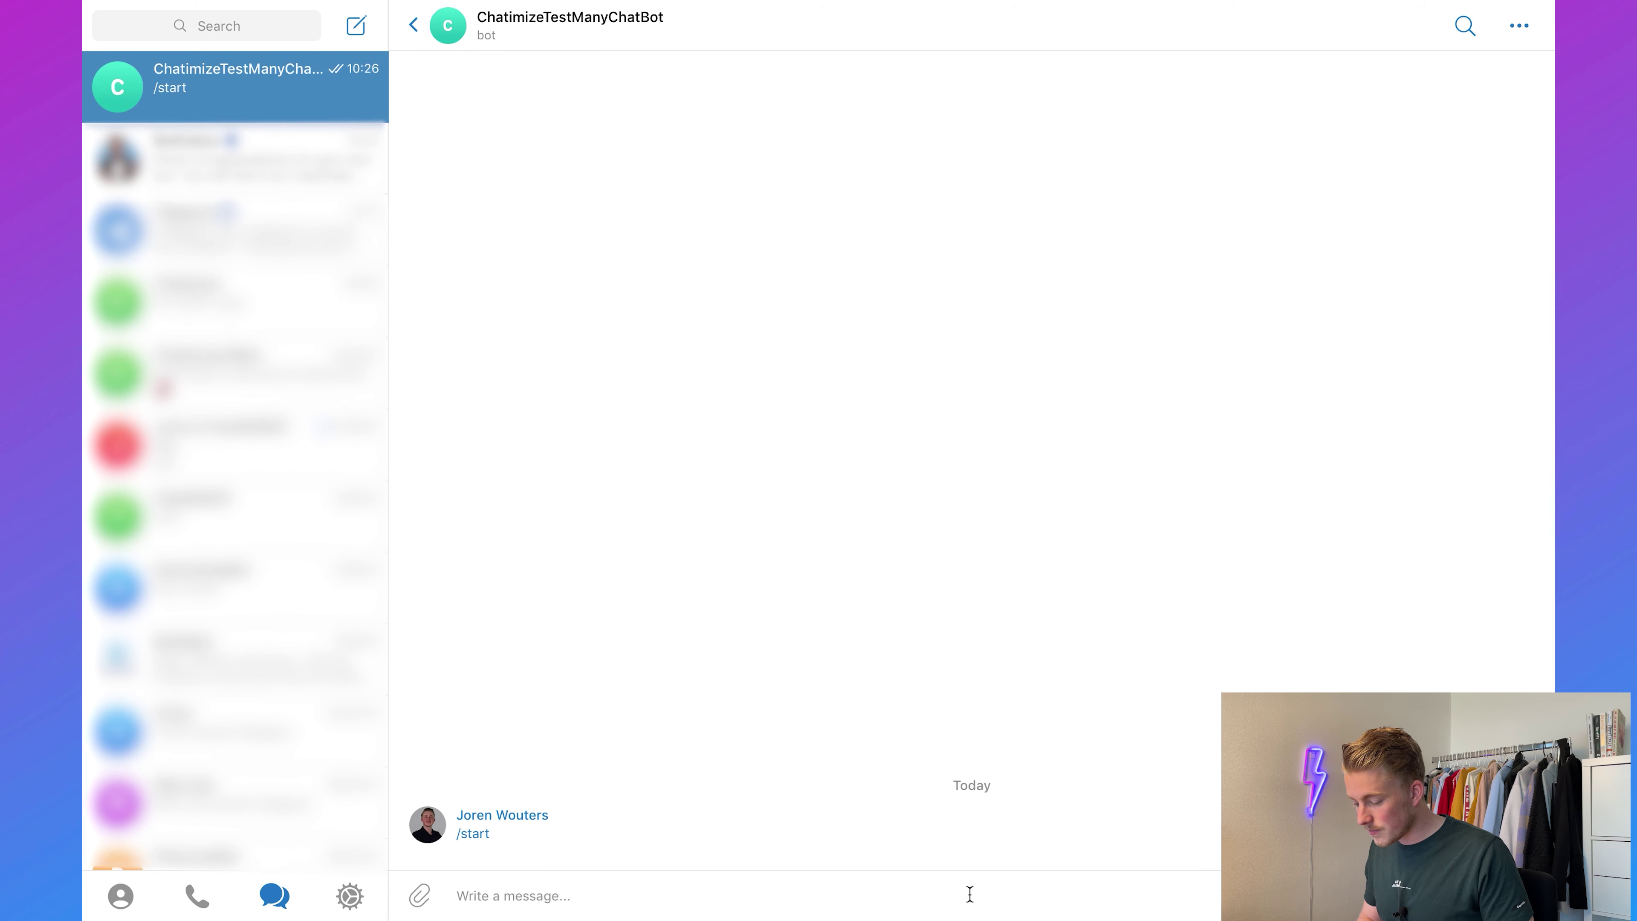
text(course)
key(Return)
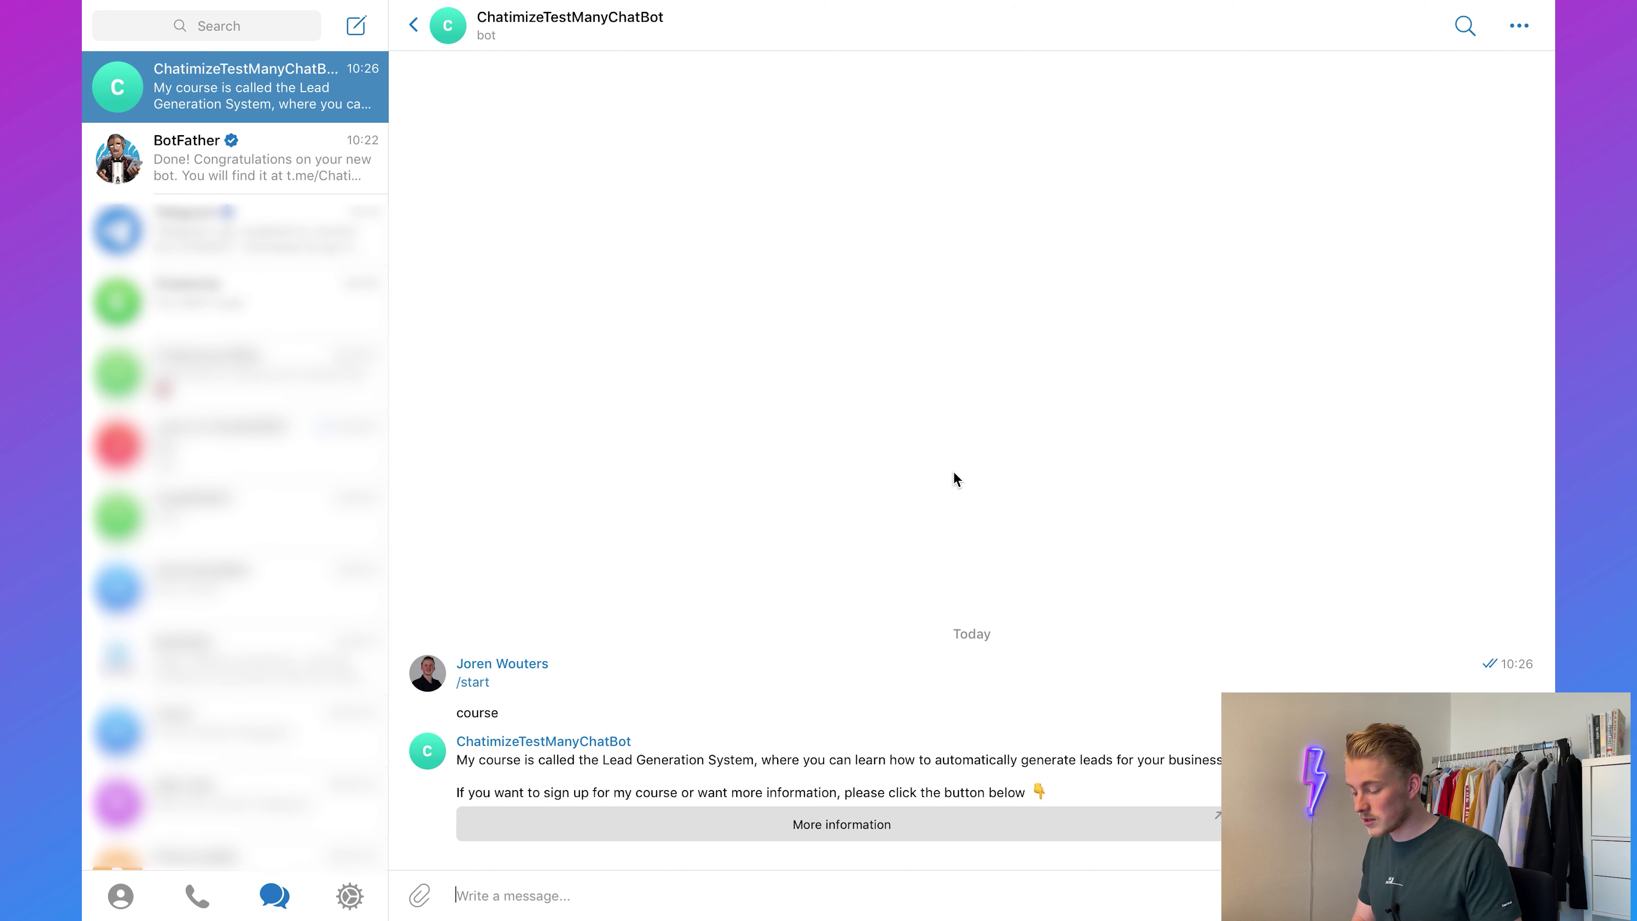
click(863, 834)
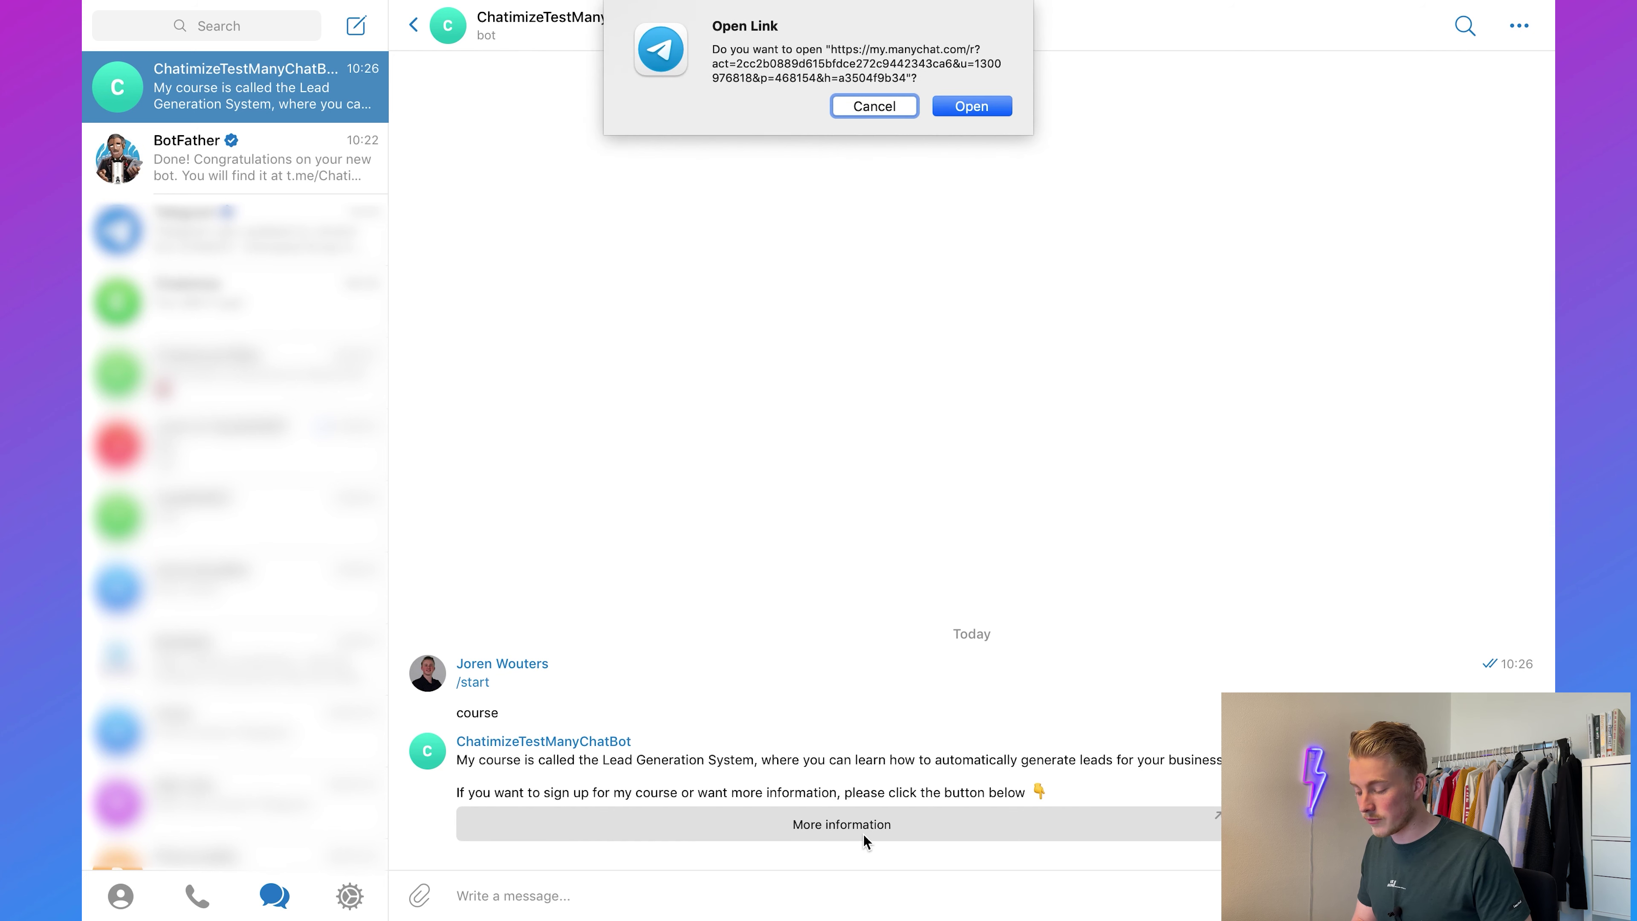
click(965, 107)
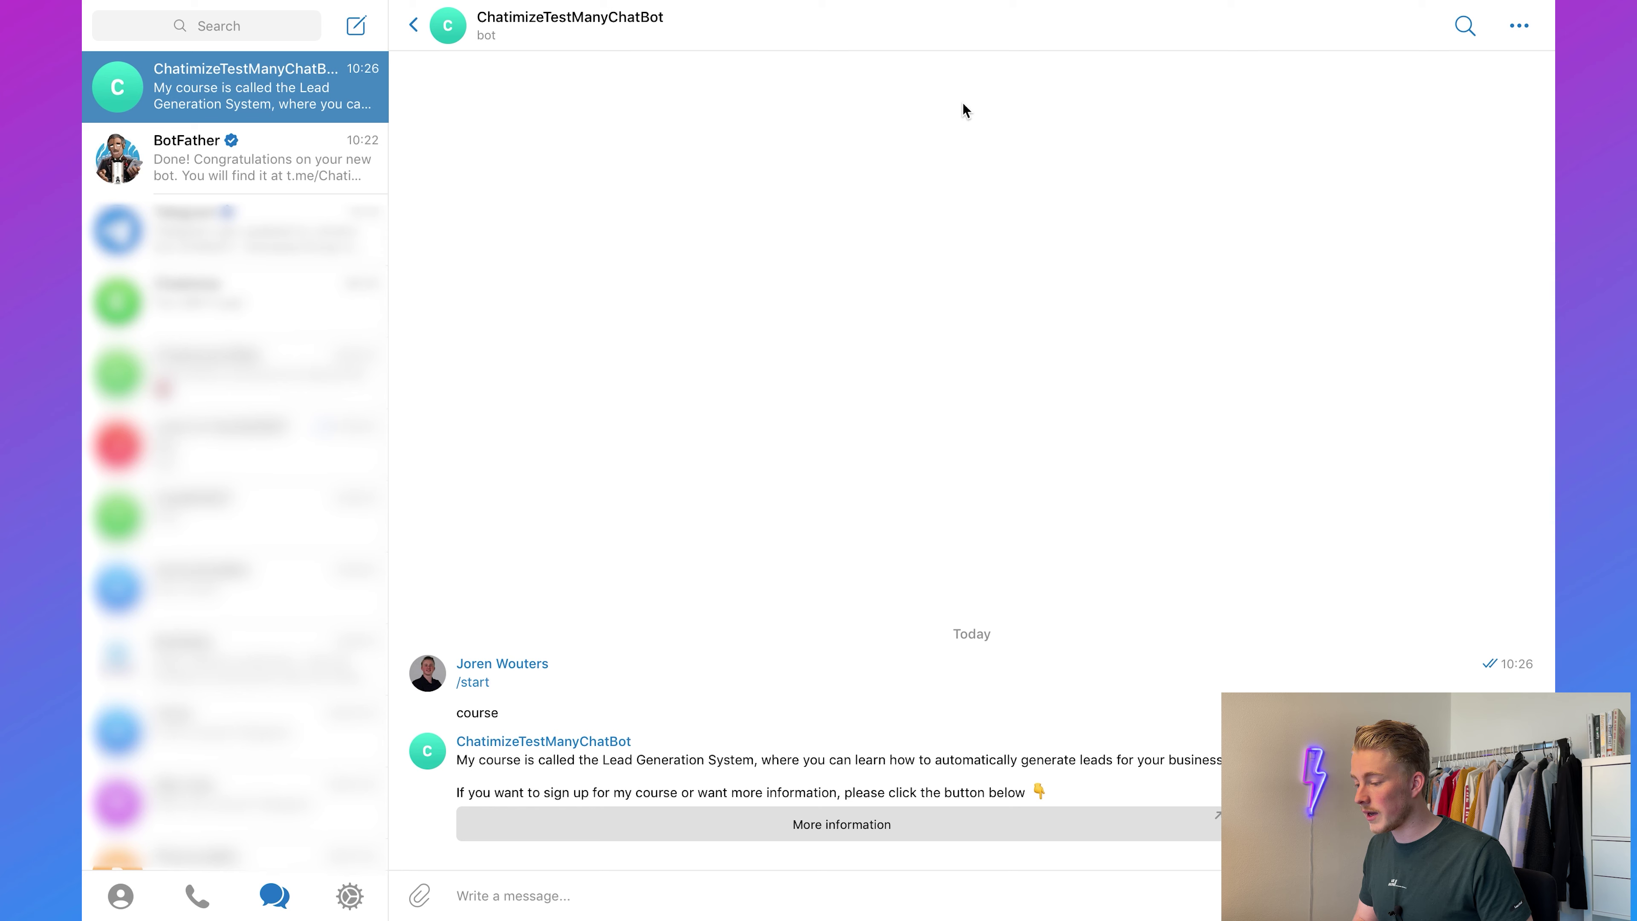
key(ctrl+Up)
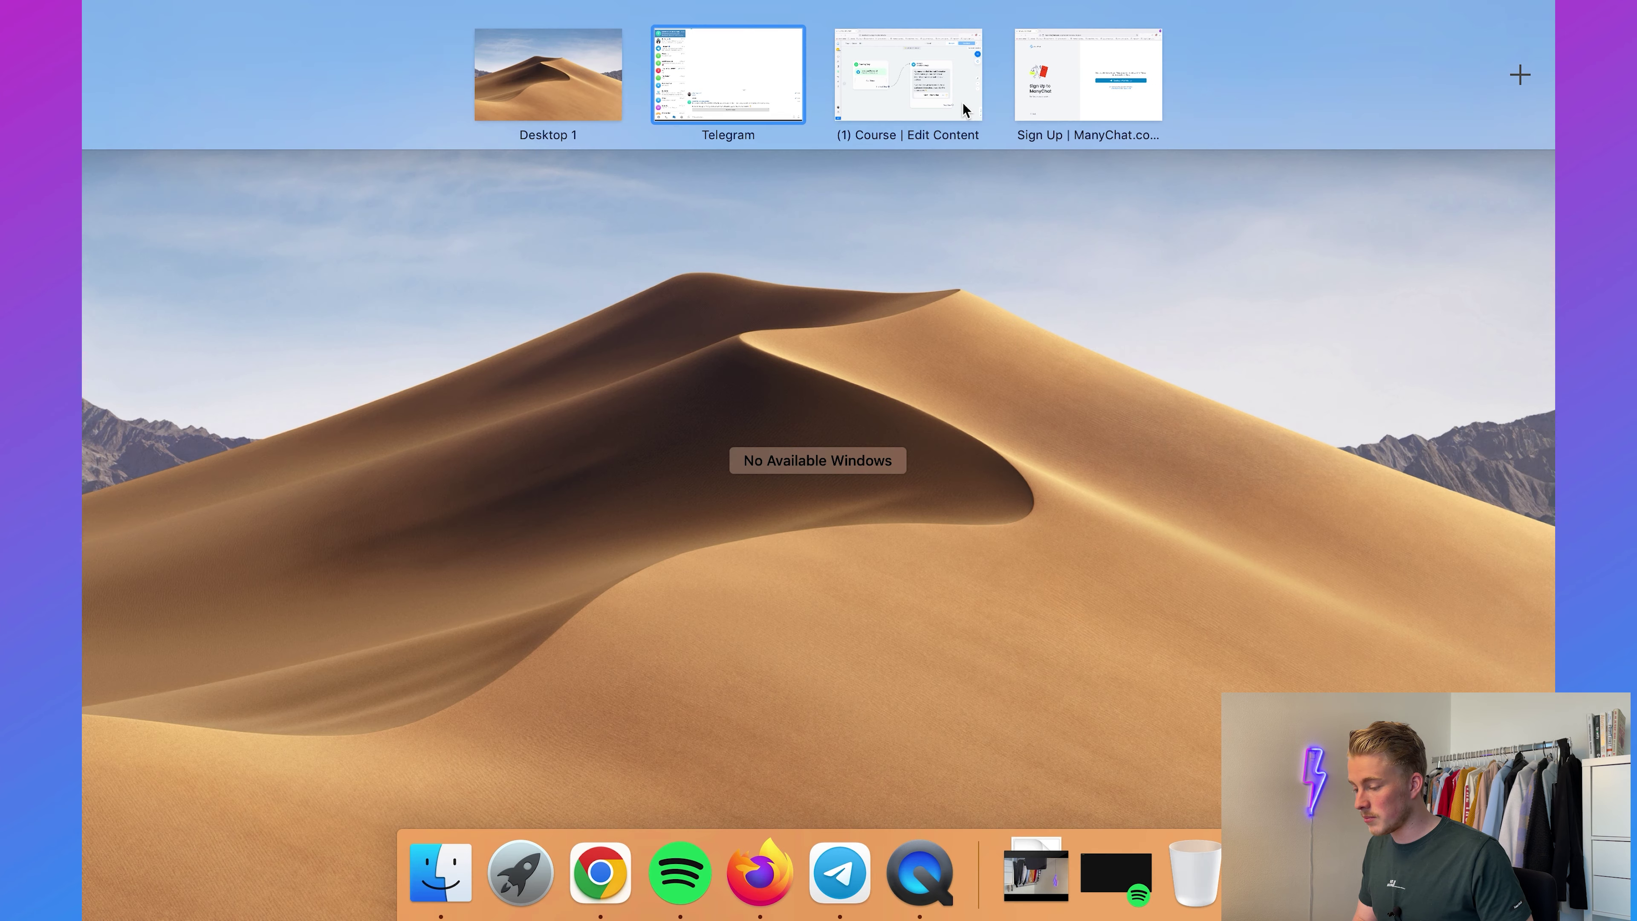
click(925, 73)
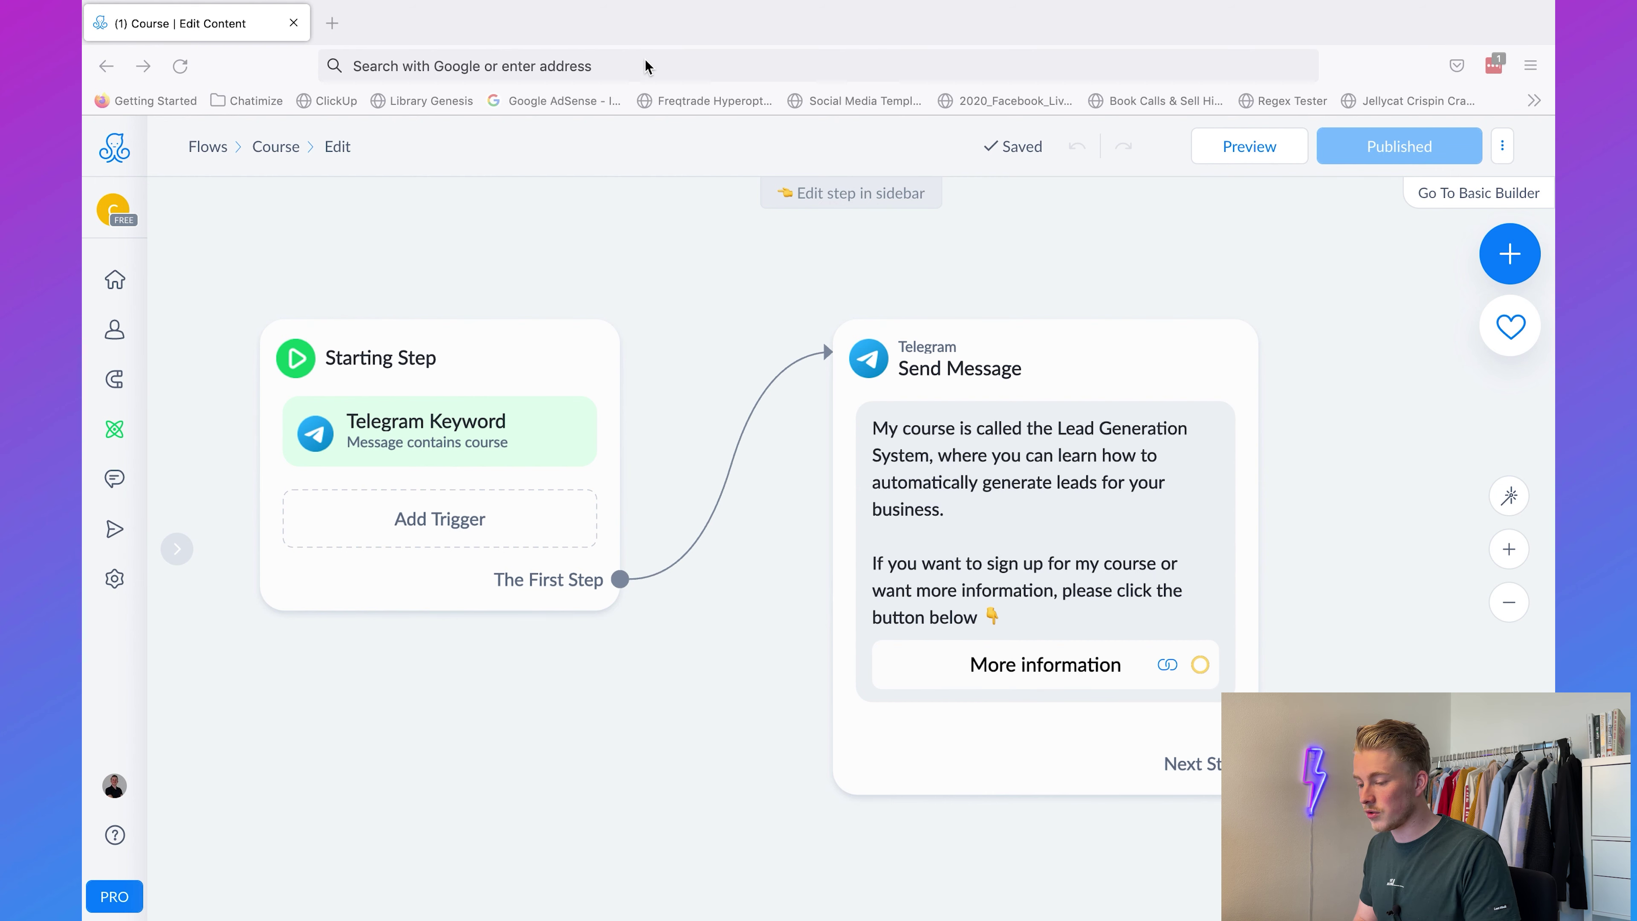
click(332, 23)
text(https://chatimize.com/)
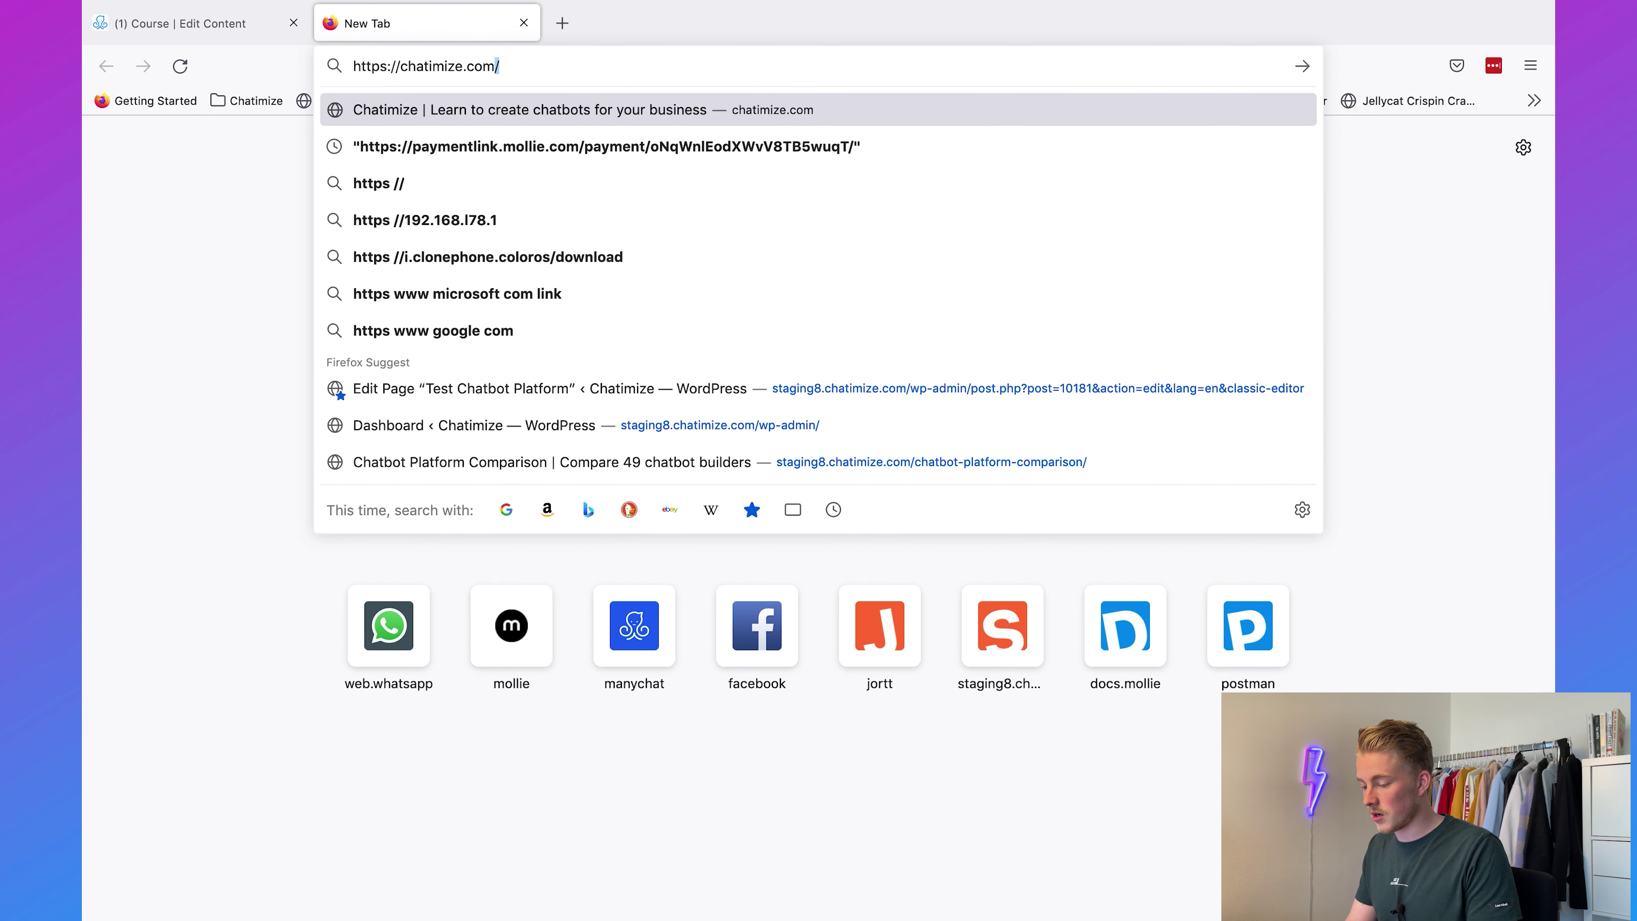
text(lead-generation-system/)
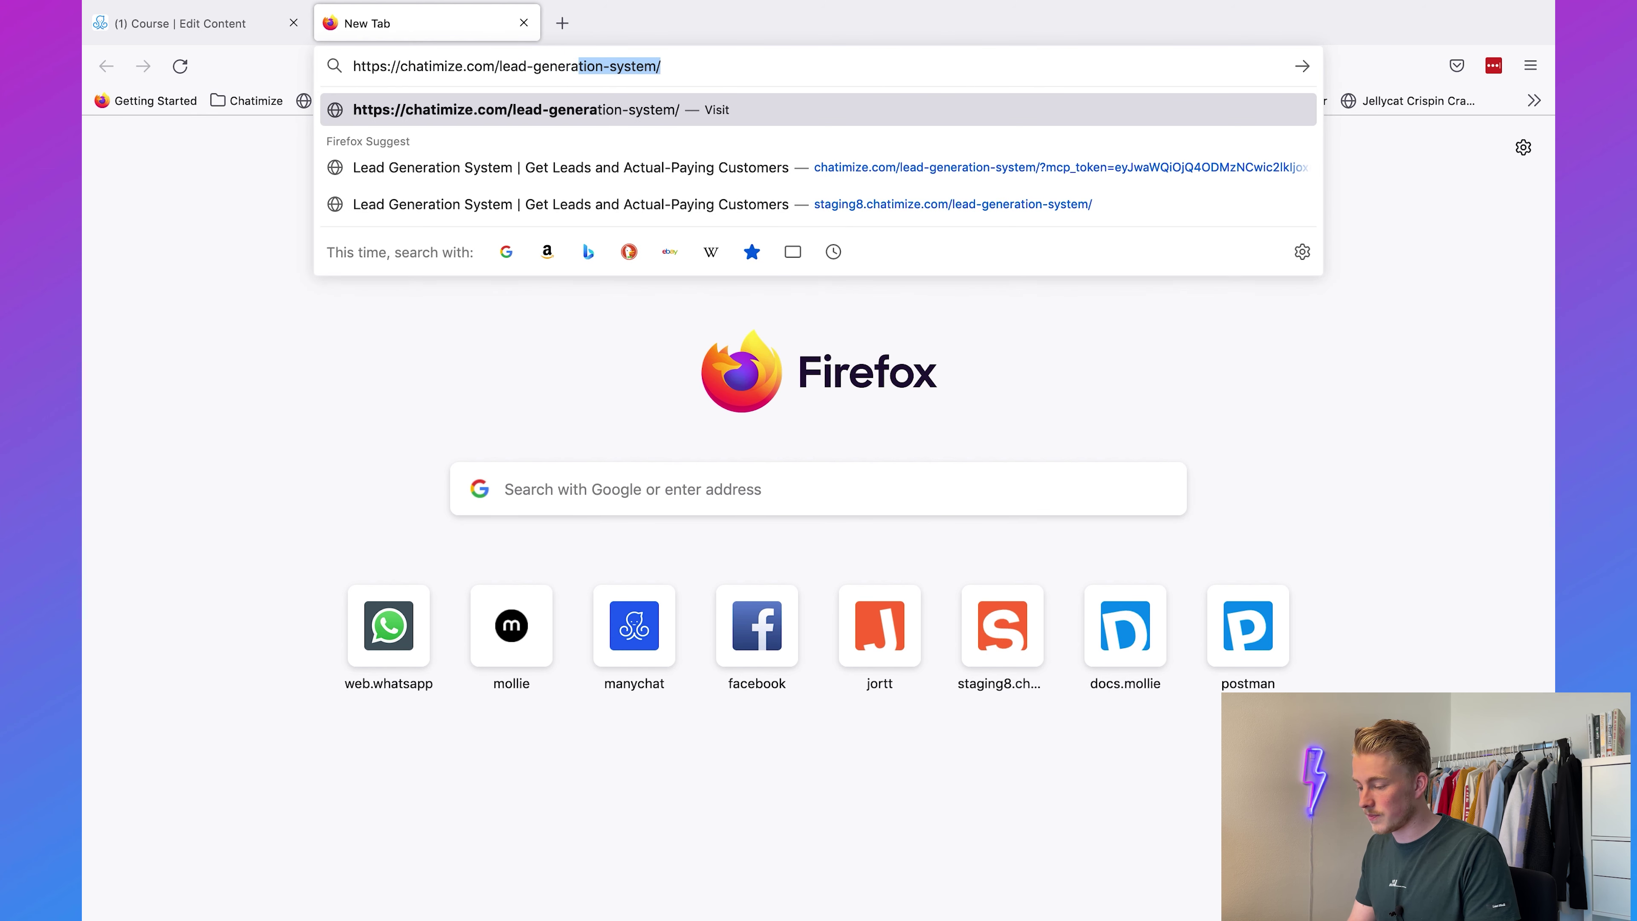
key(Return)
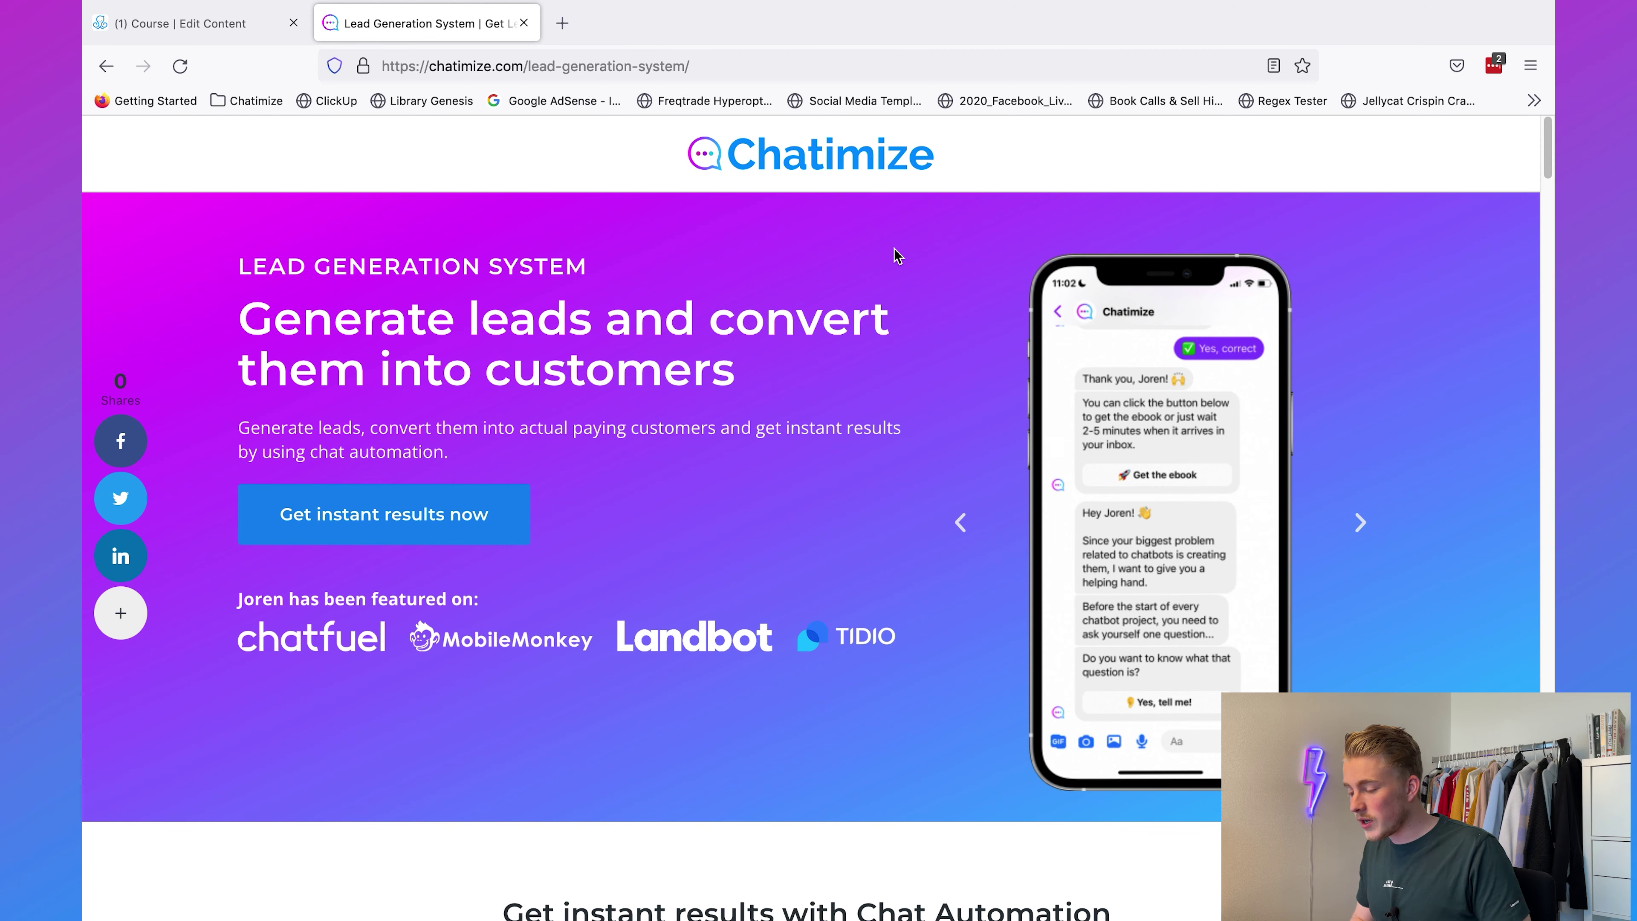
Step: Open the published Telegram Default Reply flow from ManyChat's Telegram settings
click(191, 26)
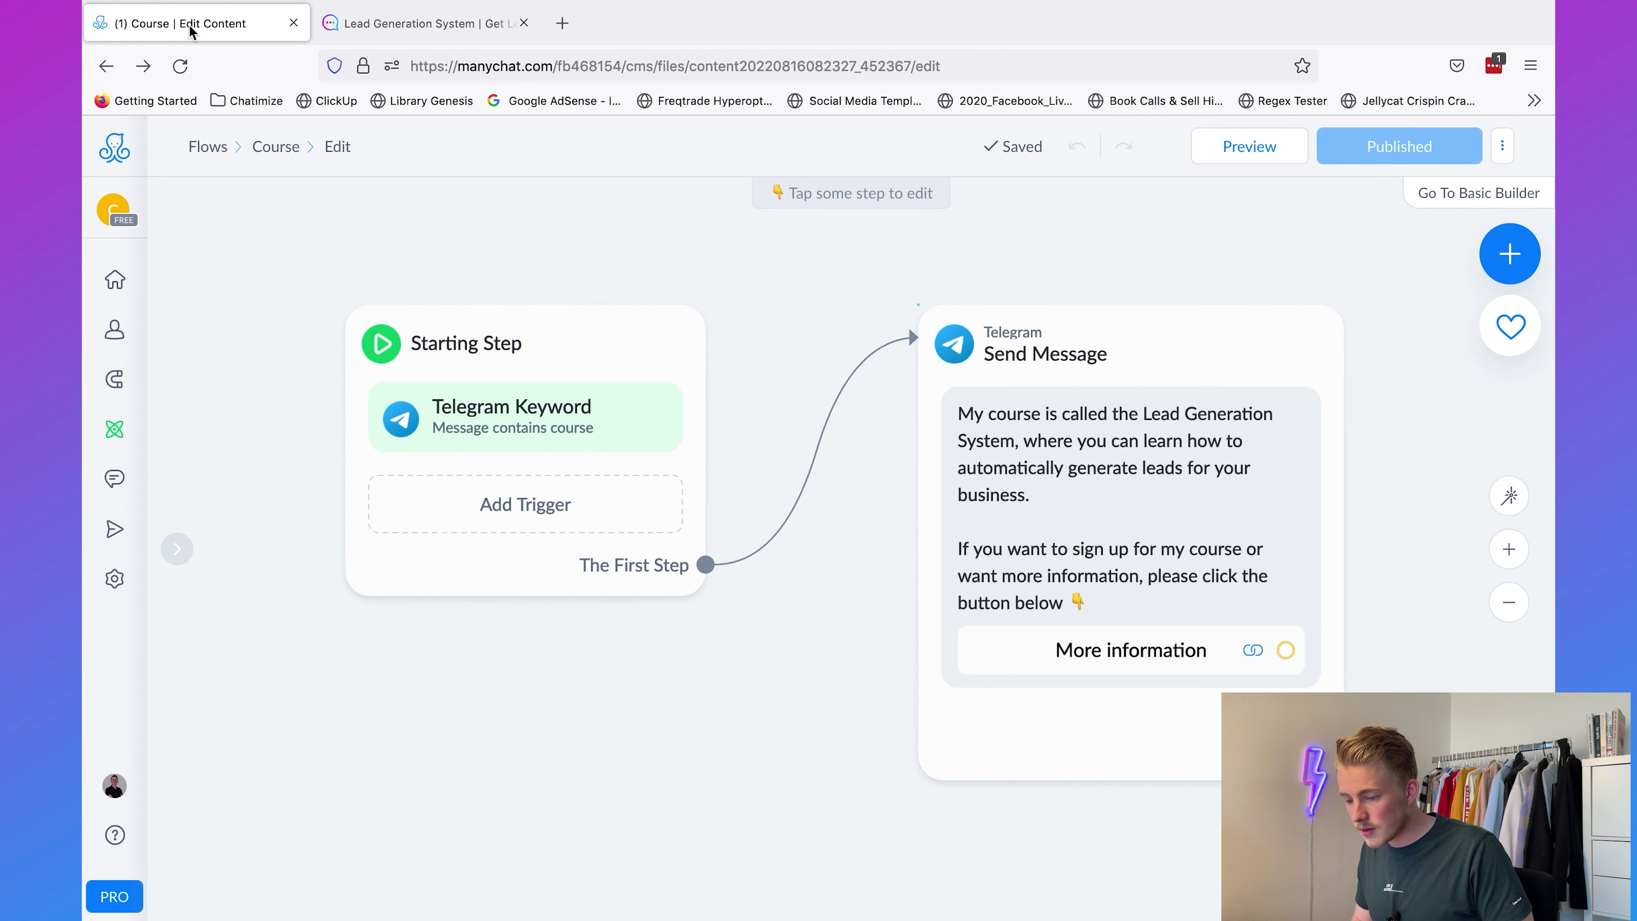
click(111, 592)
click(238, 663)
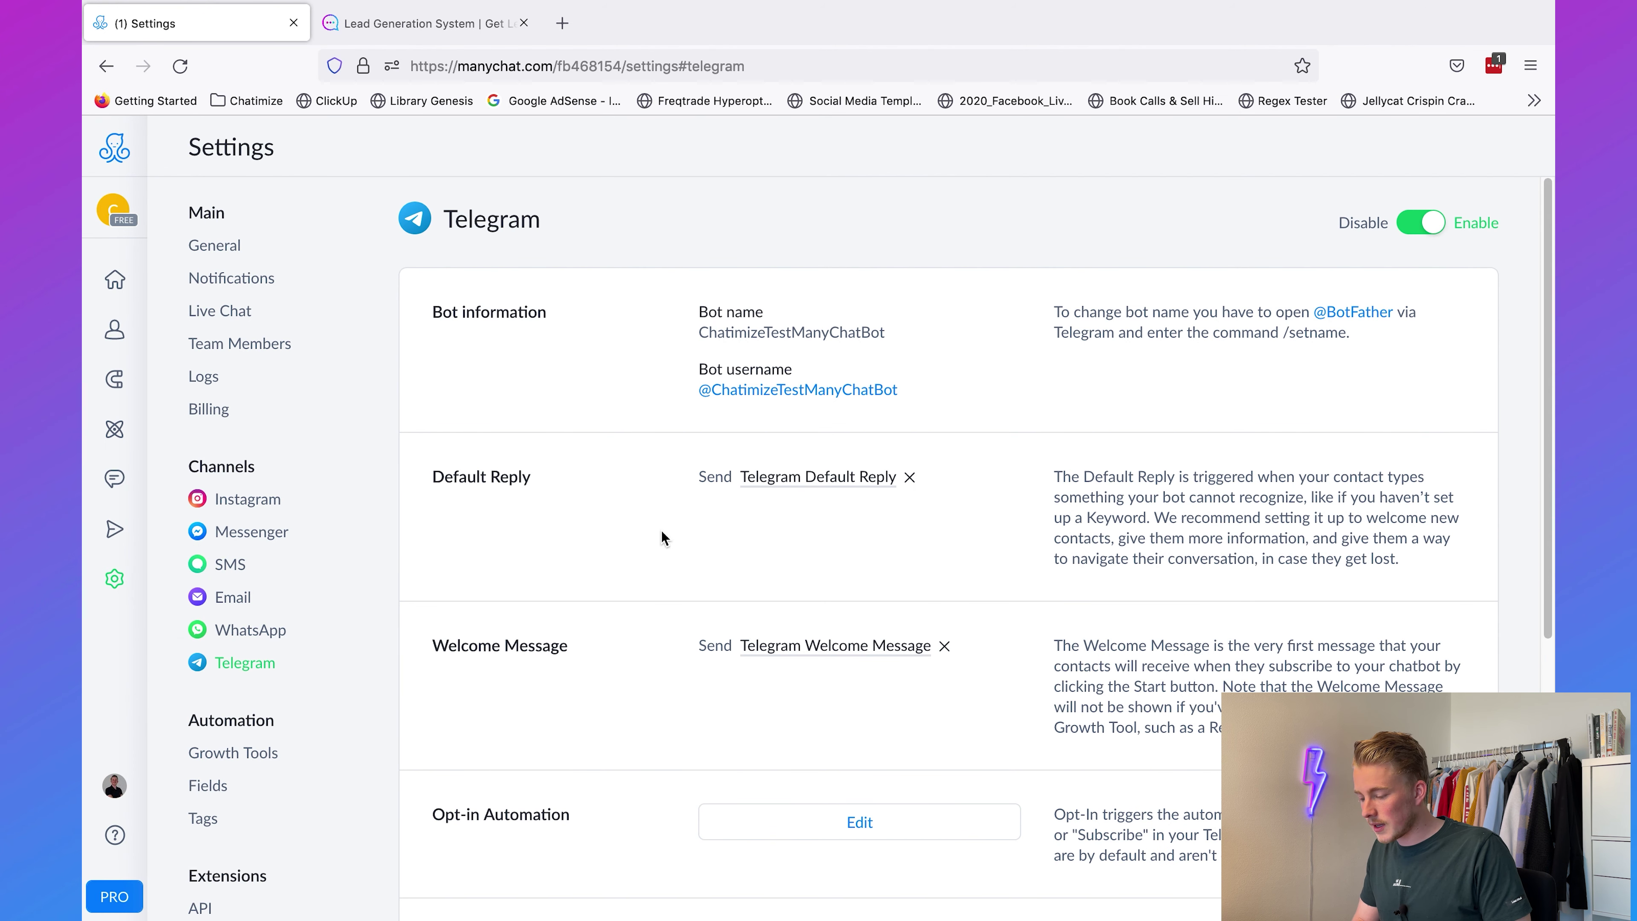
click(798, 478)
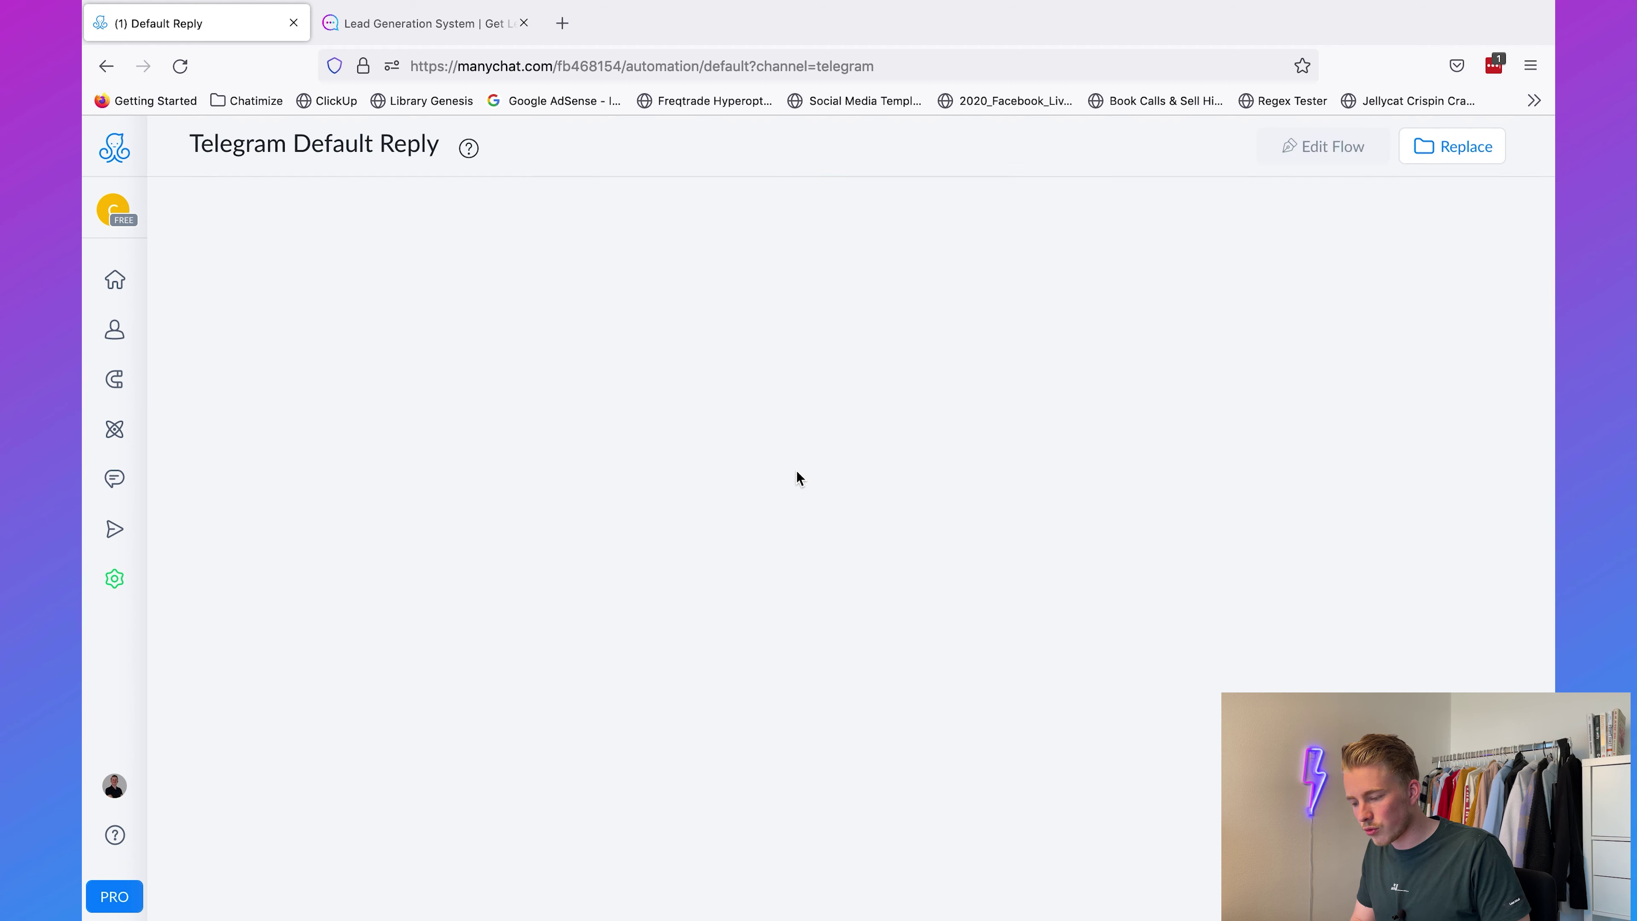
Step: Set the Default Reply trigger to fire every time and switch it on
click(1299, 162)
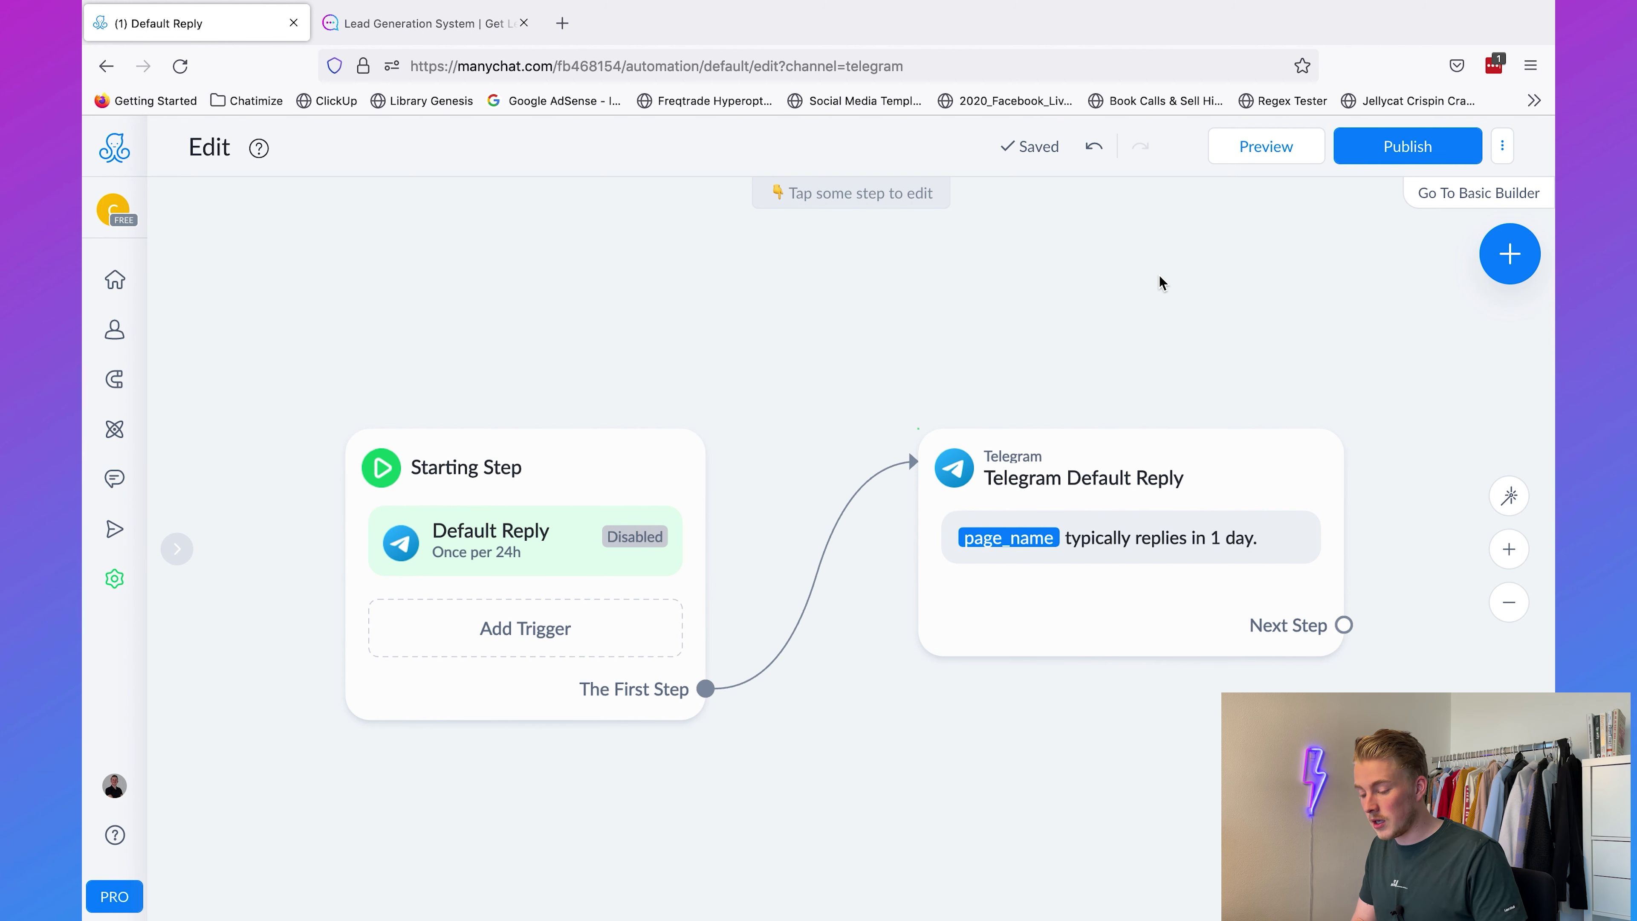
click(577, 464)
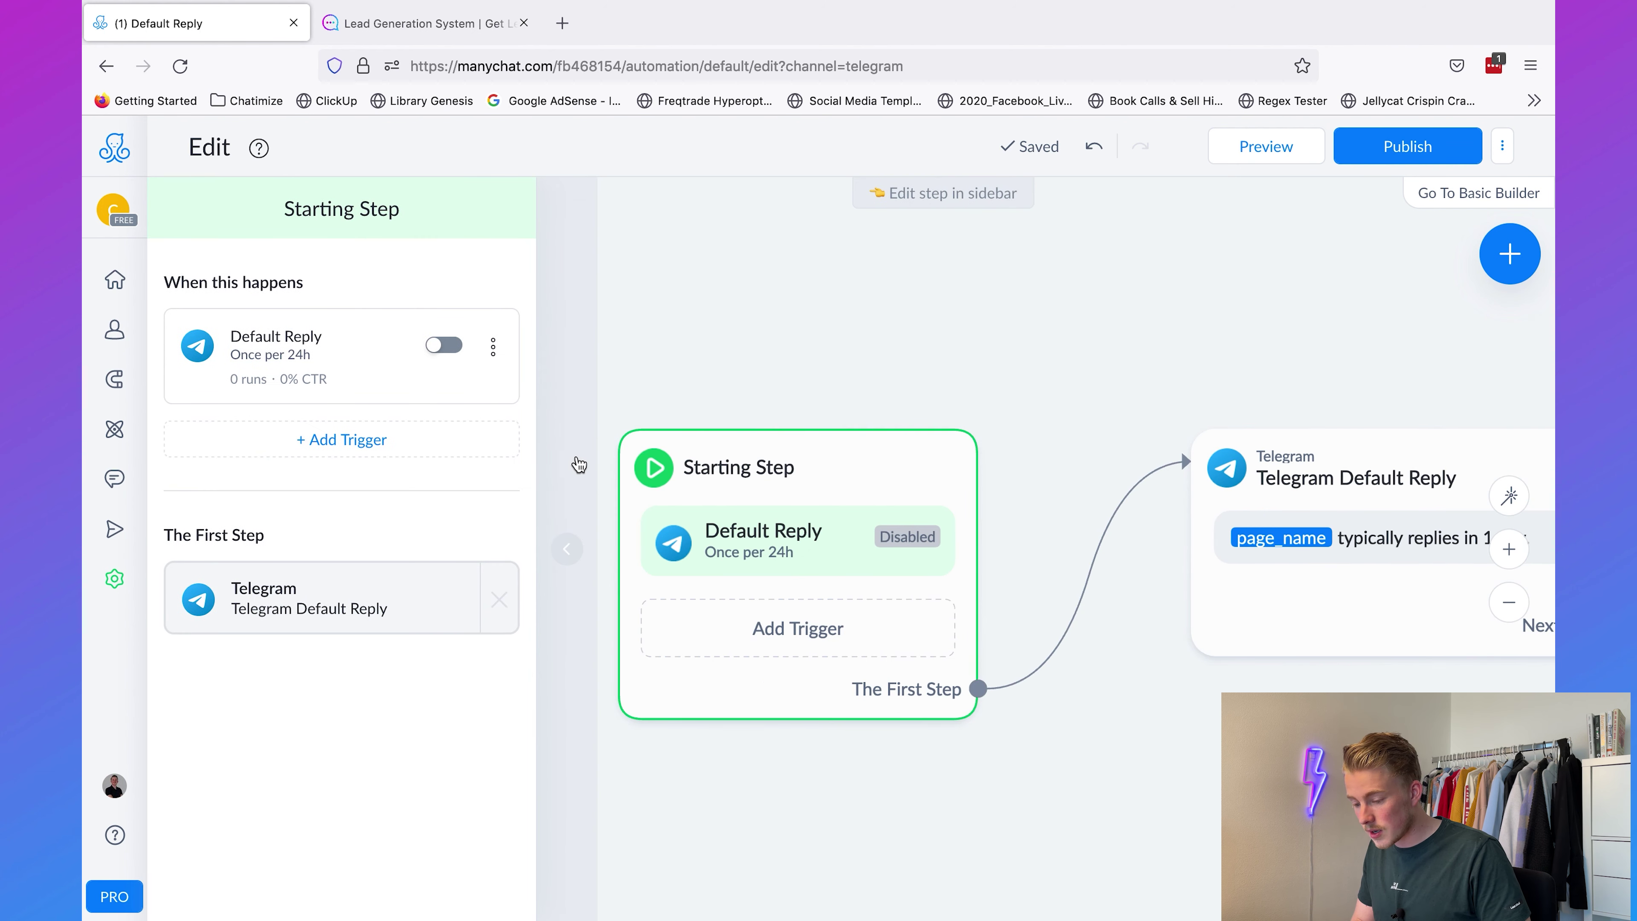
click(288, 347)
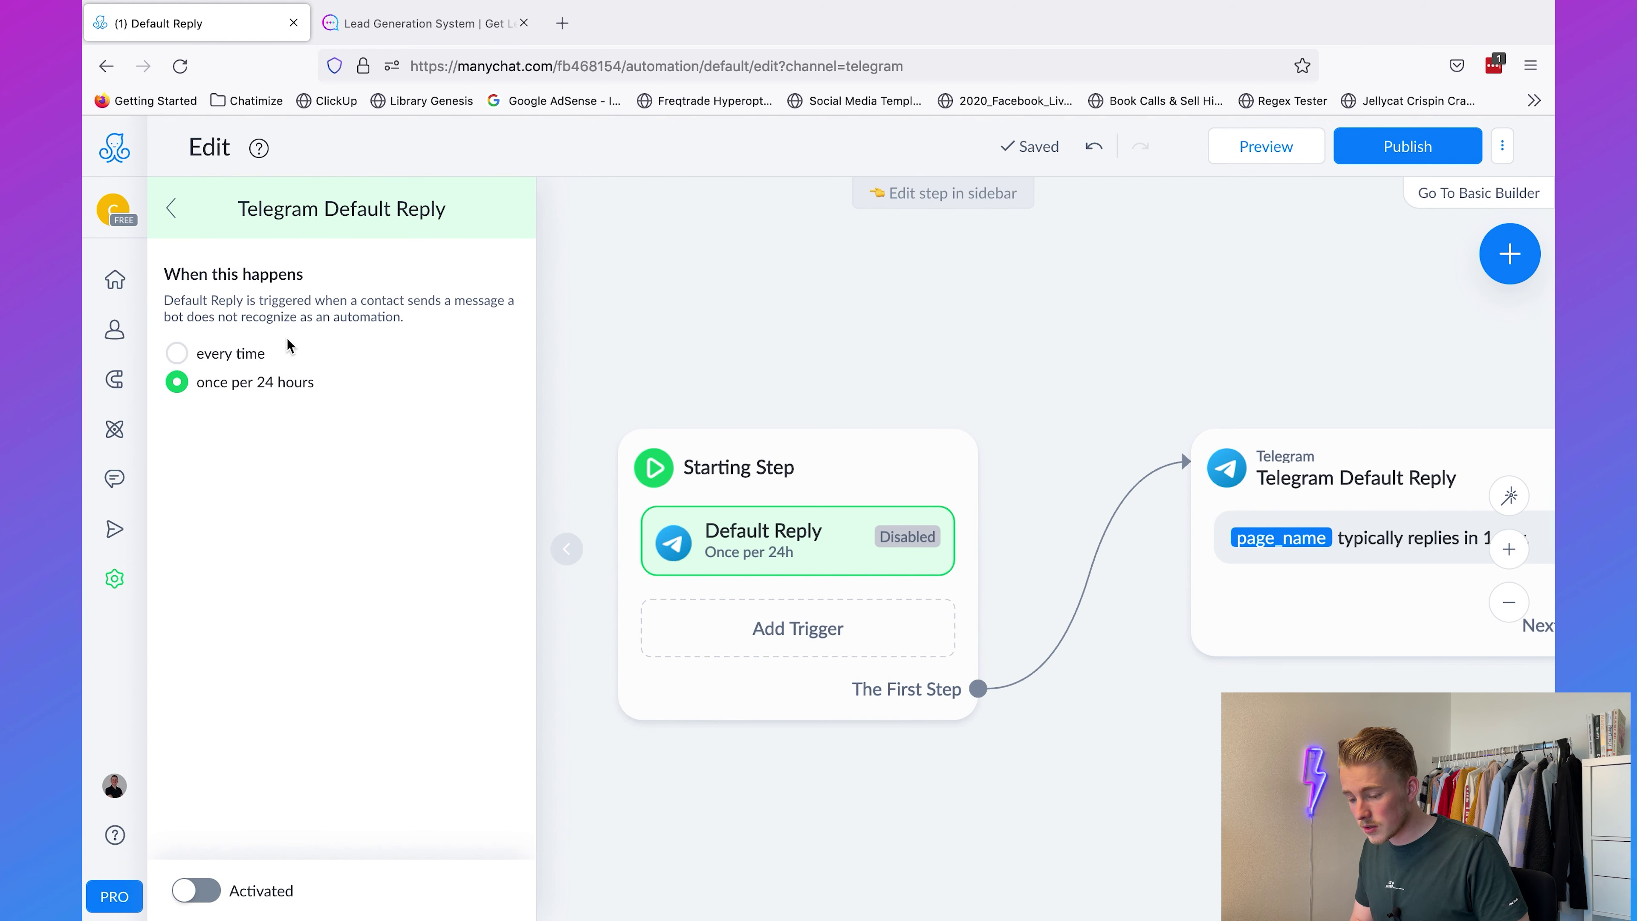
click(177, 352)
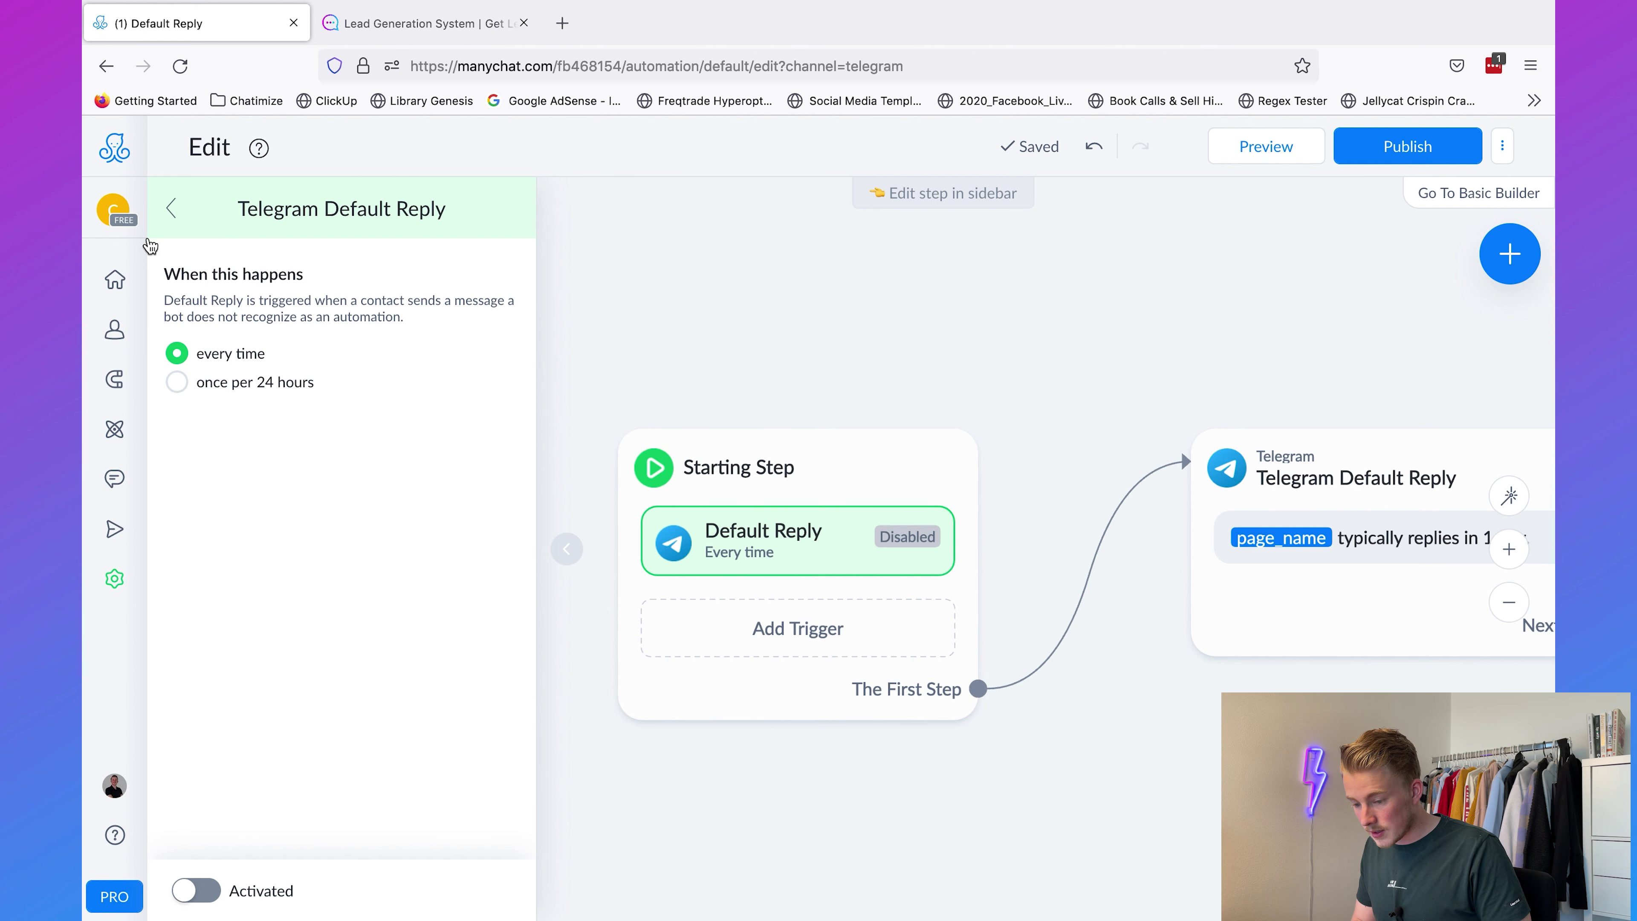
click(157, 220)
click(437, 350)
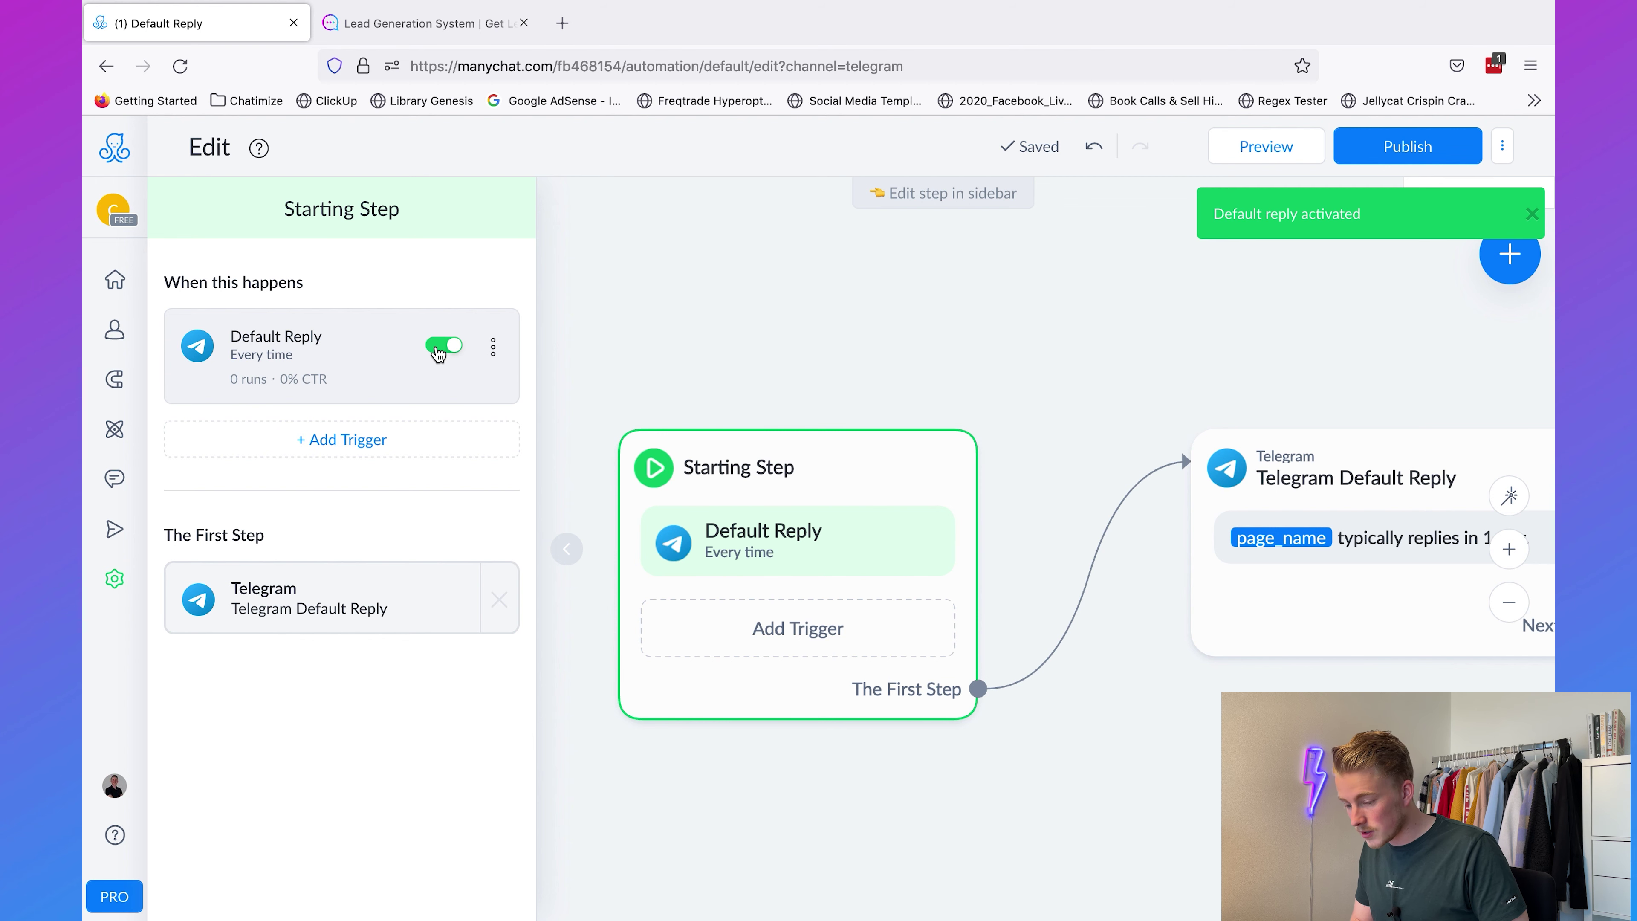
click(1017, 341)
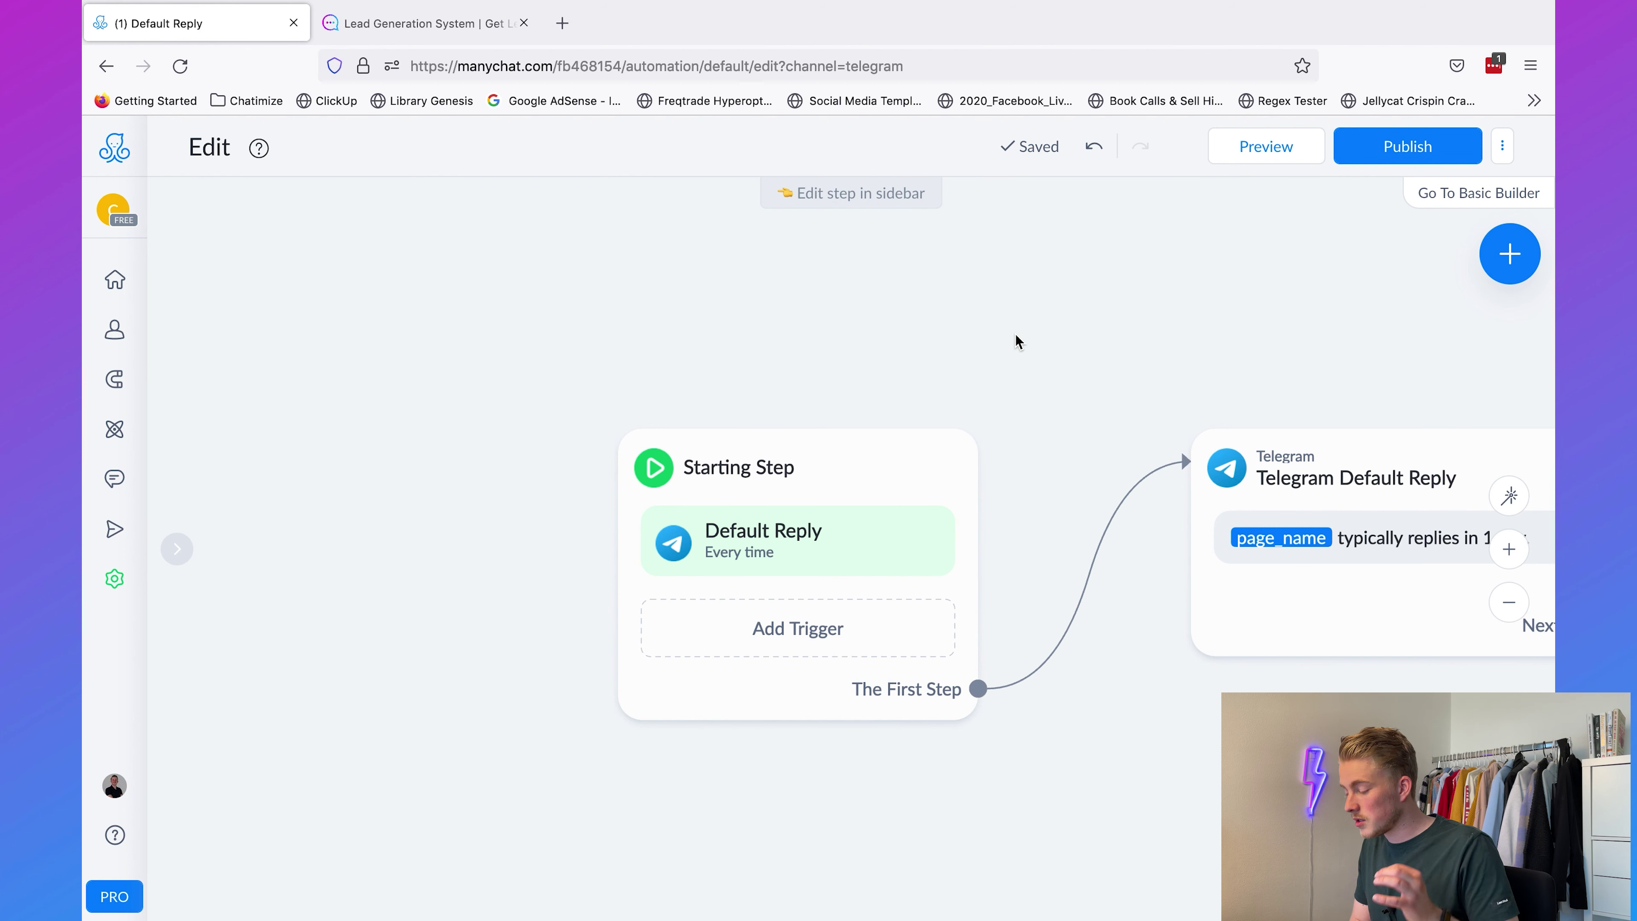
drag(1152, 343, 830, 344)
Step: Replace the reply text with an apology for not understanding plus 'Do you want to talk to a human?'
click(1041, 604)
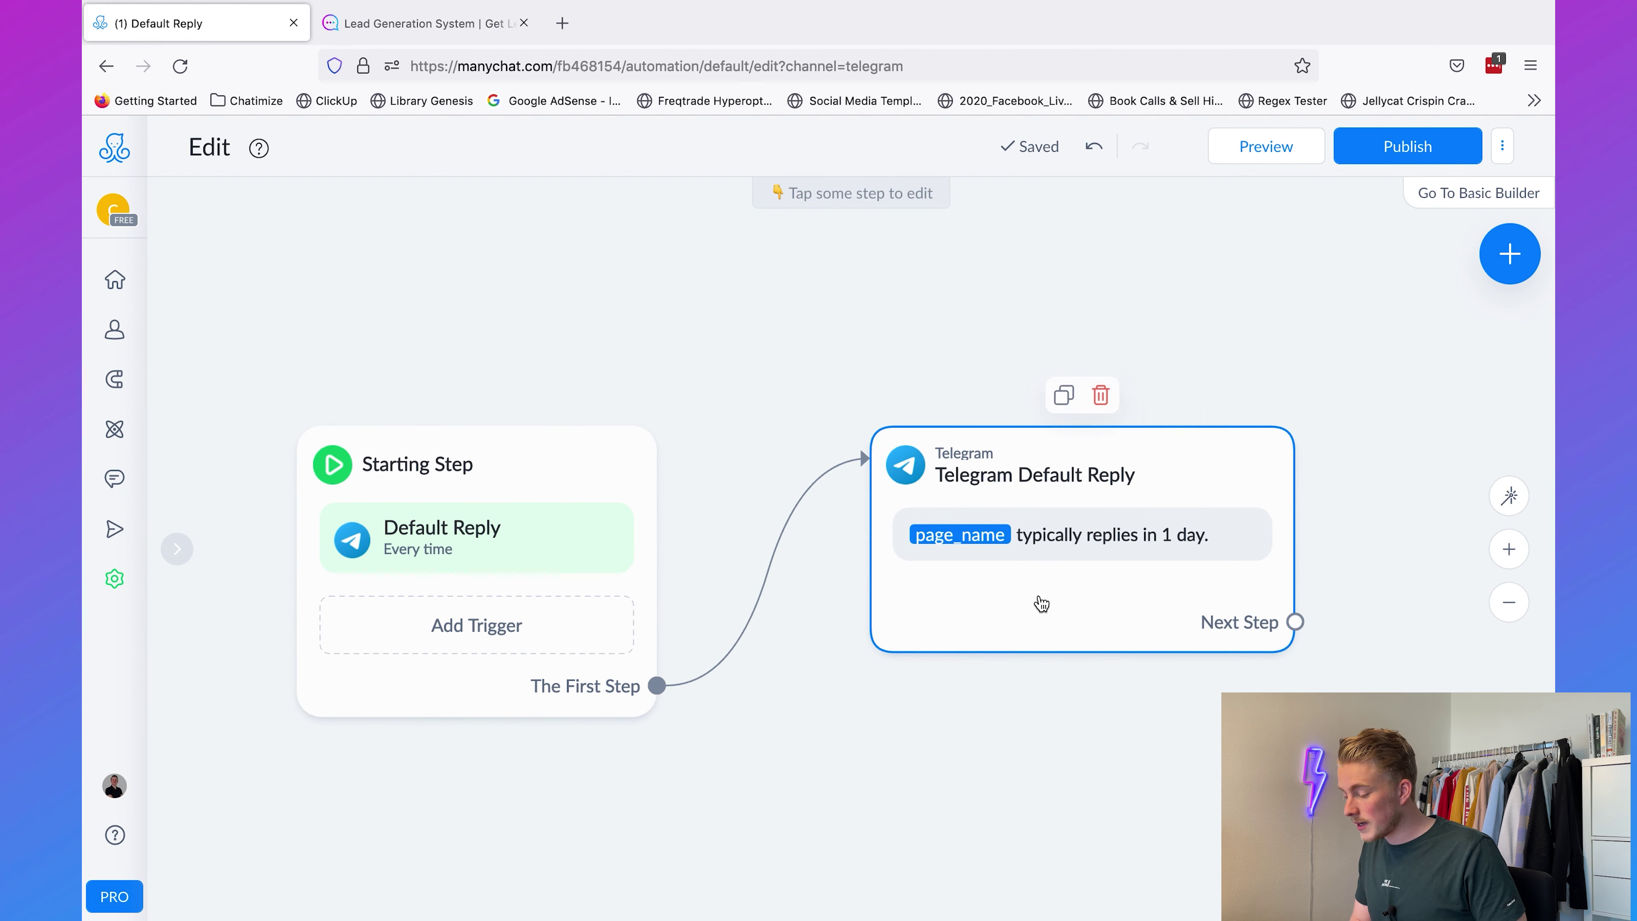
triple_click(340, 307)
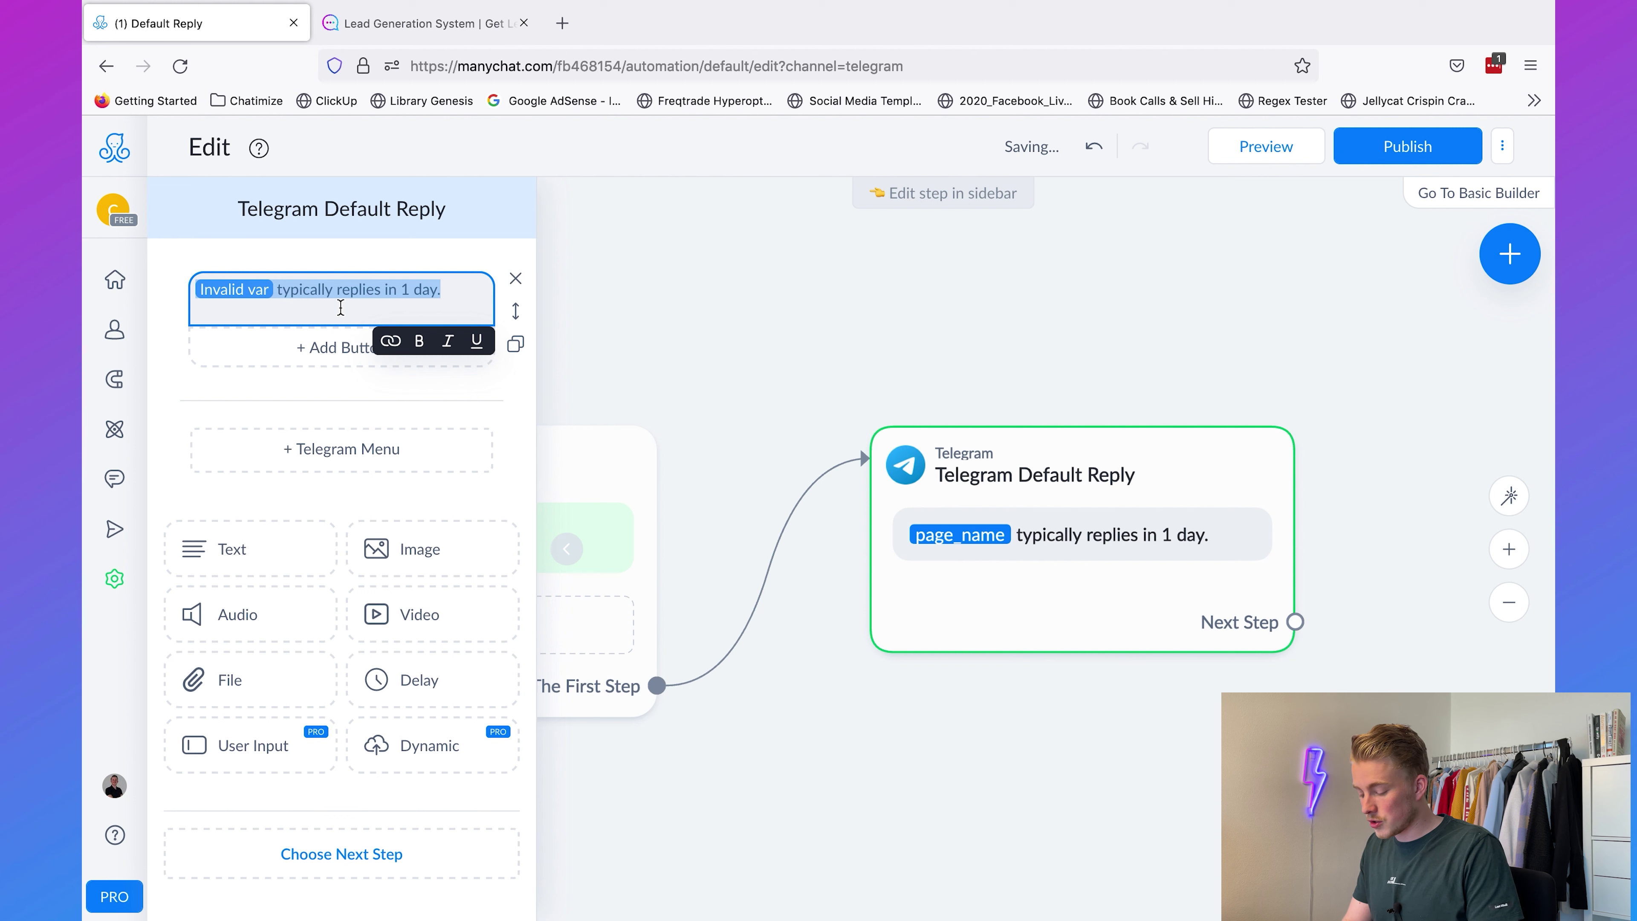
text(Sorry, but I do not understand hwat)
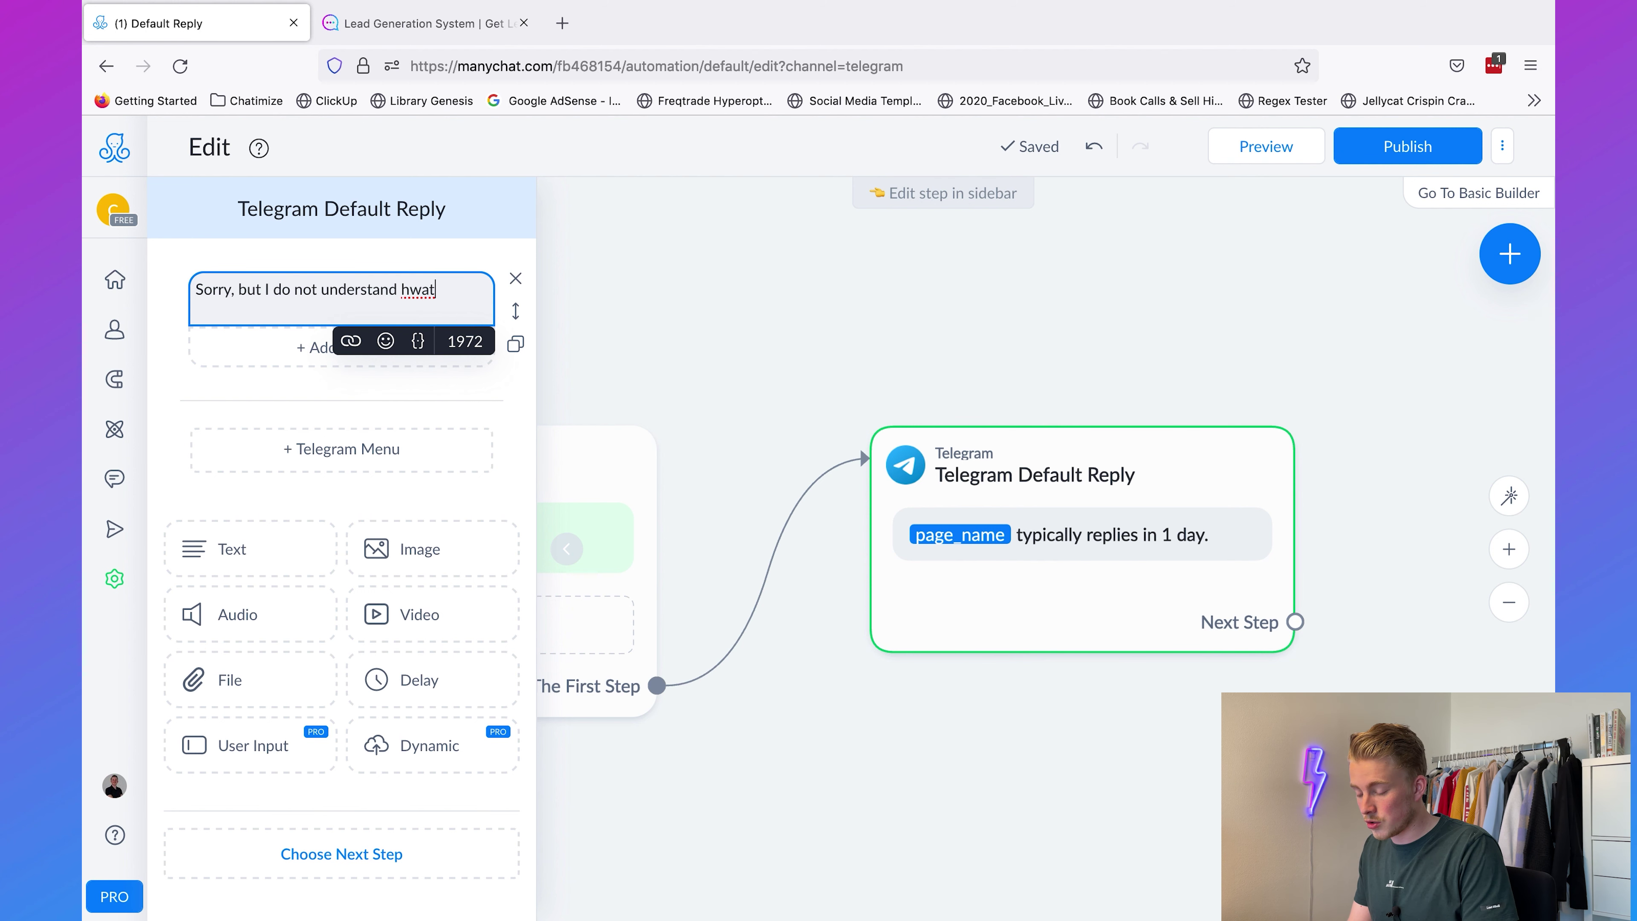
key(BackSpace)
key(BackSpace)
key(BackSpace)
key(BackSpace)
text(what you're saying...)
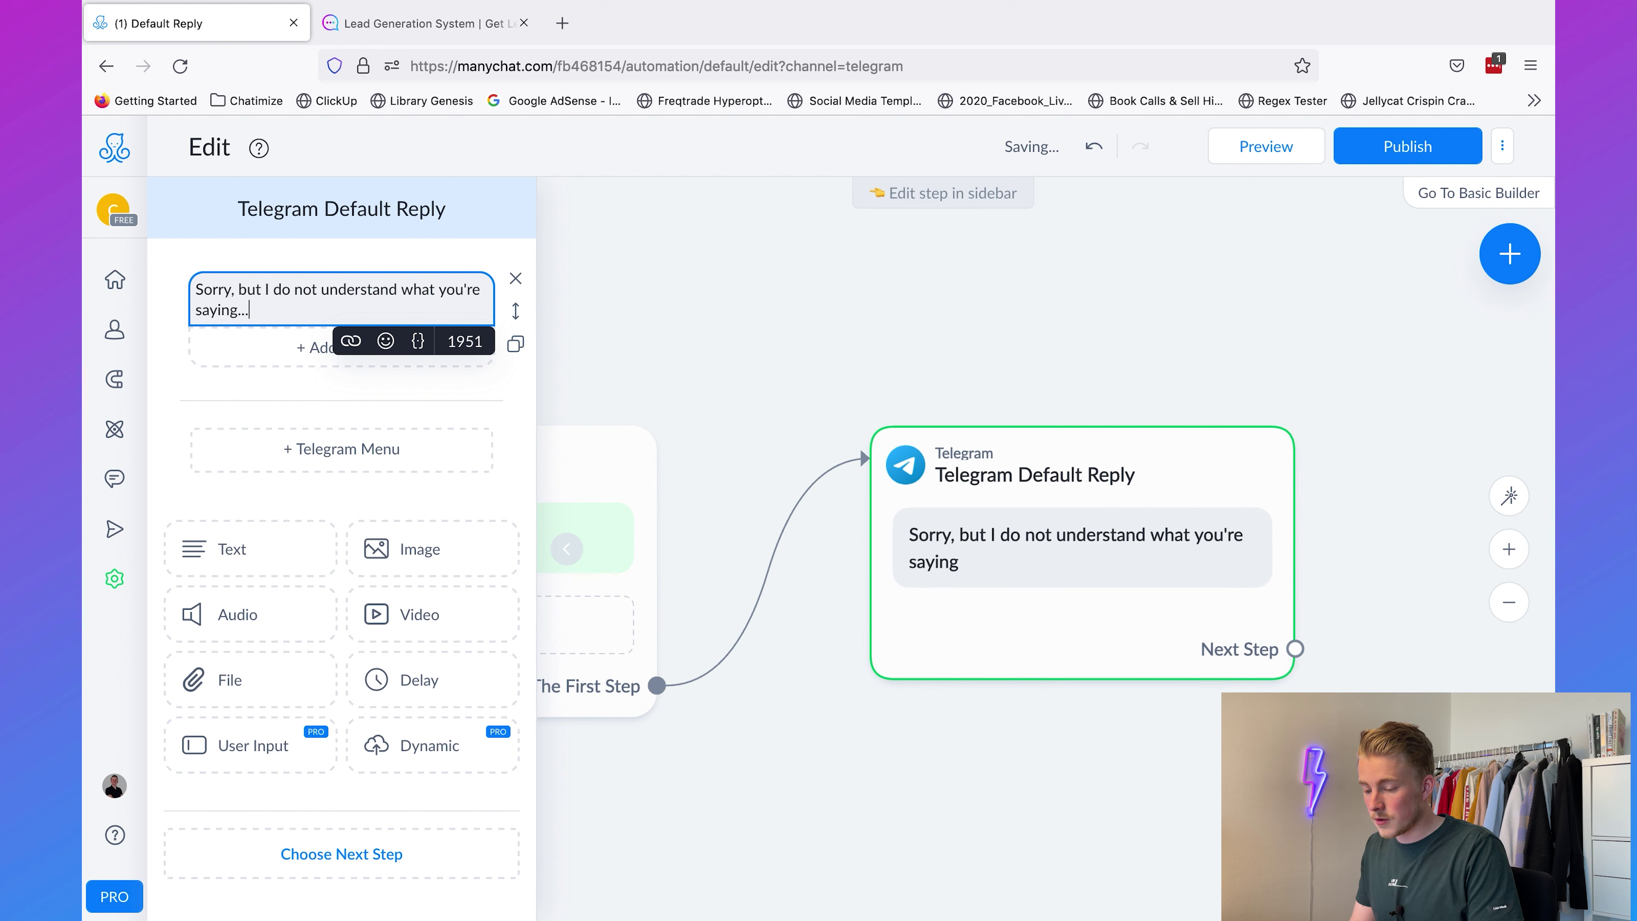
key(Return)
key(Return)
text(Do you want)
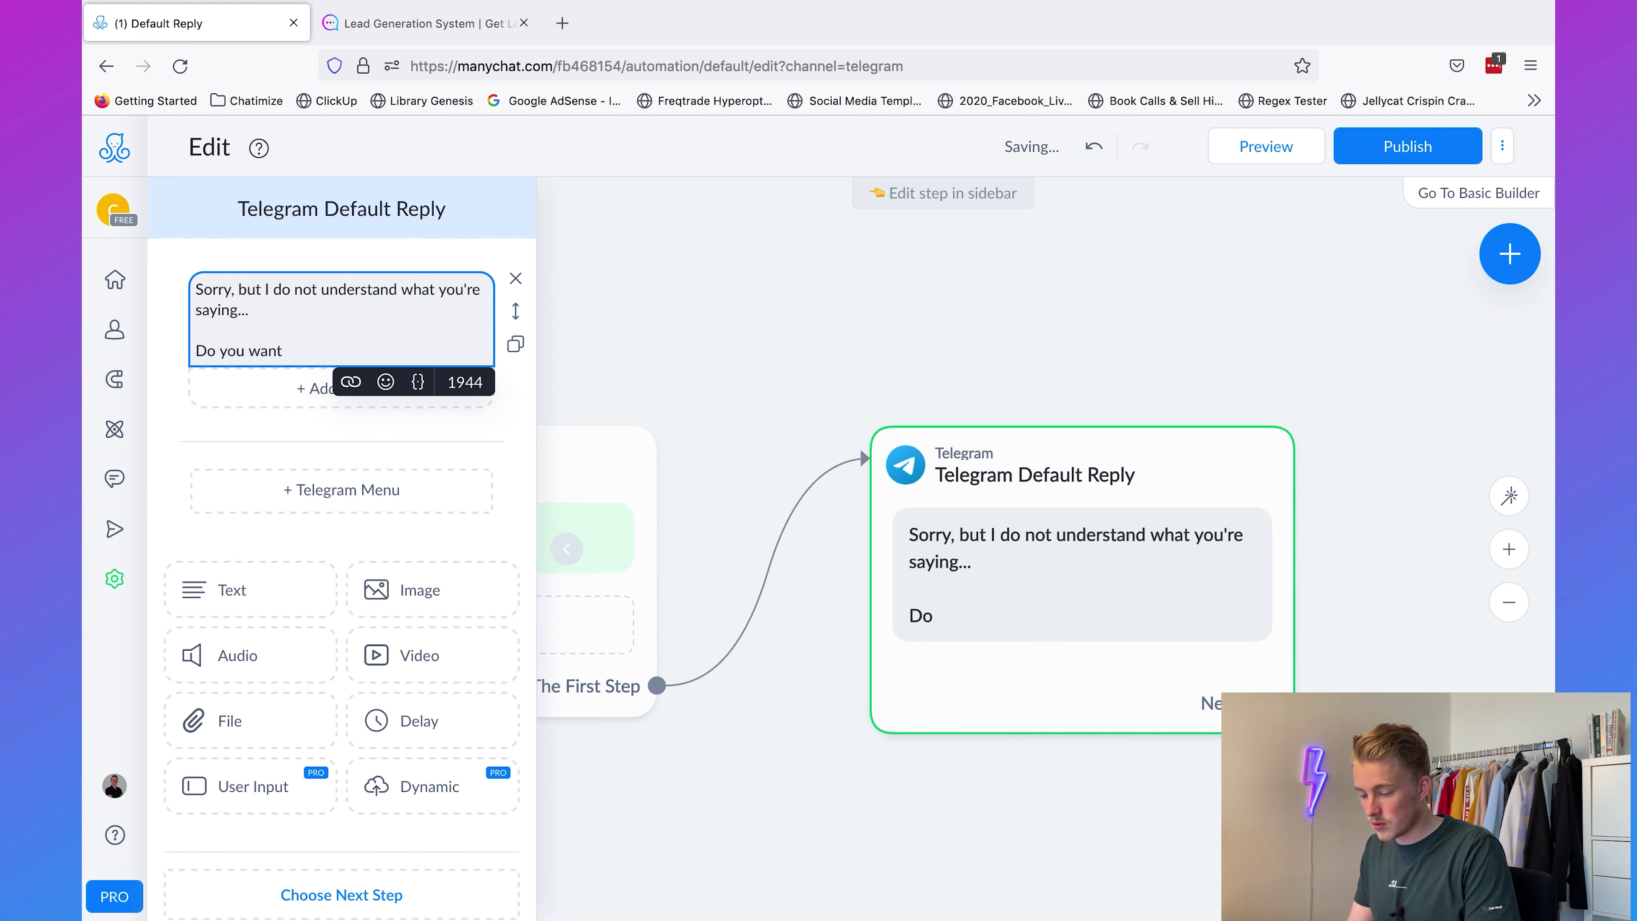
text( to talk to a human?)
click(258, 443)
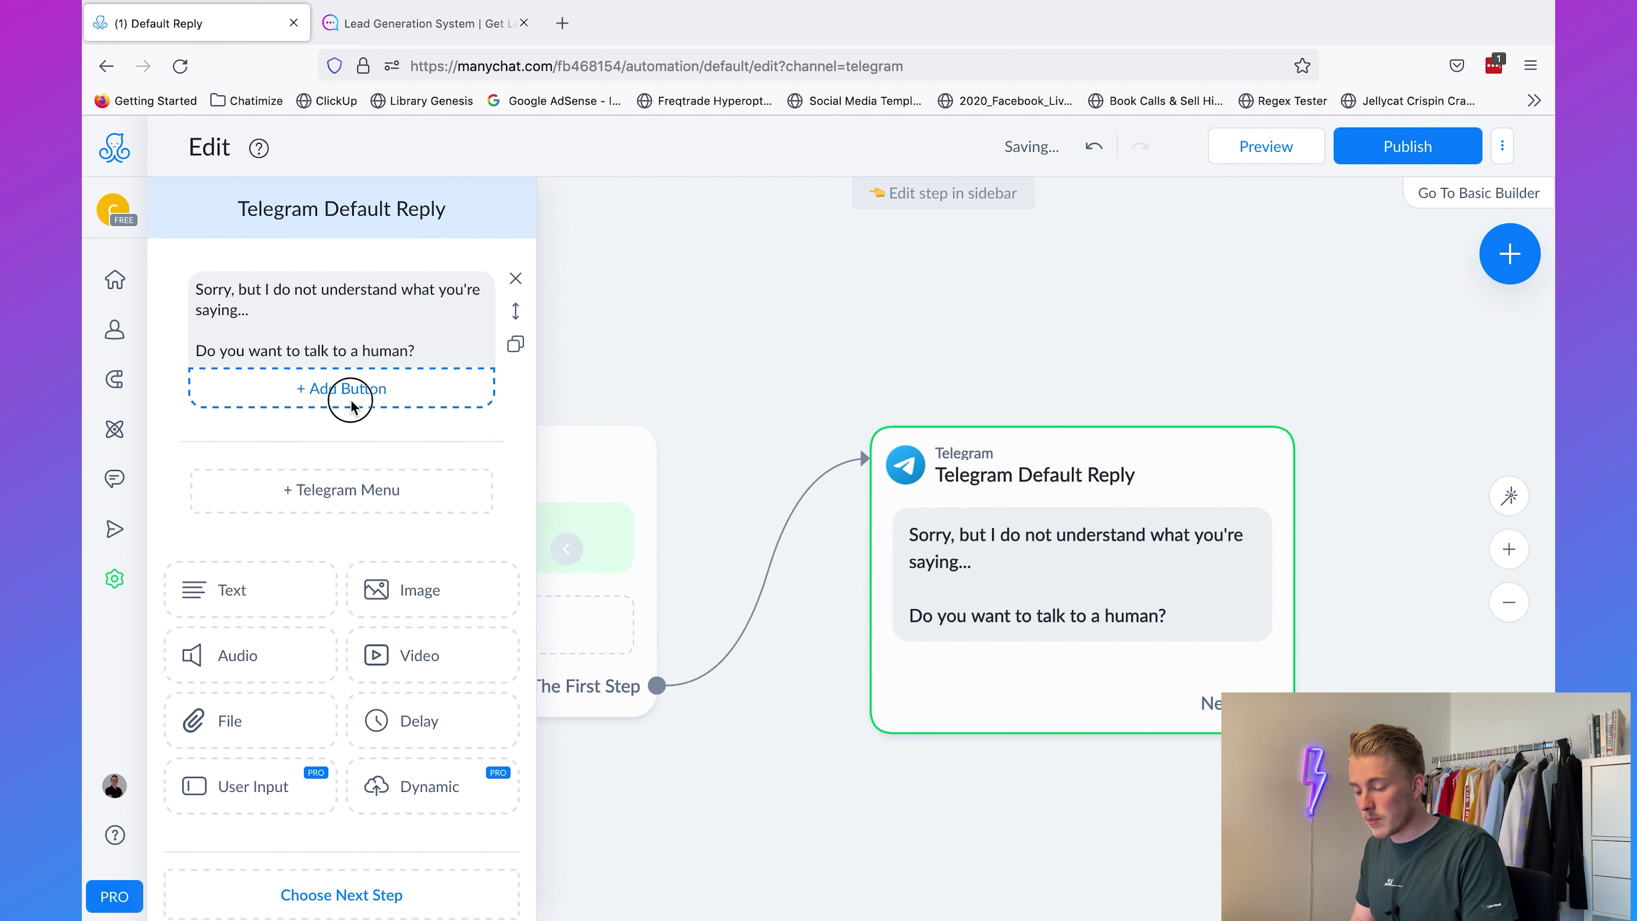
Step: Add a 'Yes, please!' button and connect it to a new next step
click(352, 399)
text(Yes, please!)
click(762, 816)
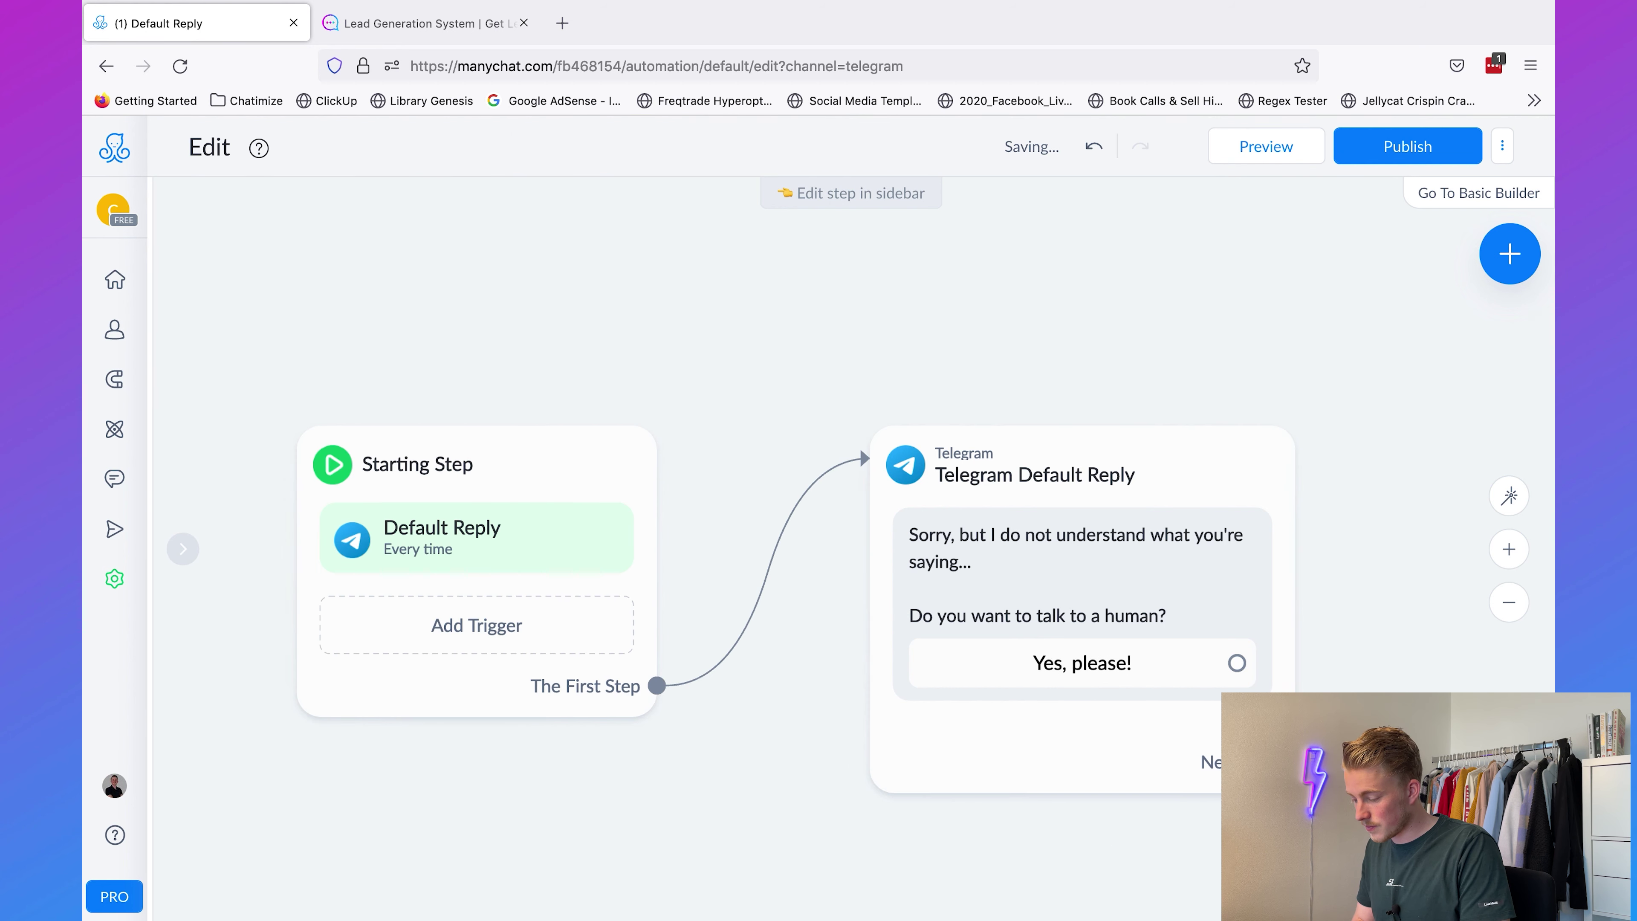
scroll(870, 841, right, 10)
drag(785, 660, 958, 453)
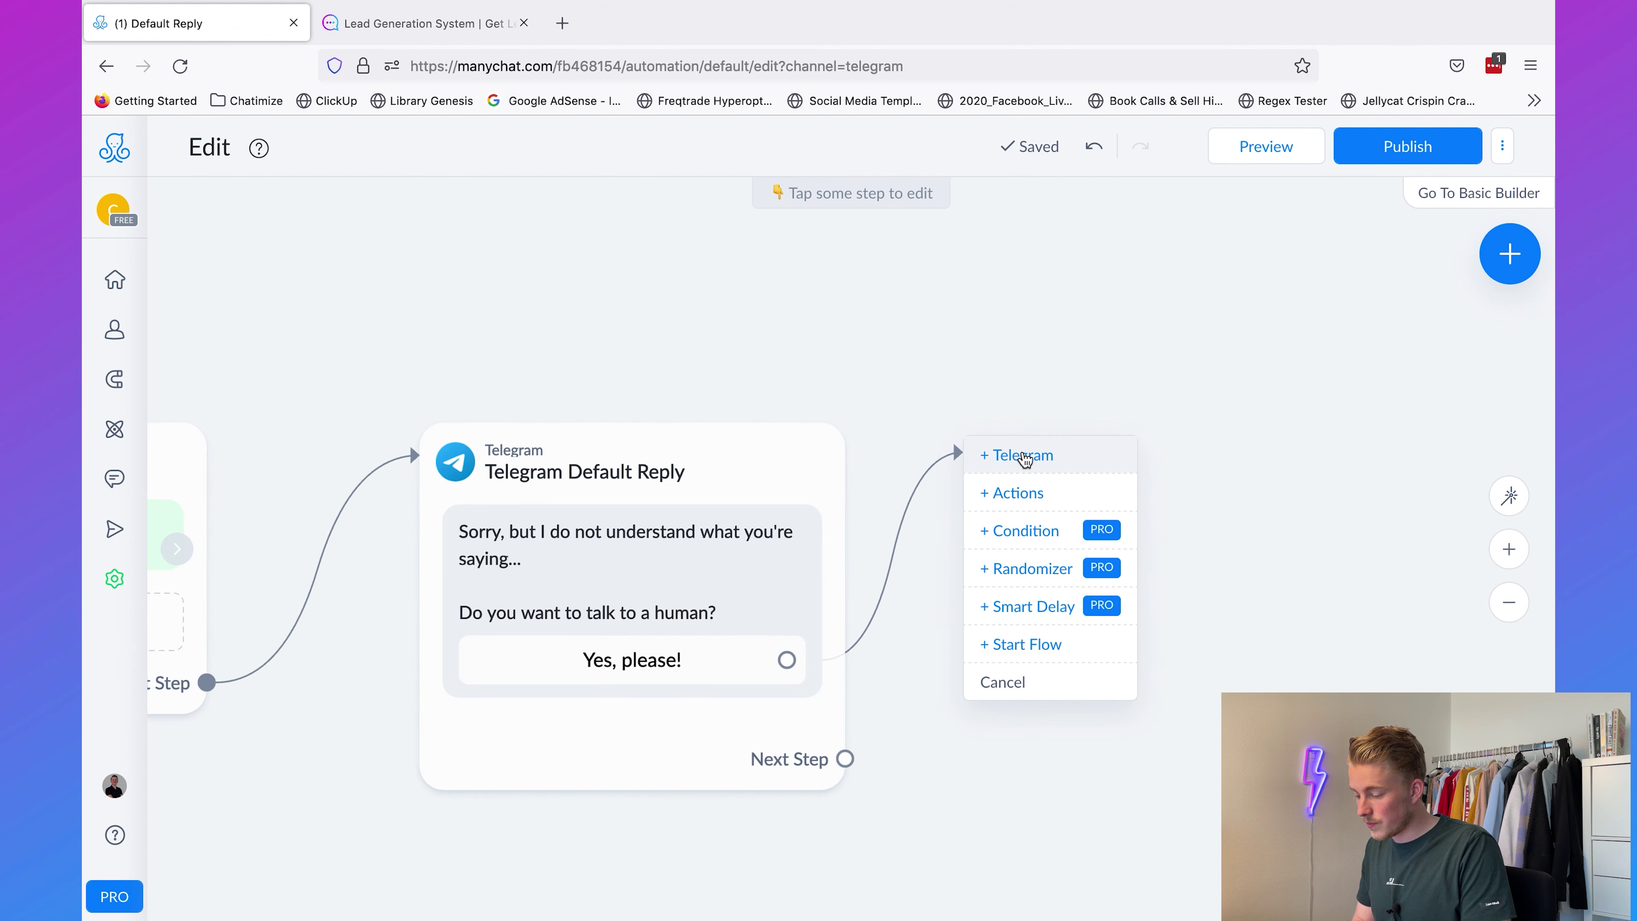
Step: Add a Telegram message: 'Allright, I will bring you into contact with a human. Please give me a minute'
click(1025, 459)
click(326, 306)
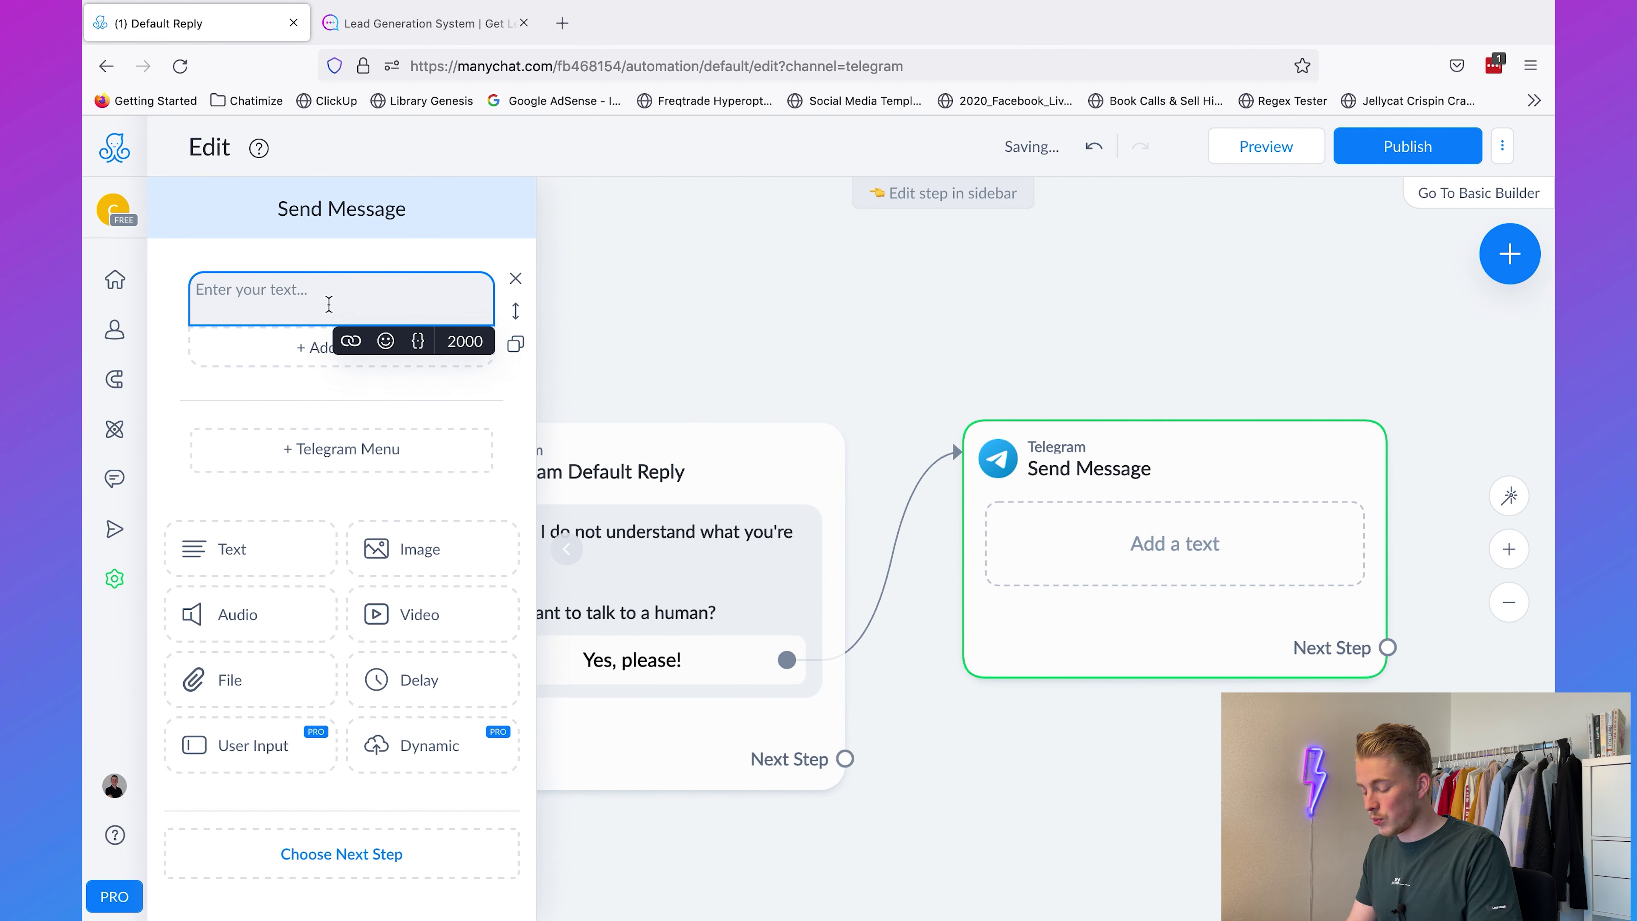
text(Allright, )
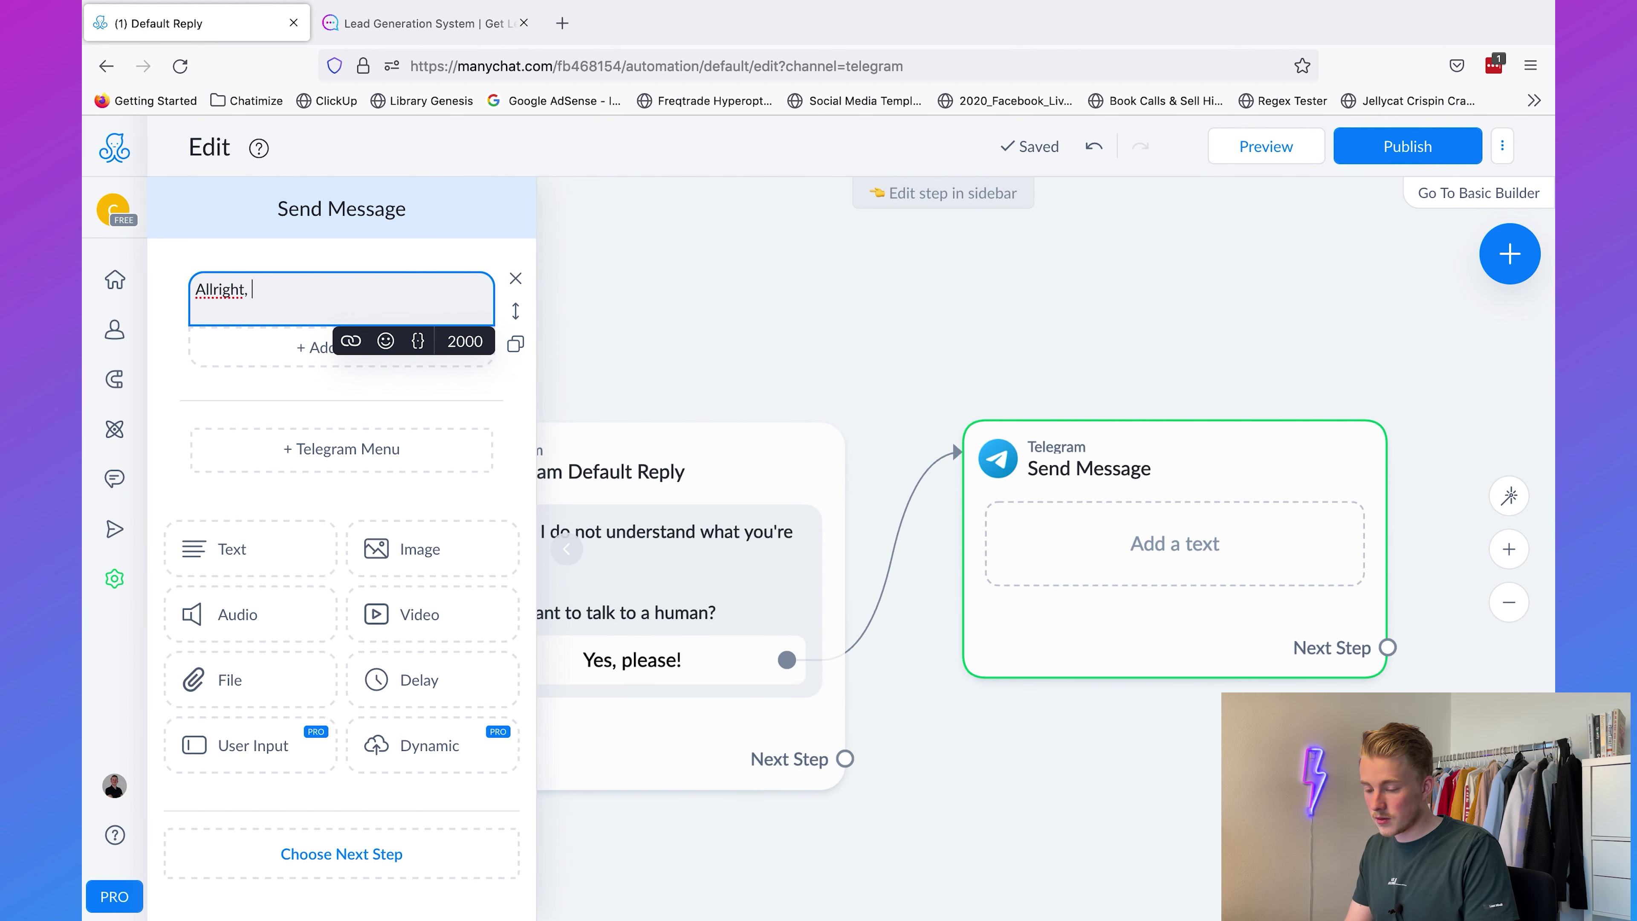
text(I will bring you into contact)
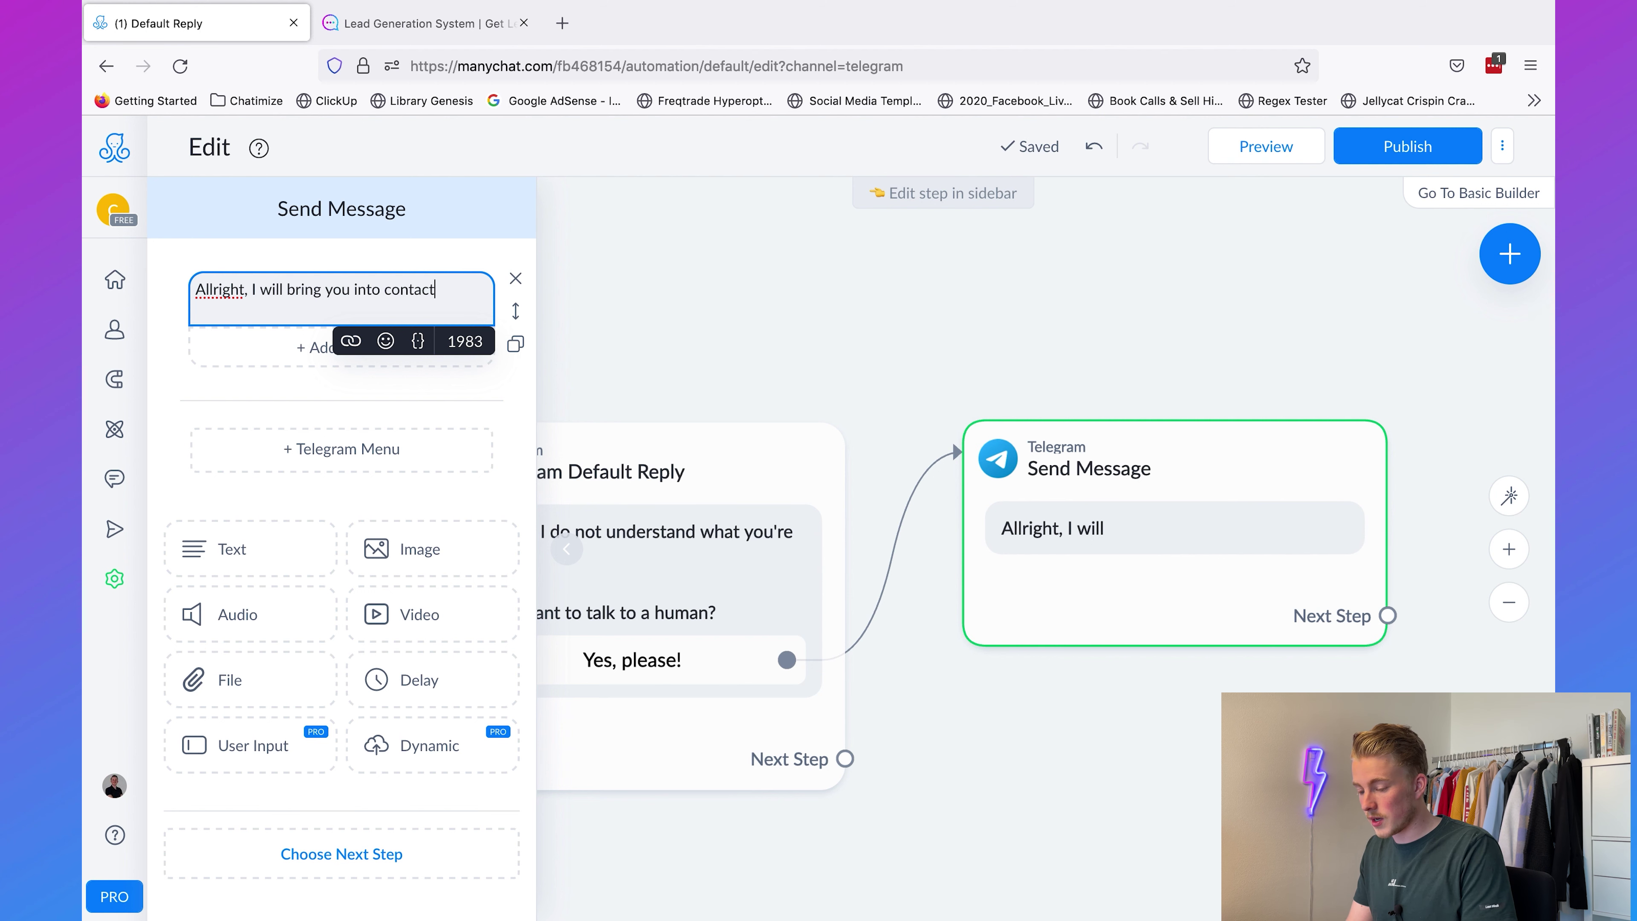
text( with a human.)
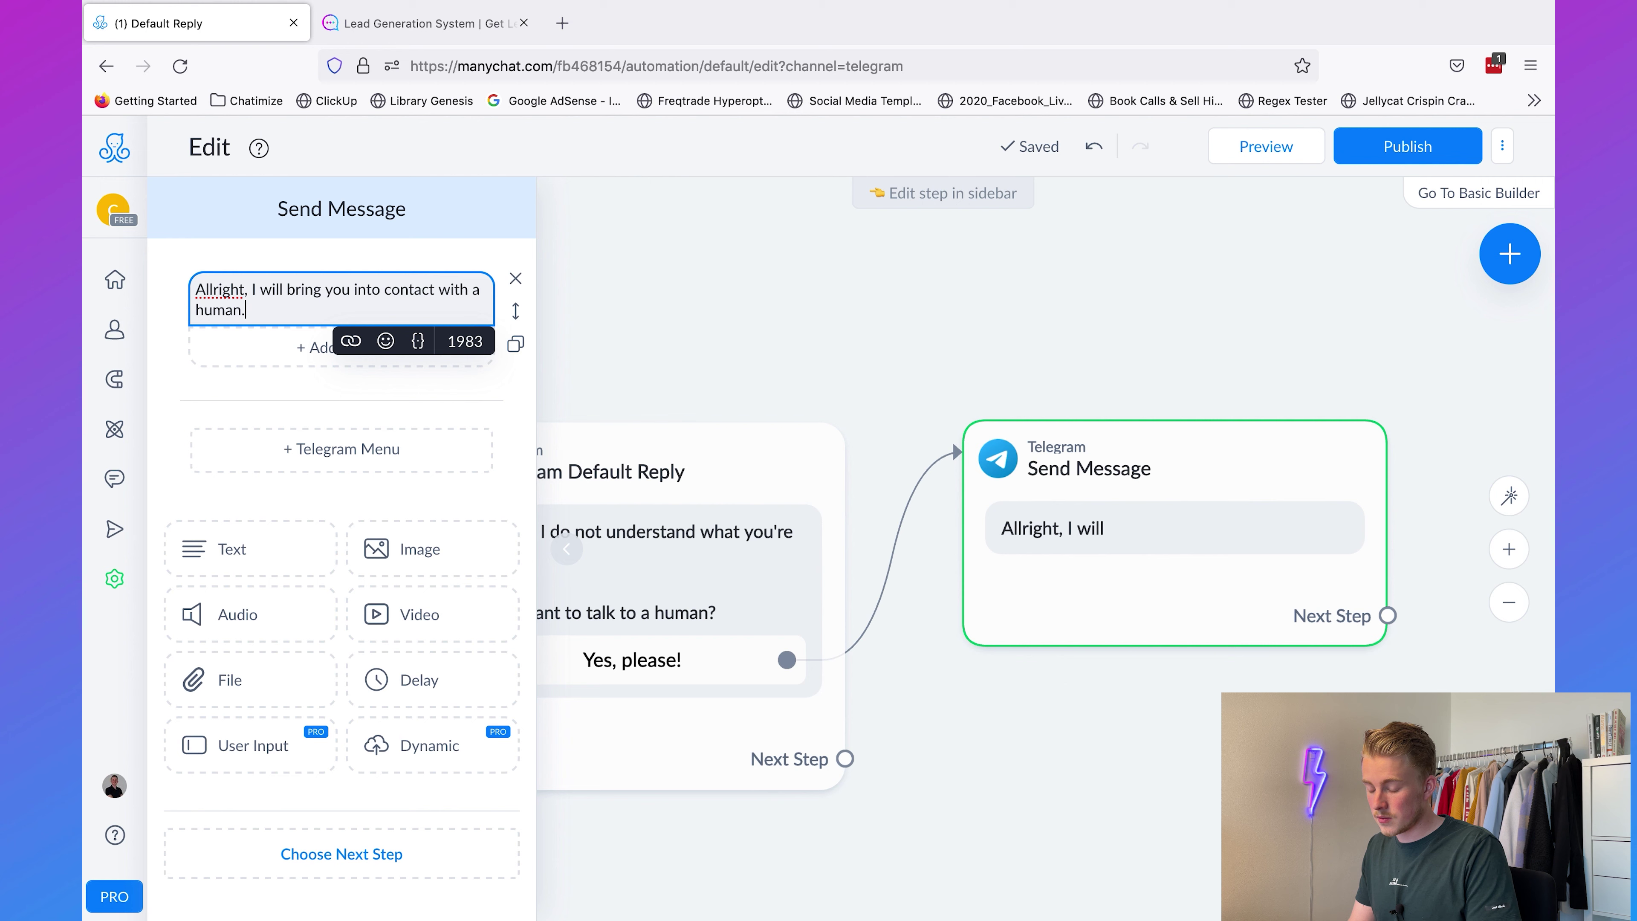
key(Return)
key(Return)
text(Please give me a minute...)
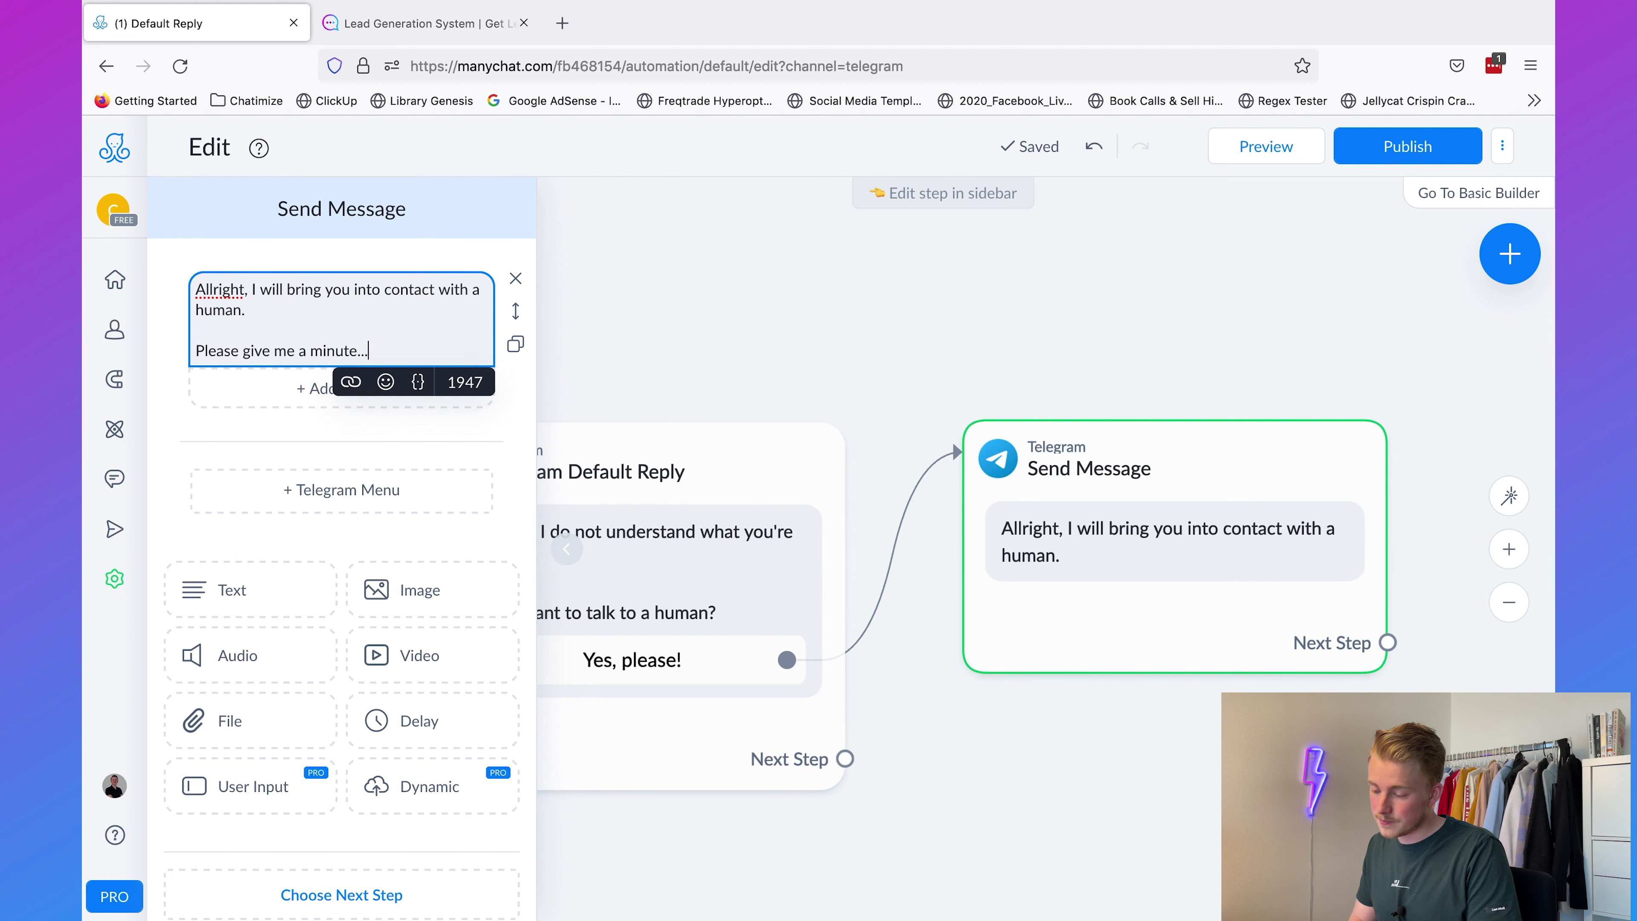
click(1188, 355)
drag(1188, 355, 603, 362)
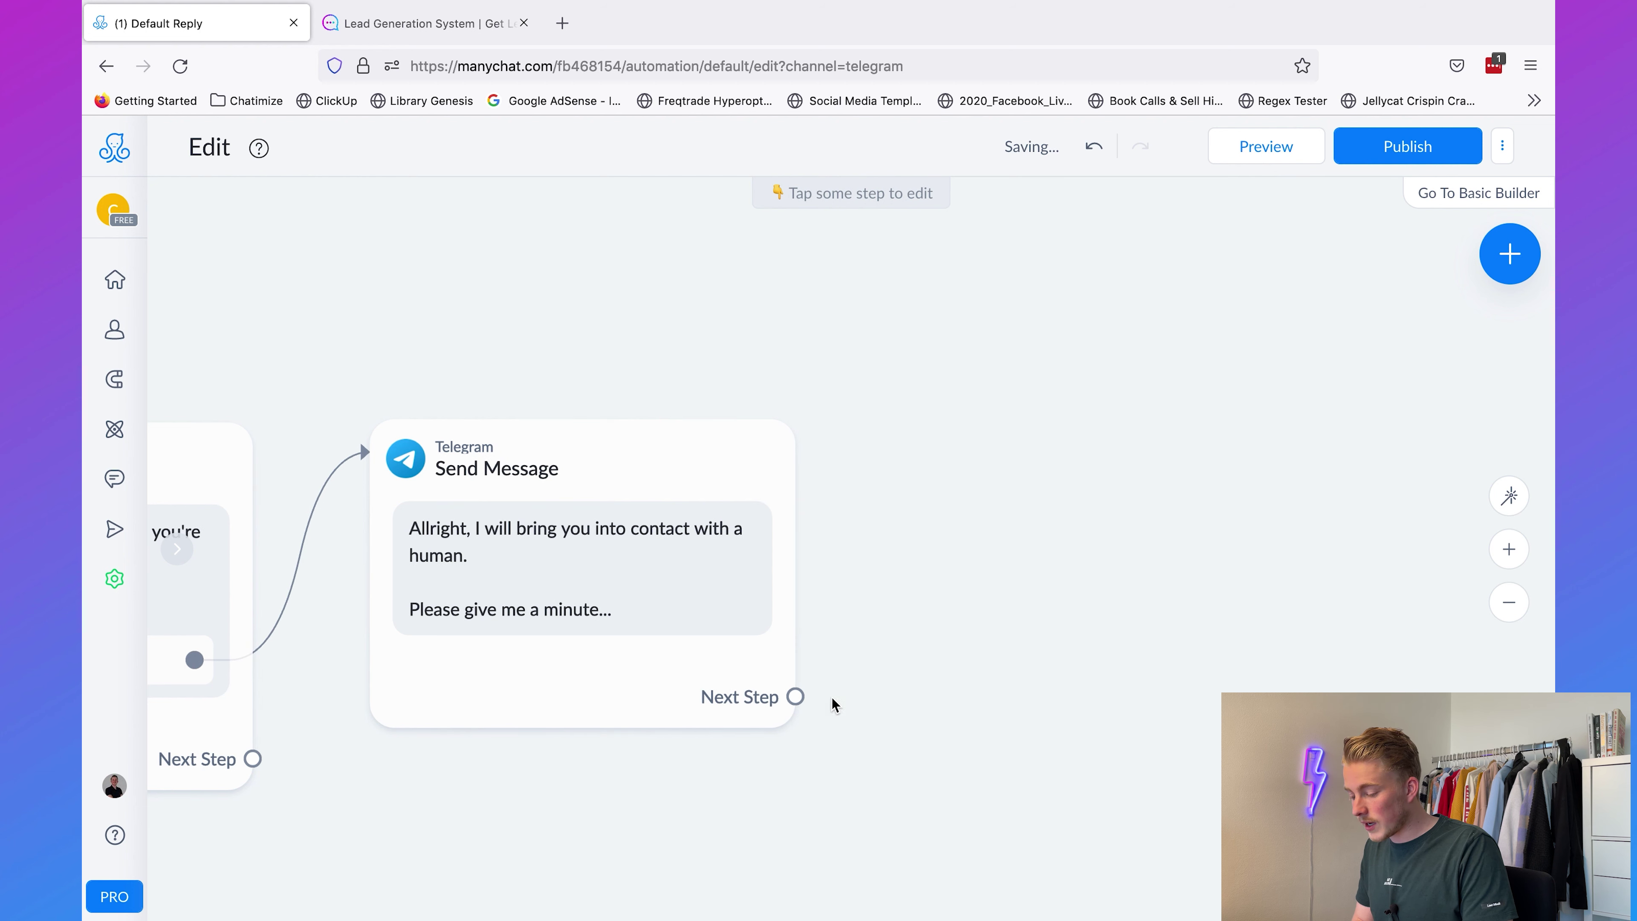
drag(796, 697, 926, 452)
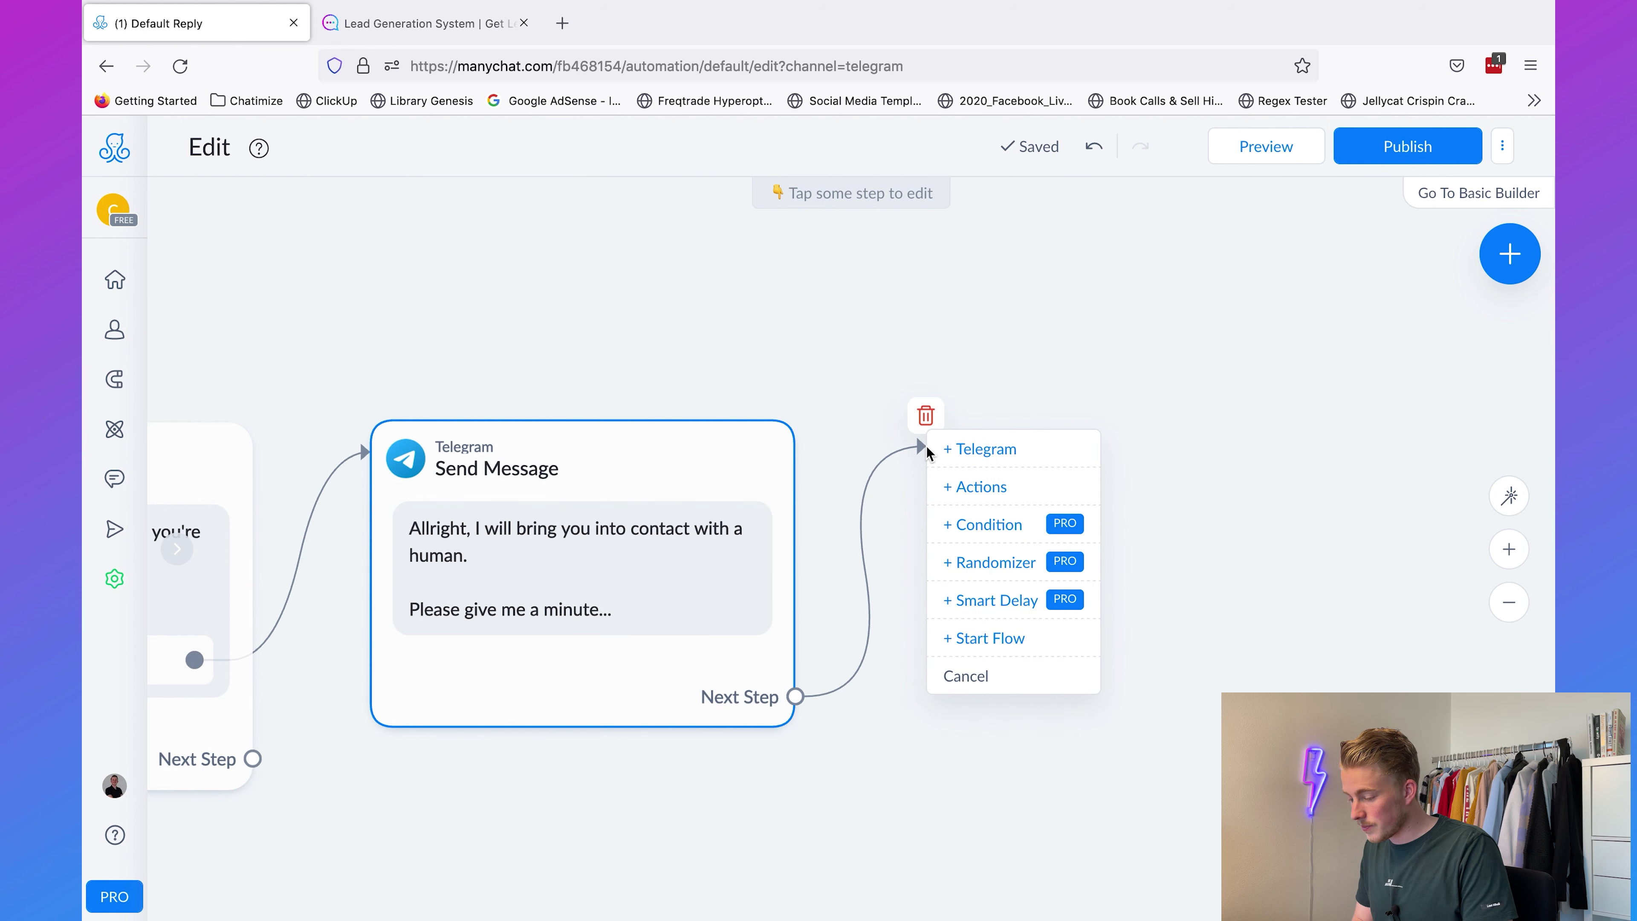
Step: Add an Actions step after the handoff message that assigns the conversation to the team member
click(1013, 487)
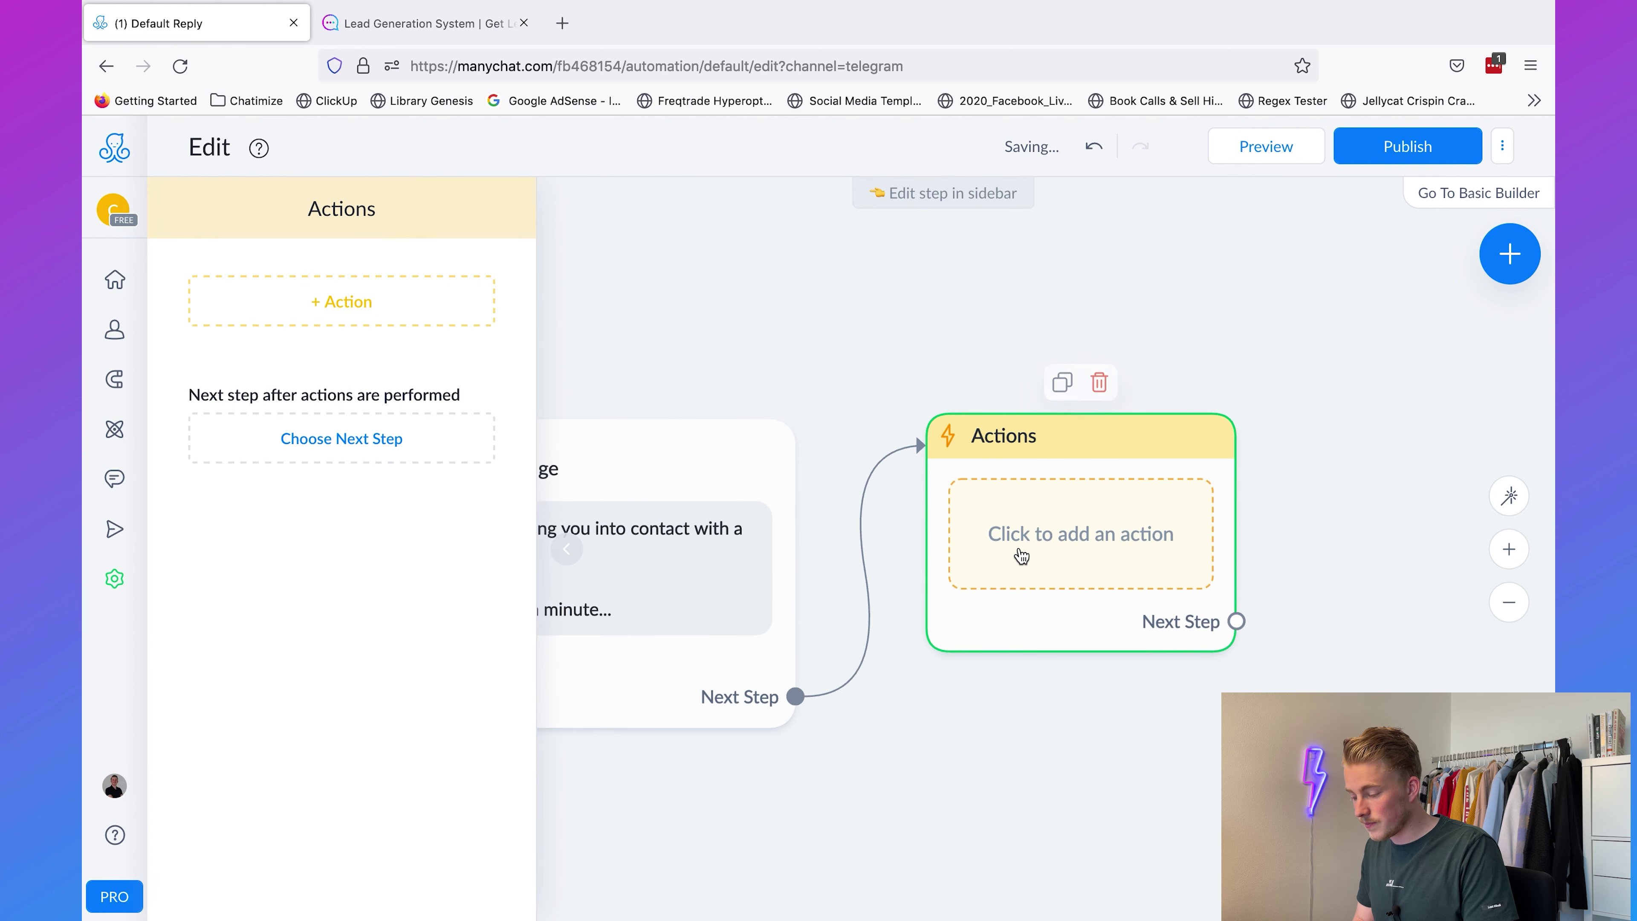
click(396, 302)
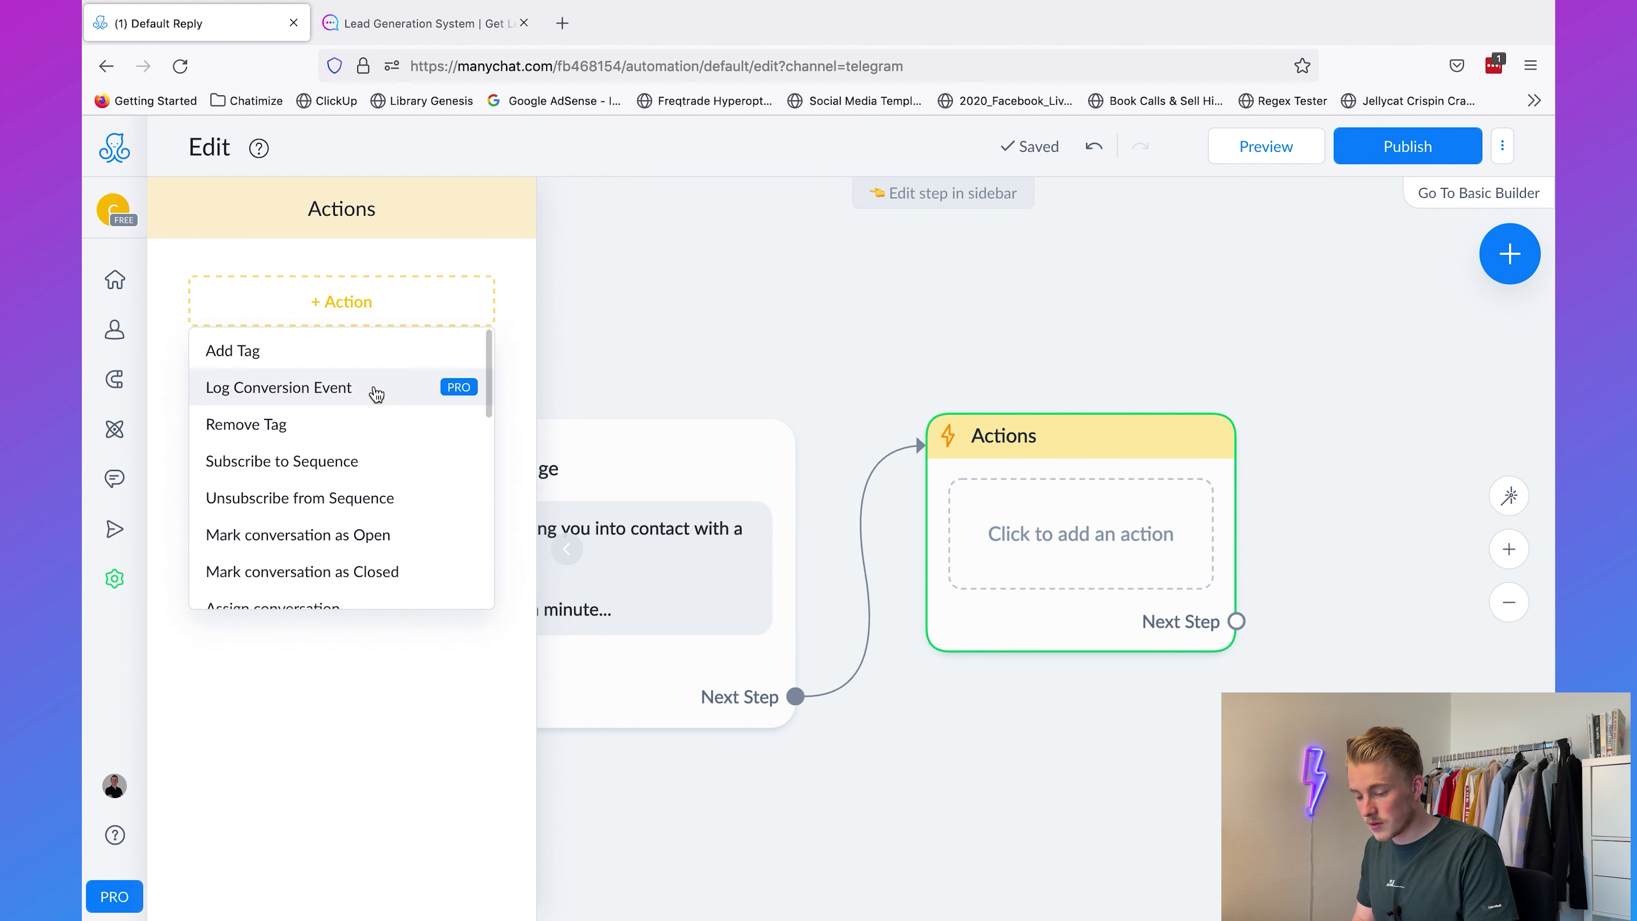
scroll(409, 416, down, 4)
click(336, 469)
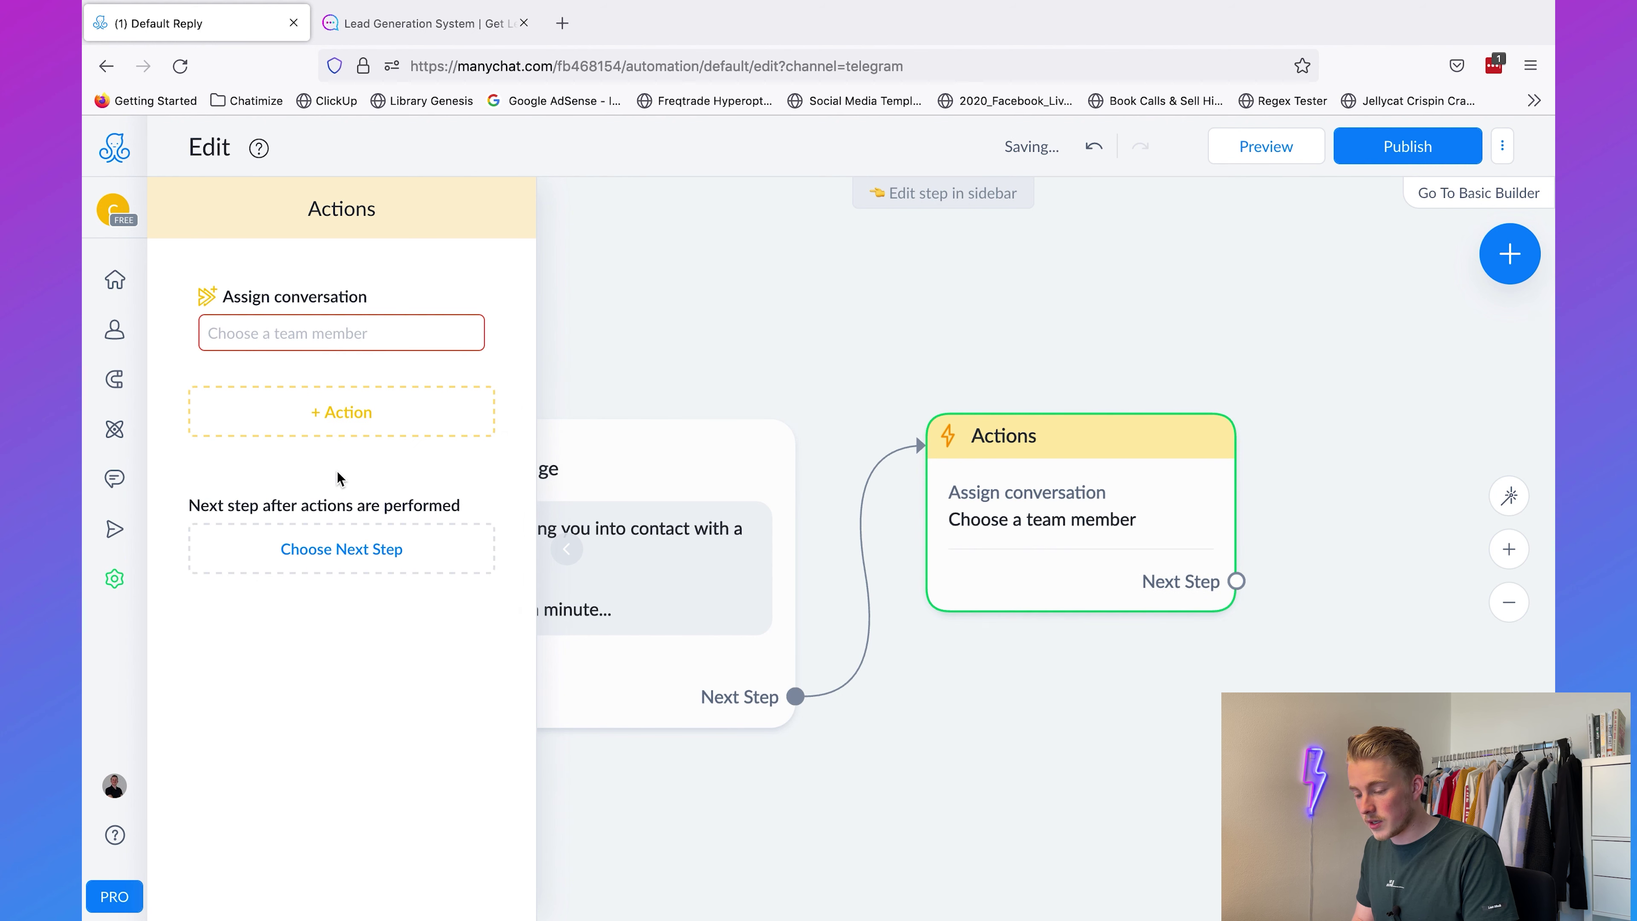
click(307, 334)
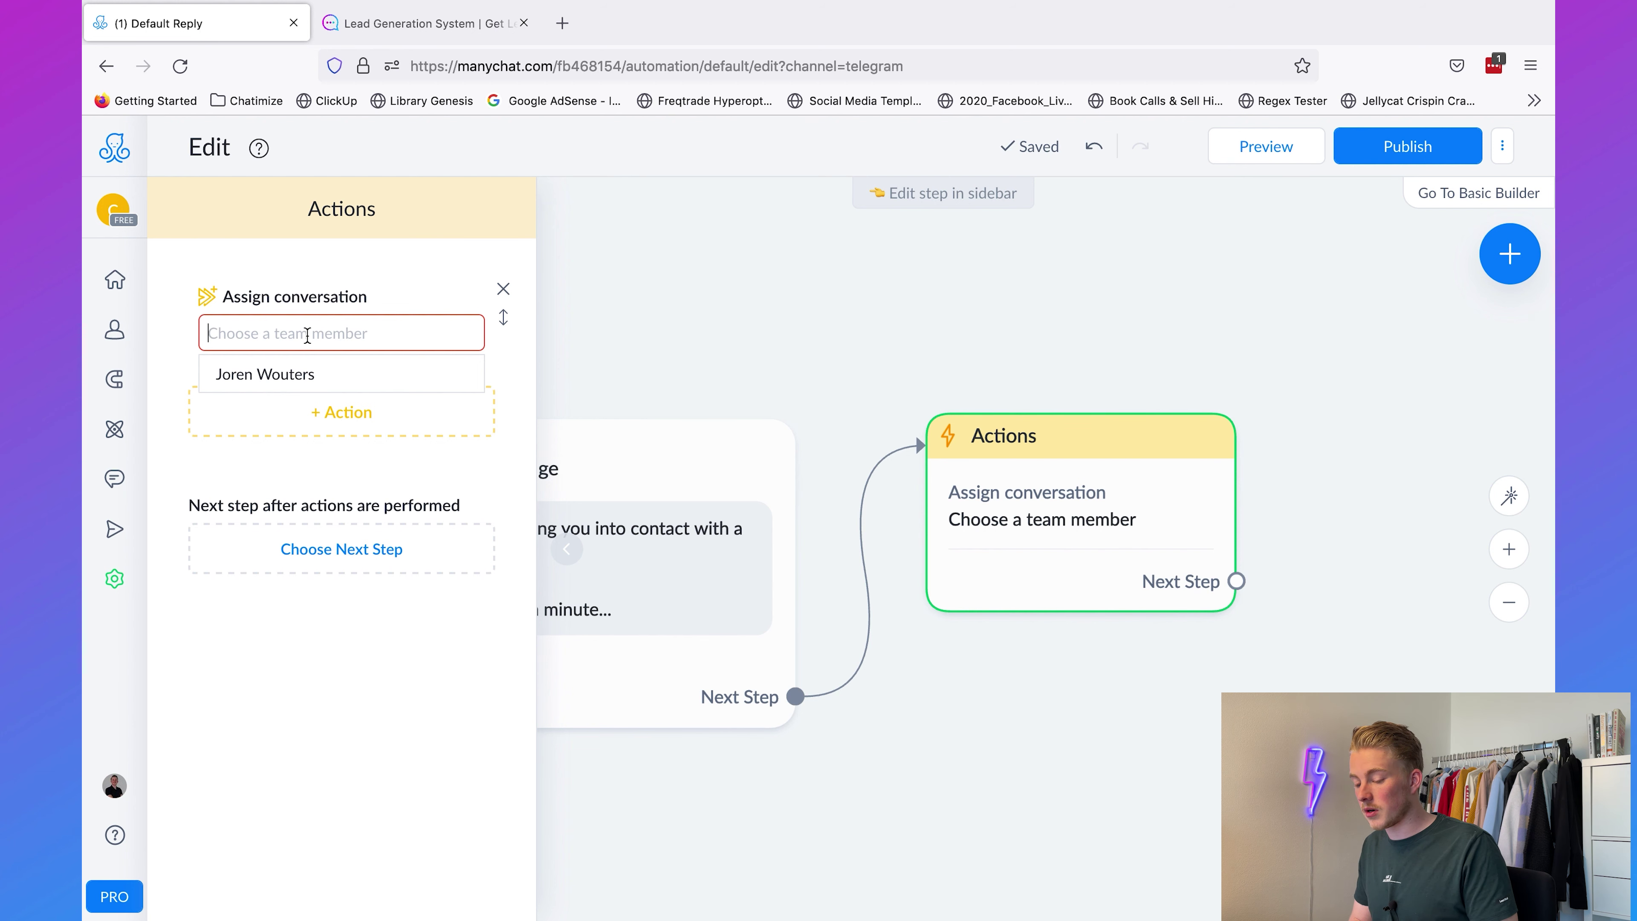
click(303, 373)
click(694, 337)
Step: Recheck the Actions step without changes and publish the Default Reply flow
click(1126, 529)
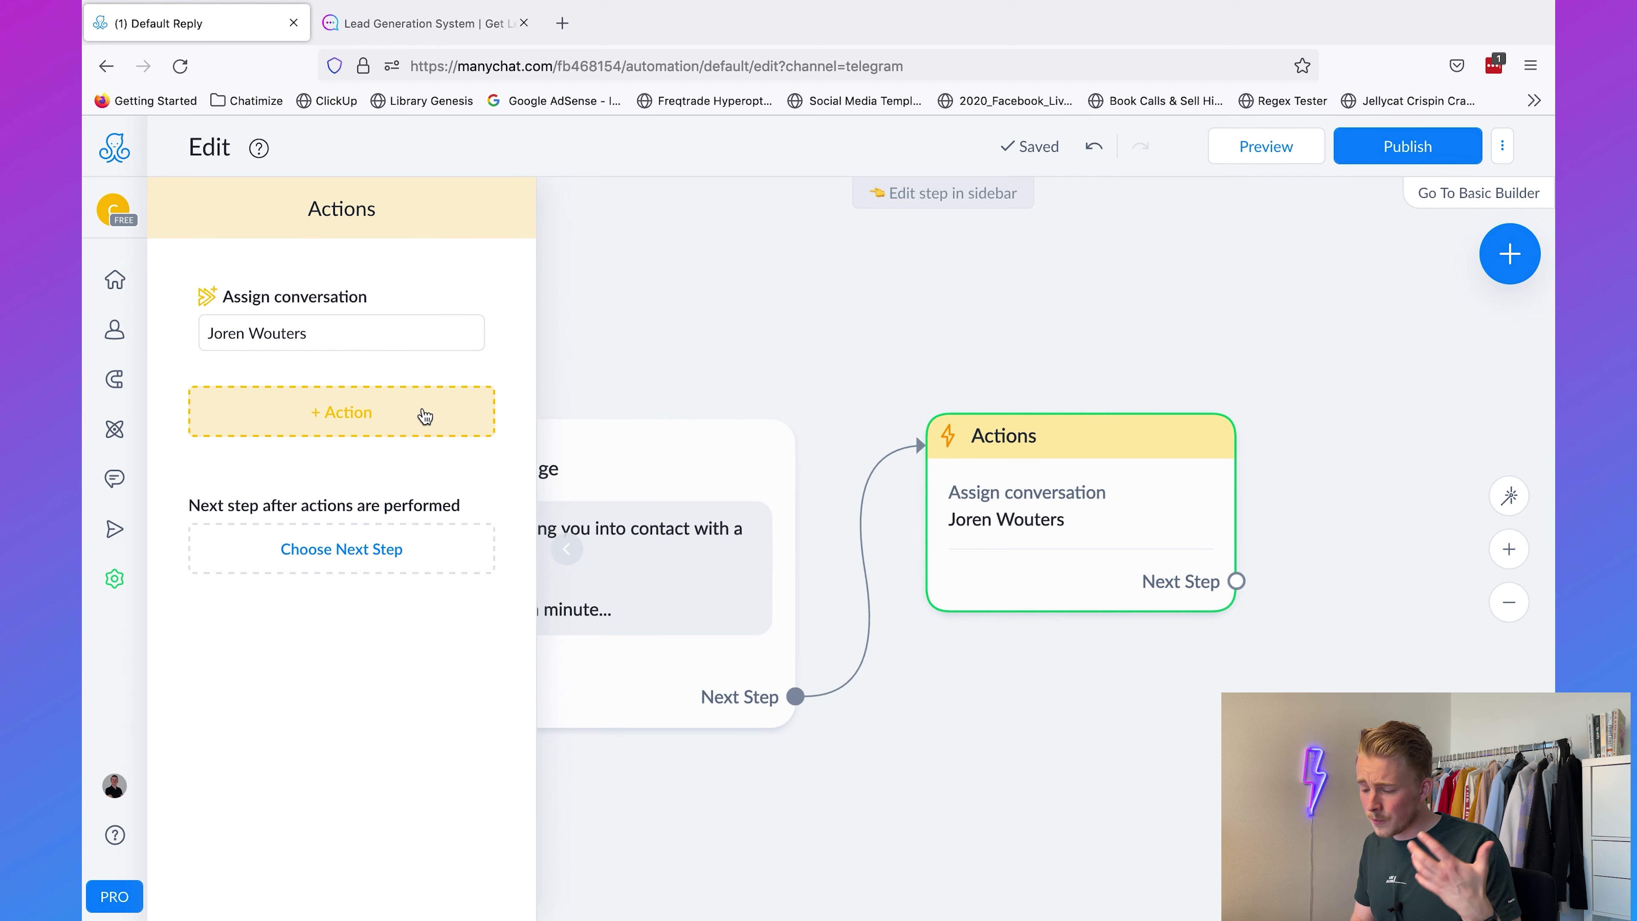
click(424, 414)
scroll(367, 535, down, 5)
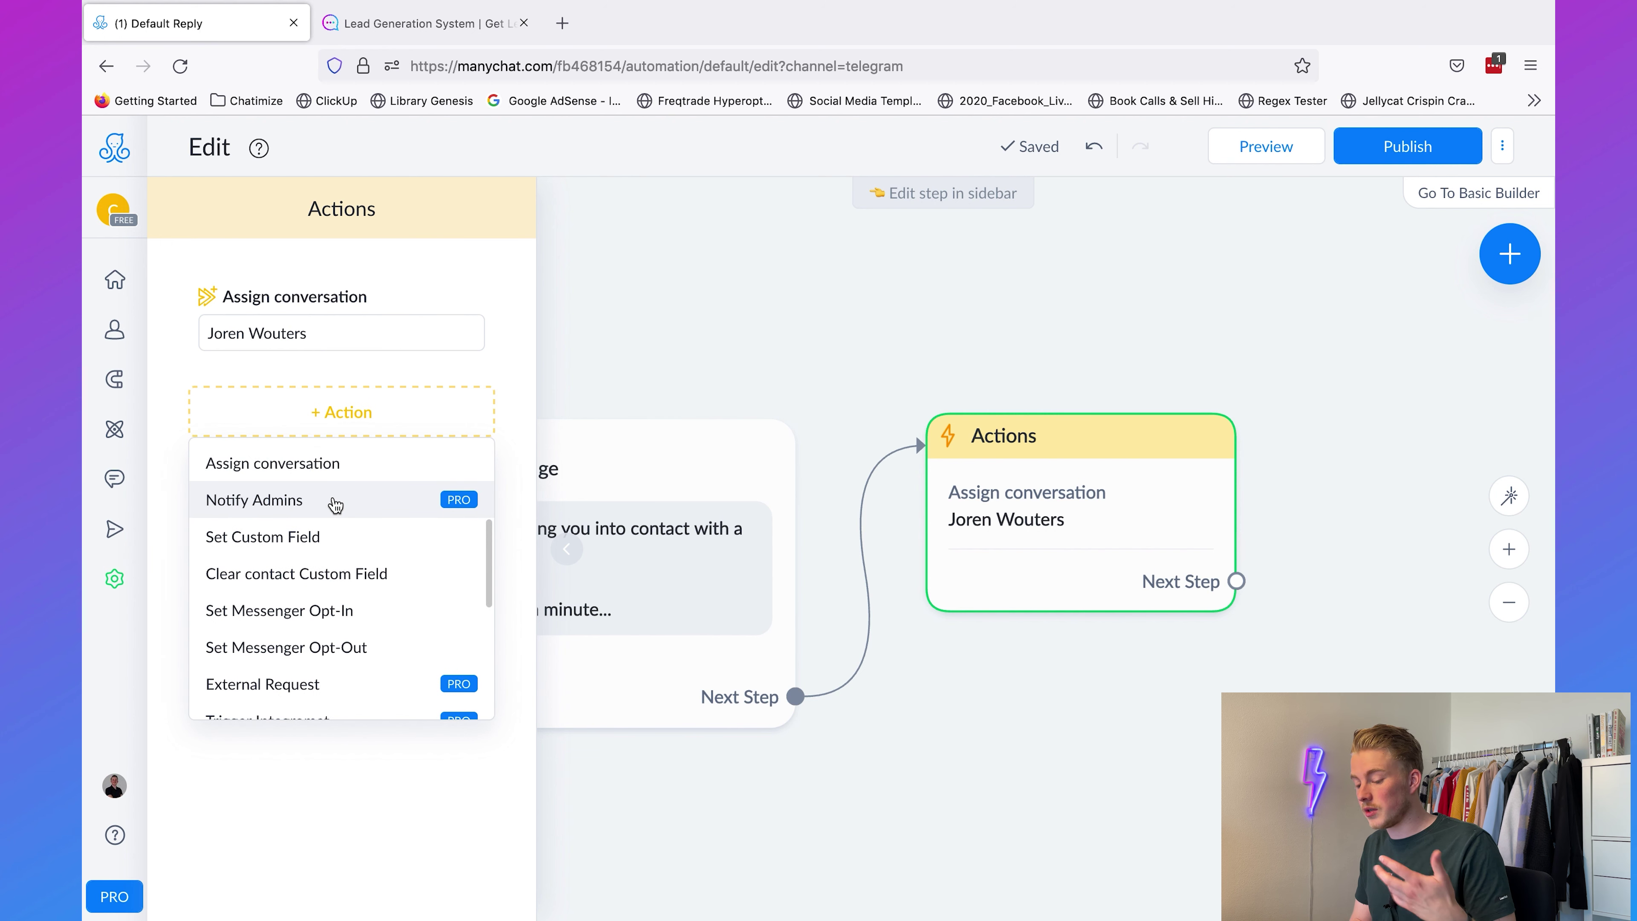
click(502, 216)
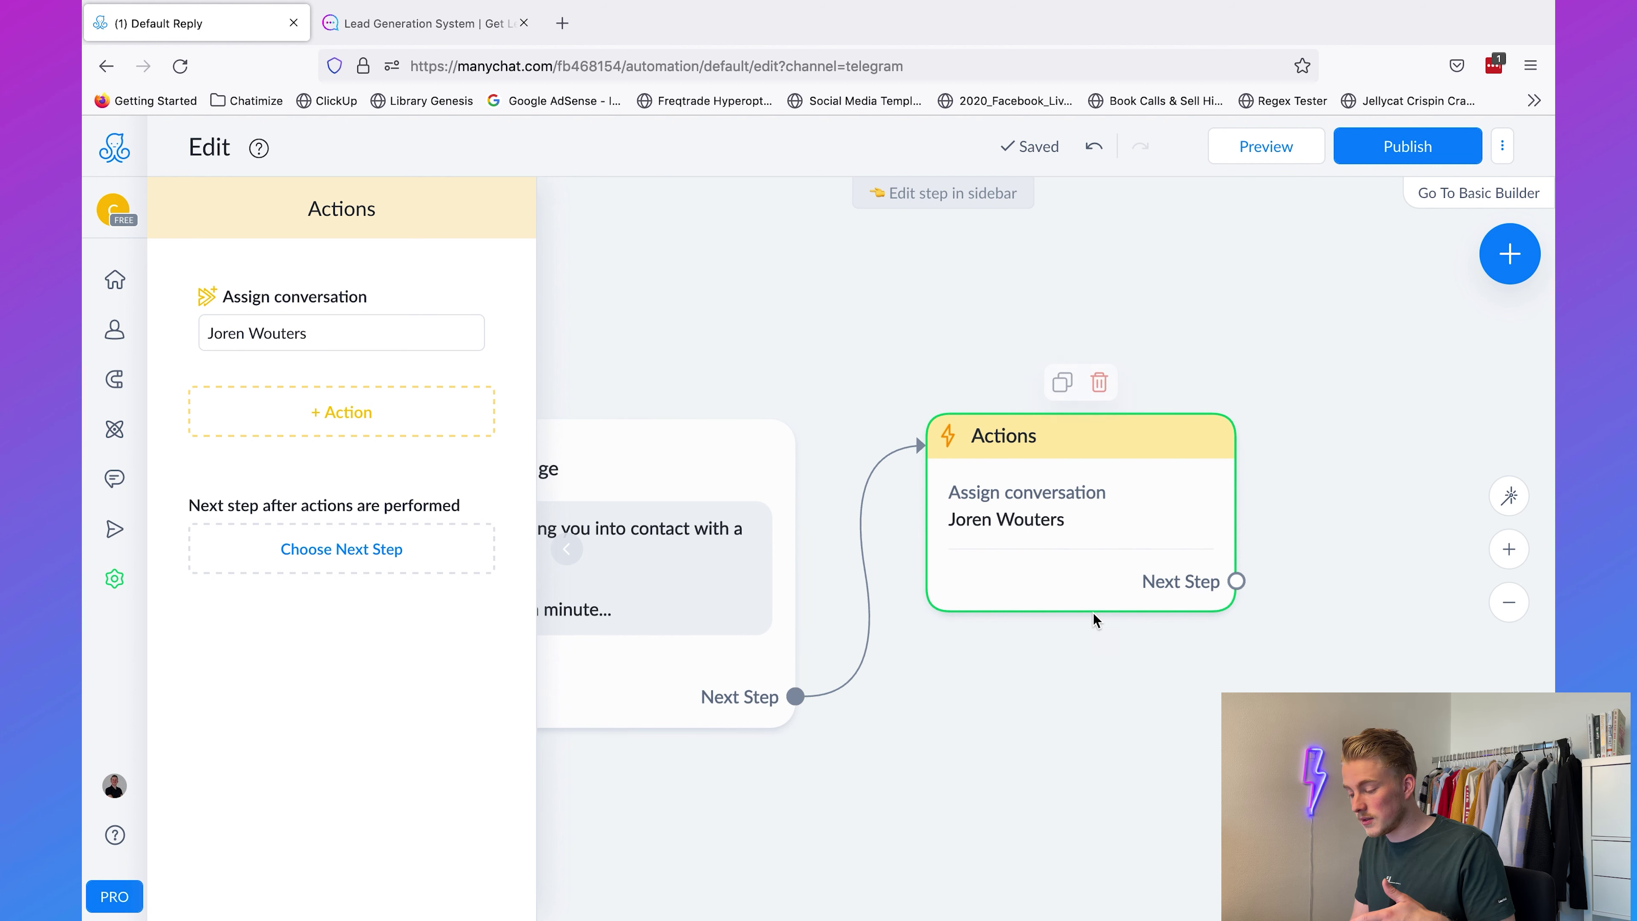
click(1371, 460)
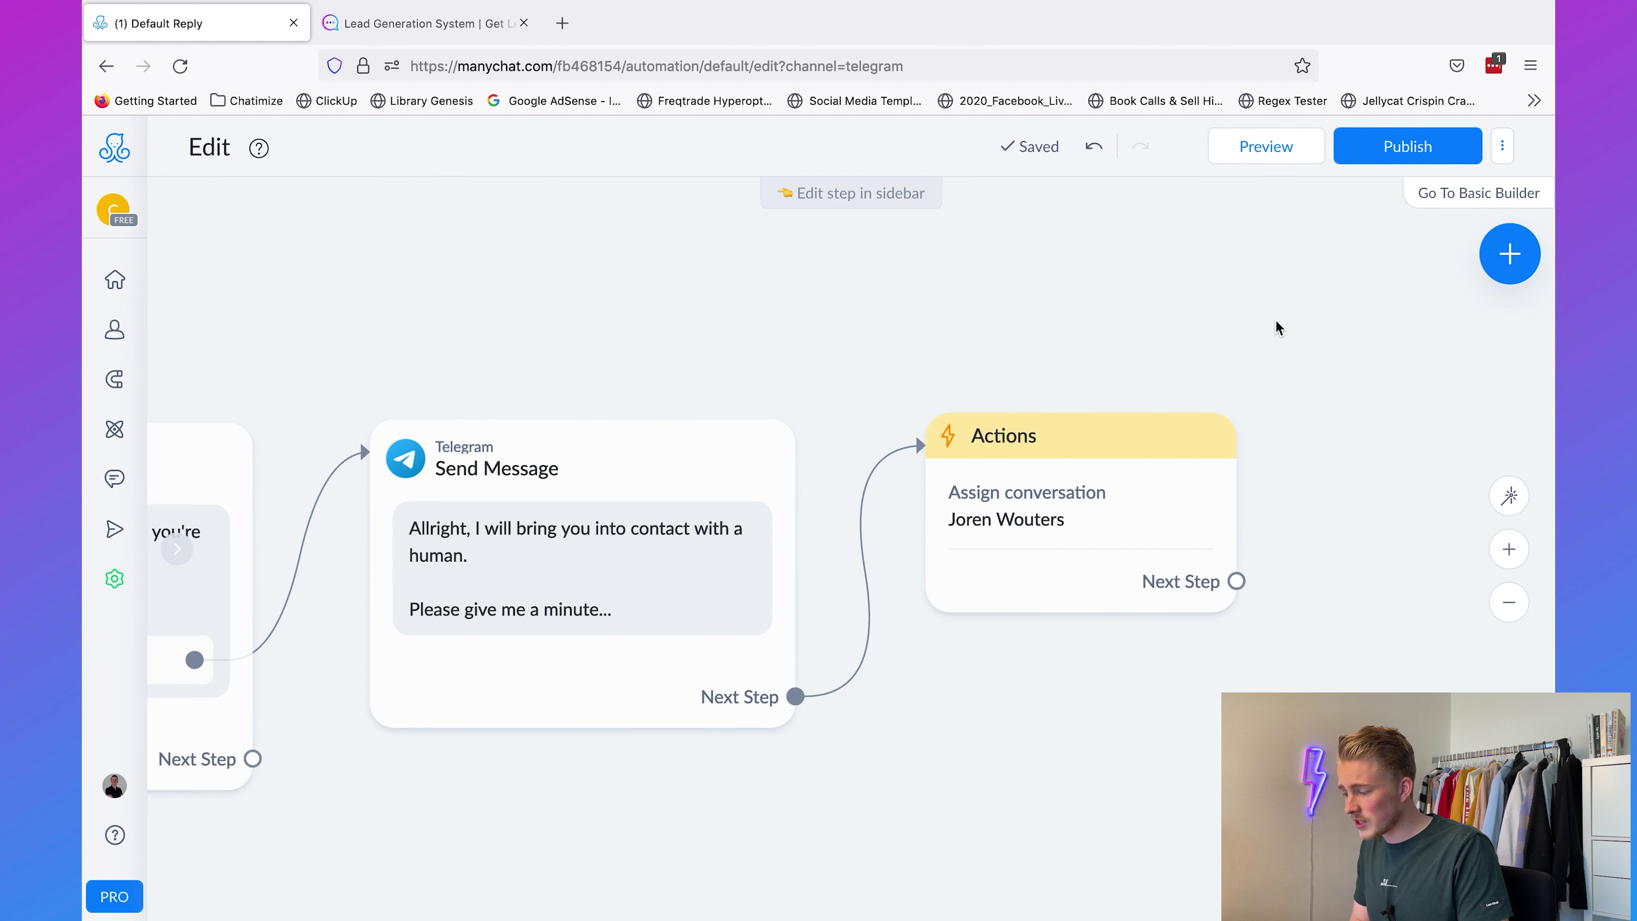
click(1389, 155)
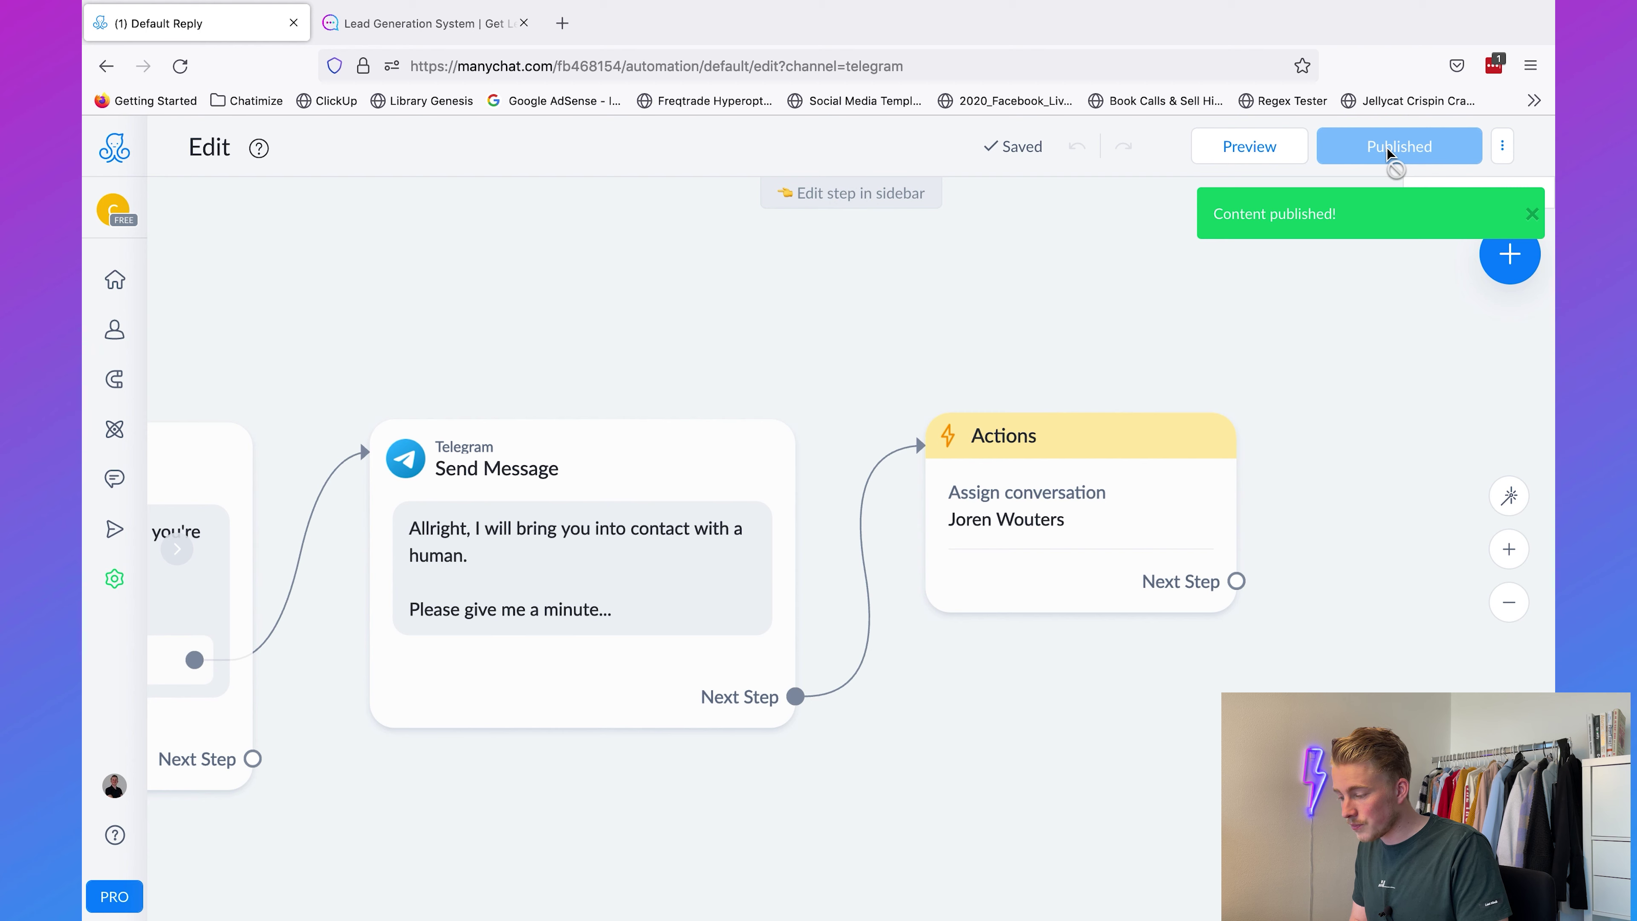
Step: Test in Telegram by sending 'what are your opening times' and choosing Yes, please!
key(ctrl+Up)
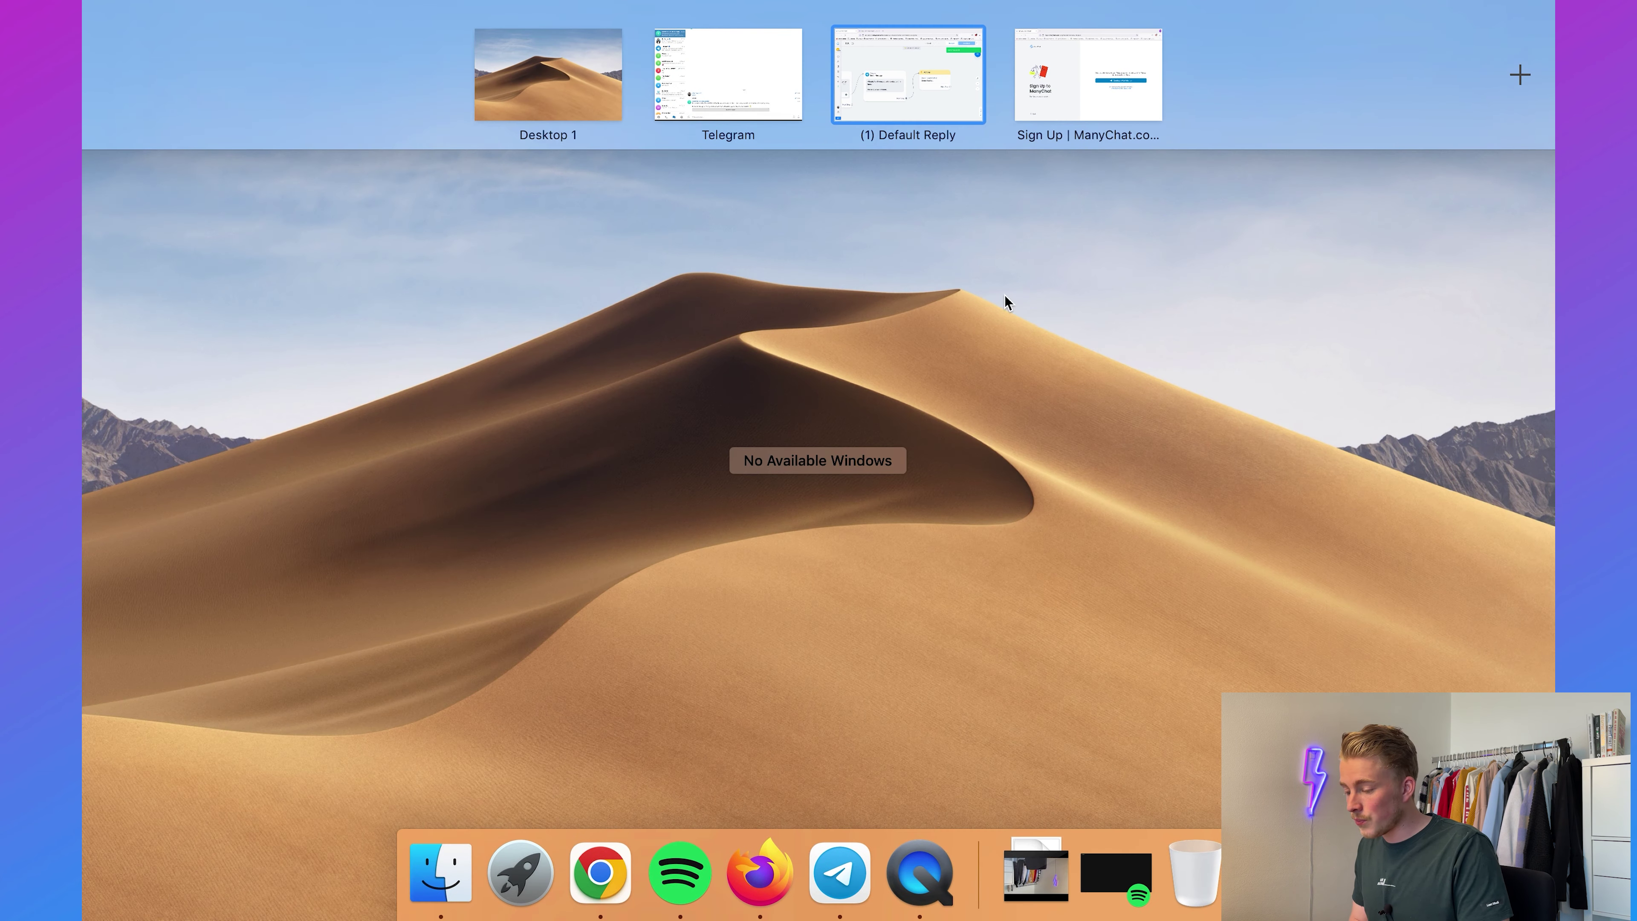
click(722, 73)
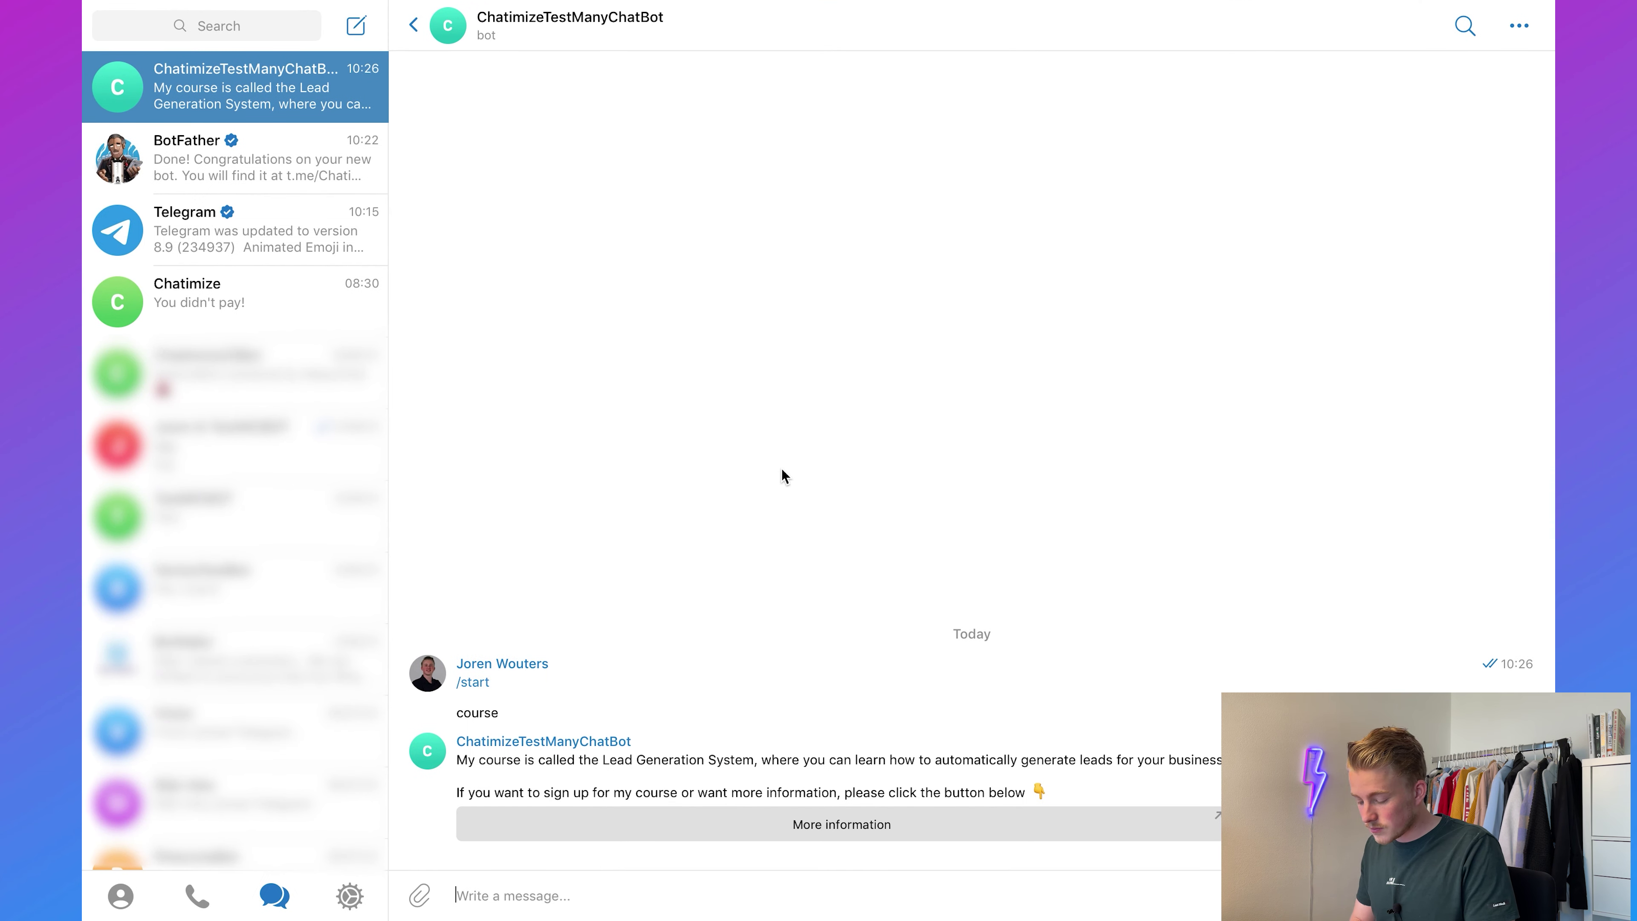
text(what a)
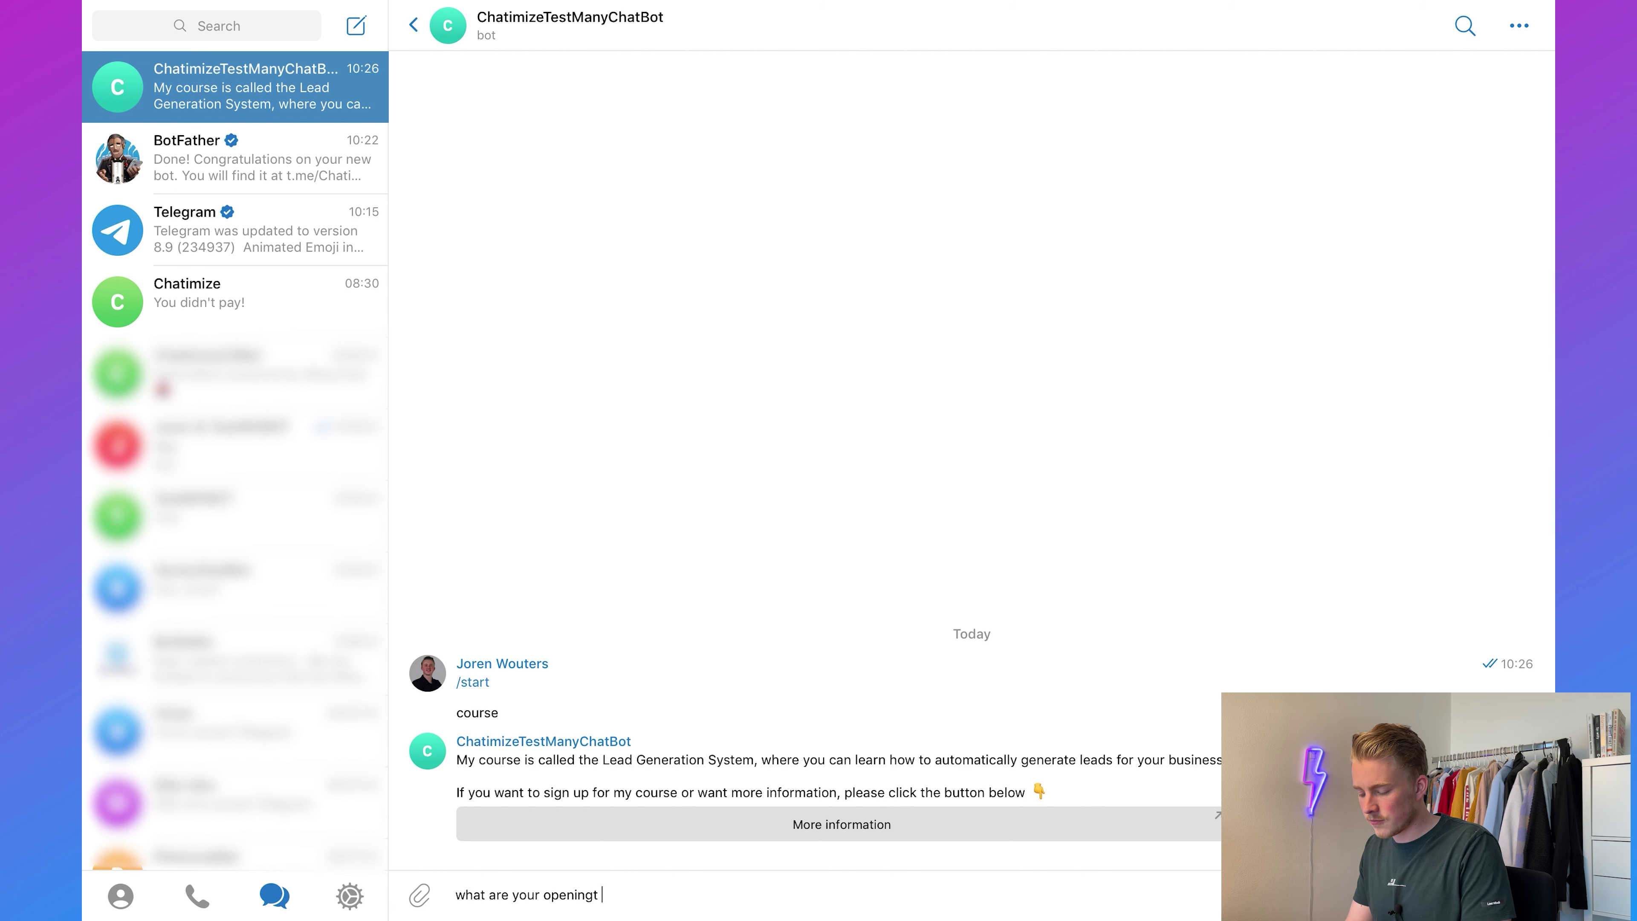
text(re your opening tim)
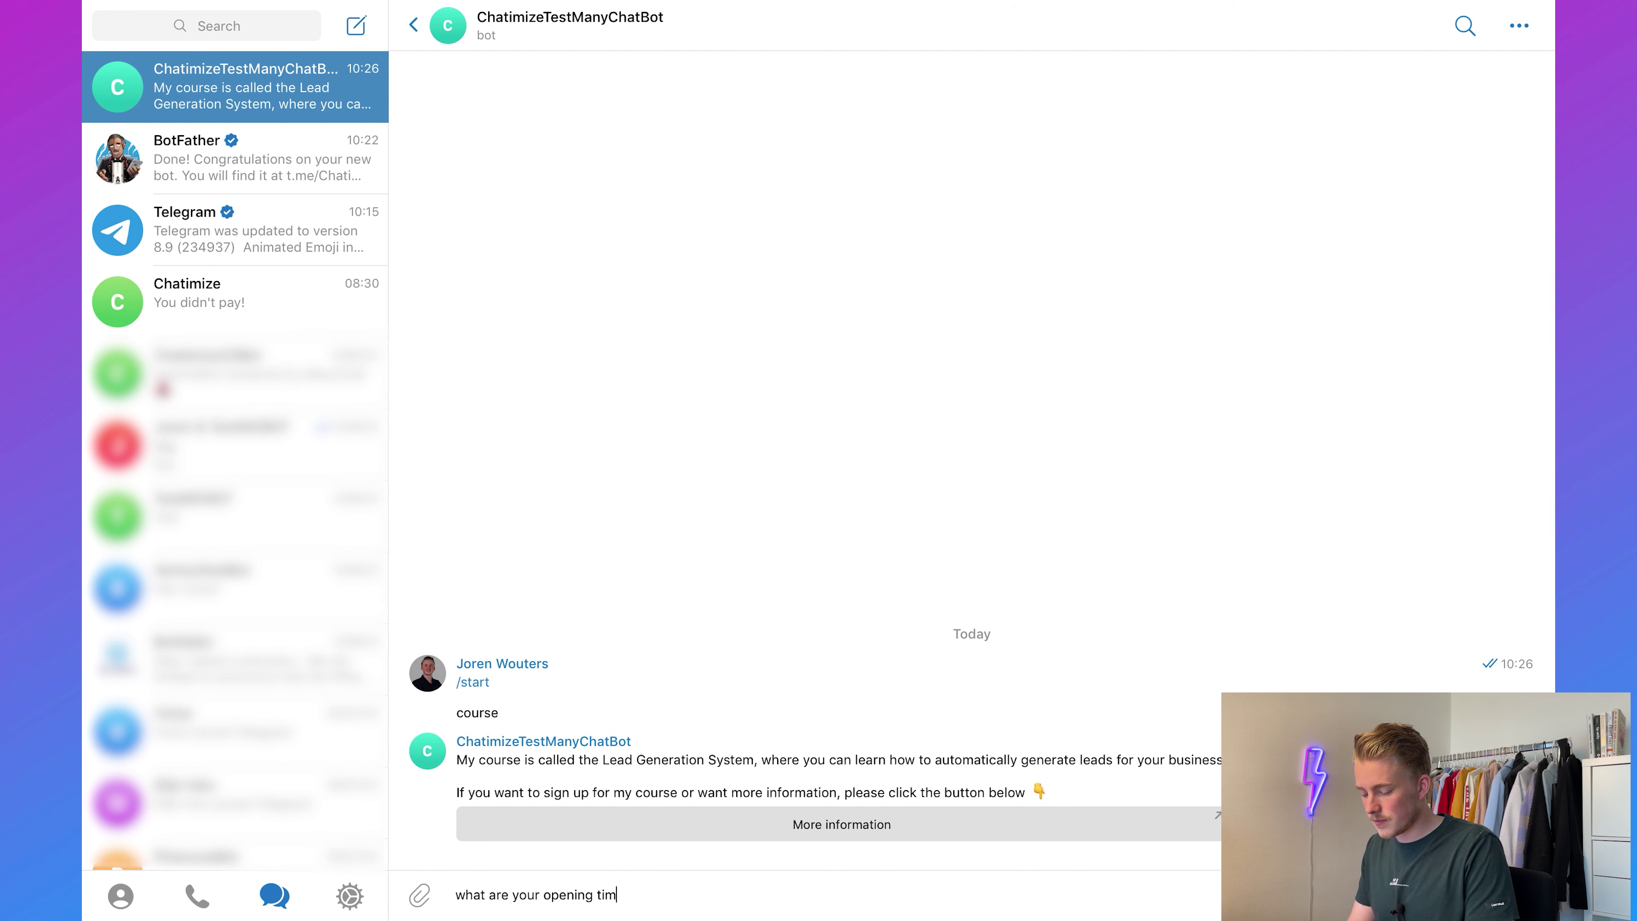
text(es)
key(Return)
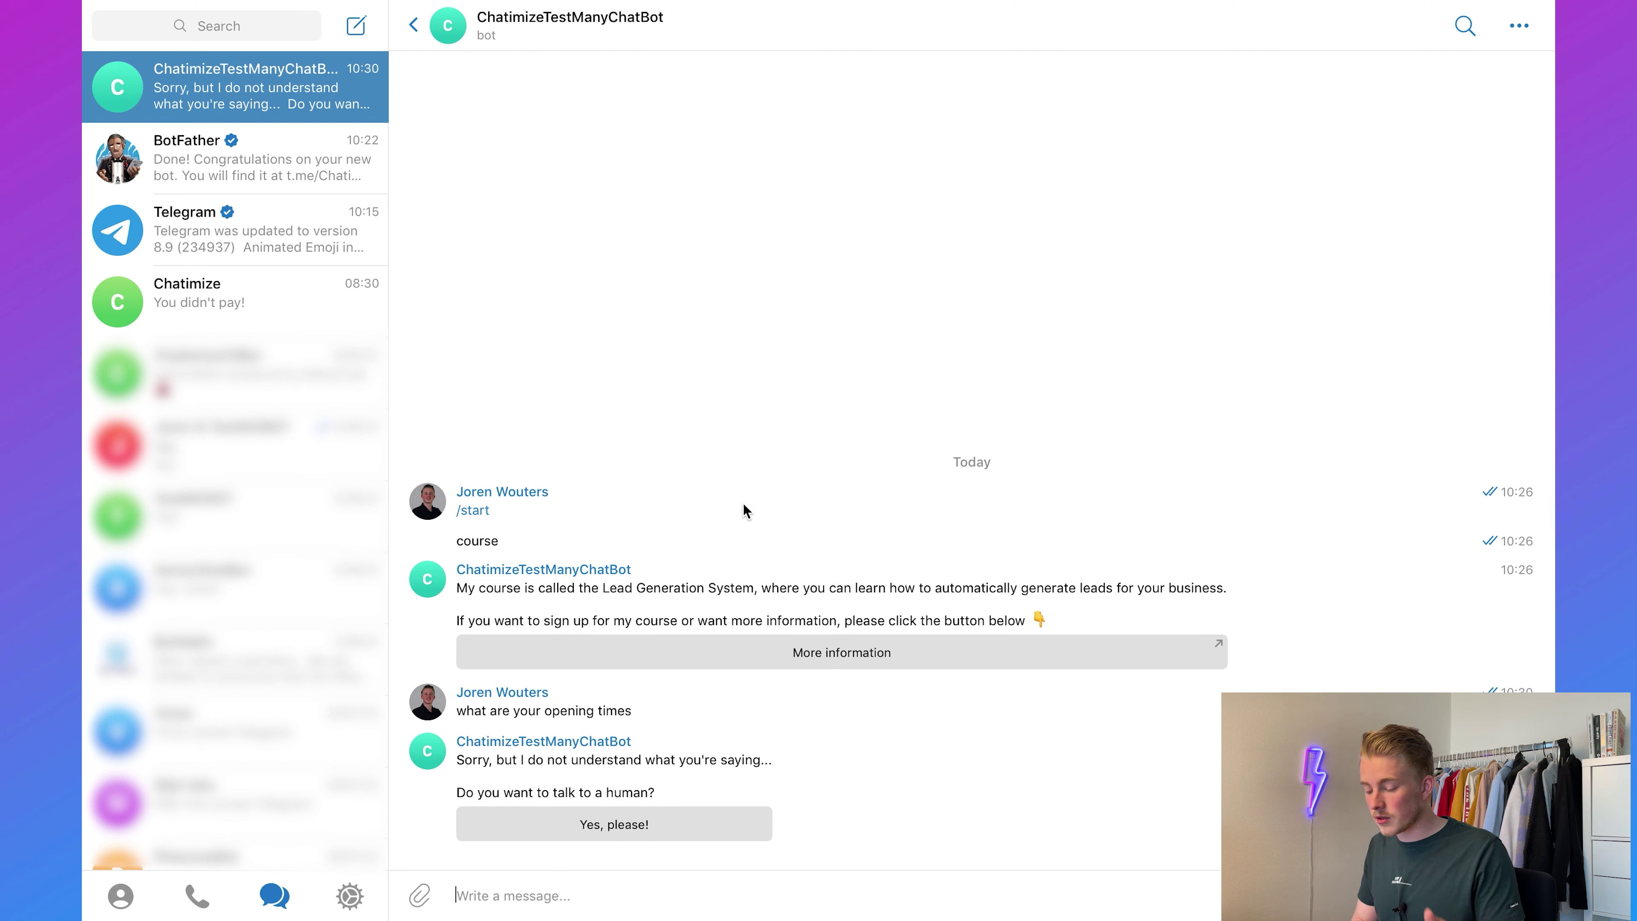
click(631, 830)
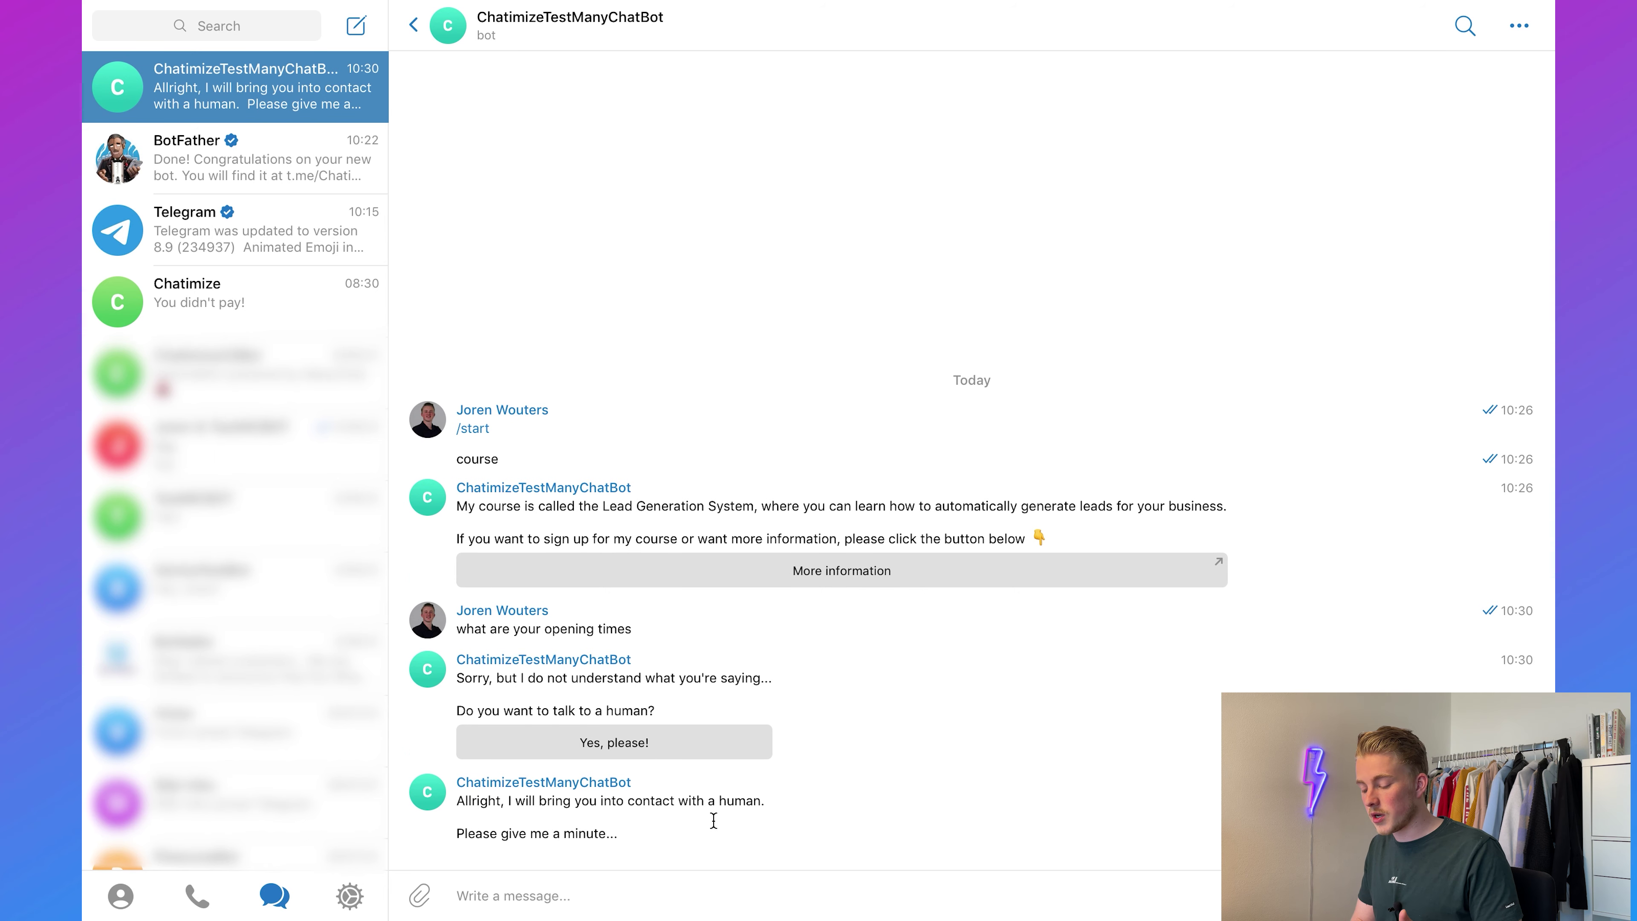
key(ctrl+Up)
key(ctrl+Right)
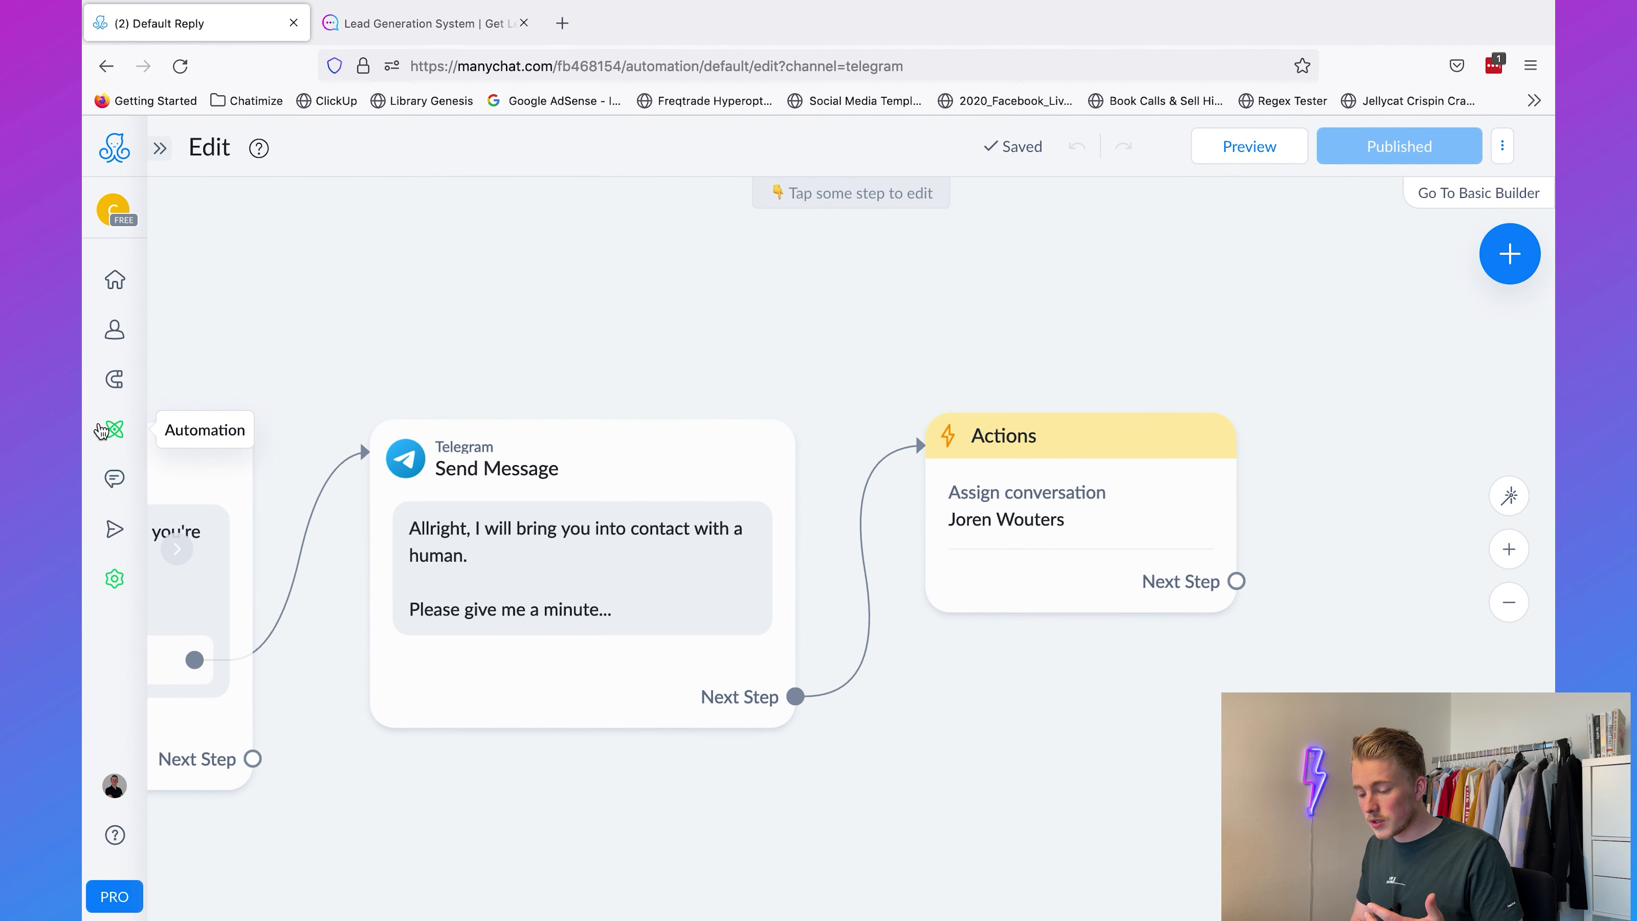
Step: Send a manual Live Chat reply to the Telegram contact introducing yourself and asking how you can help
click(114, 479)
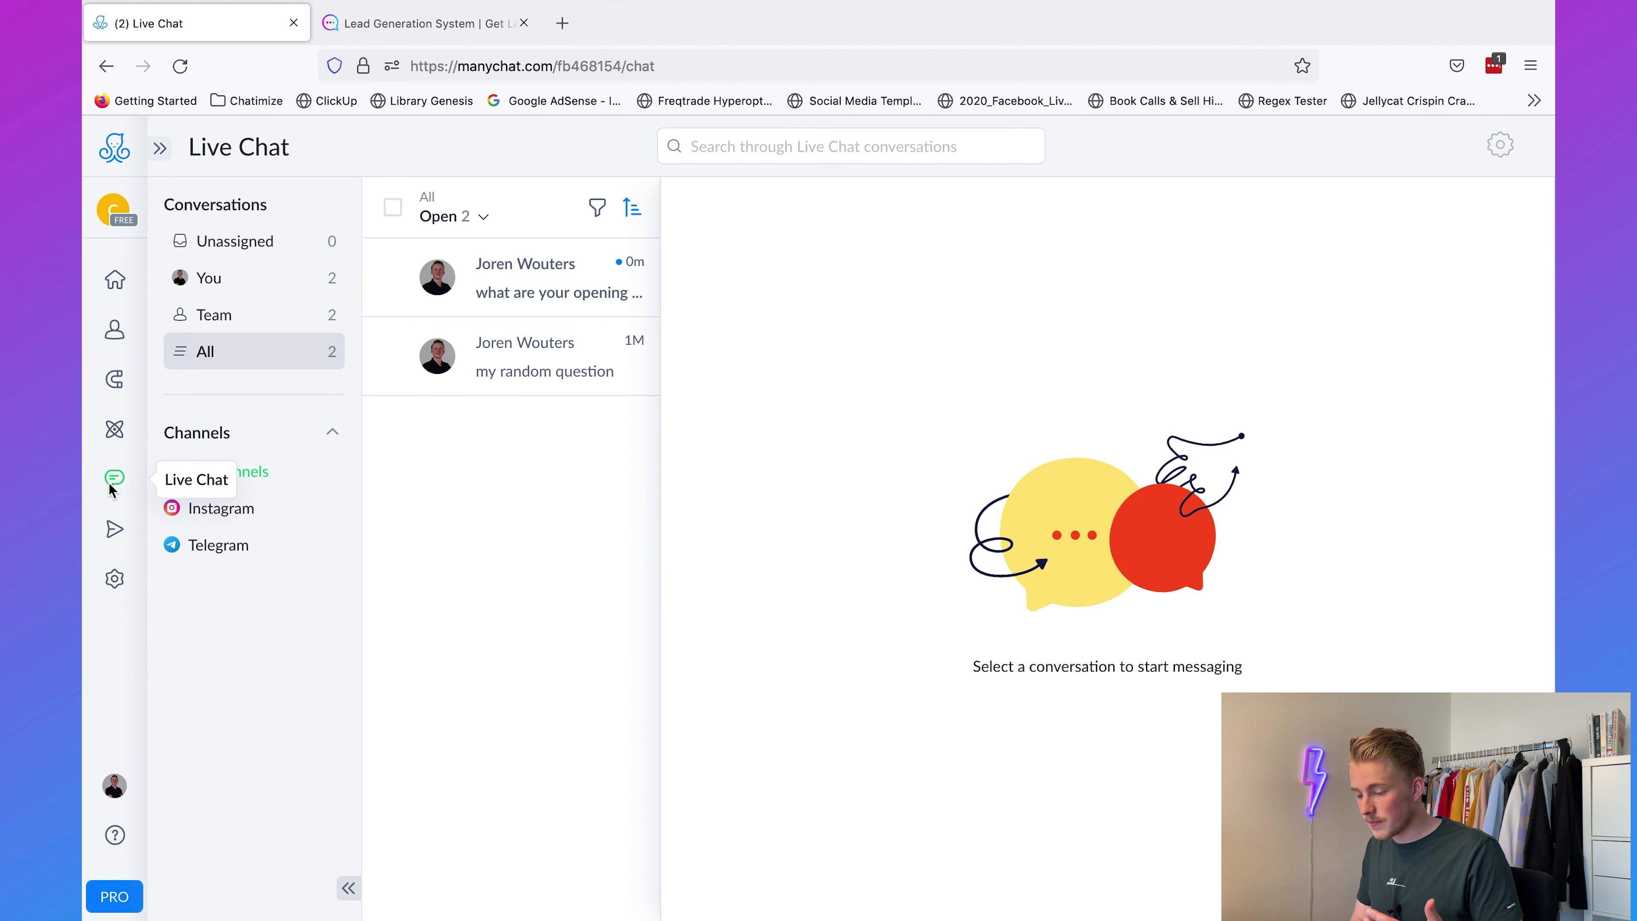
click(542, 292)
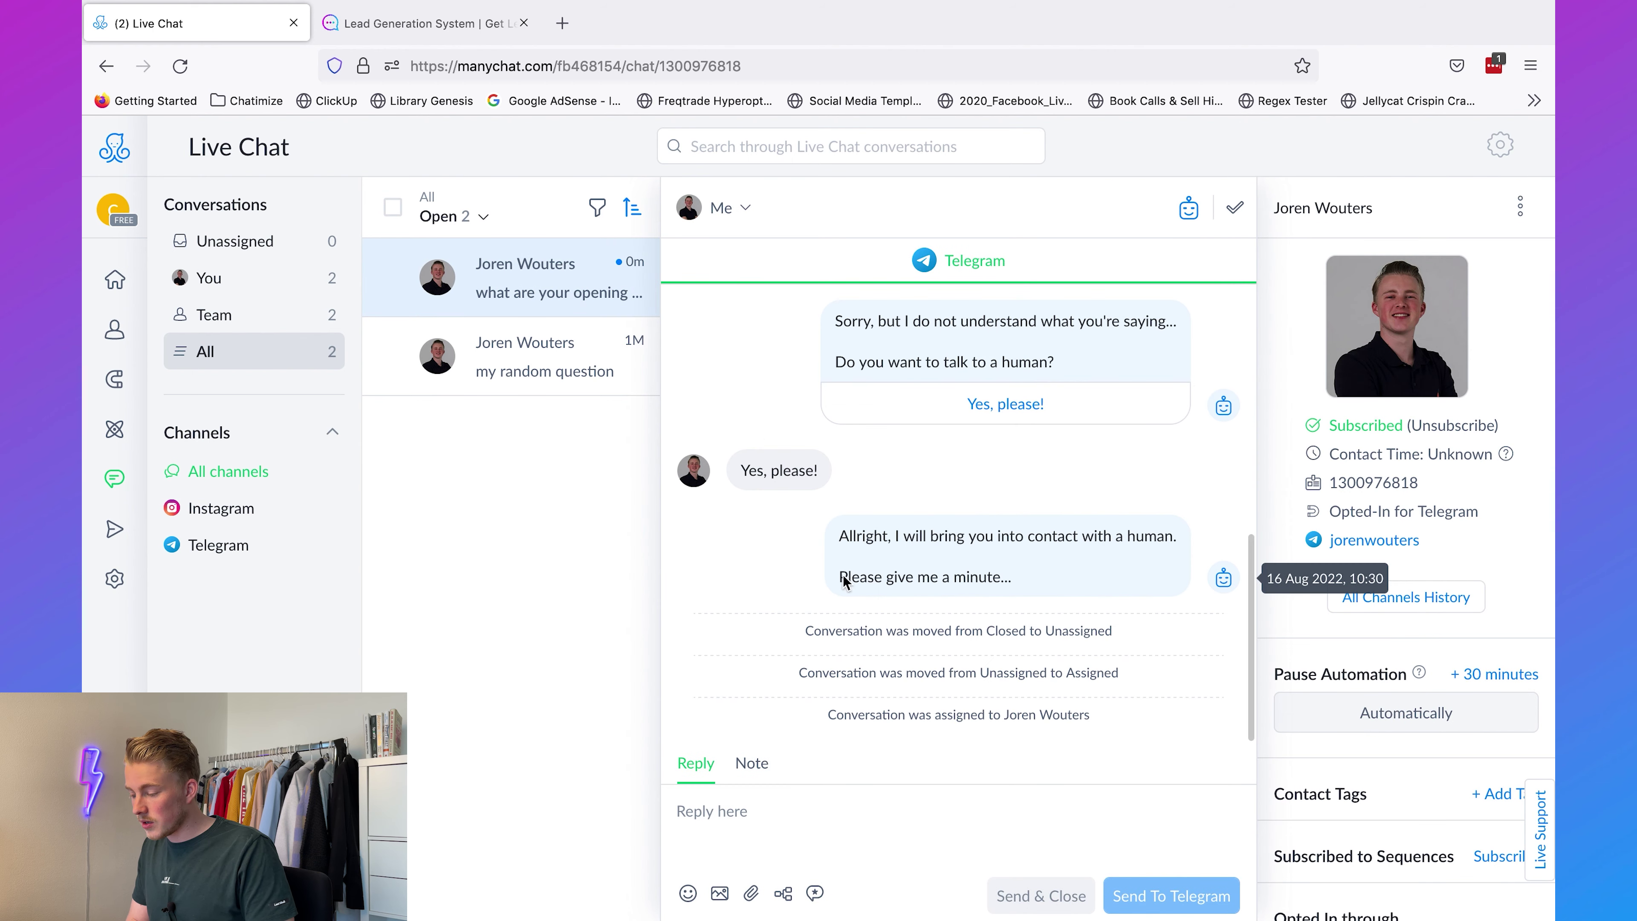
scroll(832, 568, up, 2)
scroll(842, 576, up, 5)
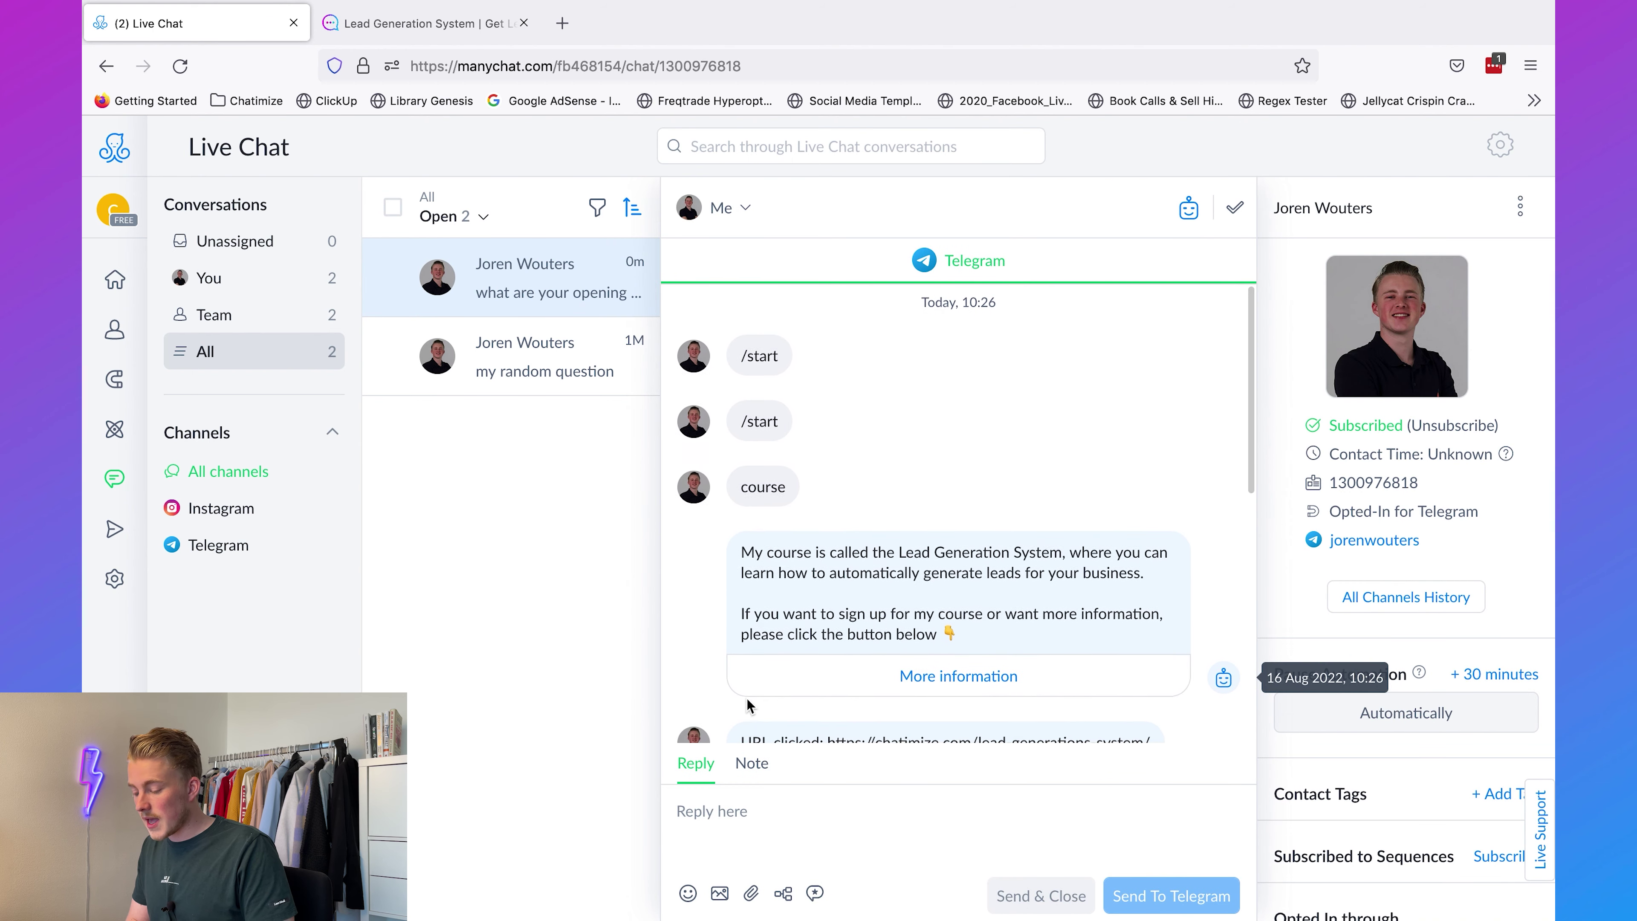
scroll(842, 513, down, 10)
click(761, 824)
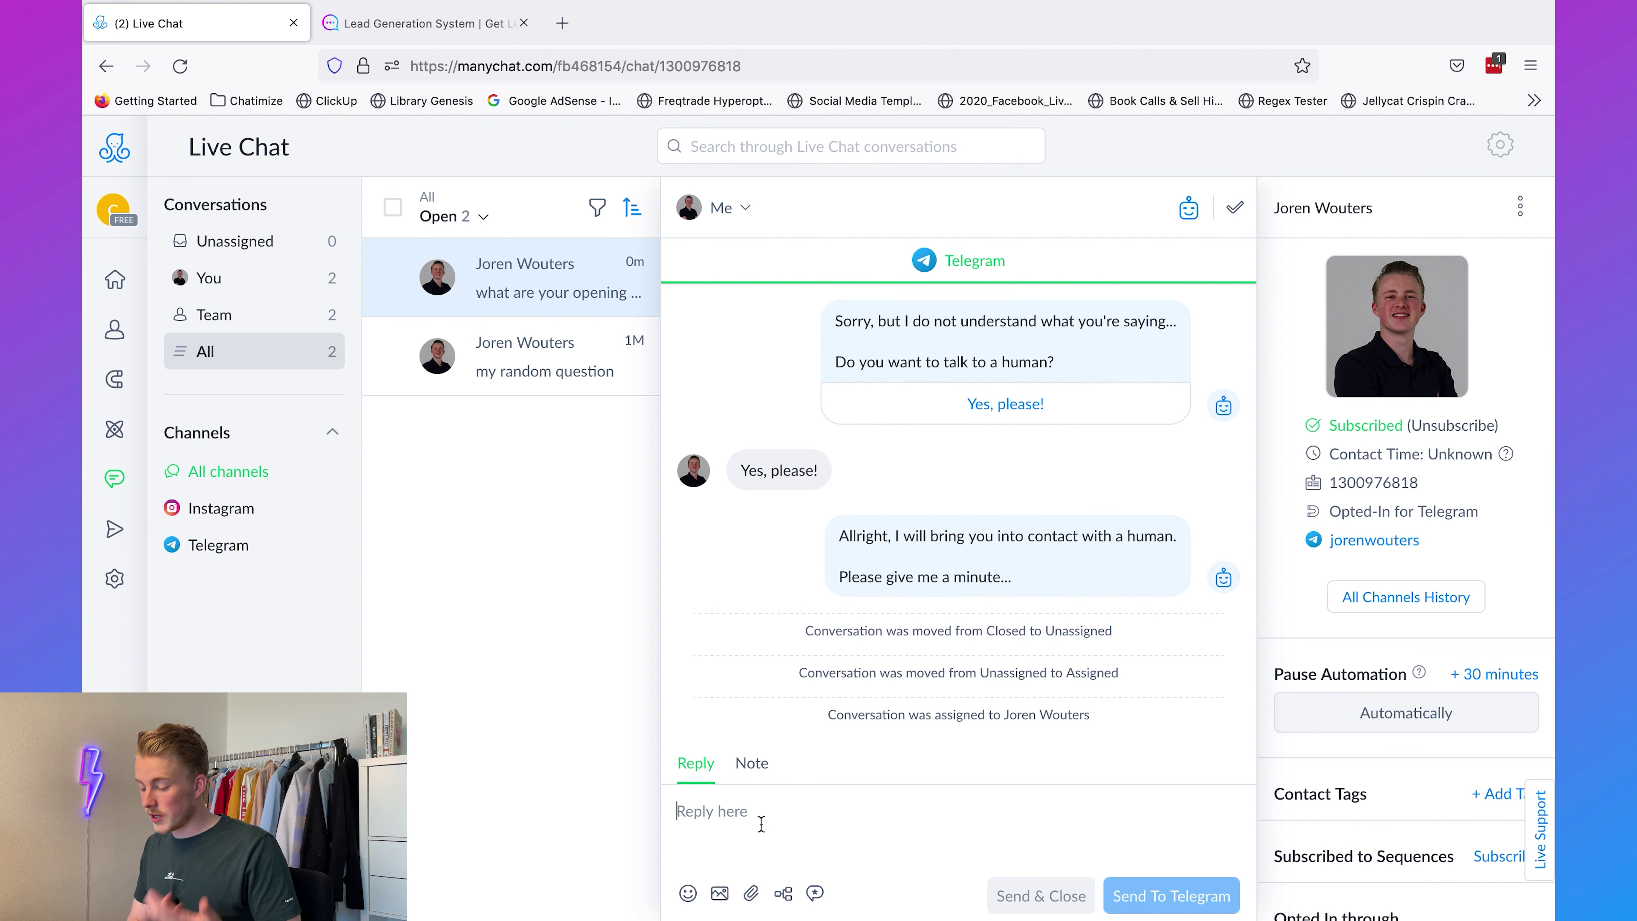
text(Allright, Joren here. )
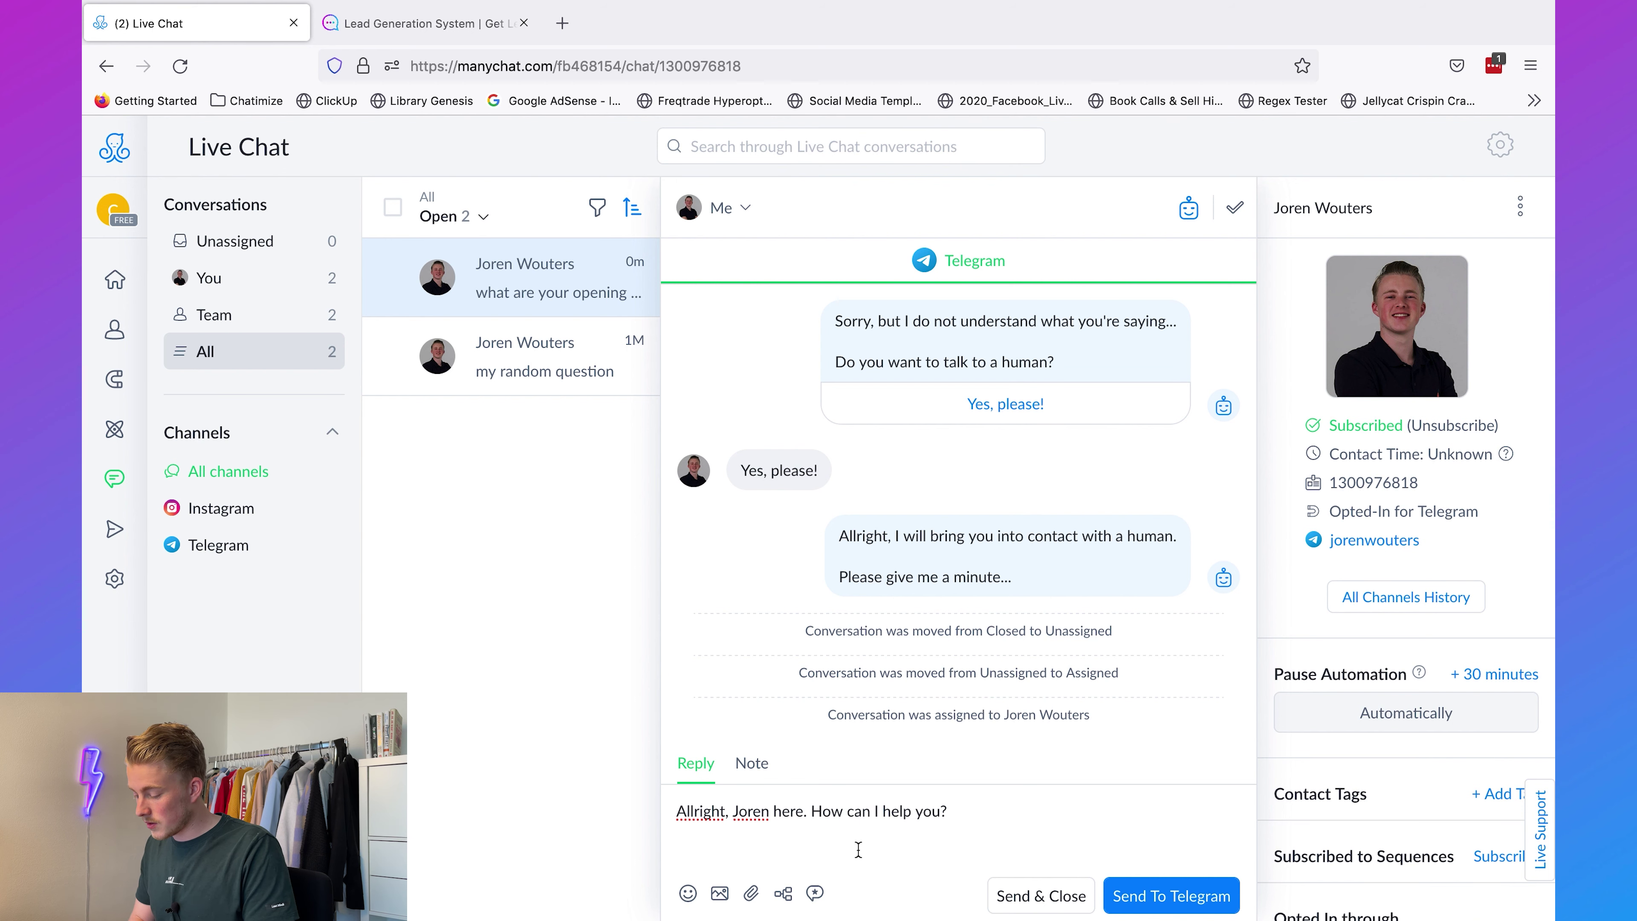
text(How can I help you?)
click(1137, 900)
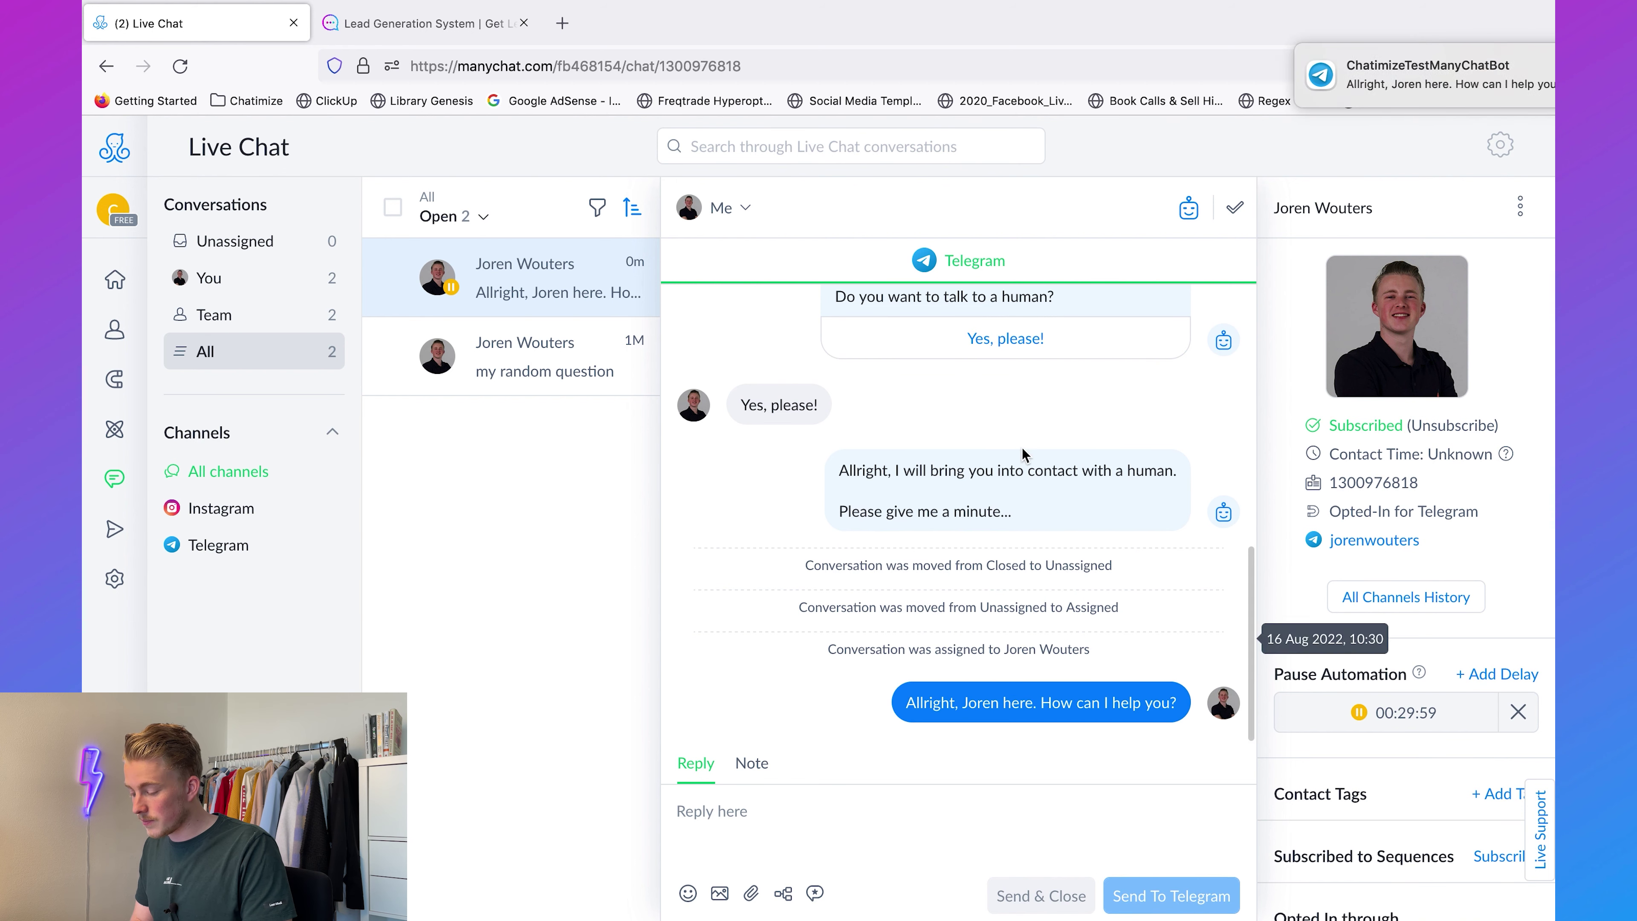
key(ctrl+Up)
click(738, 51)
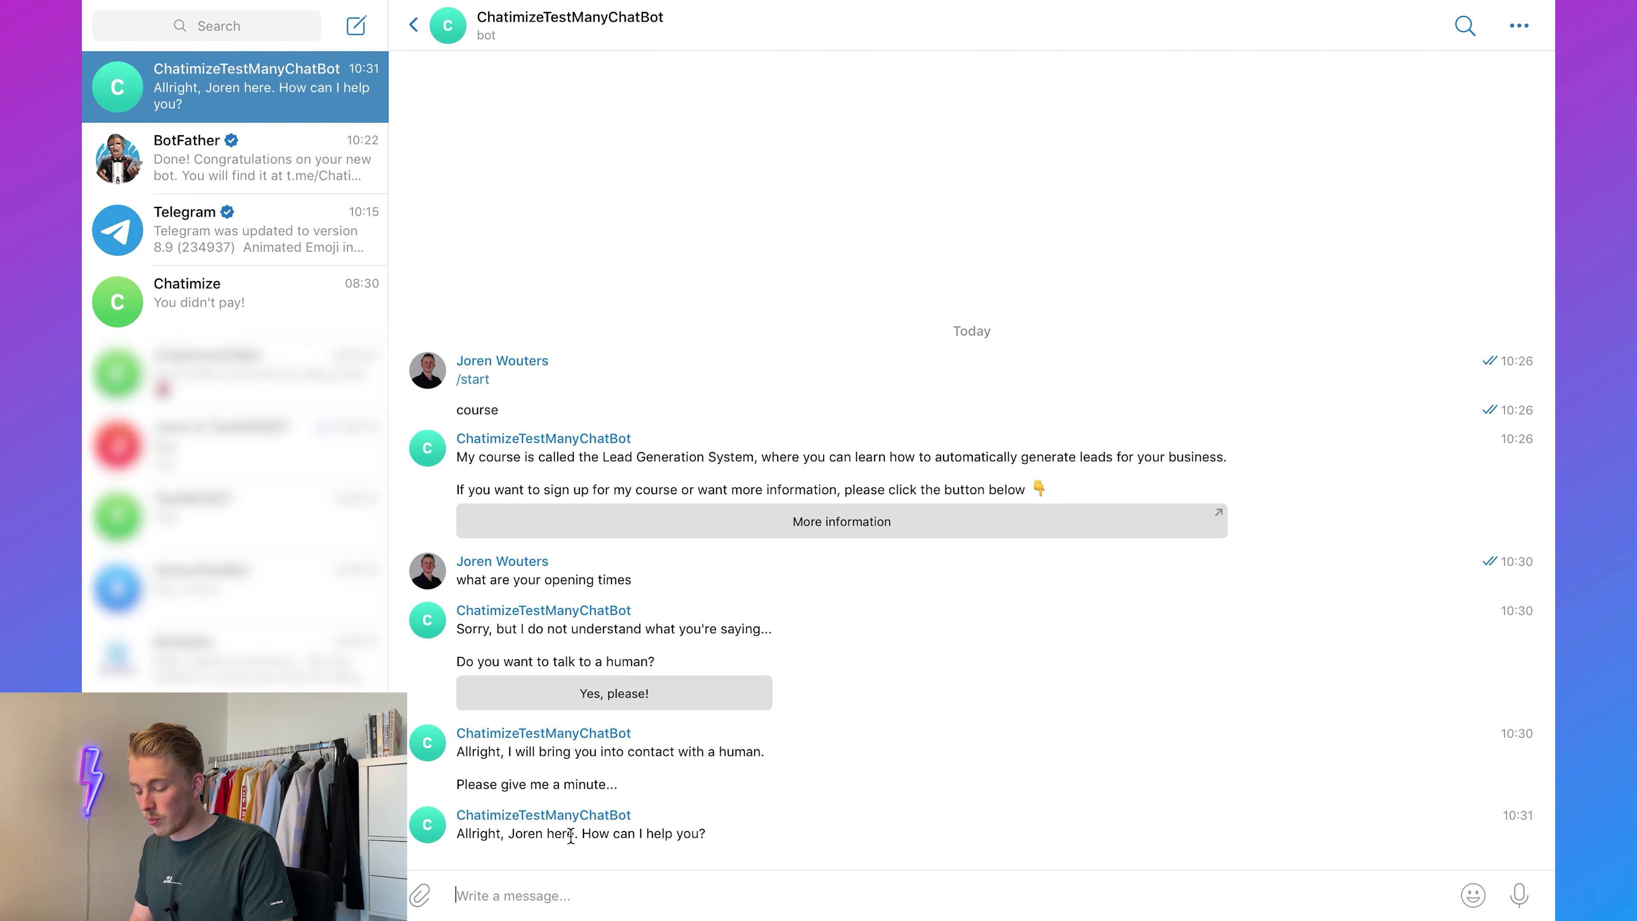
Step: Send 'I want to know your opening times' to the bot, then return to ManyChat Live Chat
text(I wan)
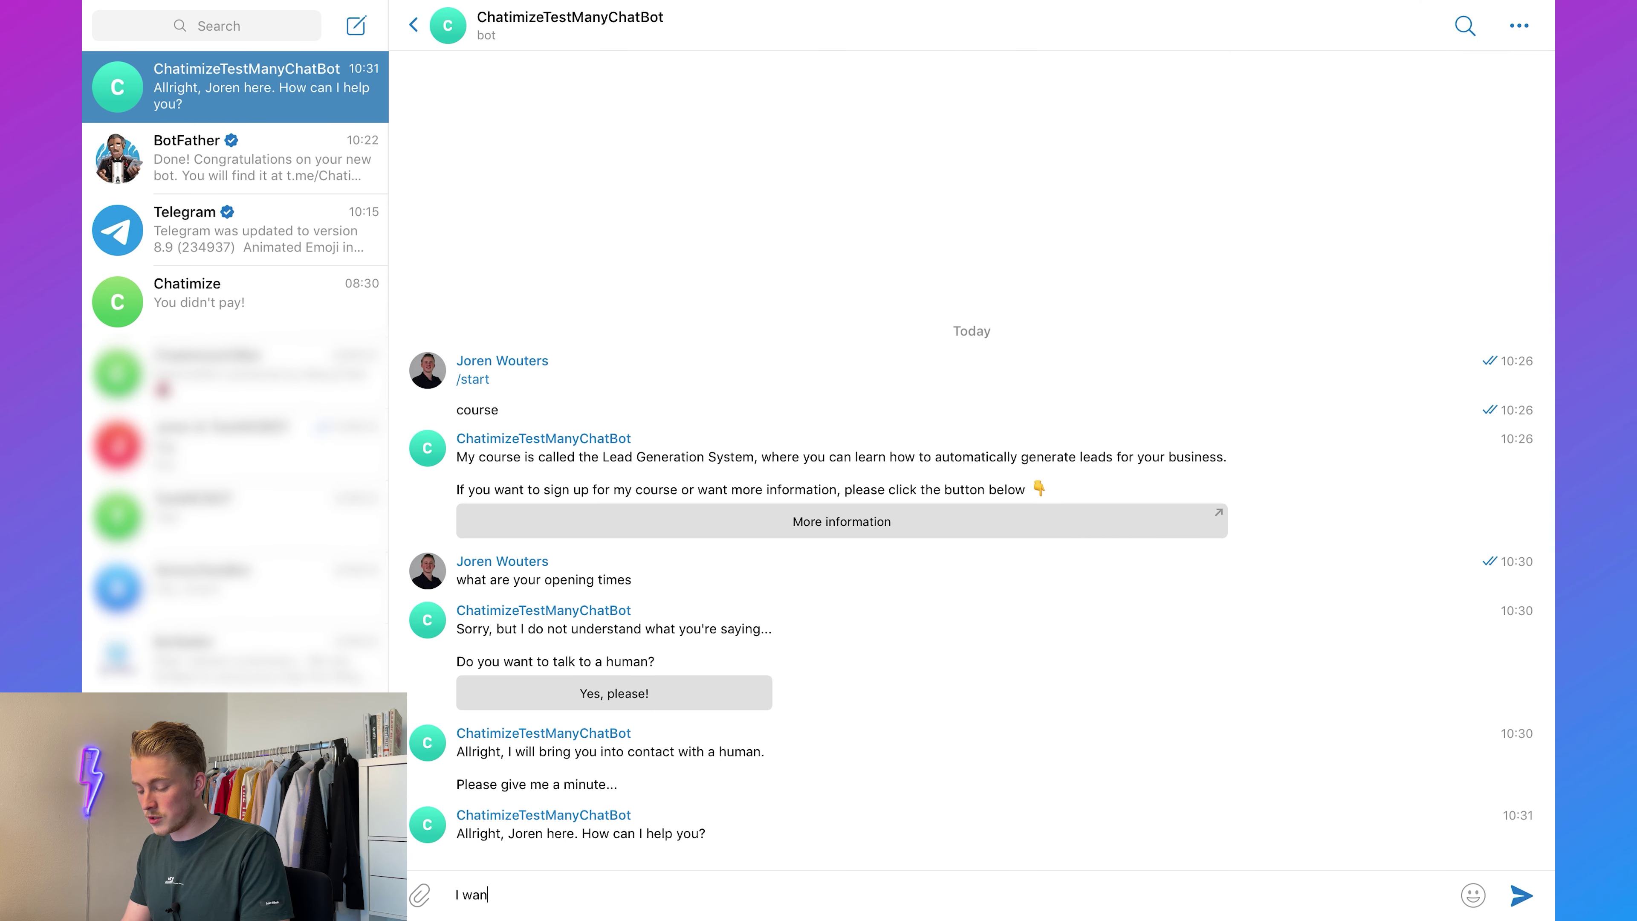
text(t to know you r opening times)
key(Return)
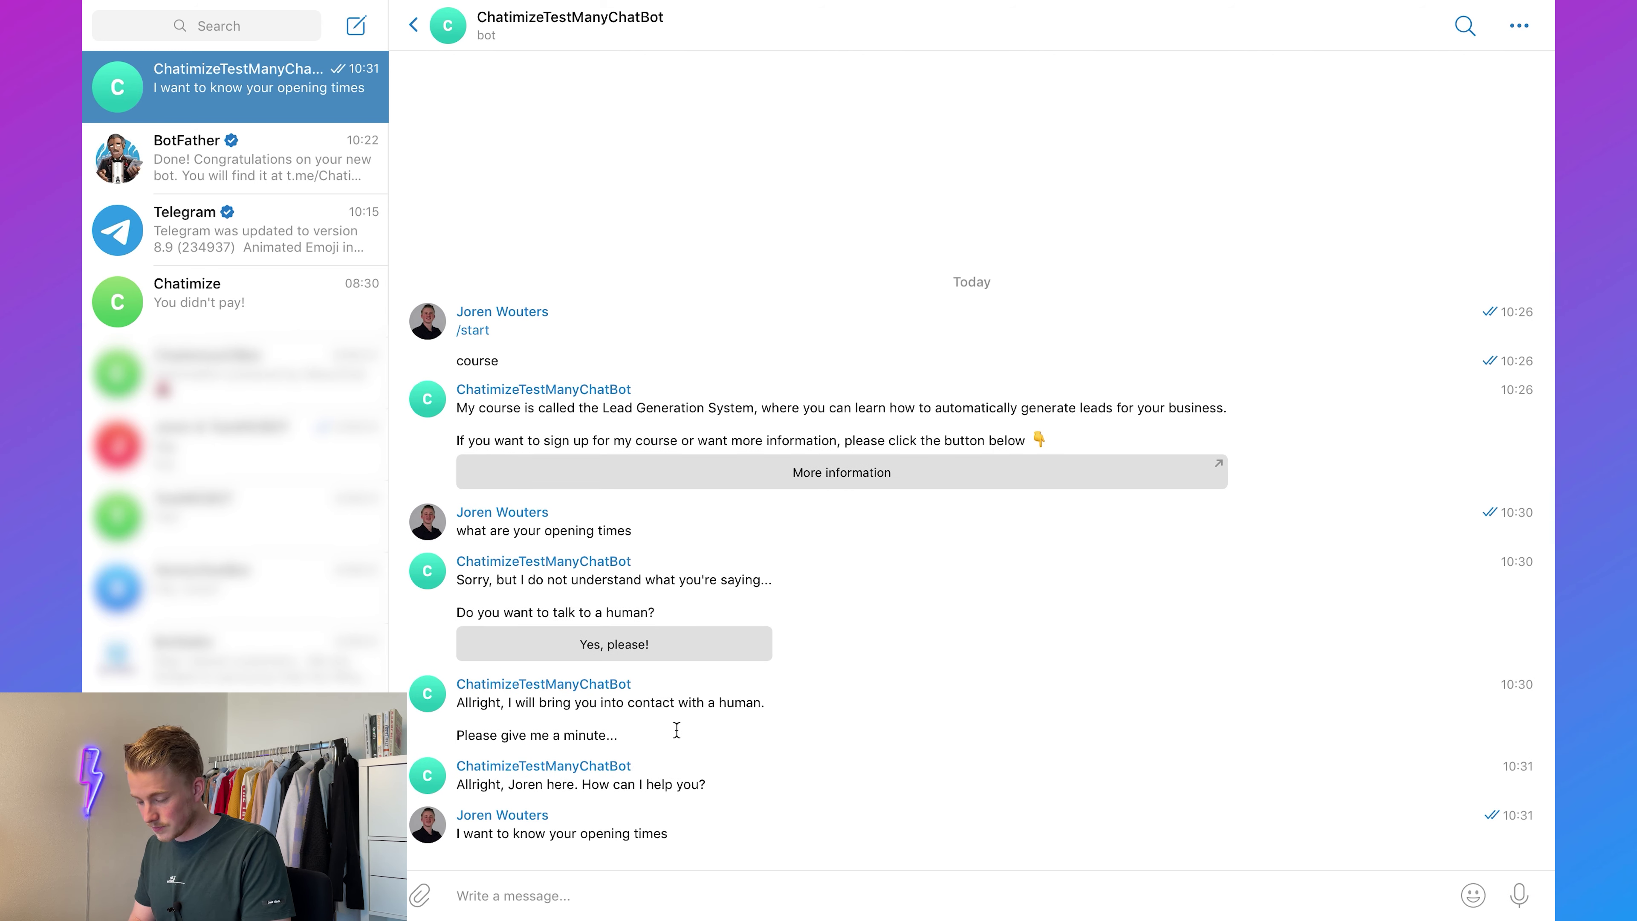
key(ctrl+Up)
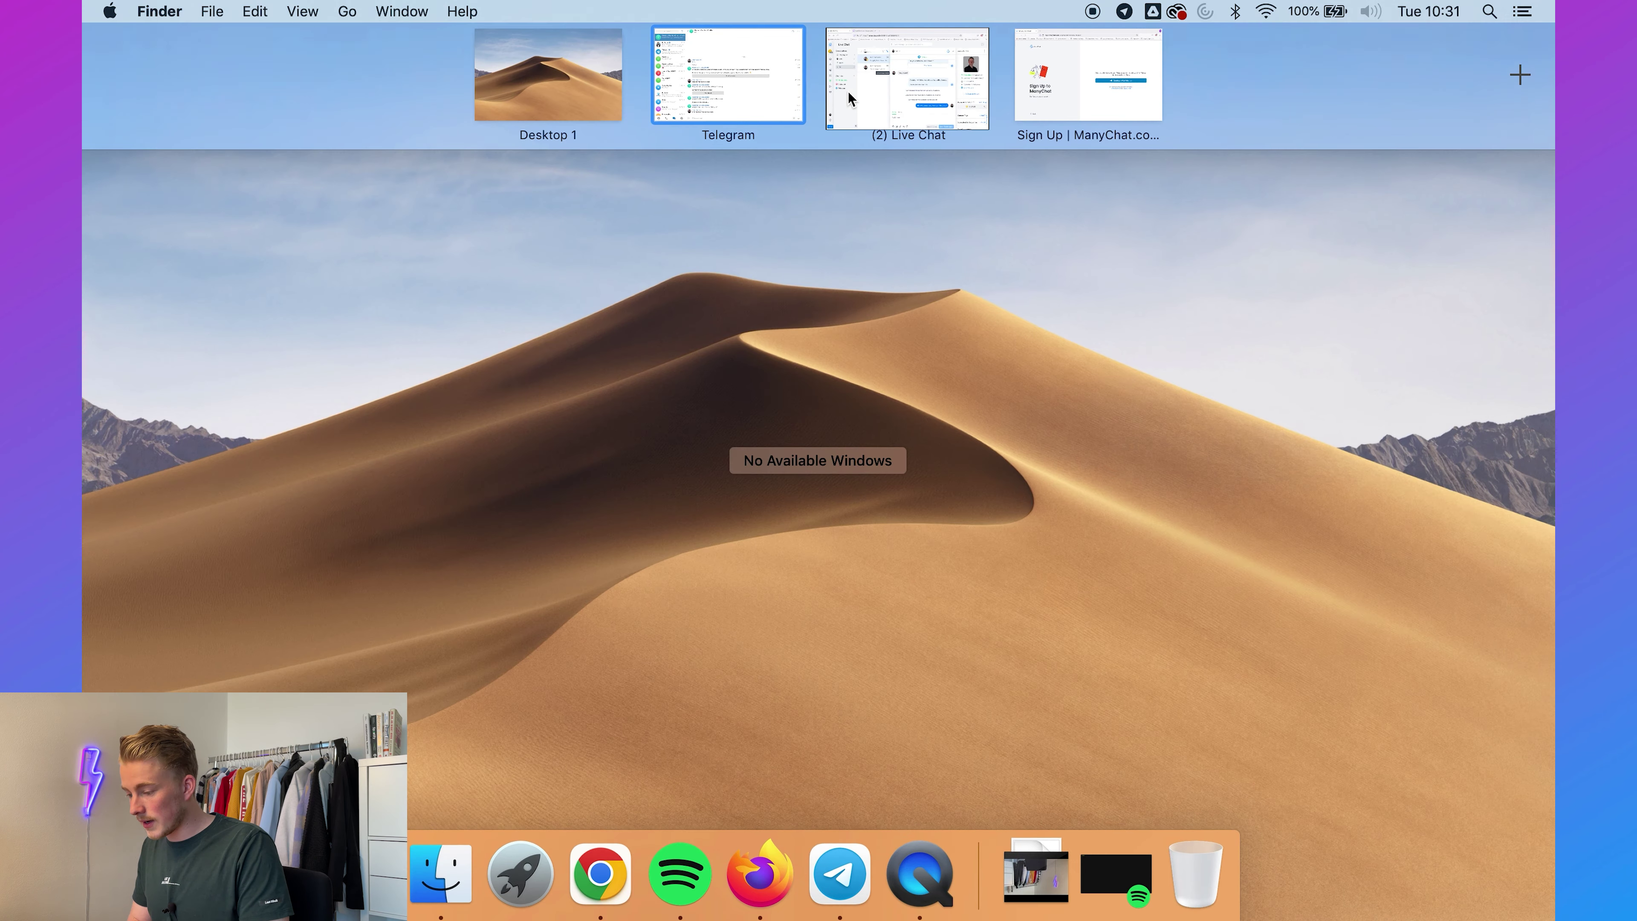
click(903, 79)
Step: Reply 'Close', close the conversation, and remove the contact's automation pause
click(773, 822)
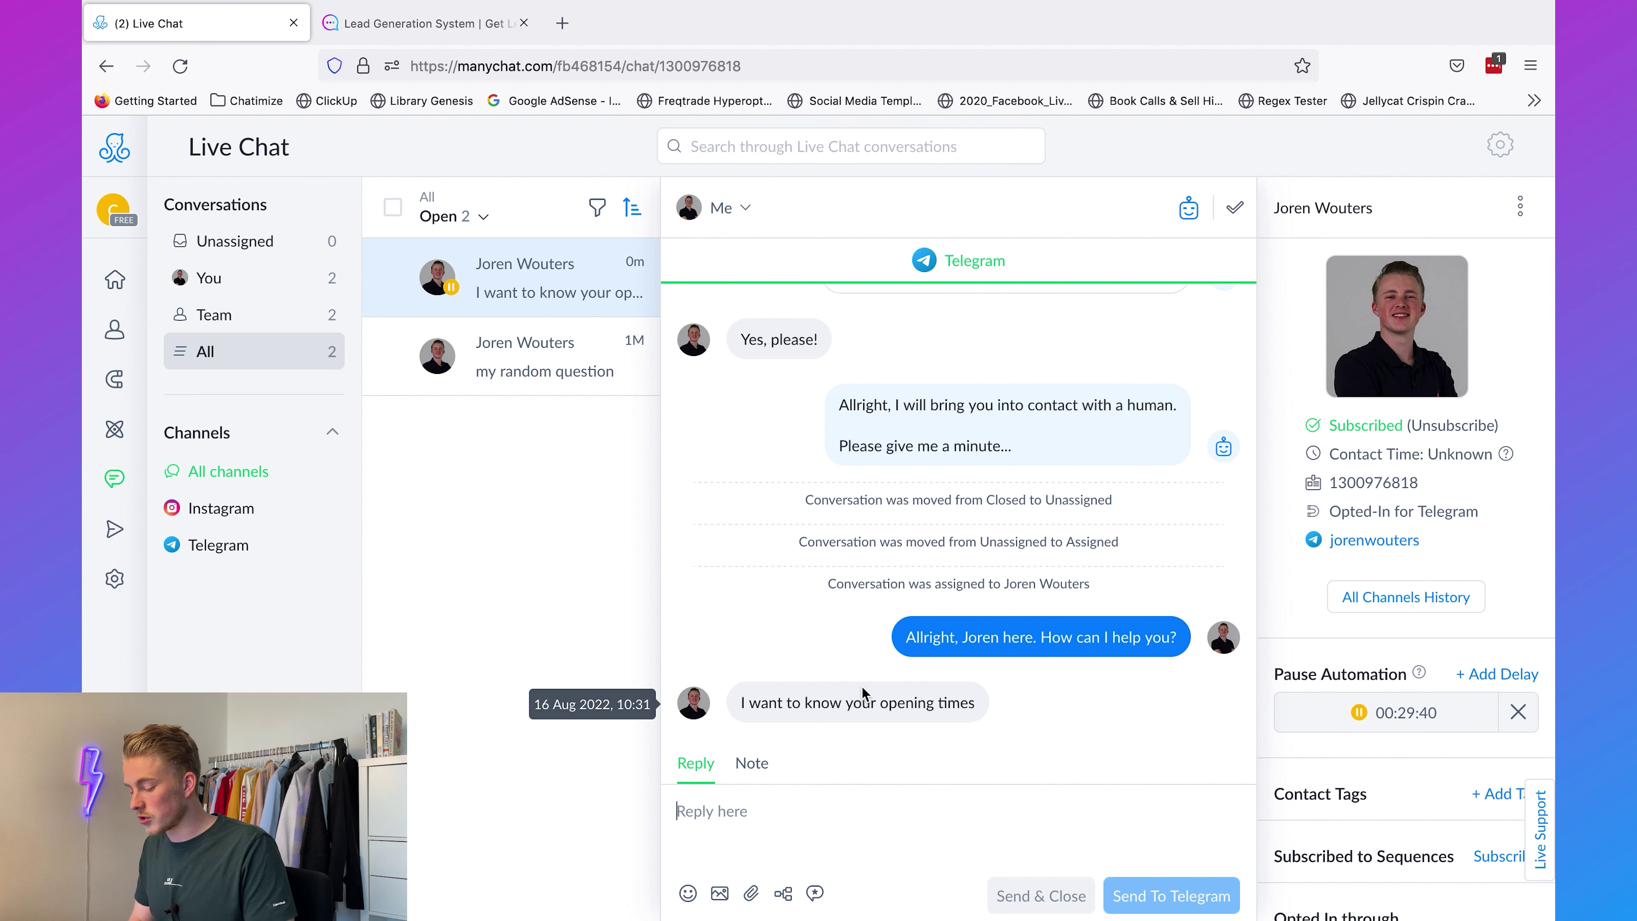
text(Close)
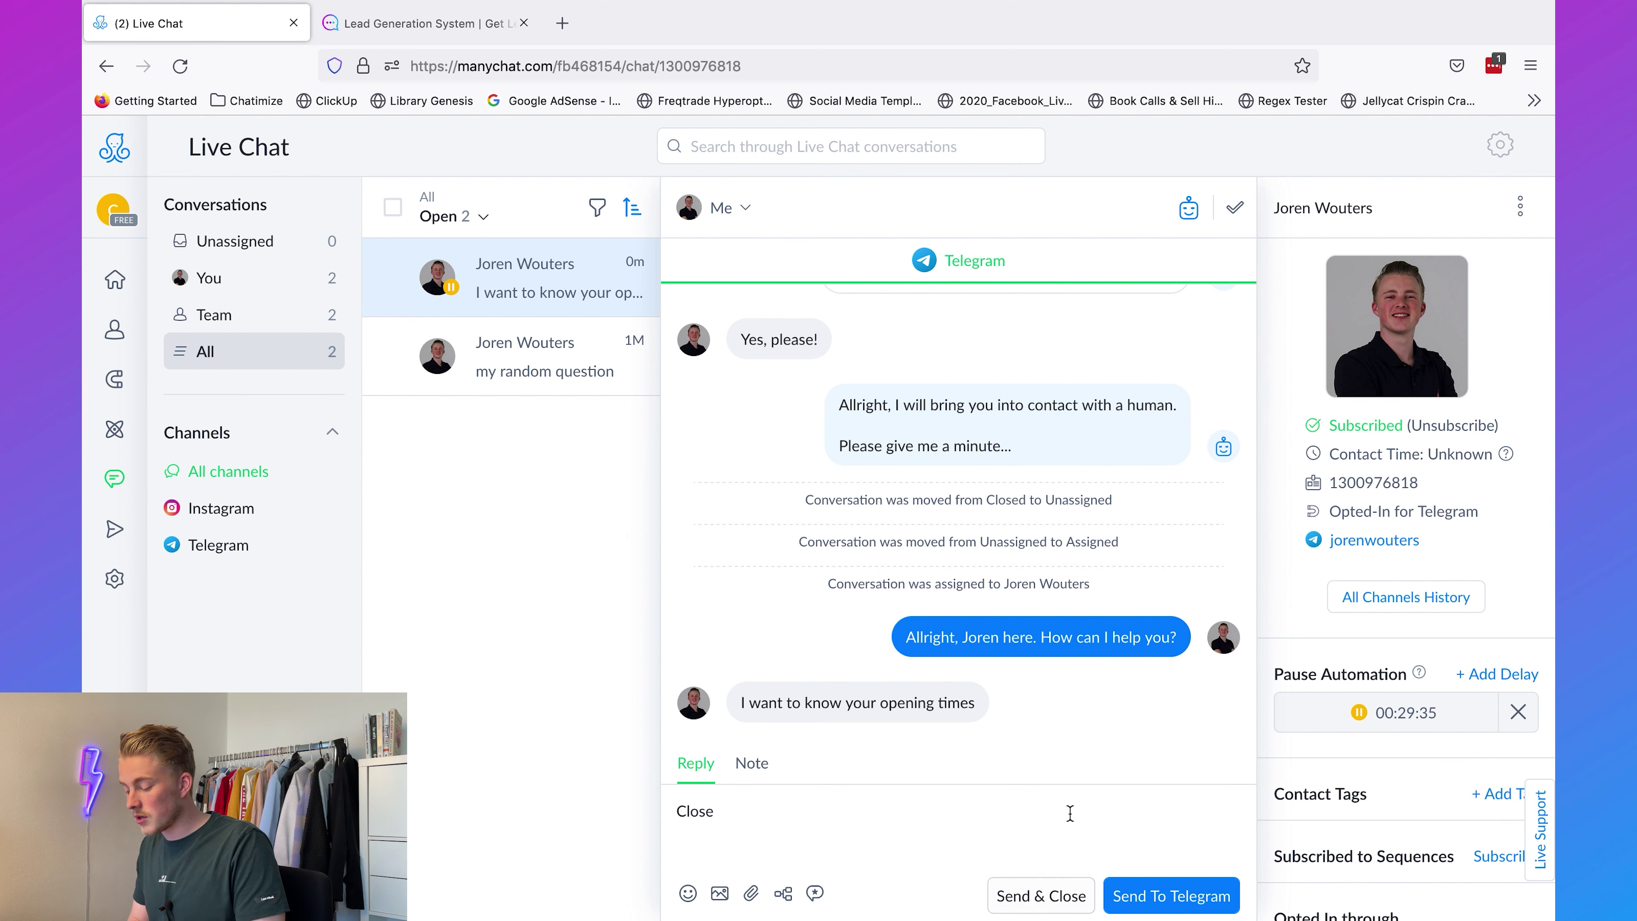
click(1065, 893)
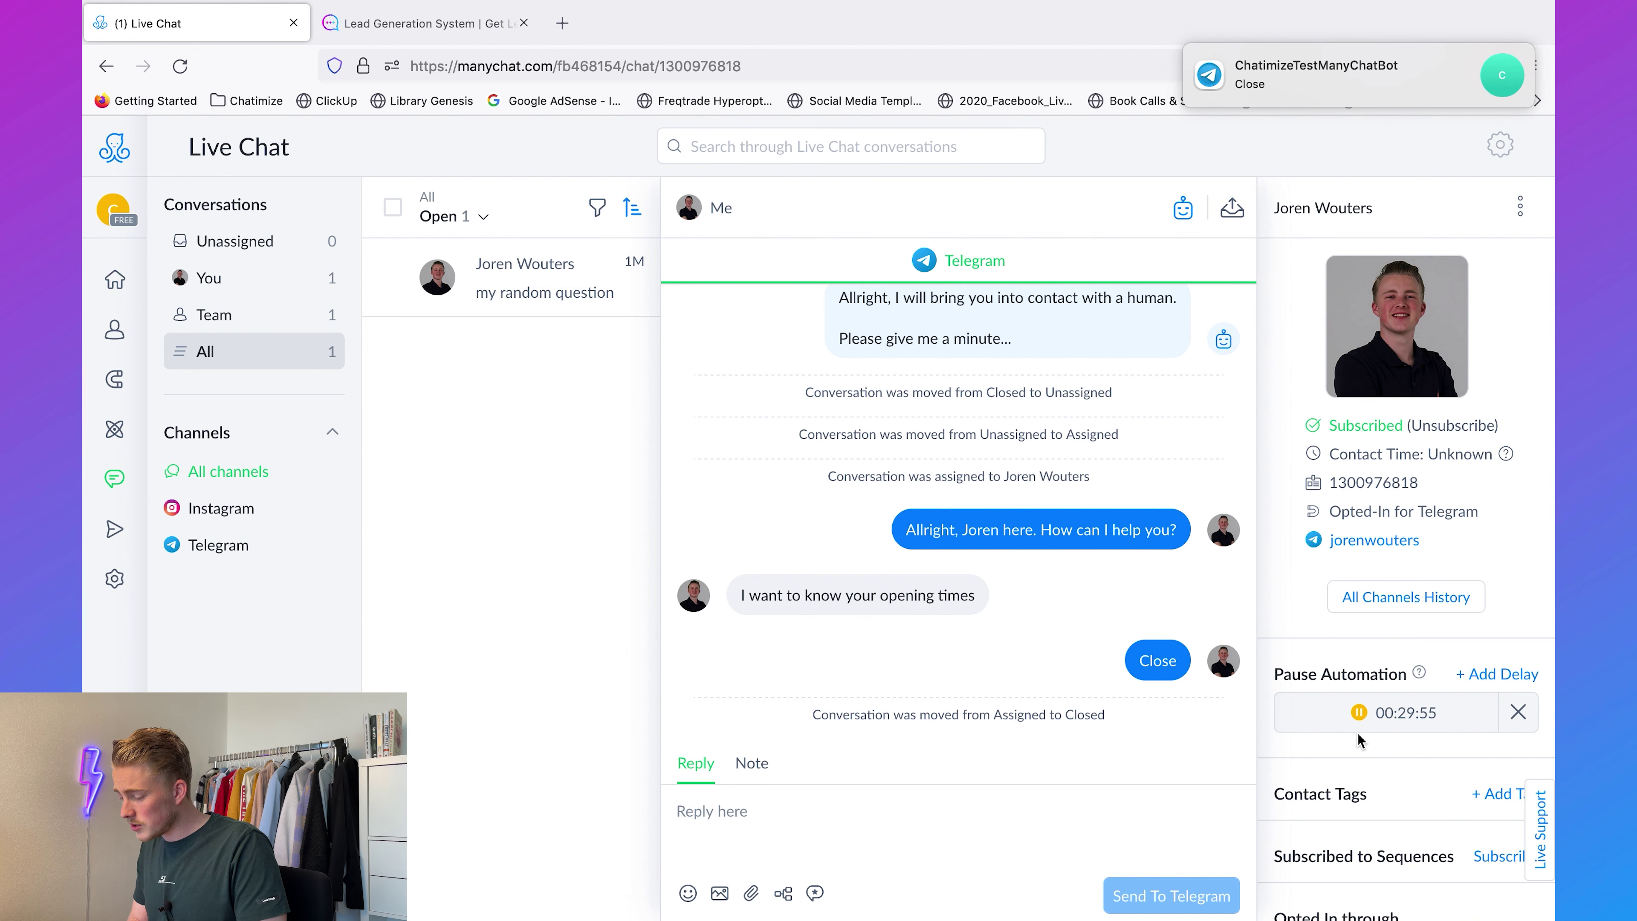
click(1518, 715)
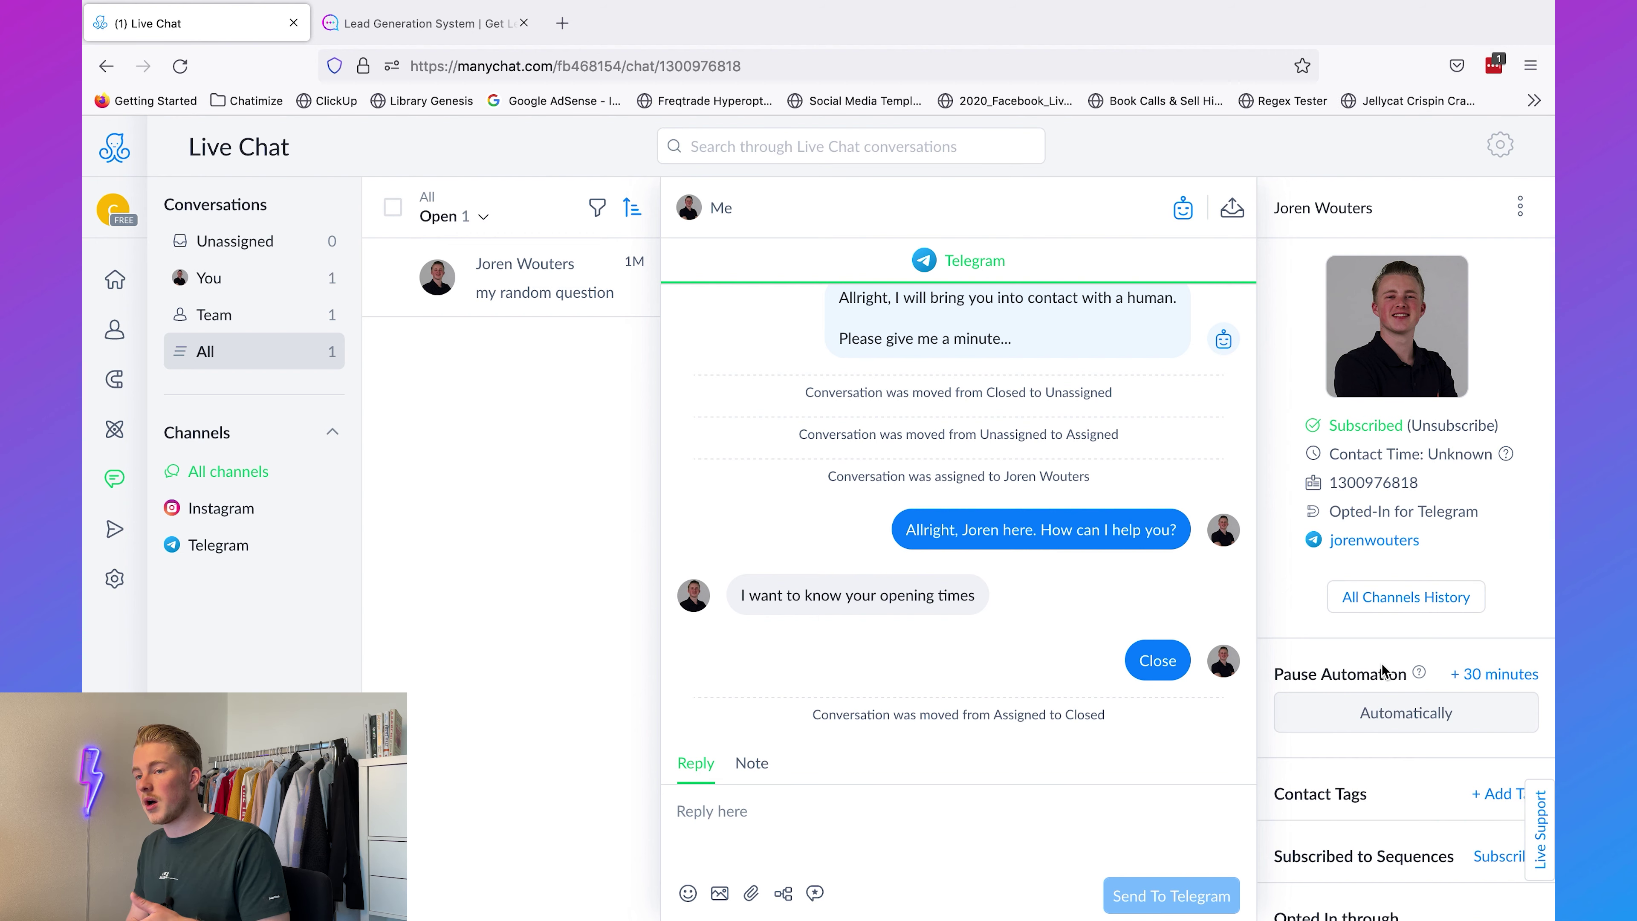
key(ctrl+Up)
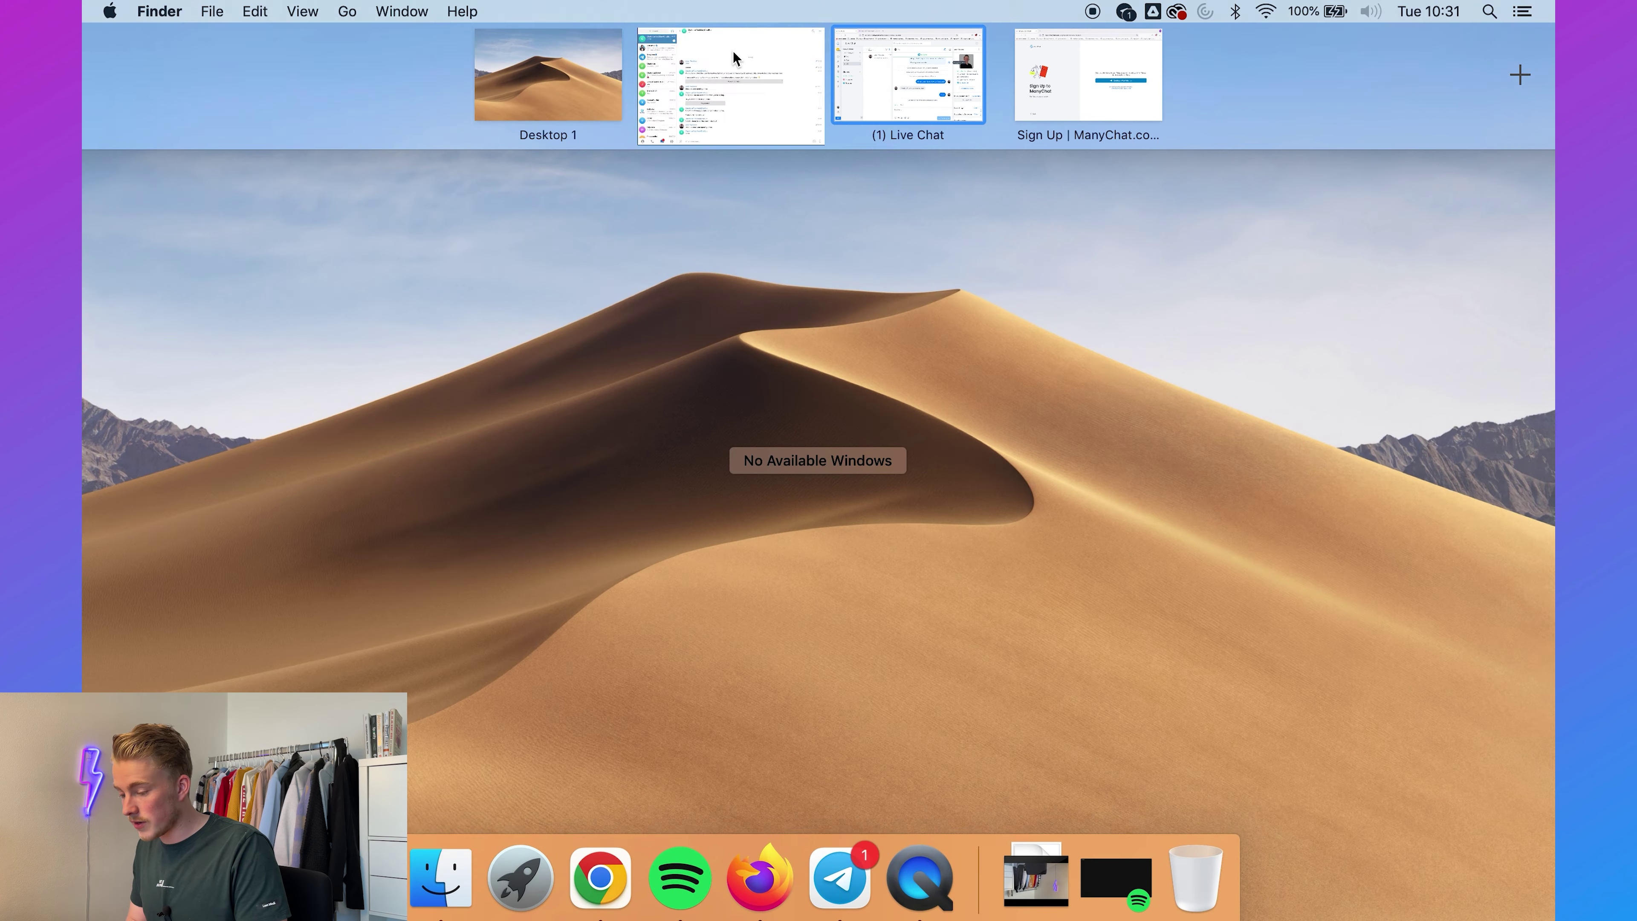
Step: In Telegram, send the message 'course' to the bot
click(735, 56)
text(course)
key(Return)
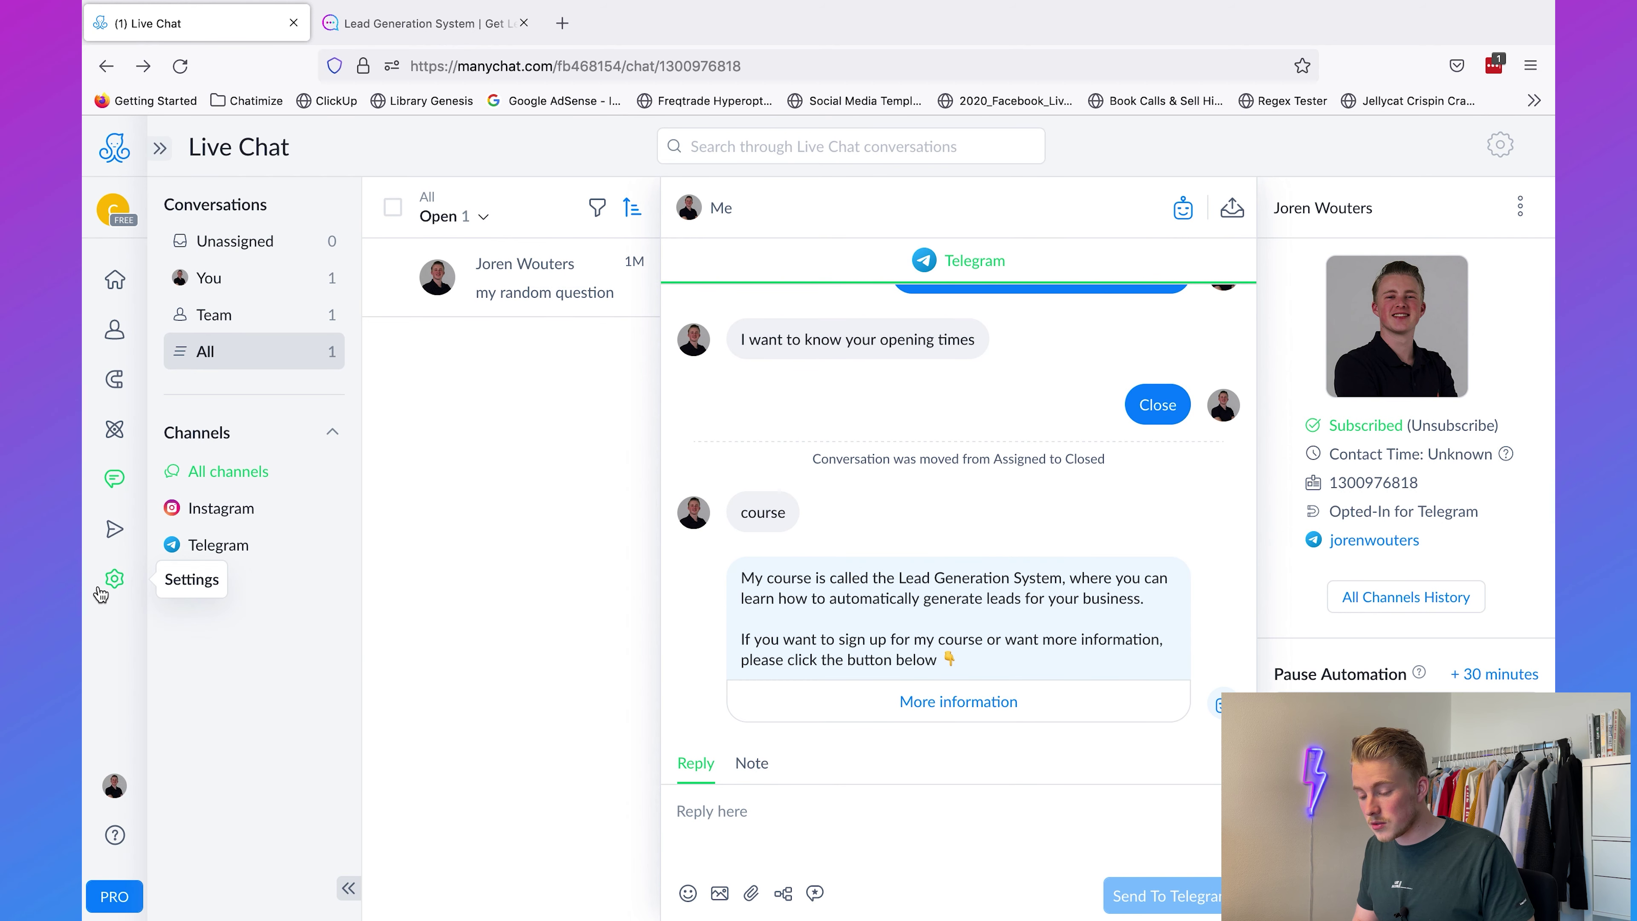
Step: Open the Telegram Welcome Message flow from Settings and activate its trigger
click(100, 590)
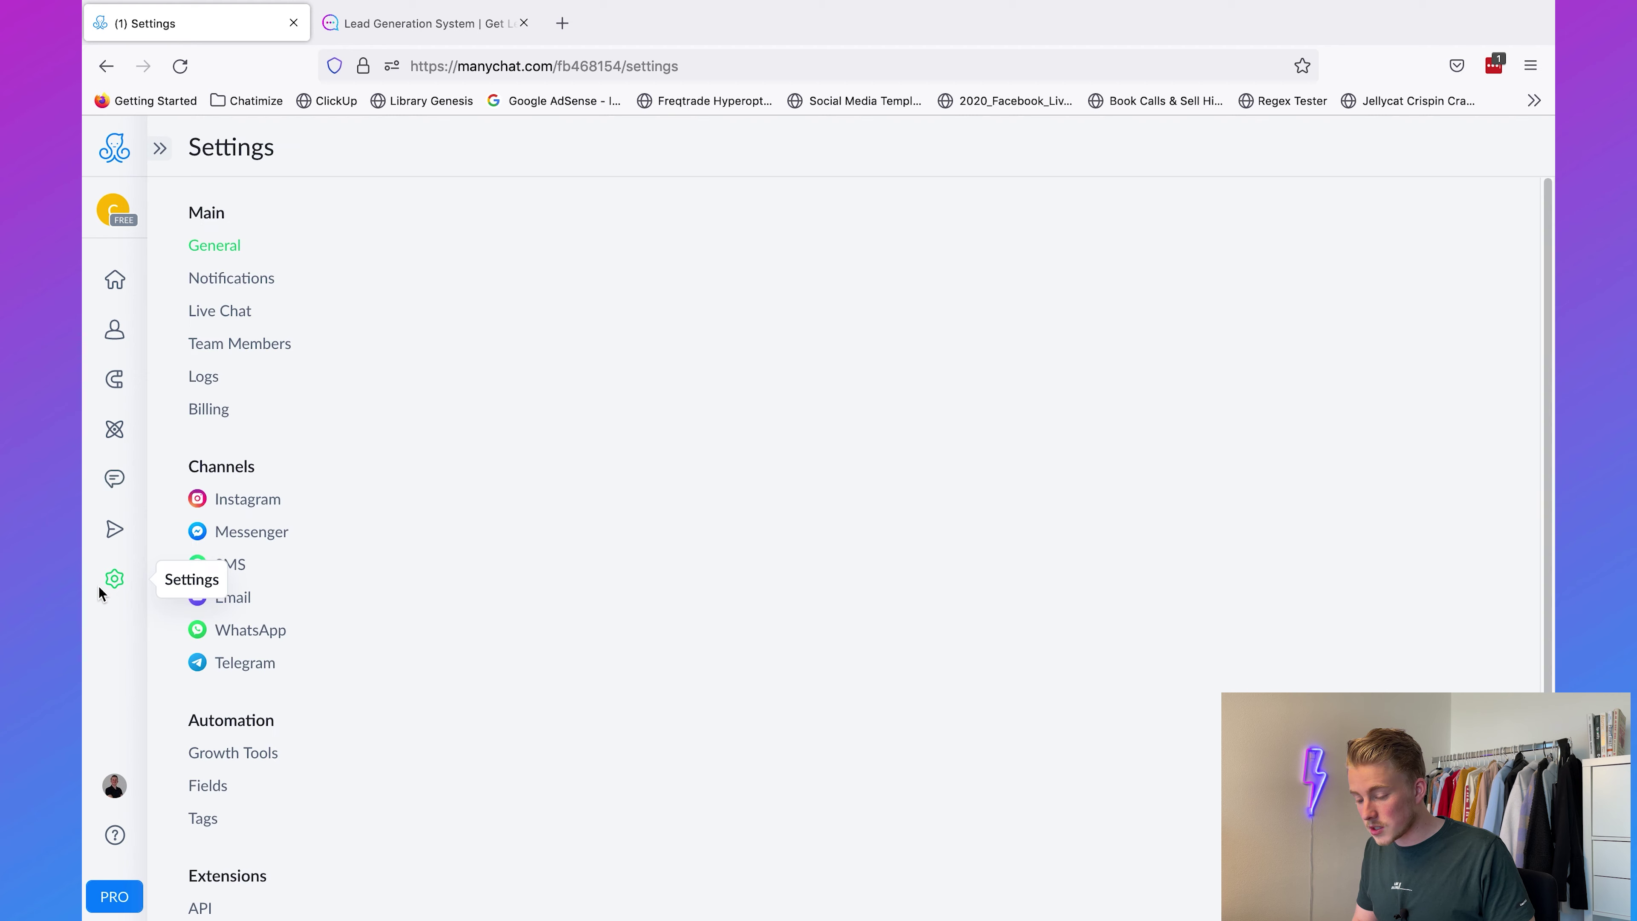
click(269, 663)
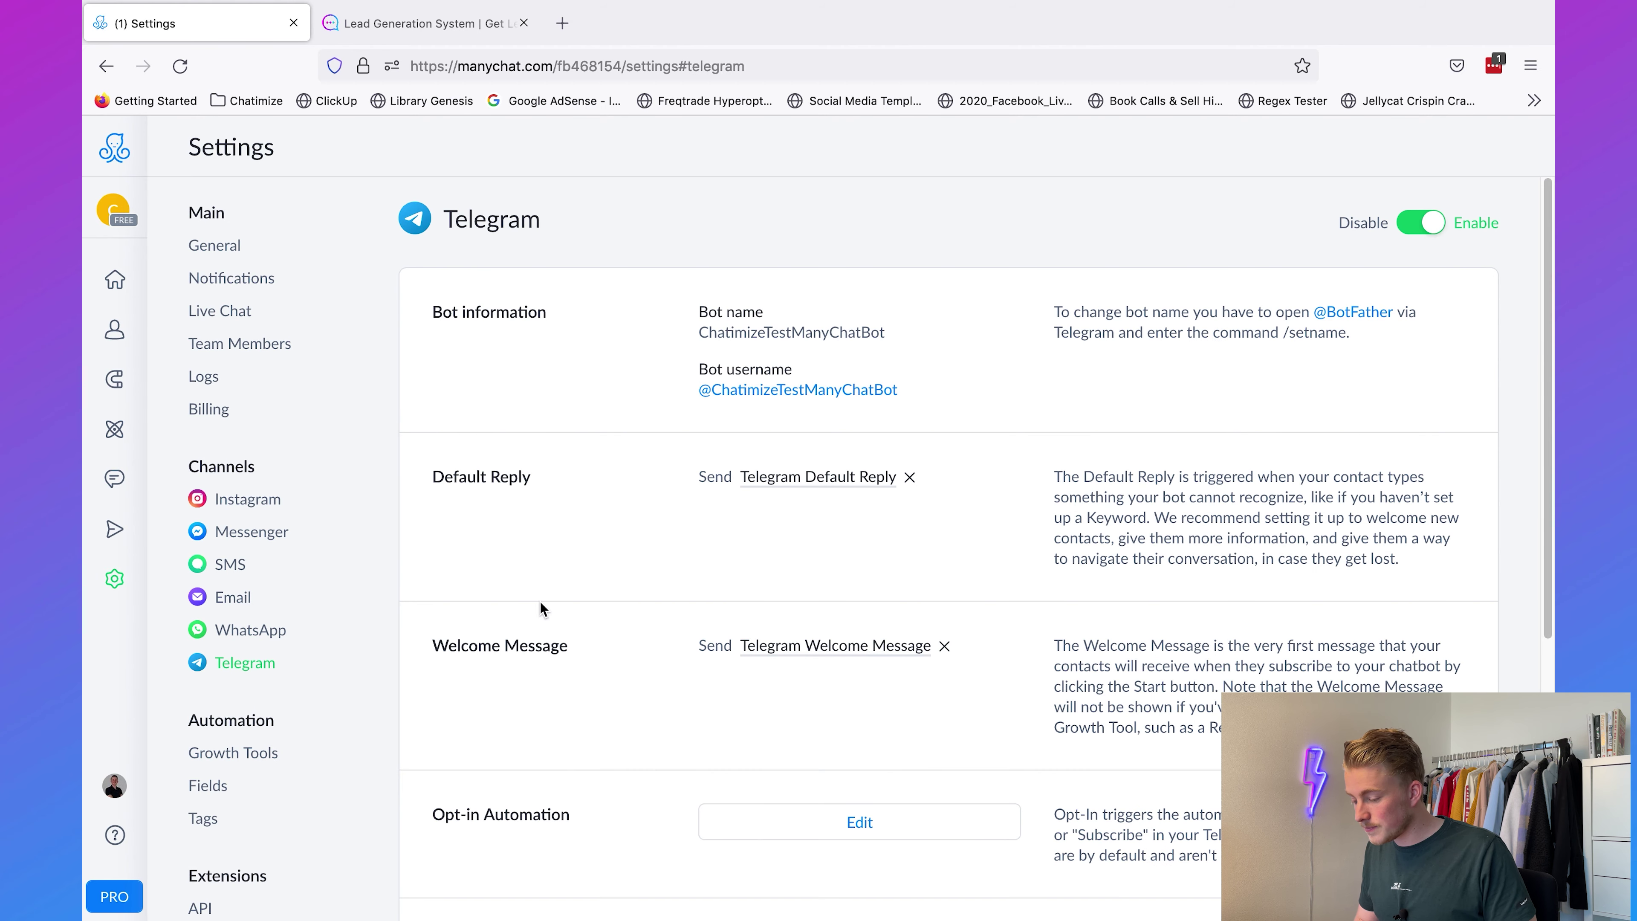
scroll(787, 591, down, 1)
click(792, 565)
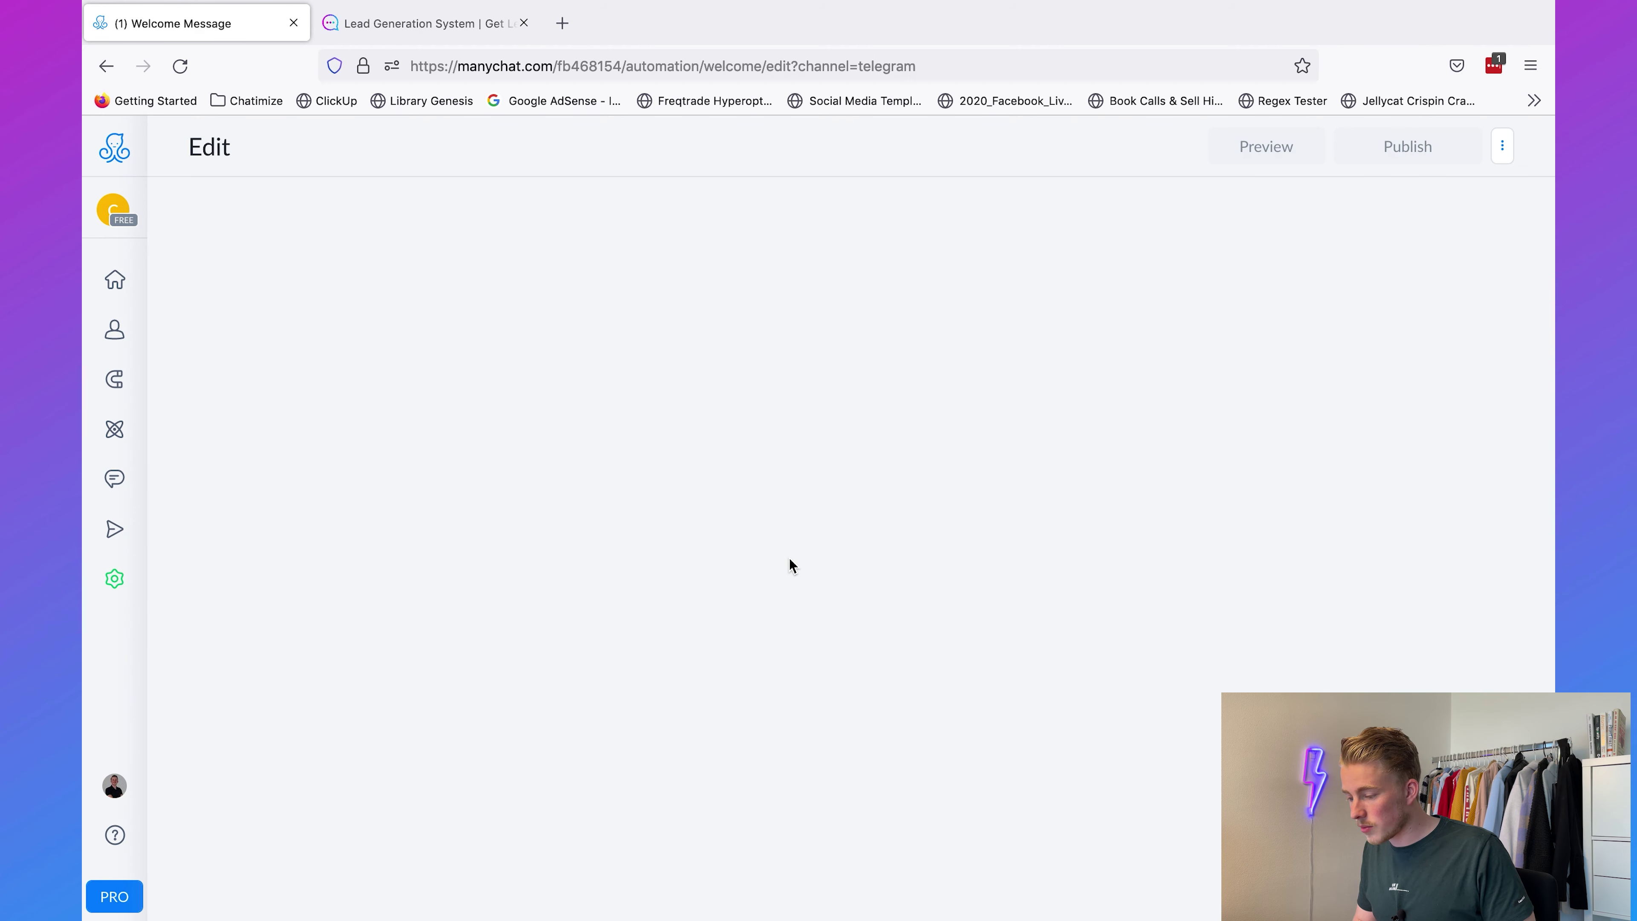
click(534, 529)
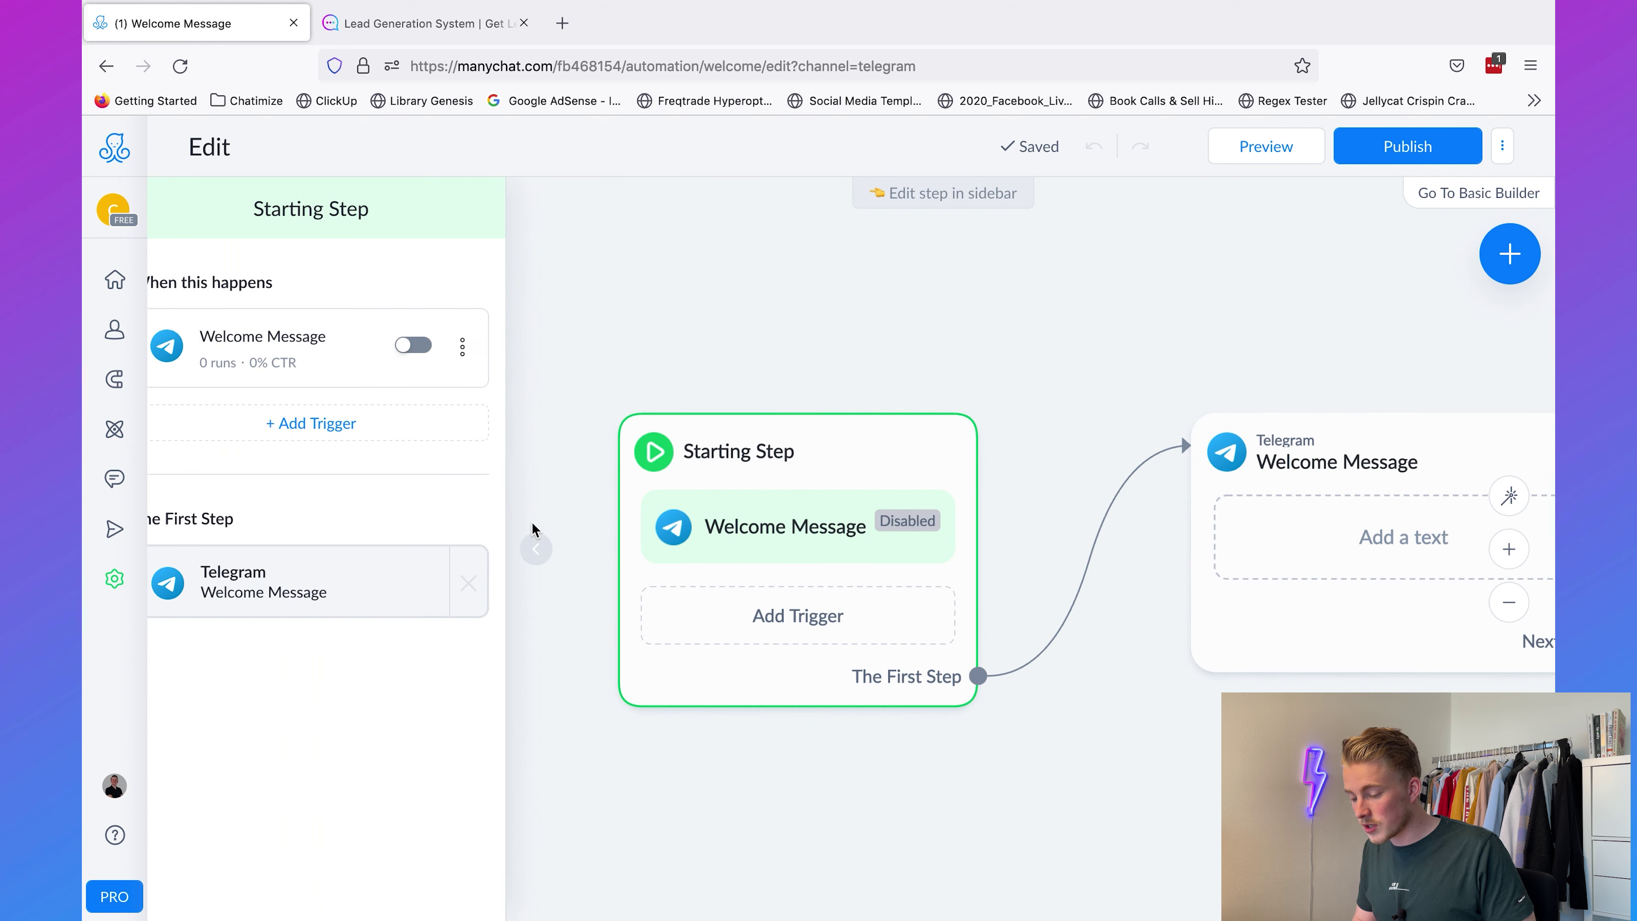
click(314, 349)
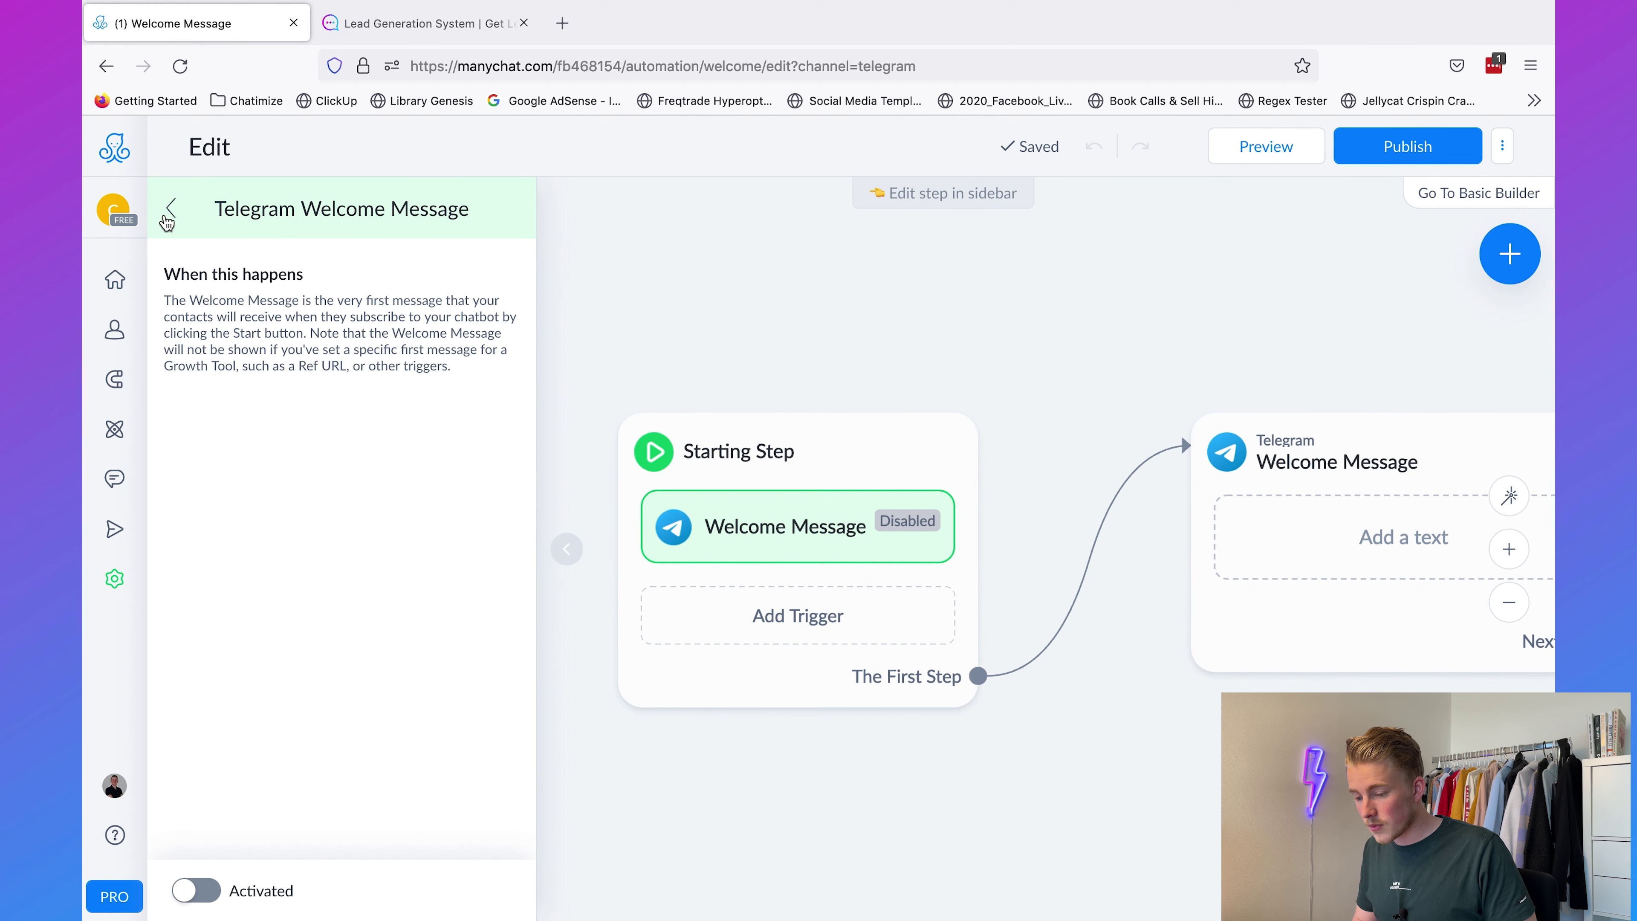
click(169, 219)
click(444, 345)
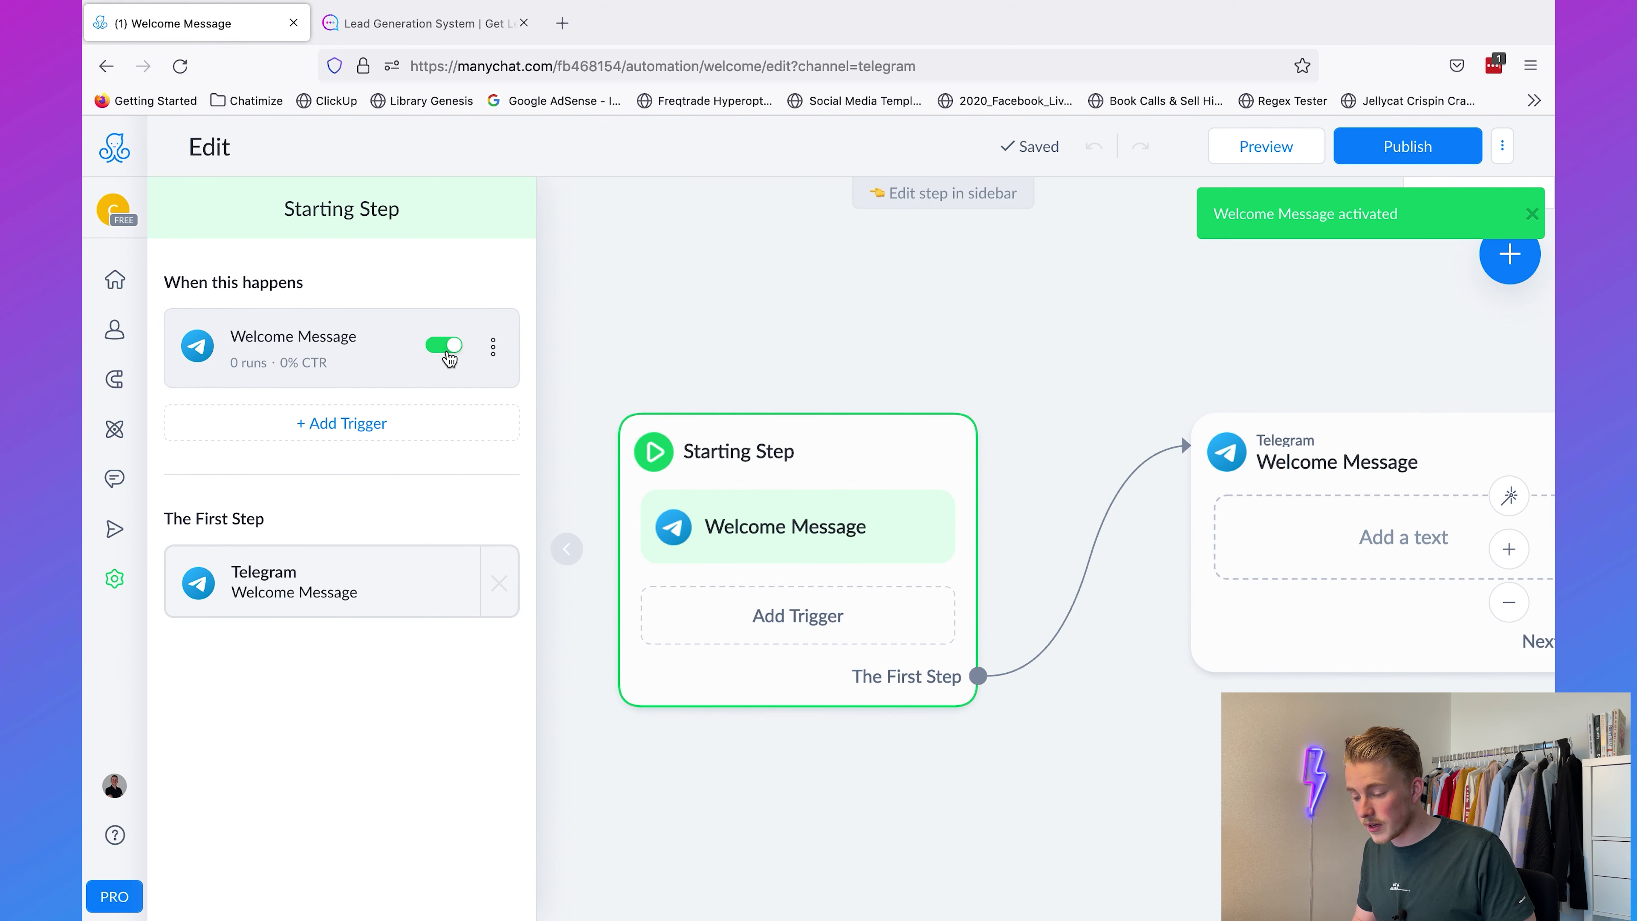
Step: Write 'What do you want to do?' as the welcome text and add a 'Gey your course' button
click(1261, 534)
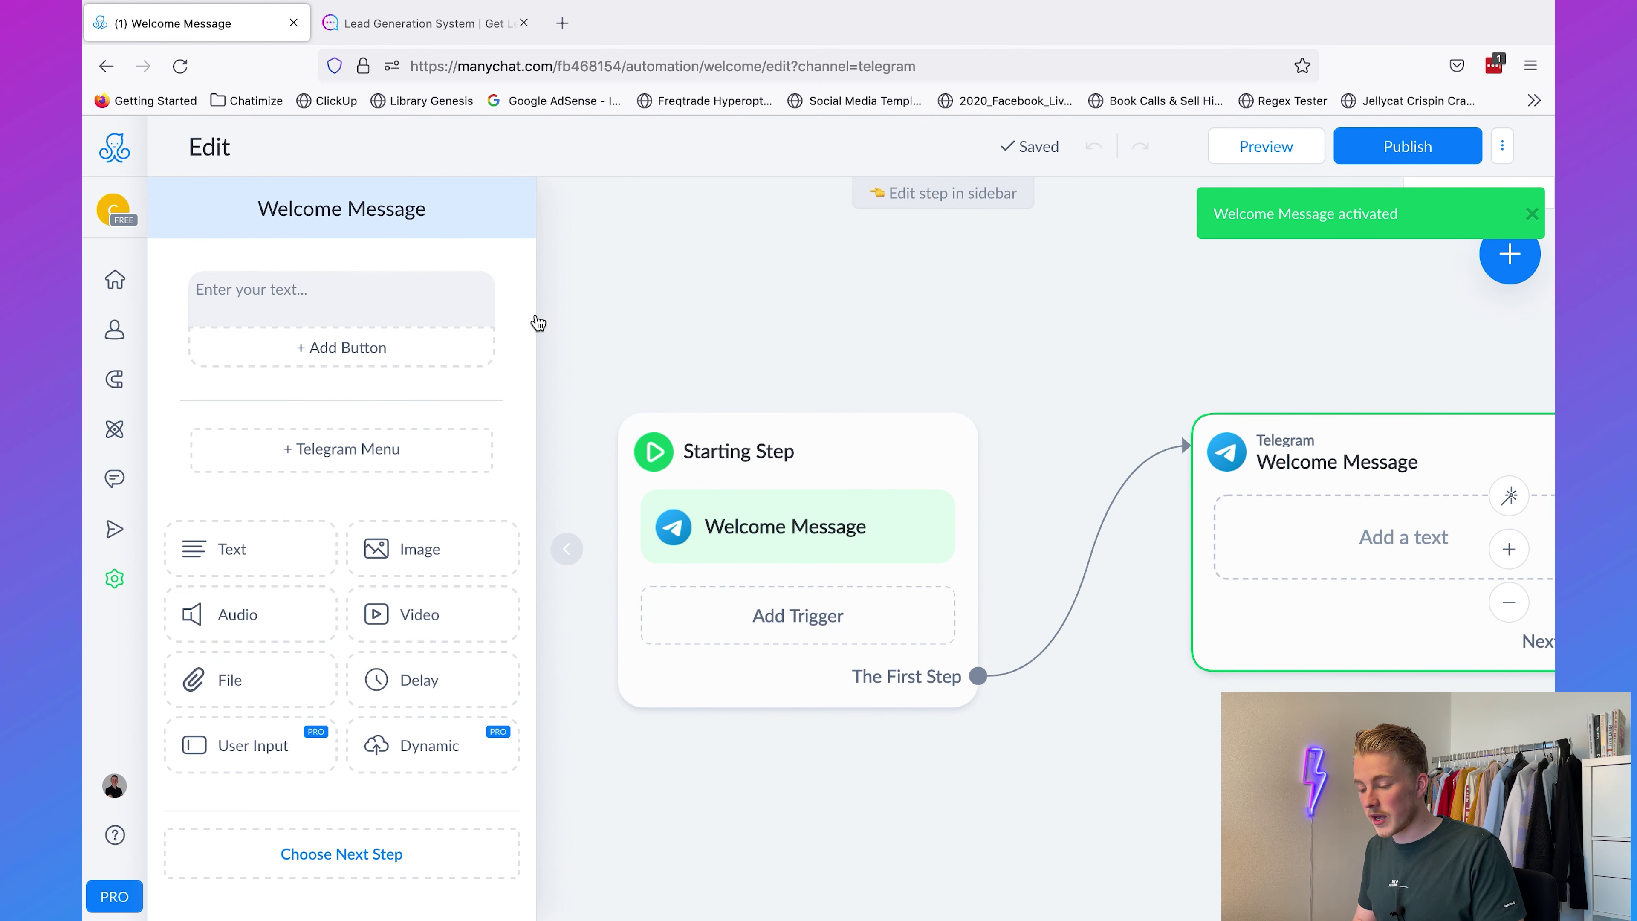
click(458, 308)
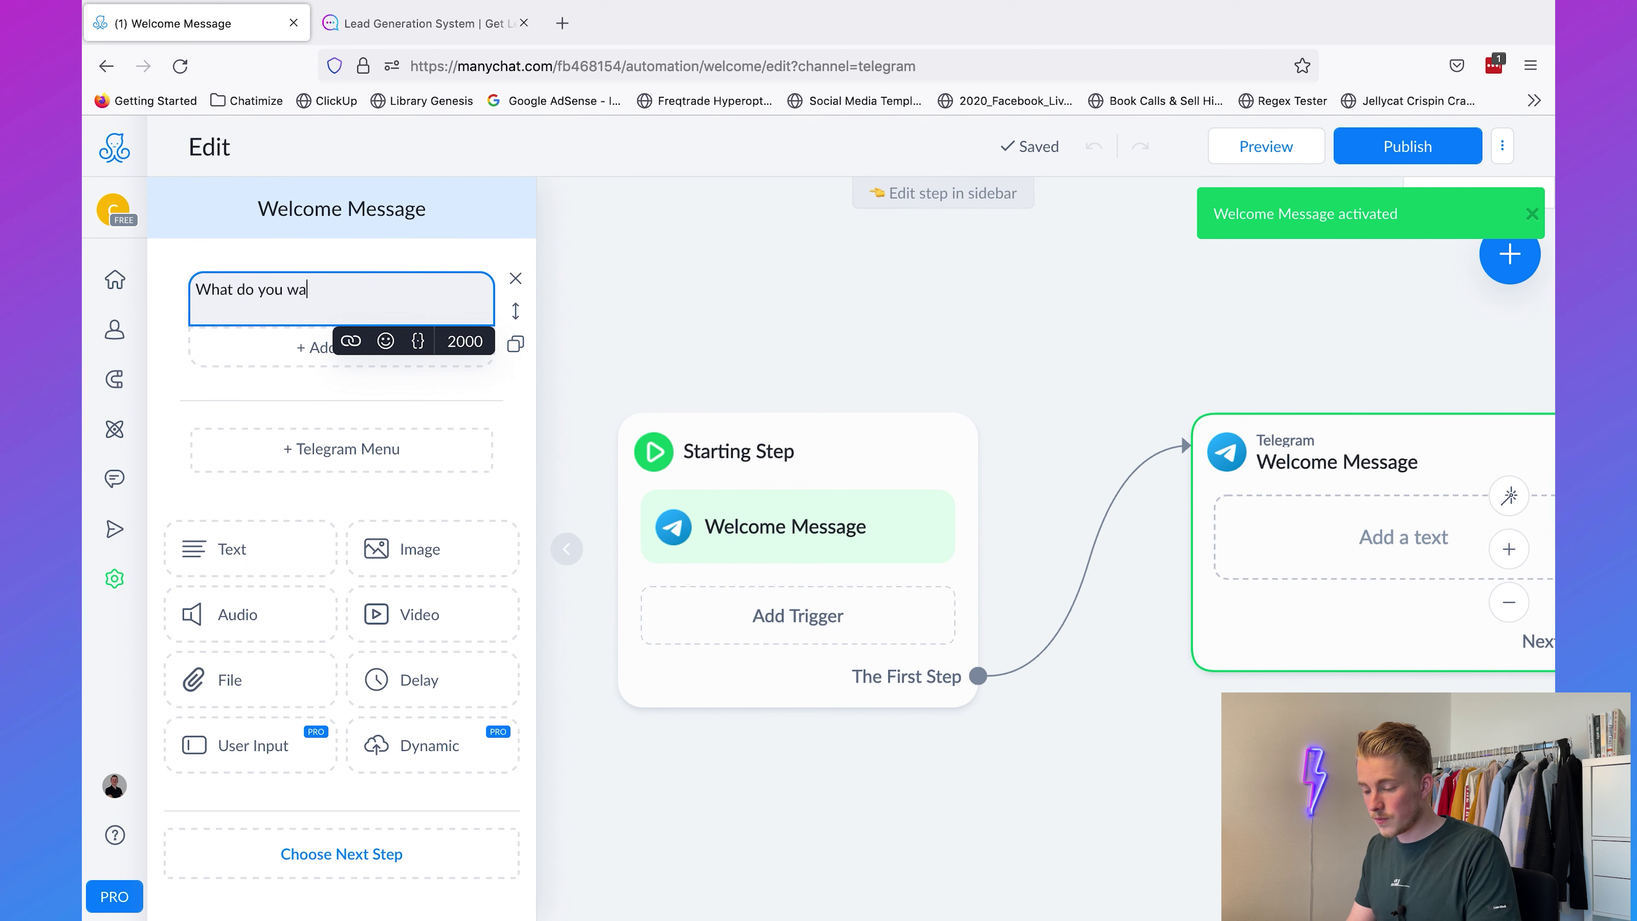
text(What do you want to do?)
click(282, 348)
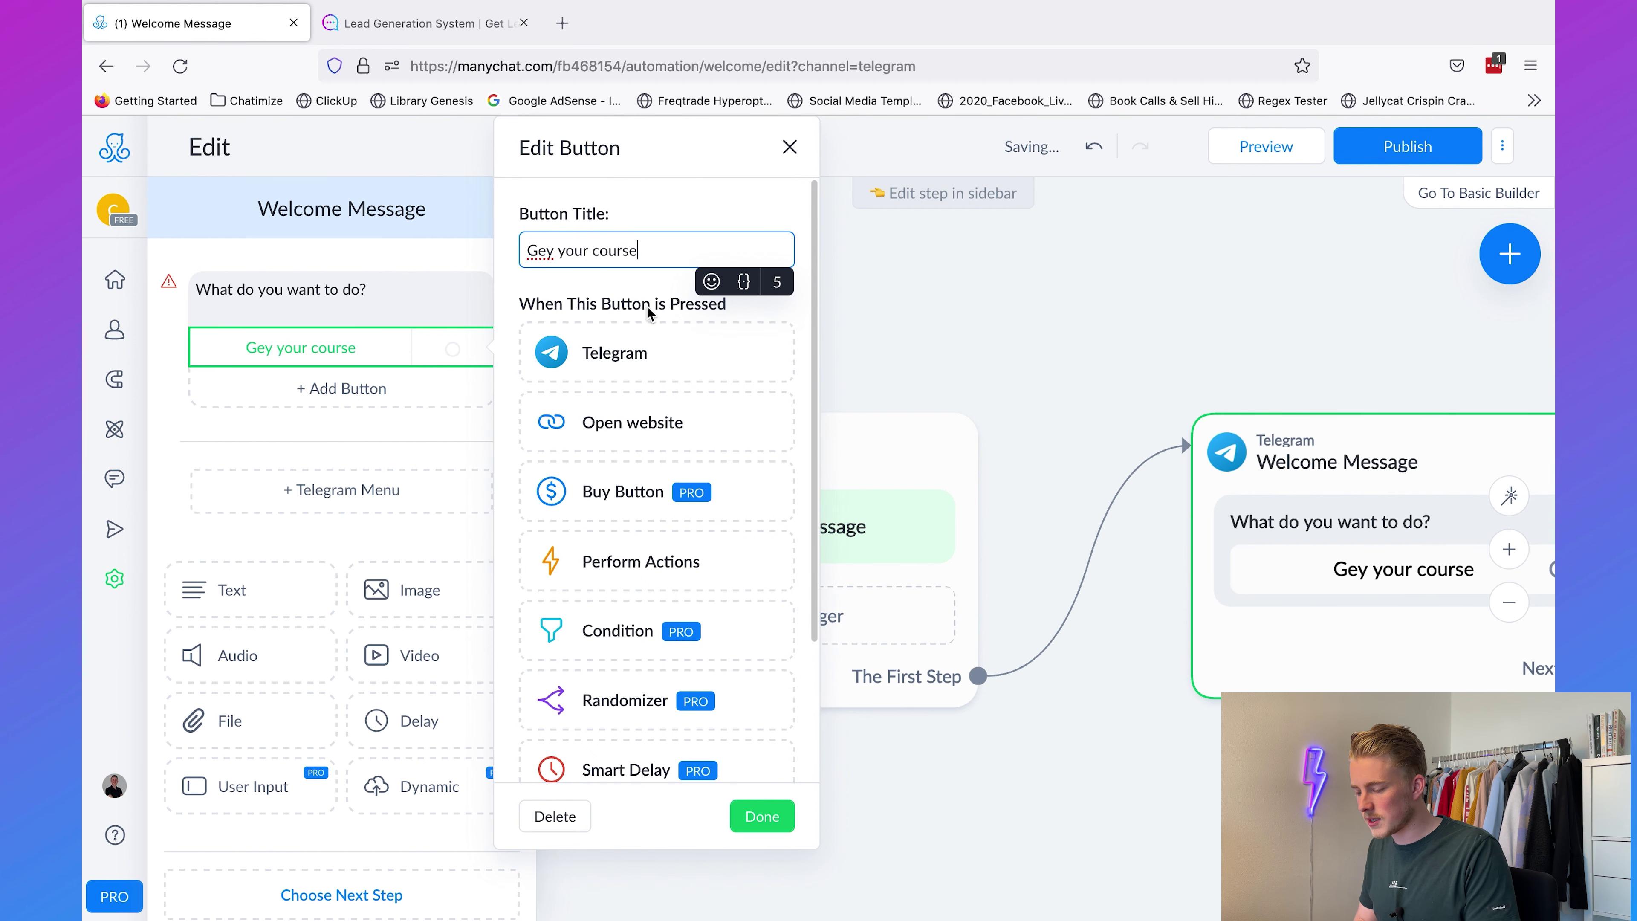
click(1123, 348)
drag(1278, 340, 643, 347)
click(752, 339)
scroll(1113, 474, down, 3)
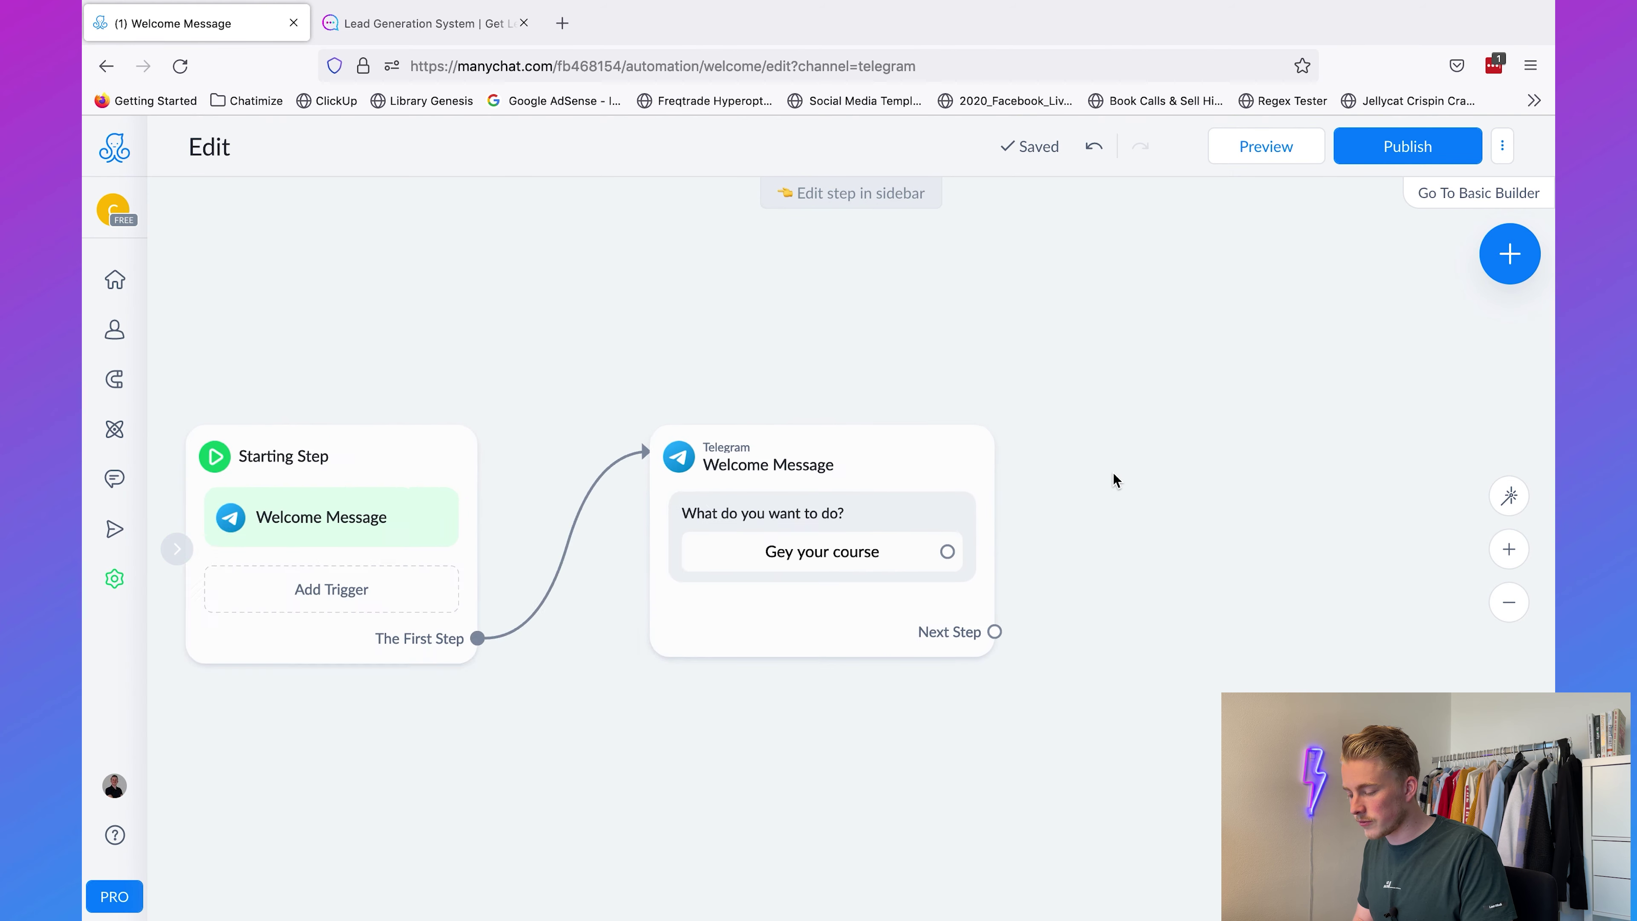
drag(1169, 487, 973, 493)
Step: Correct the welcome button title to 'Get your course'
click(691, 538)
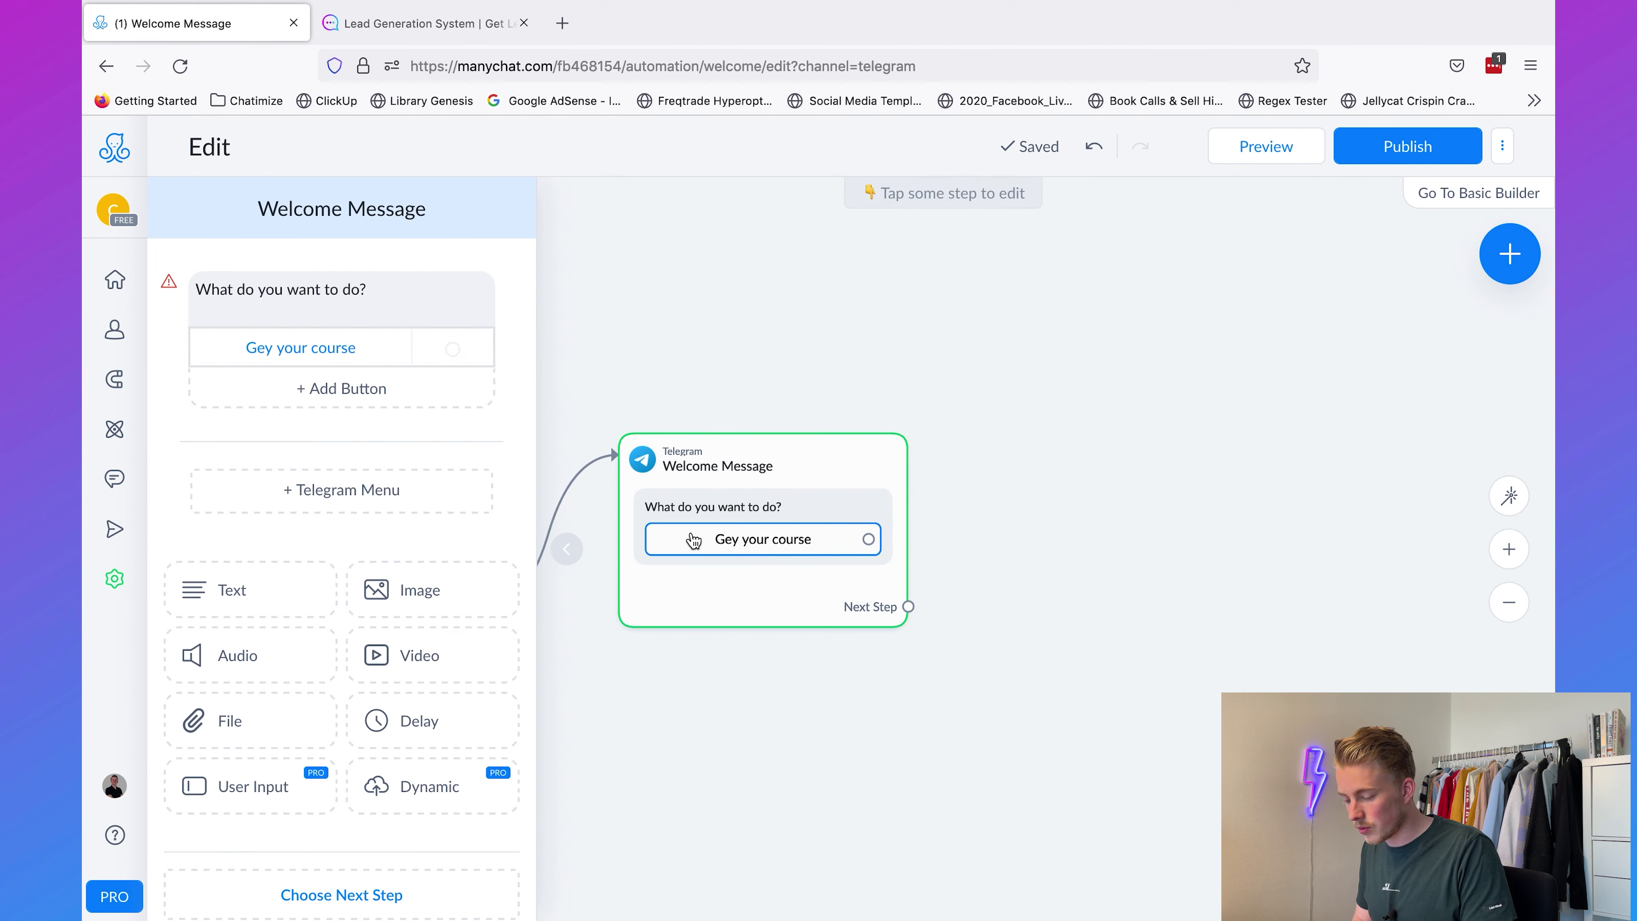
click(304, 342)
click(366, 336)
click(563, 250)
click(1048, 332)
Step: Connect the button to a Start Flow step running the Course flow, then publish
drag(869, 541, 1007, 451)
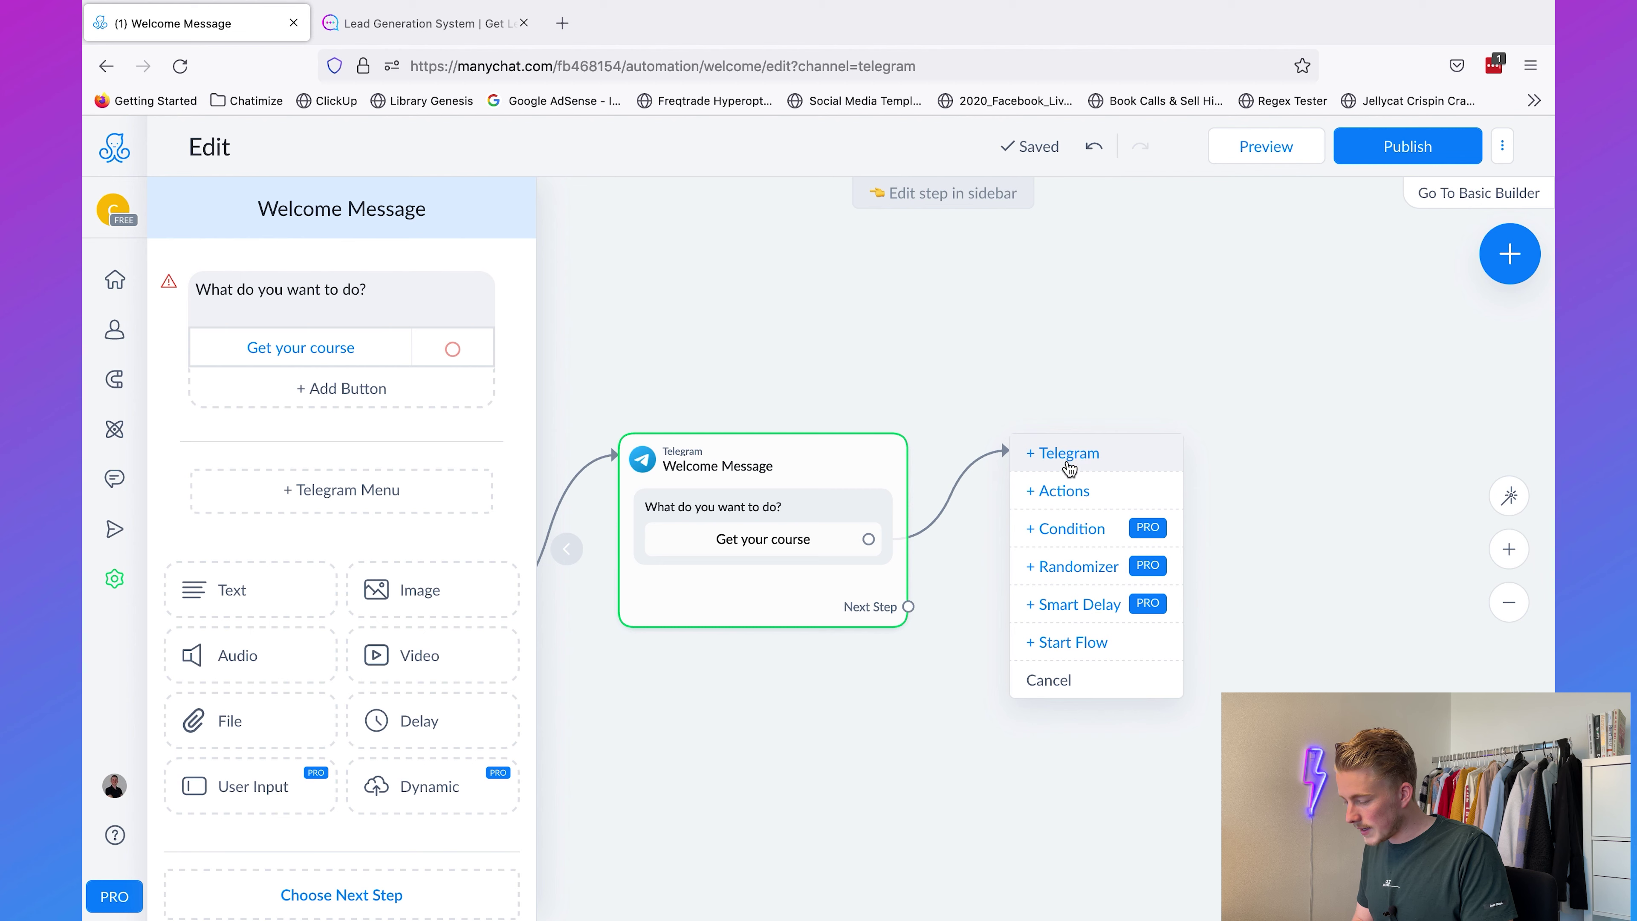
click(1072, 642)
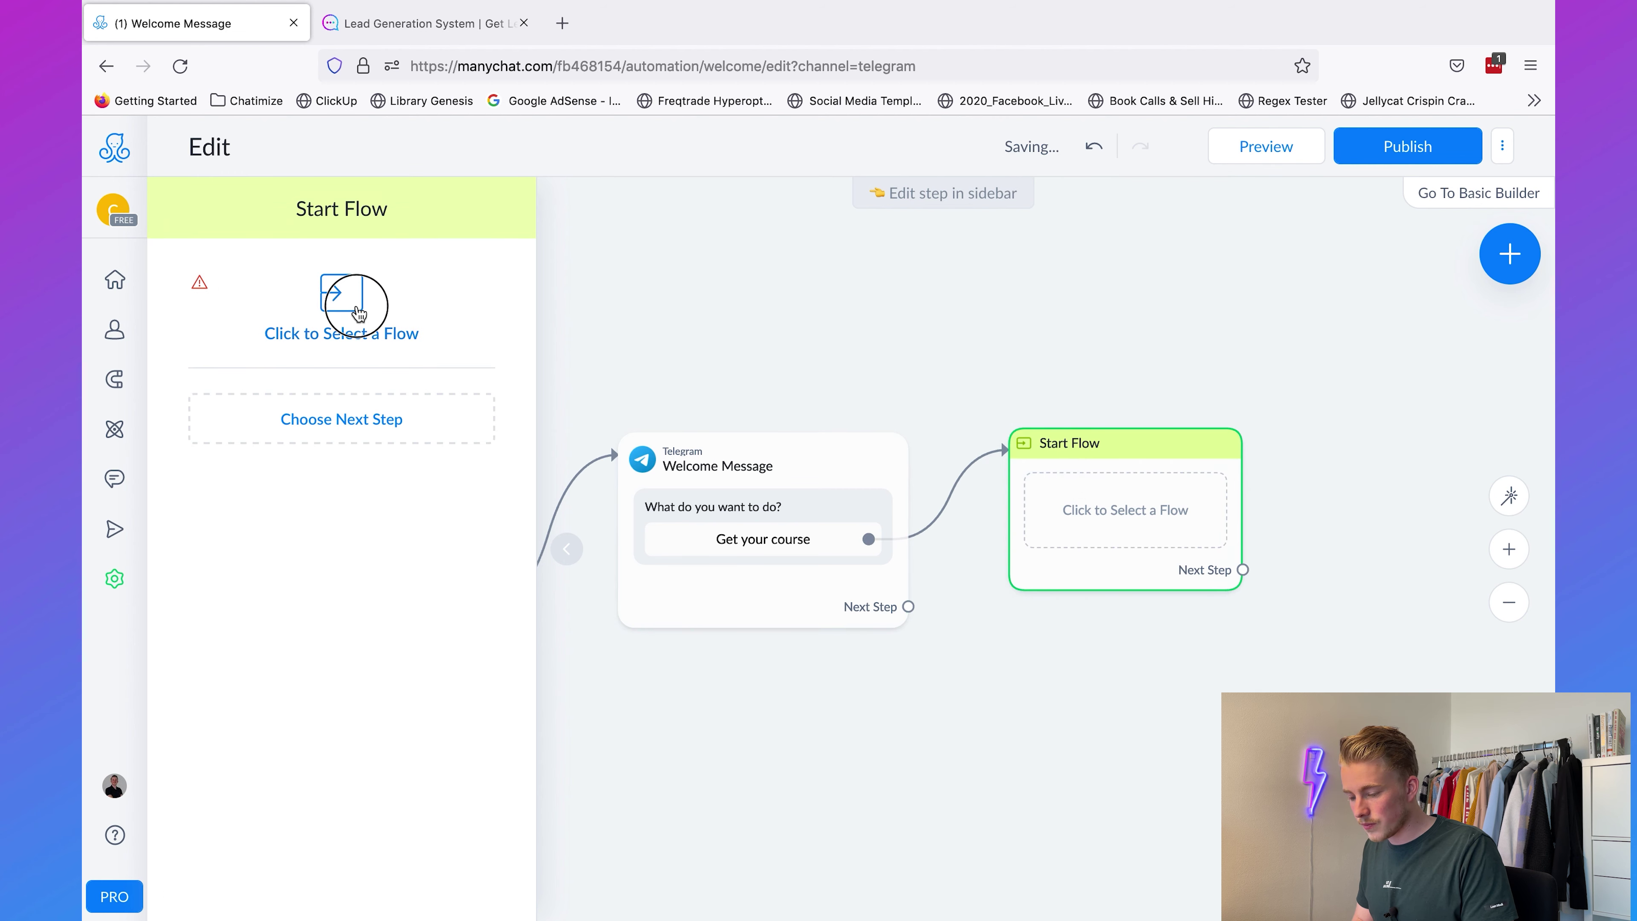
click(359, 314)
scroll(850, 463, down, 4)
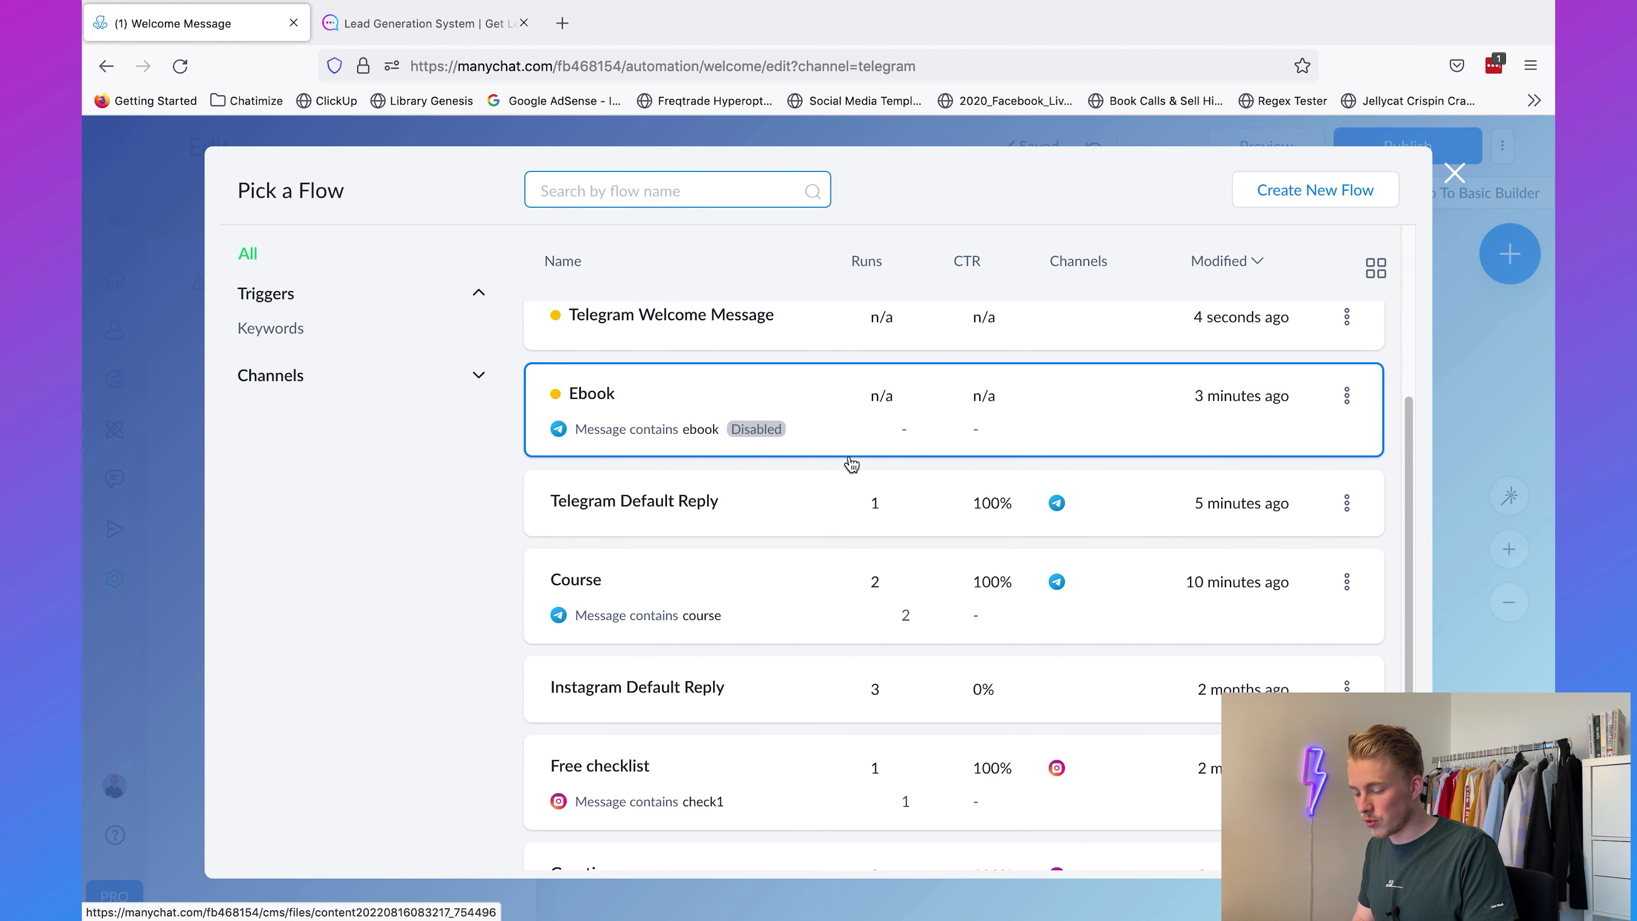
click(680, 578)
click(1154, 837)
click(1301, 574)
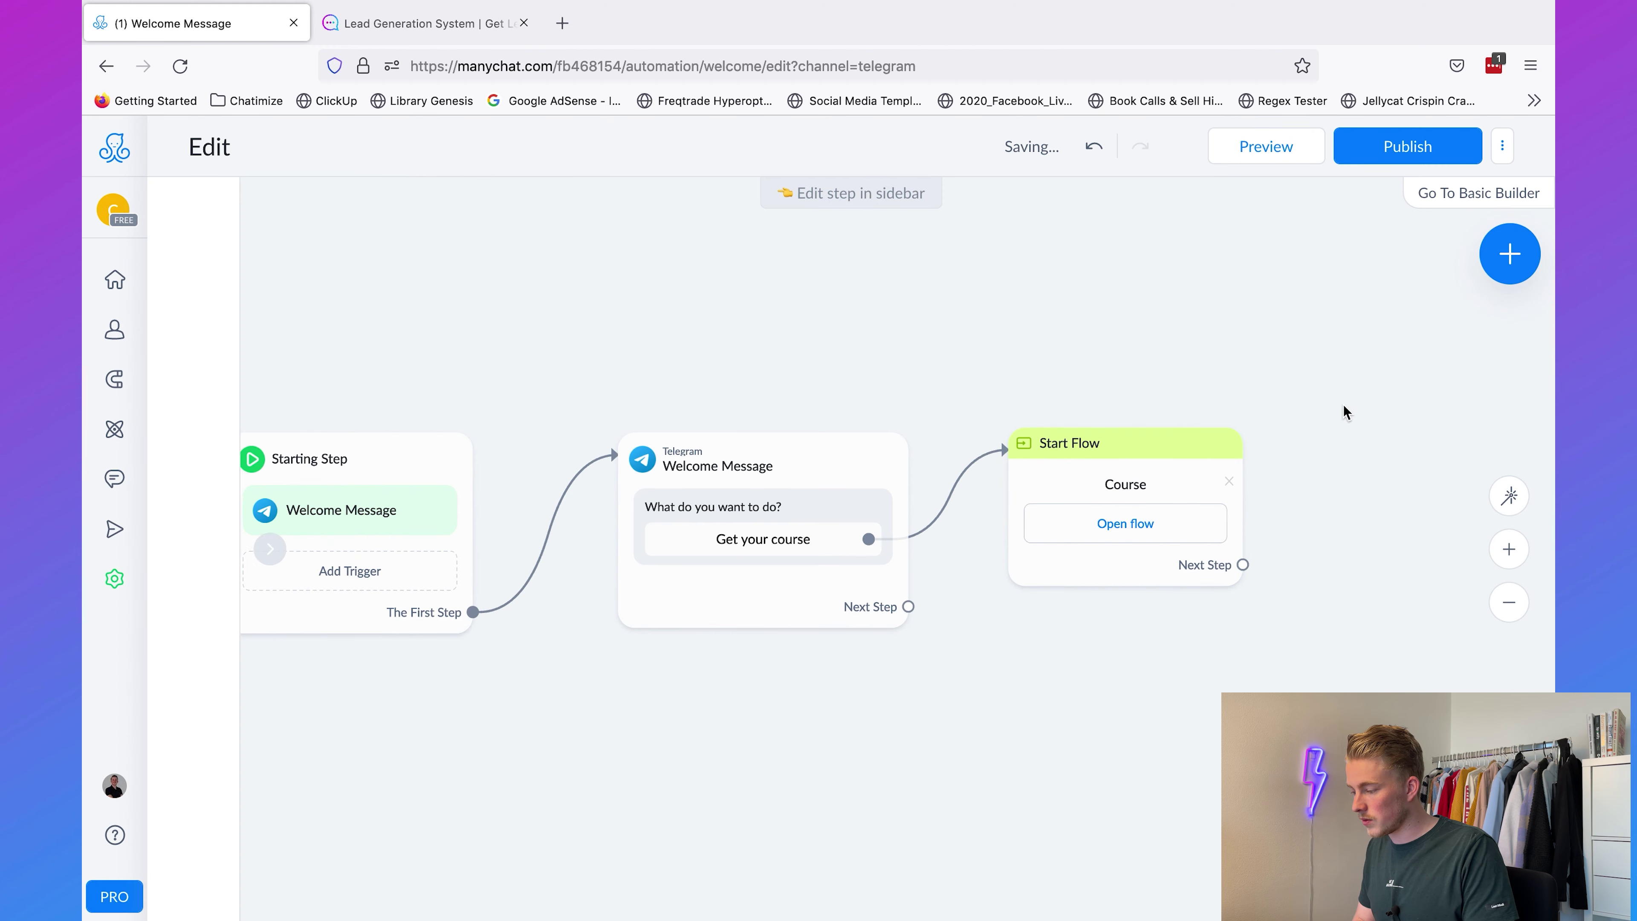
click(1376, 147)
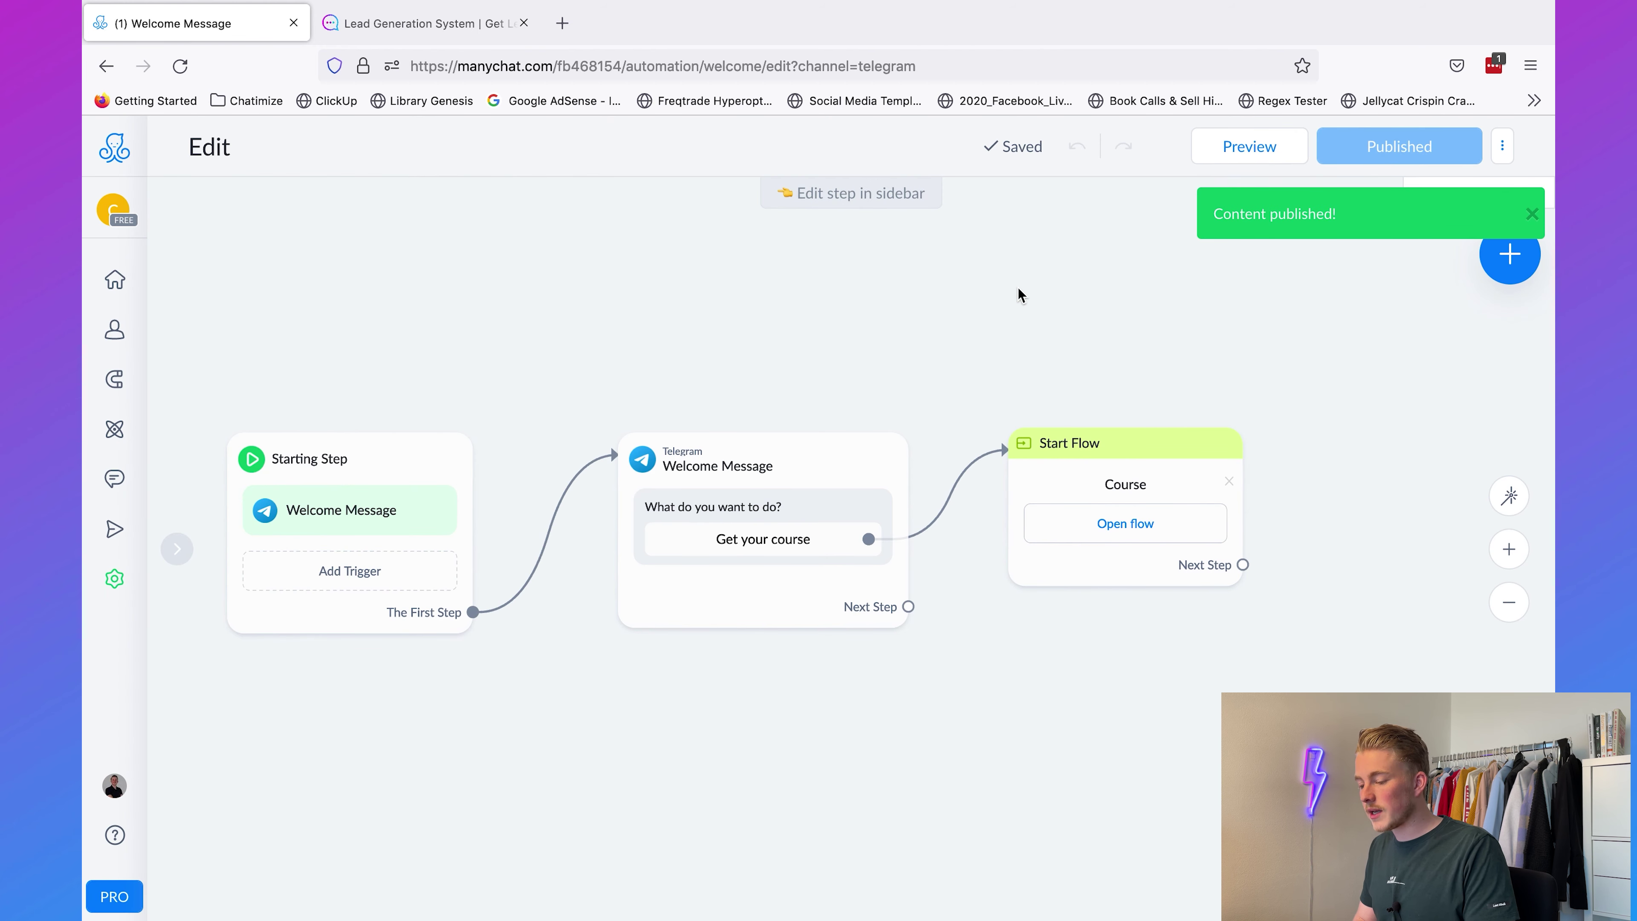
key(ctrl+Left)
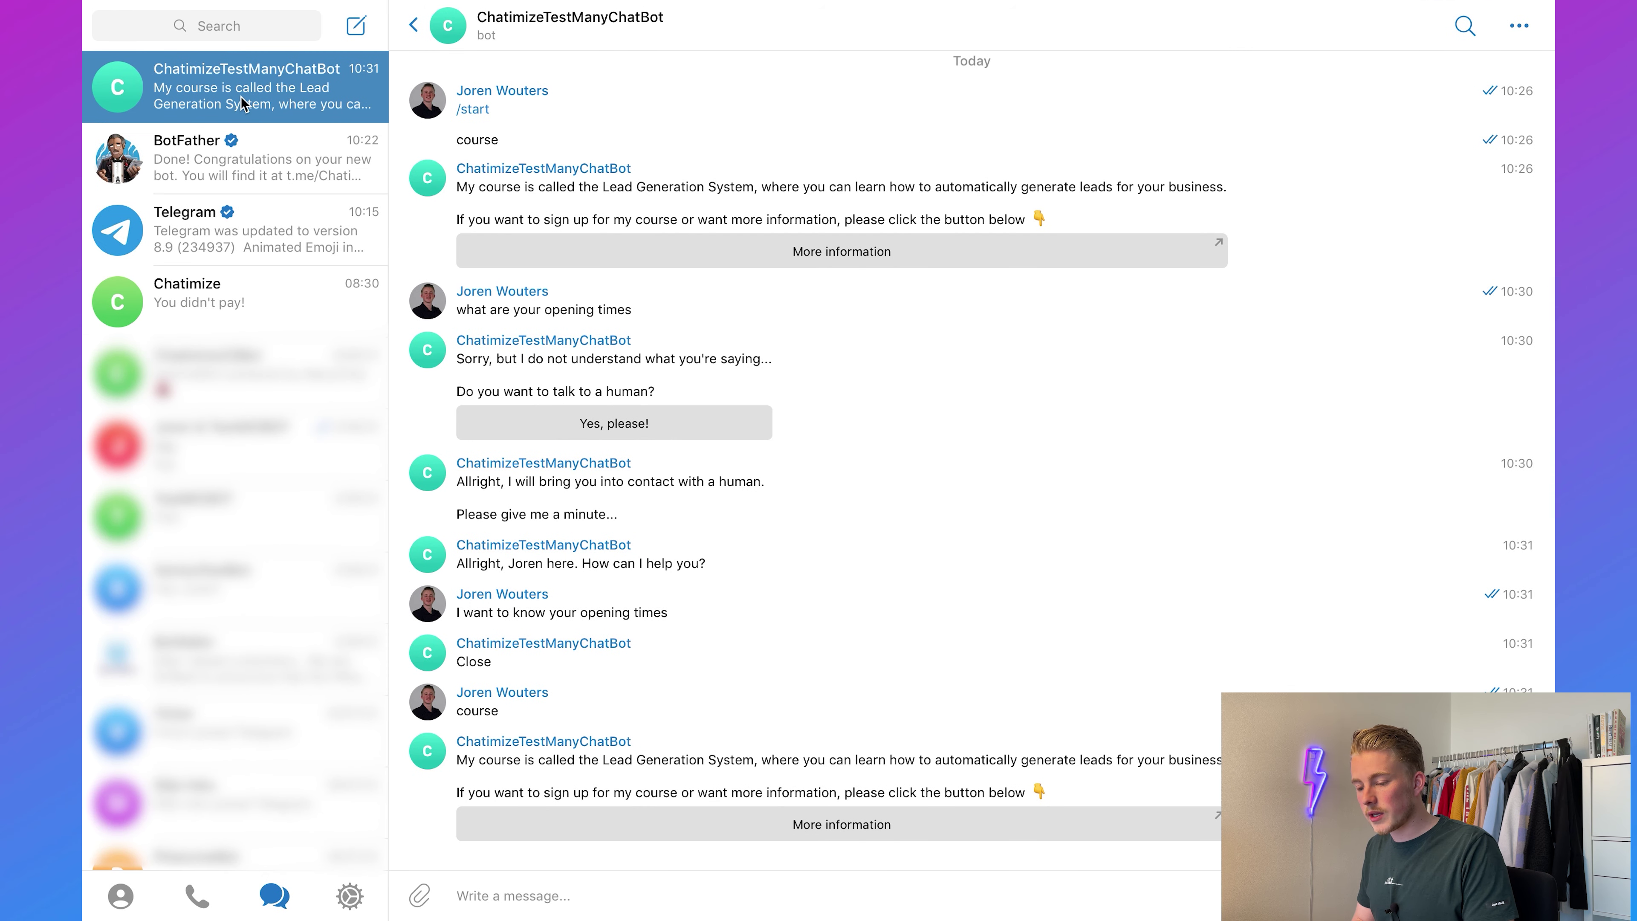
Step: Delete the existing bot chat in Telegram
right_click(241, 96)
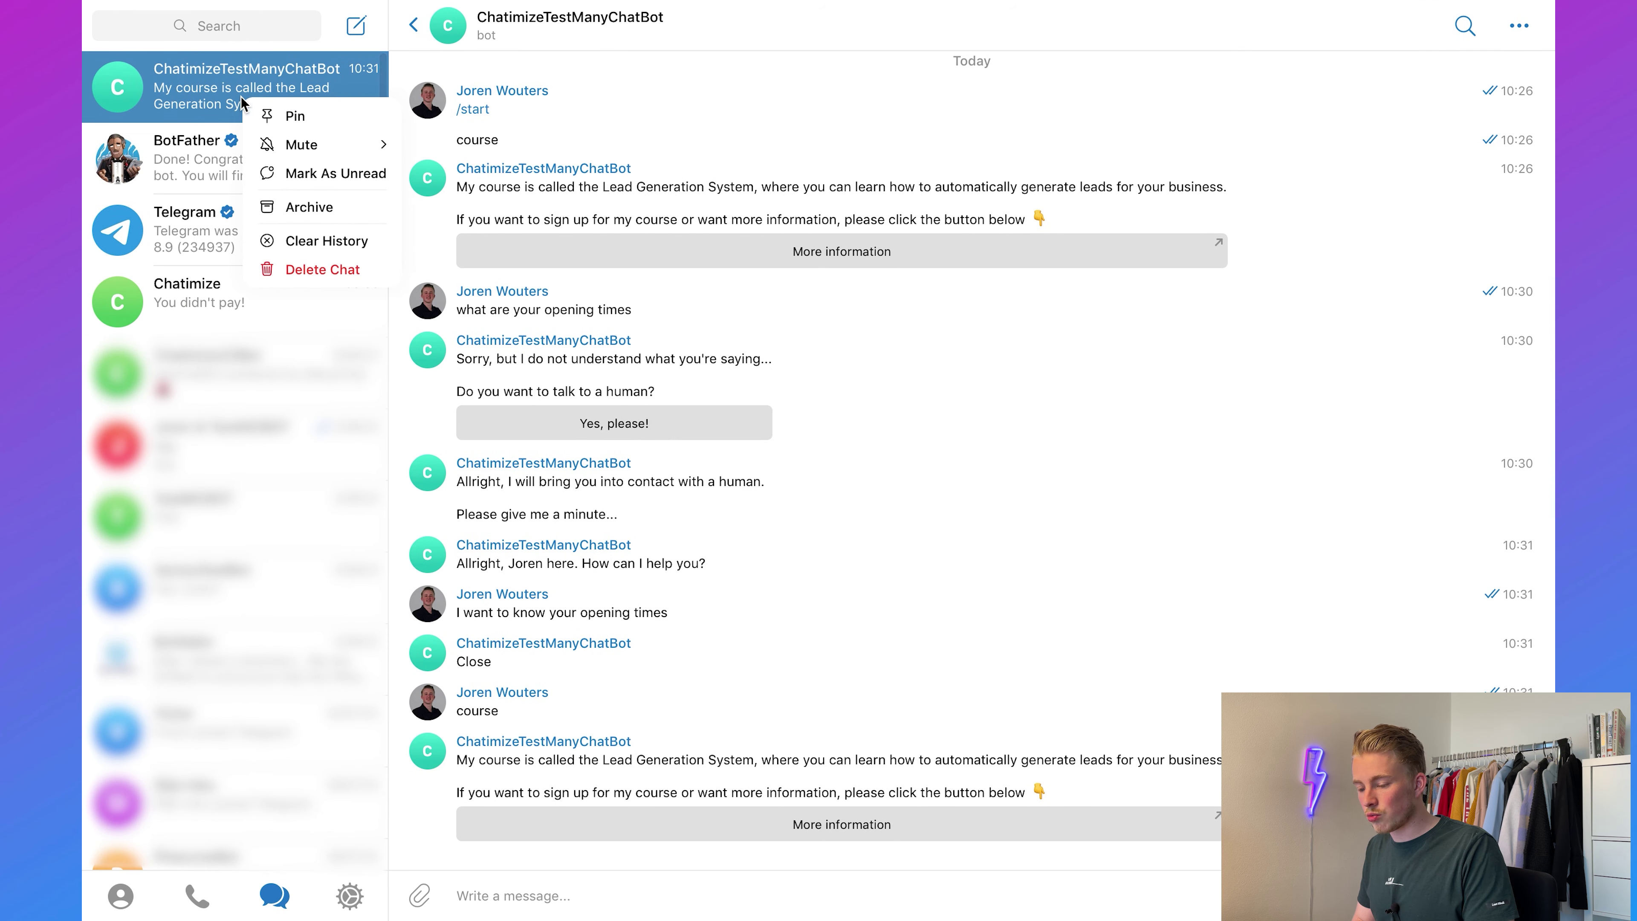
click(329, 270)
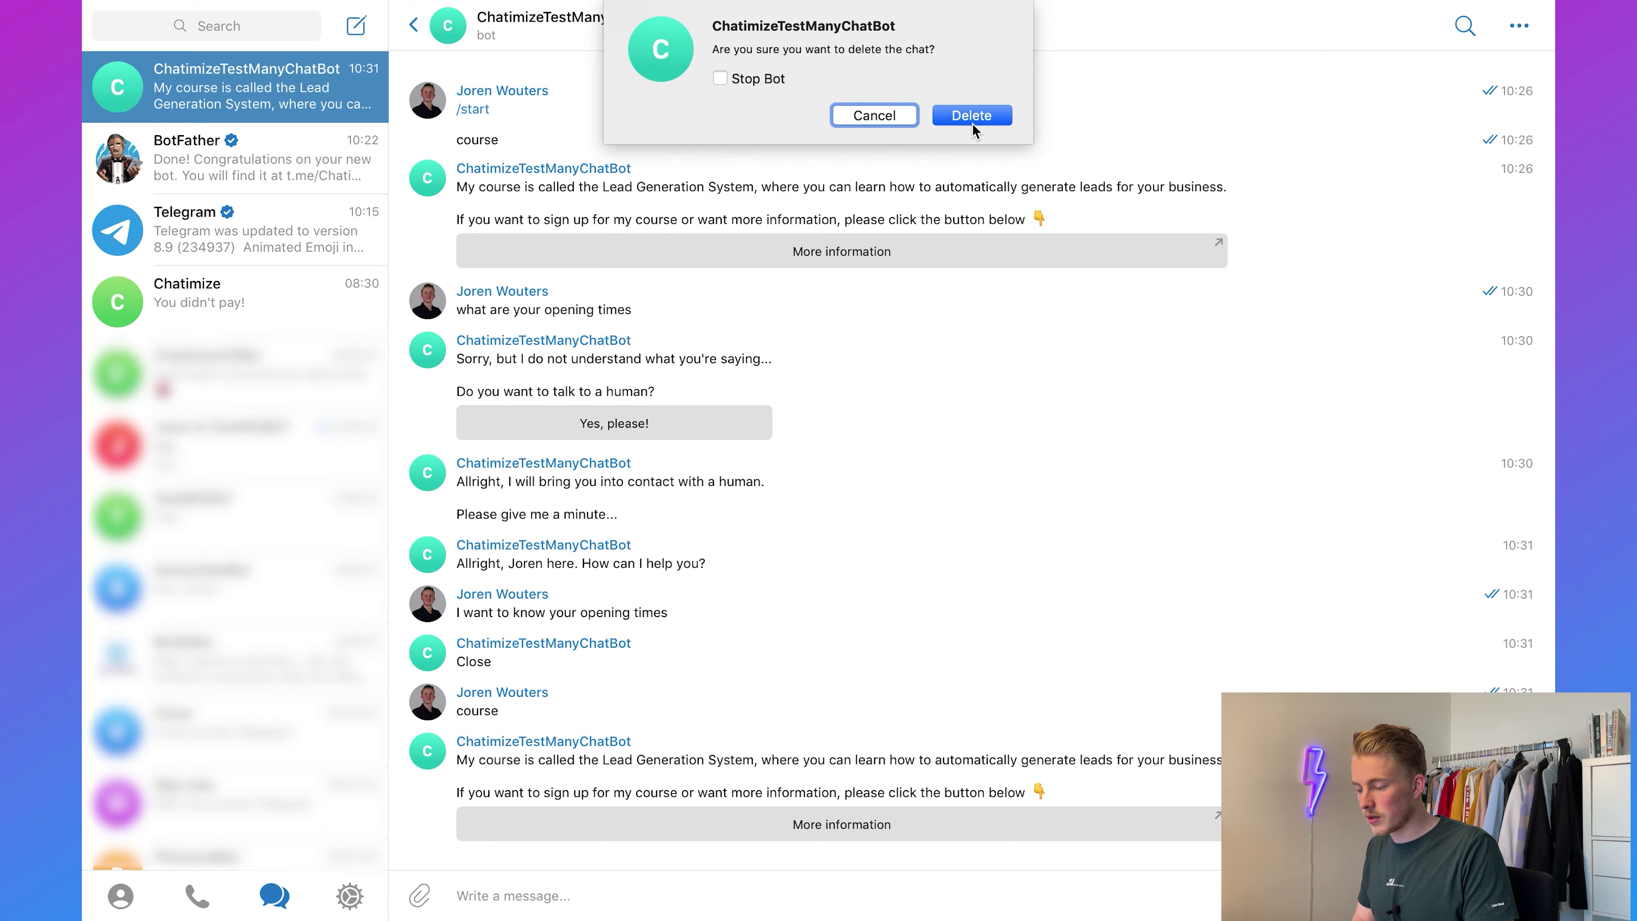
click(972, 119)
Step: Reopen the bot from BotFather's link, start it, and choose 'Get your course'
click(256, 98)
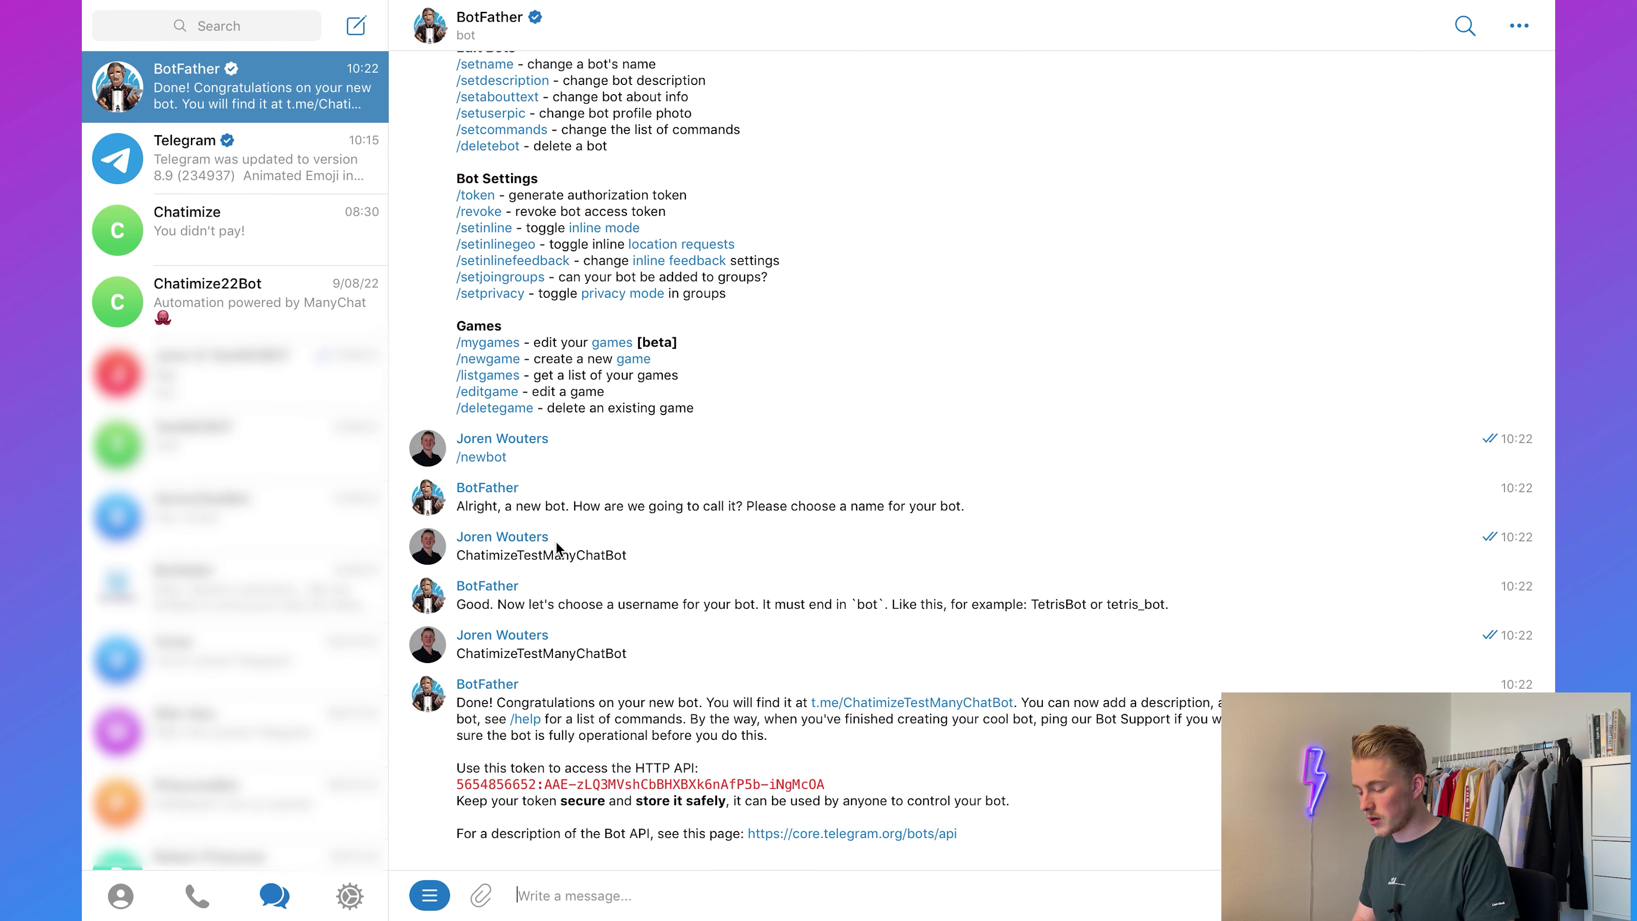
click(965, 705)
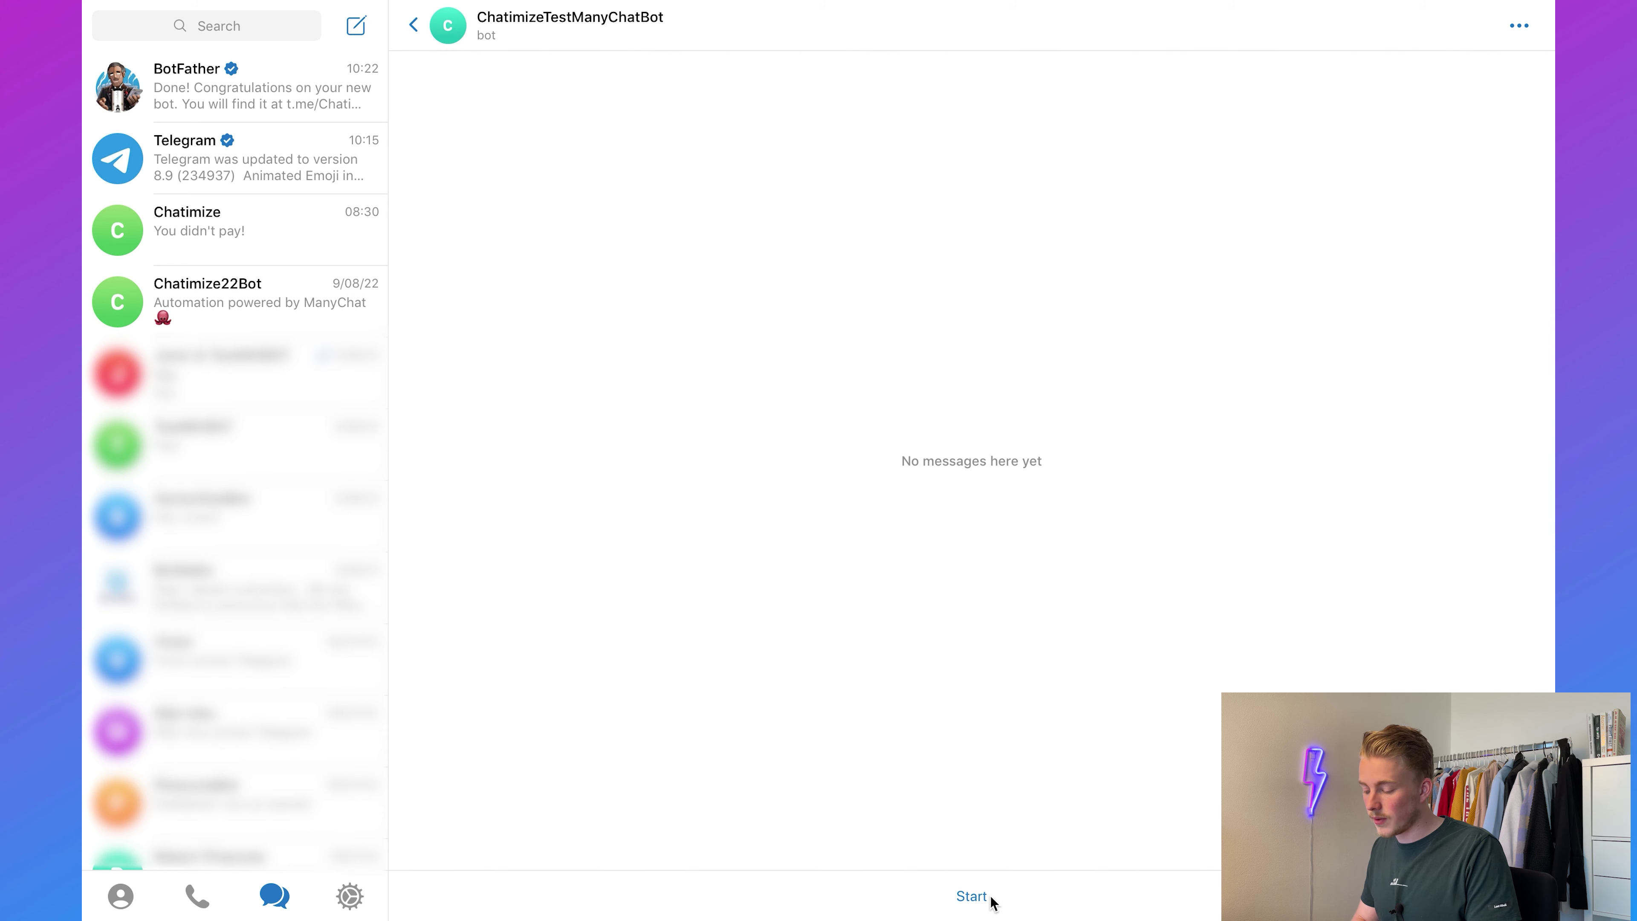
click(972, 896)
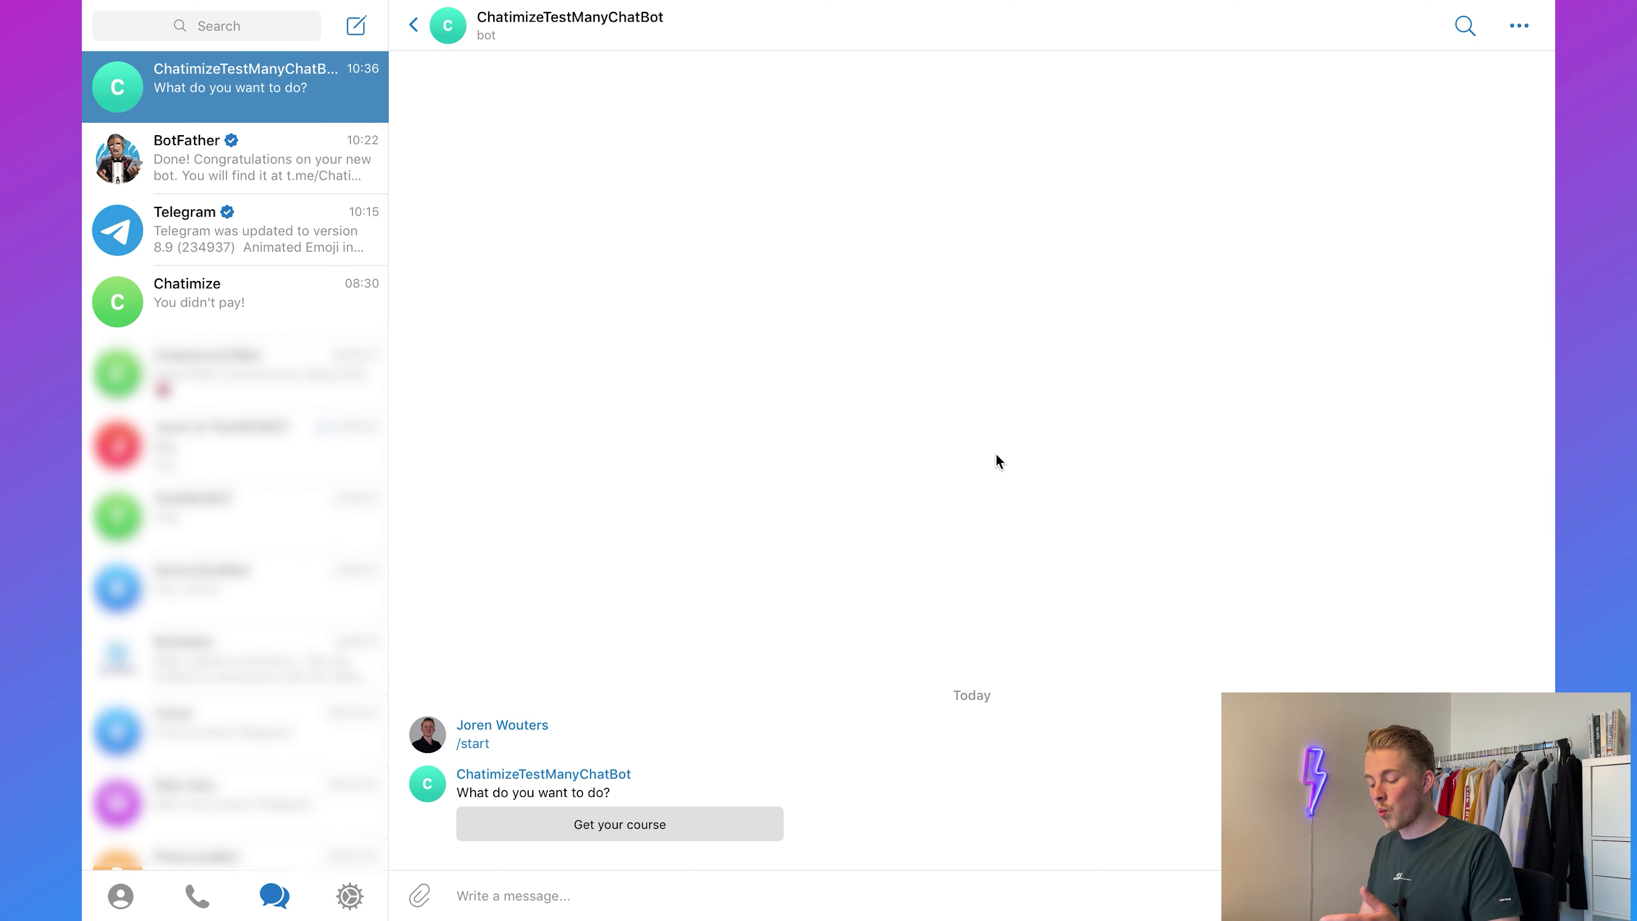
click(656, 829)
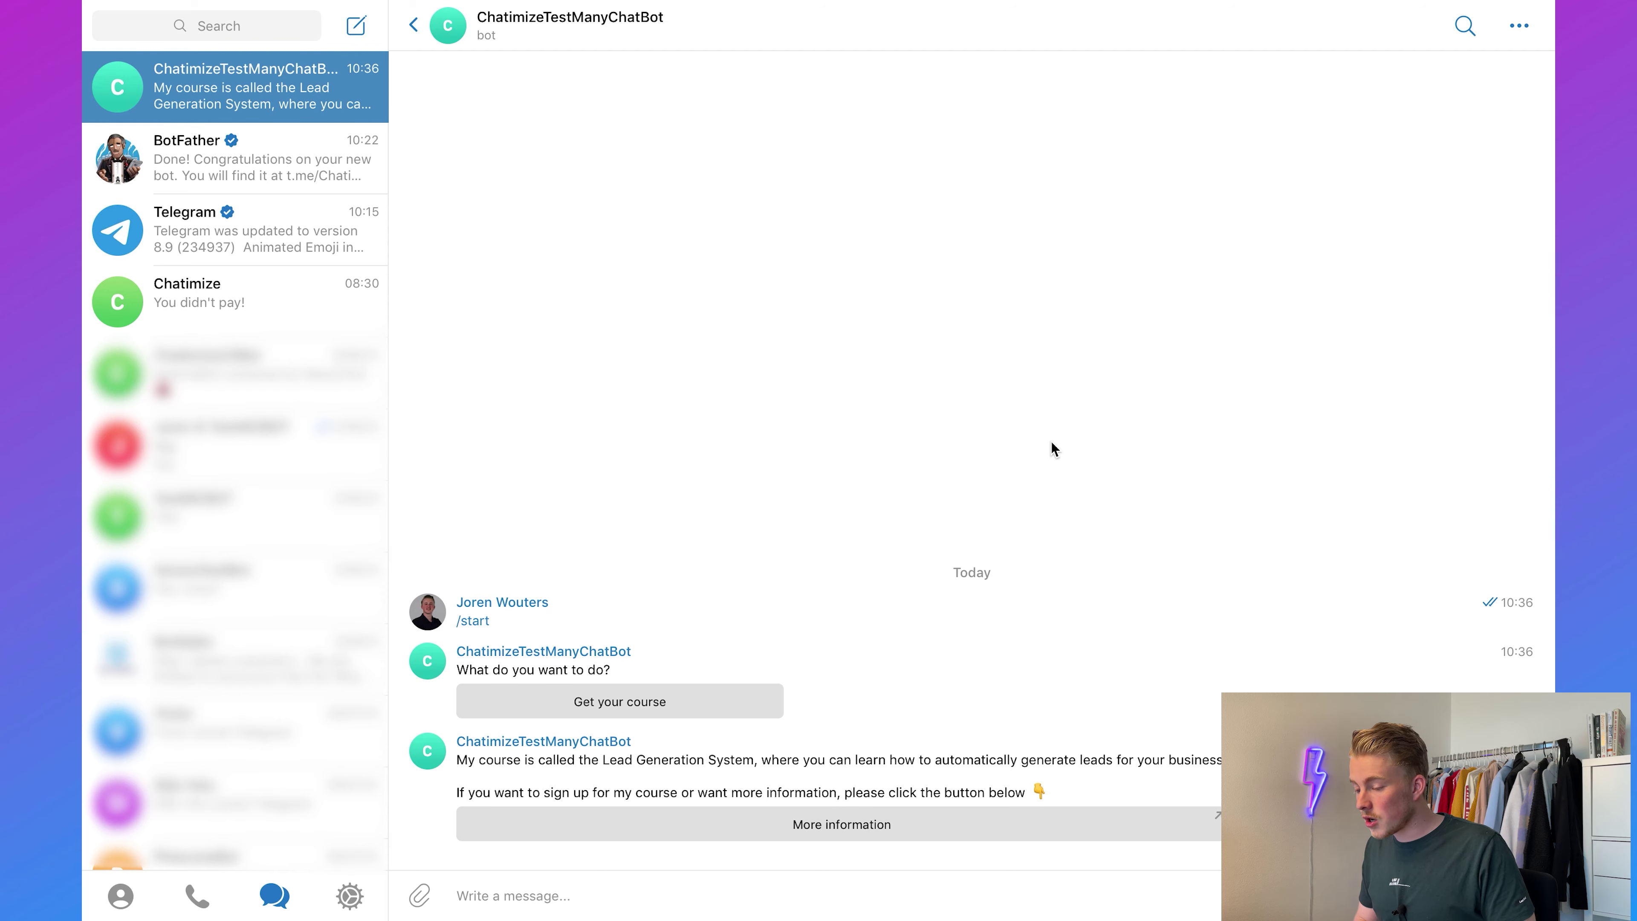
Step: Return to the ManyChat Welcome Message flow editor
key(ctrl+Right)
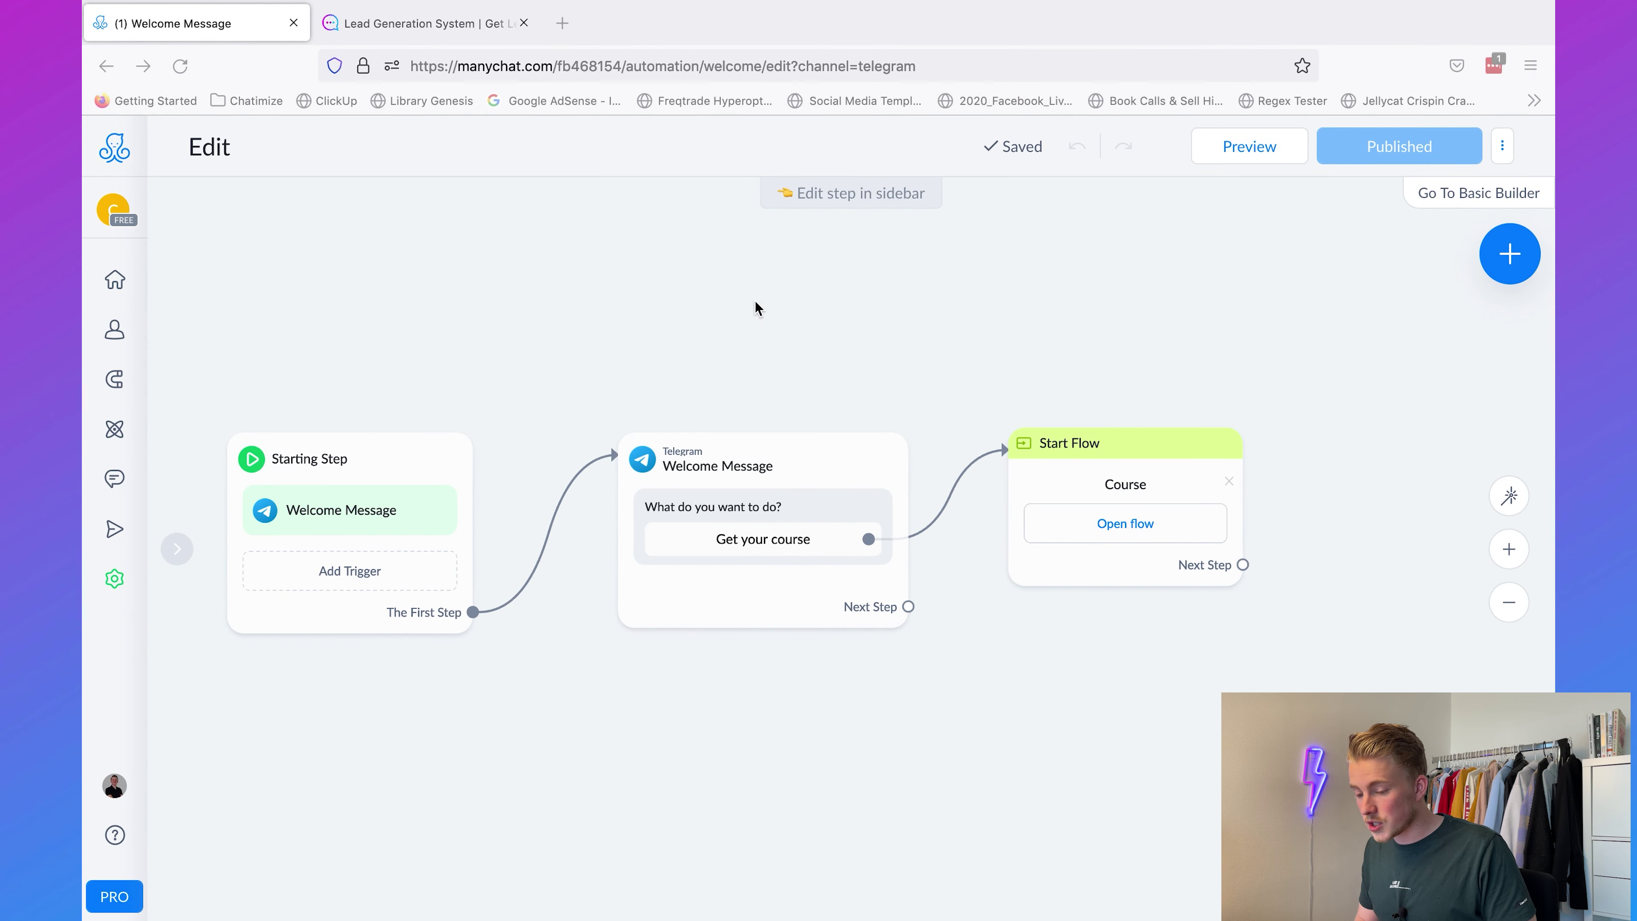
Step: Switch to the Chatimize account and create a new flow named 'Ebook test'
click(112, 208)
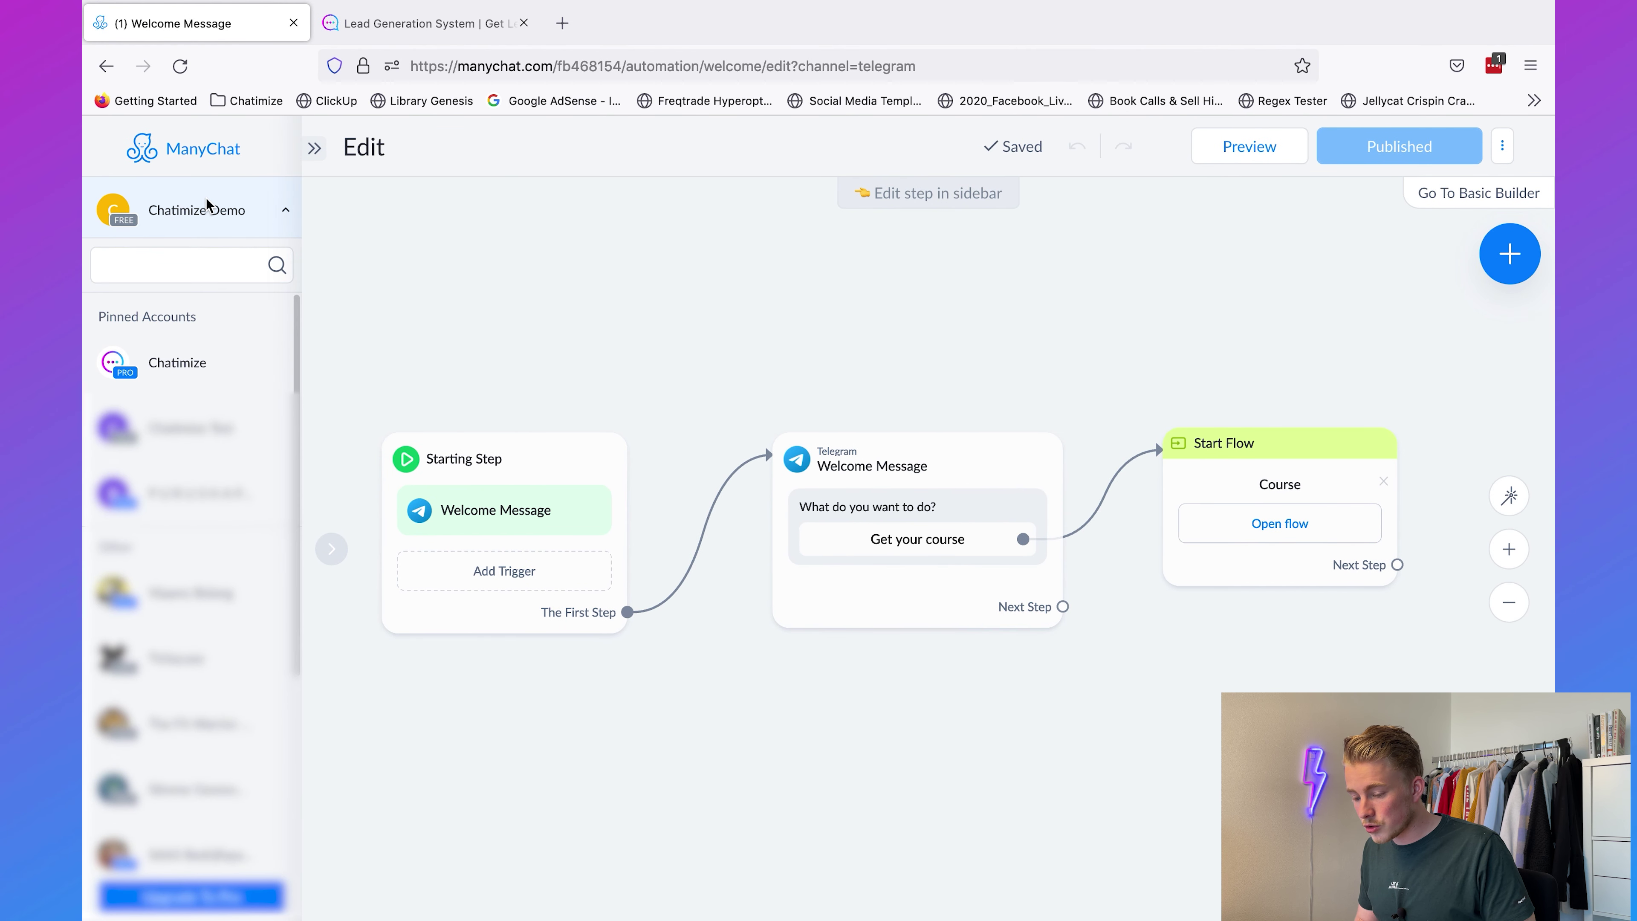
click(193, 366)
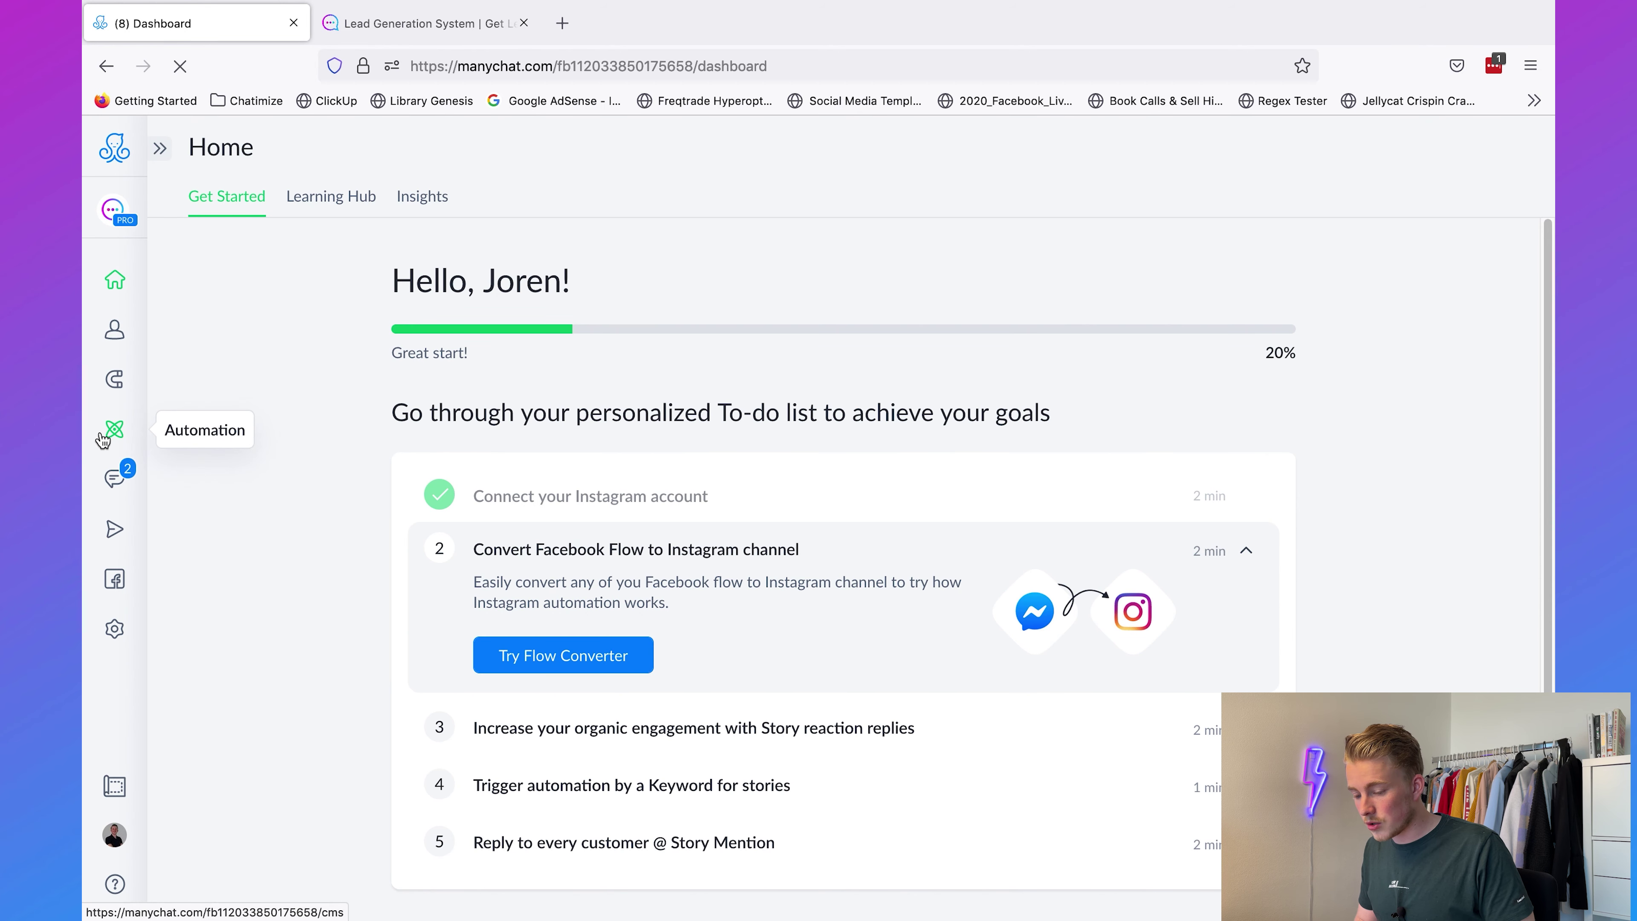
click(115, 429)
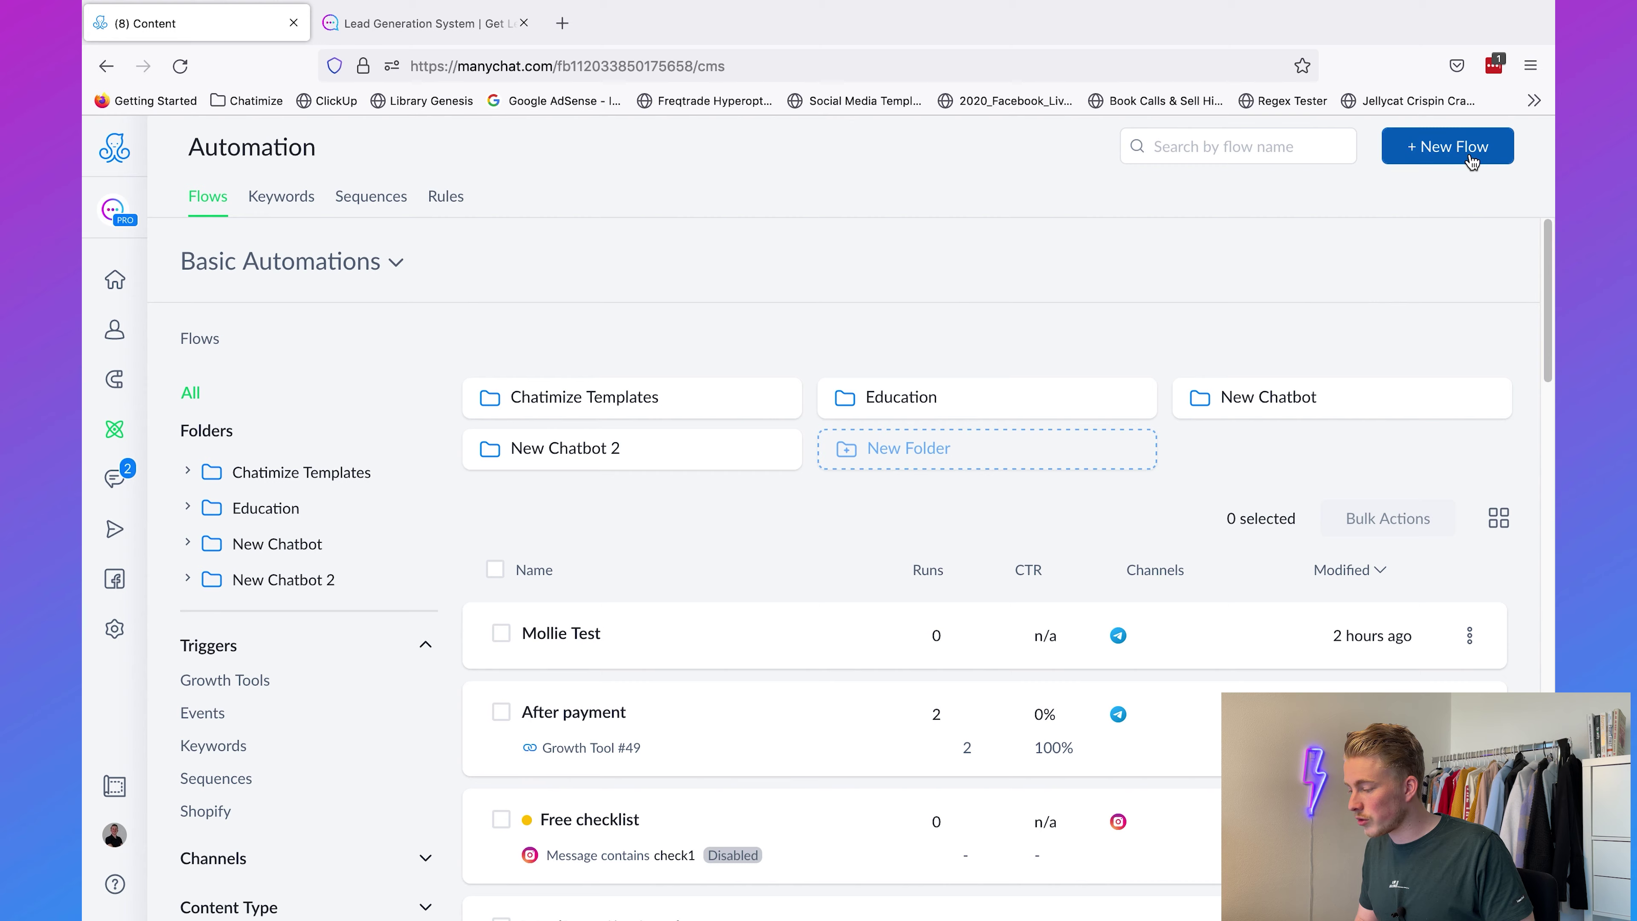
click(1472, 160)
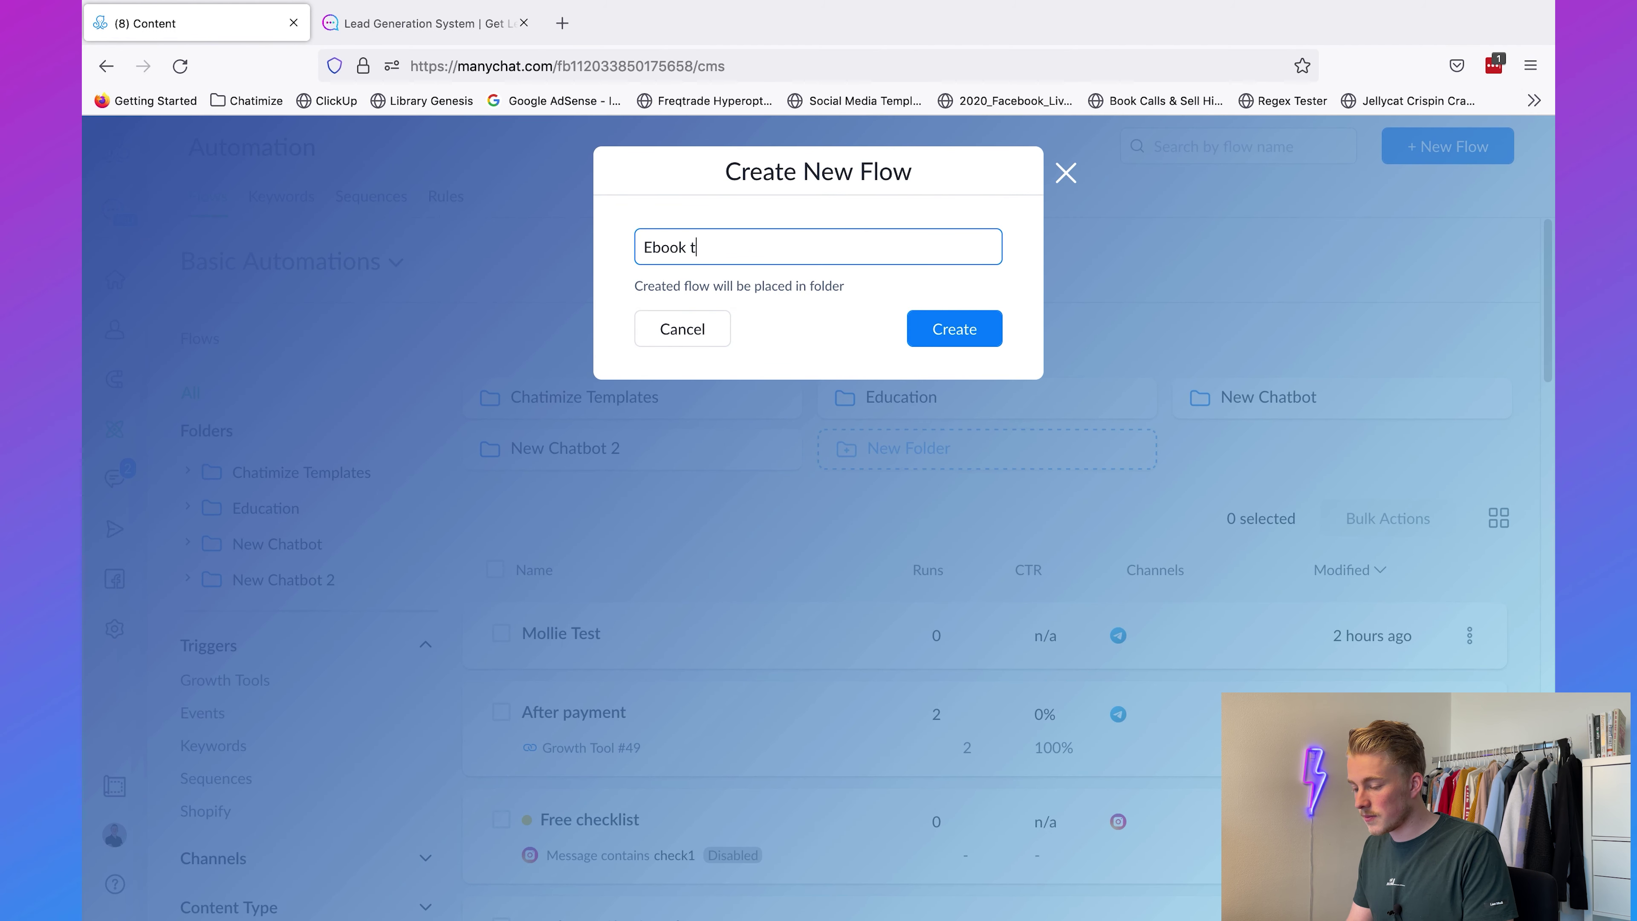
click(957, 329)
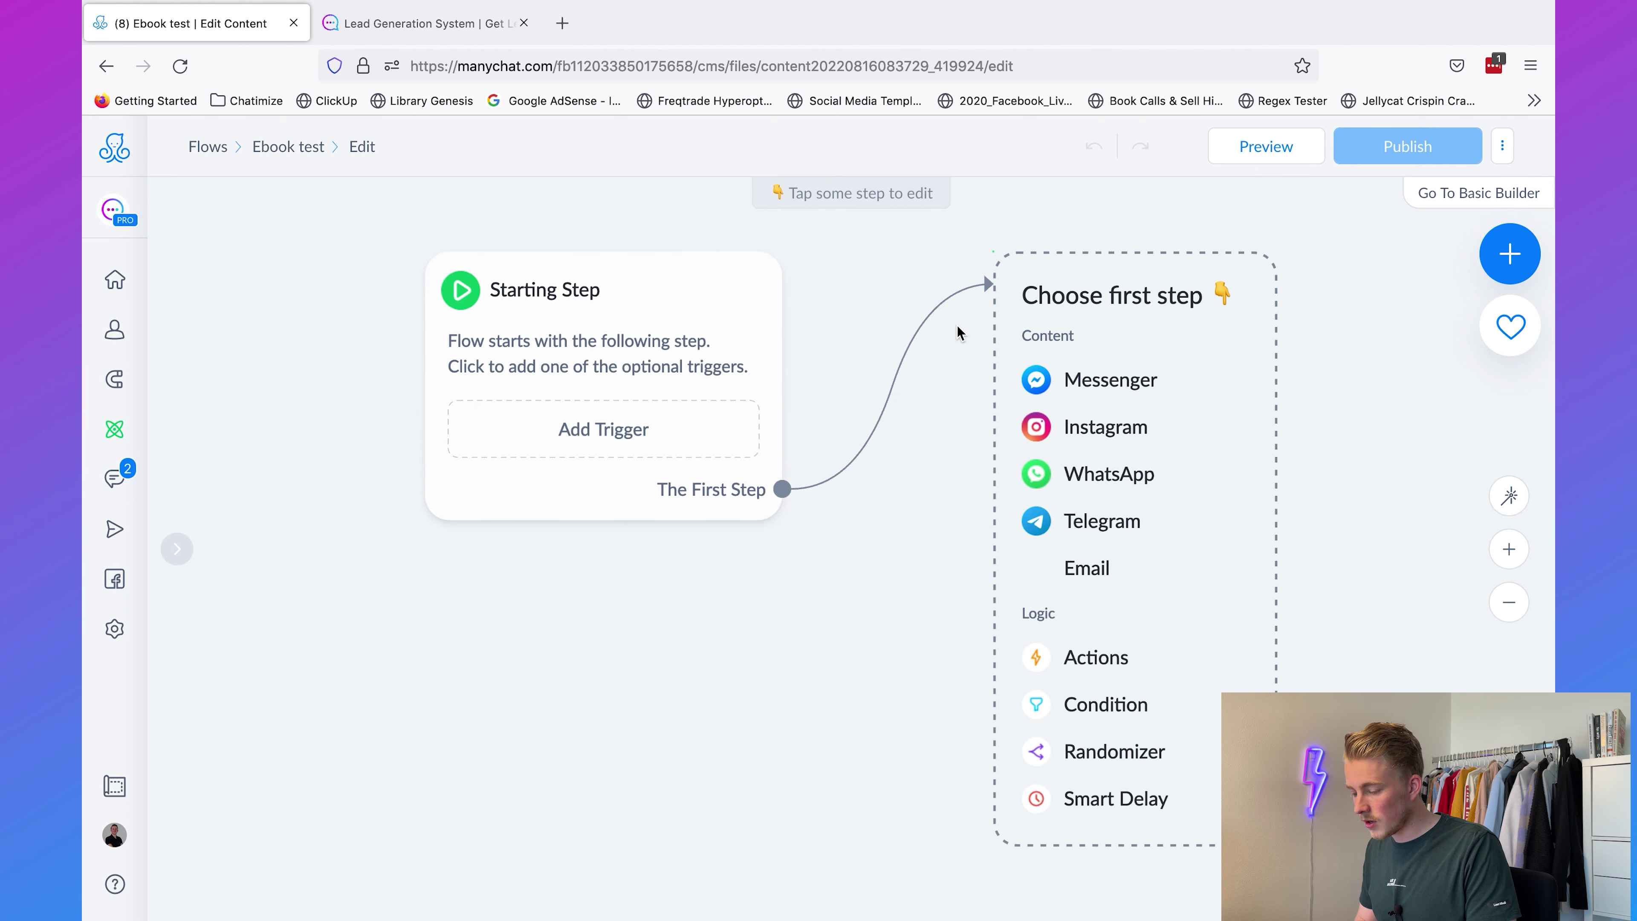
Step: Add a Telegram Keyword trigger to the flow's starting step
click(663, 450)
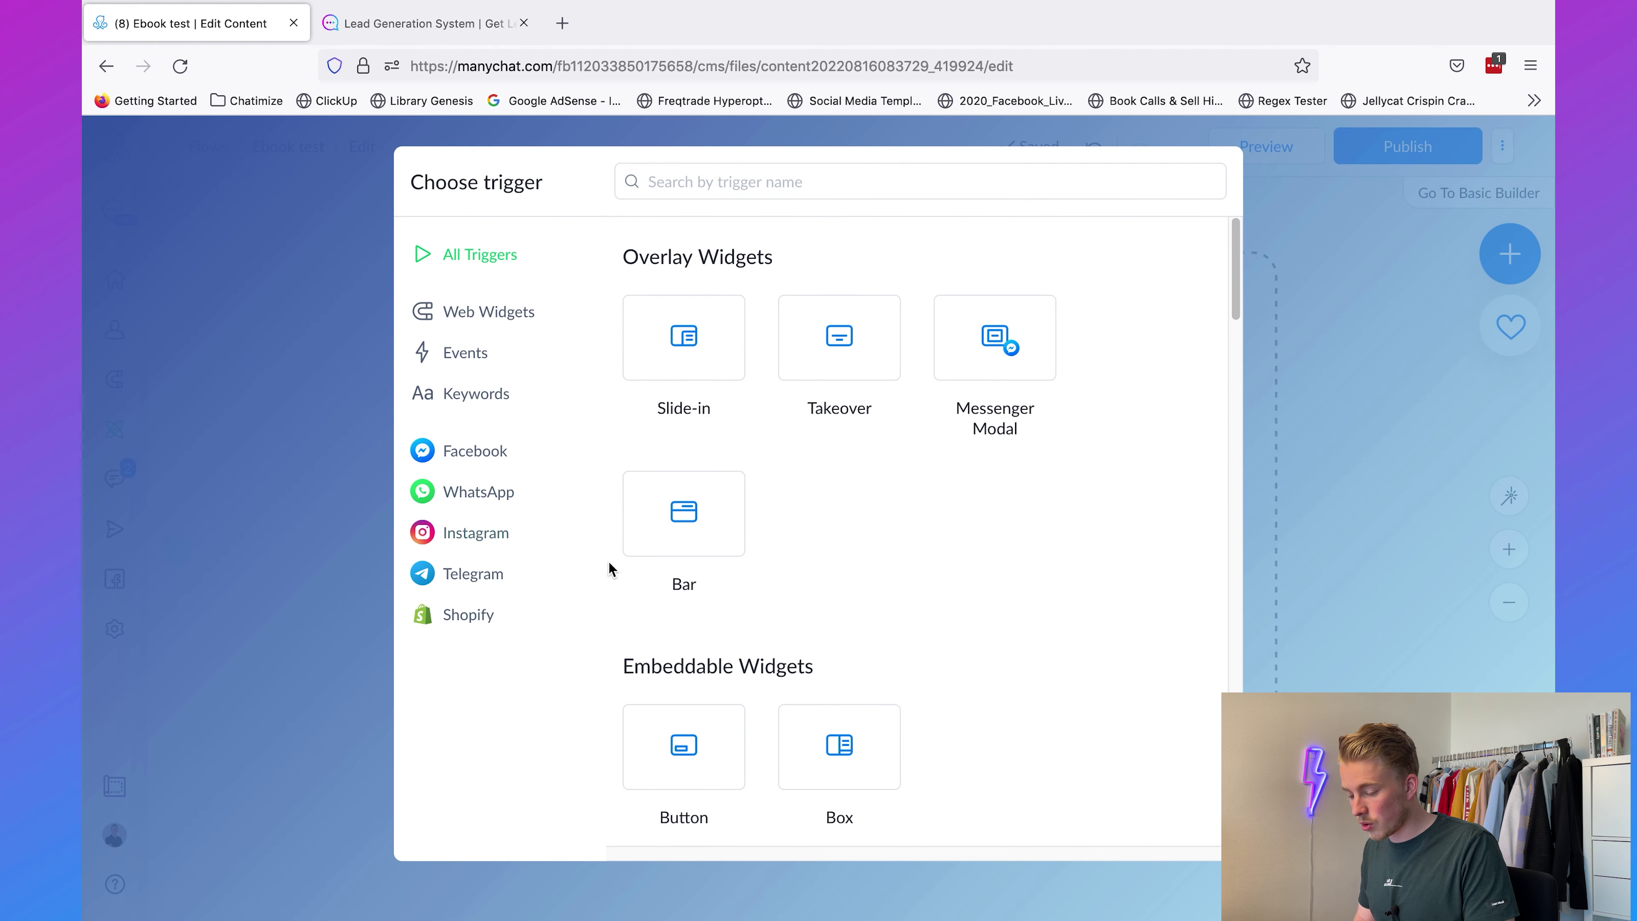
click(474, 575)
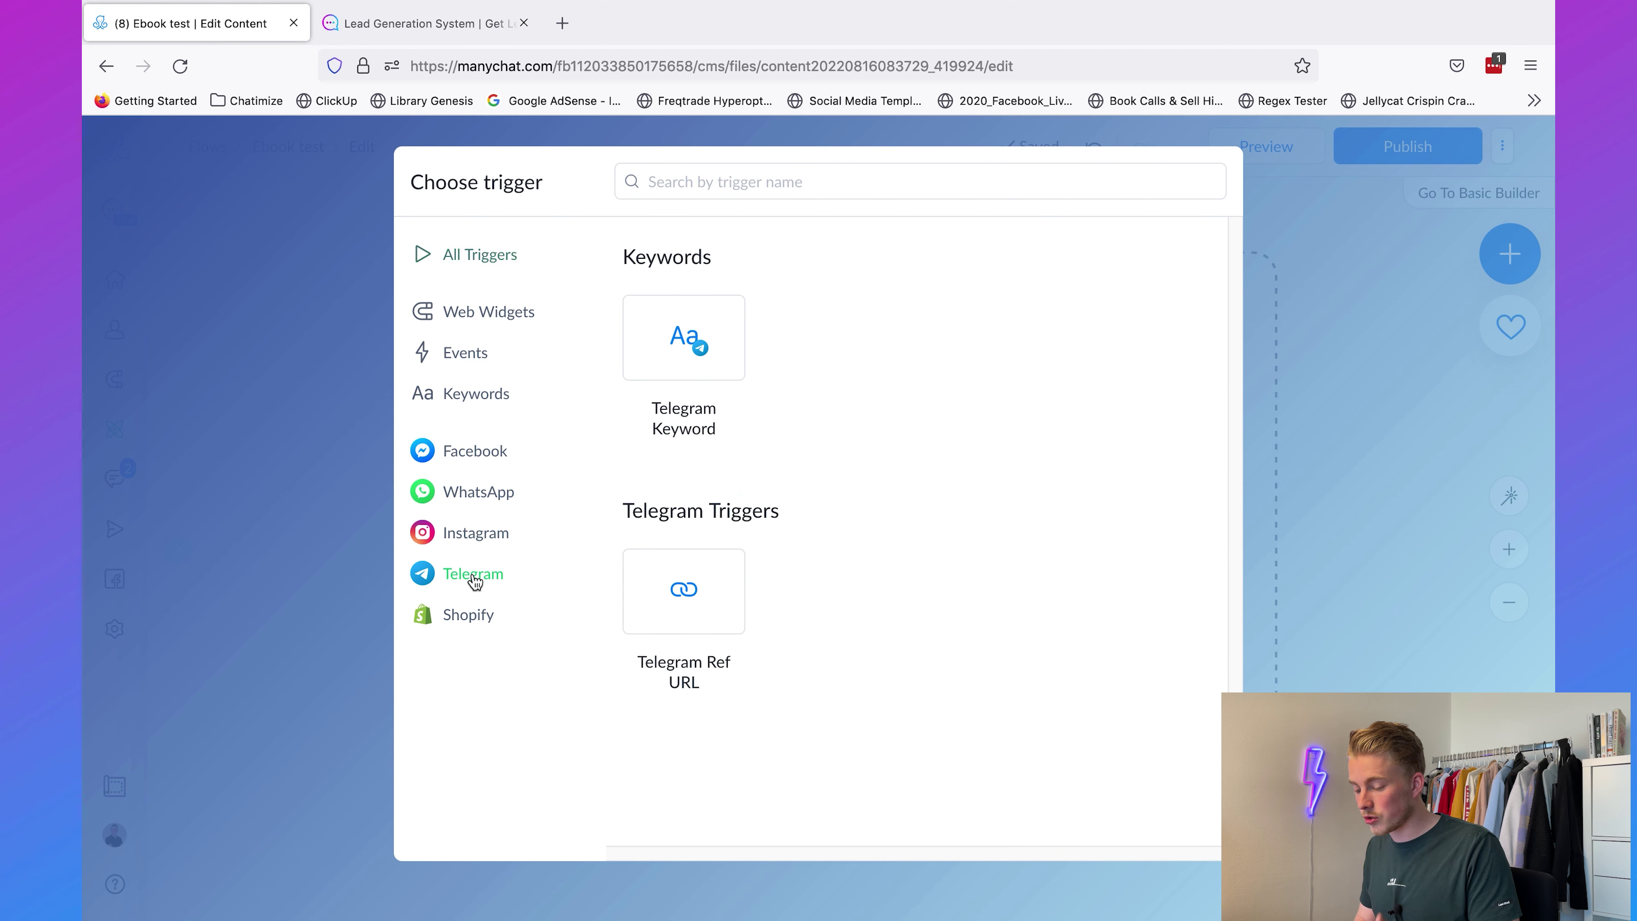
click(697, 330)
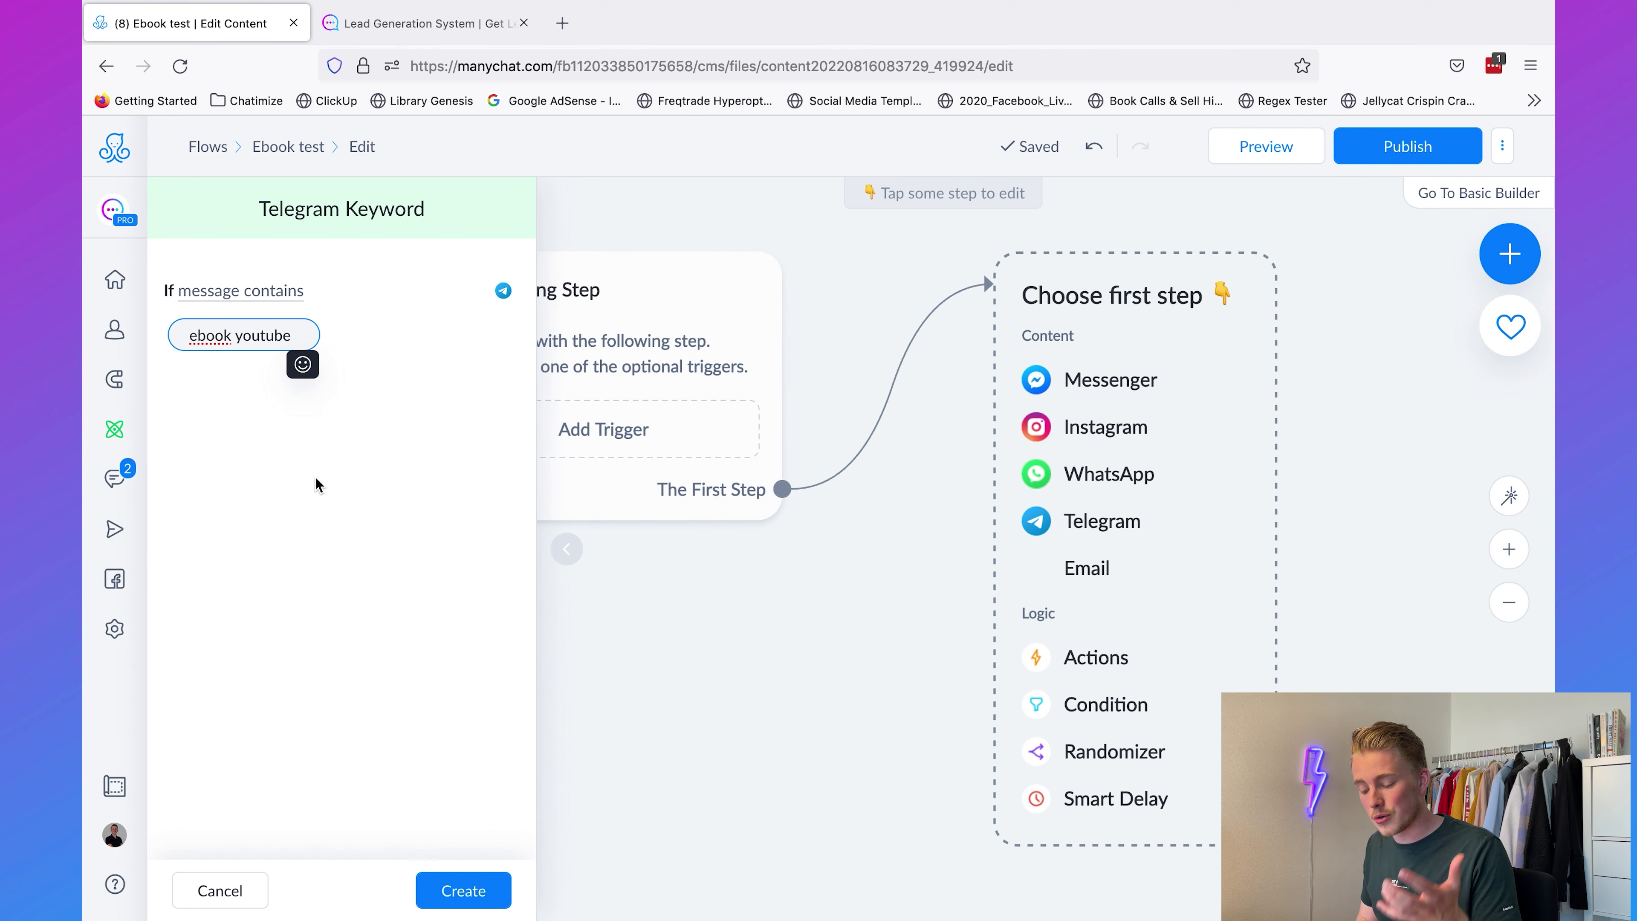
Step: Save the 'ebook youtube' keyword trigger and add a message 'What is your email address?'
click(316, 478)
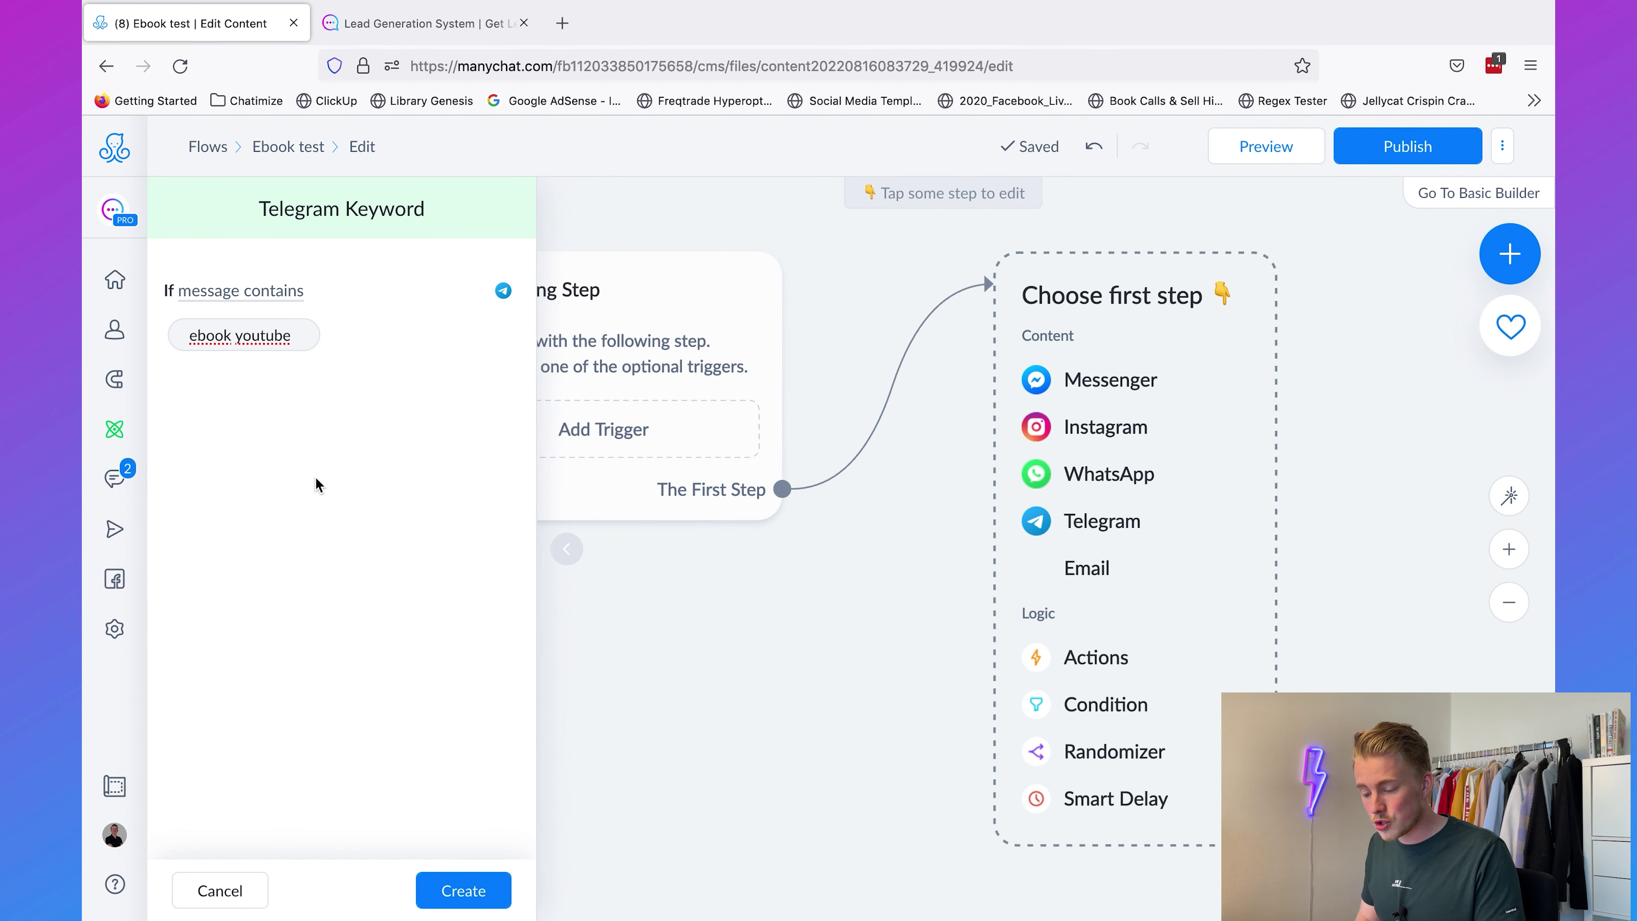
click(459, 893)
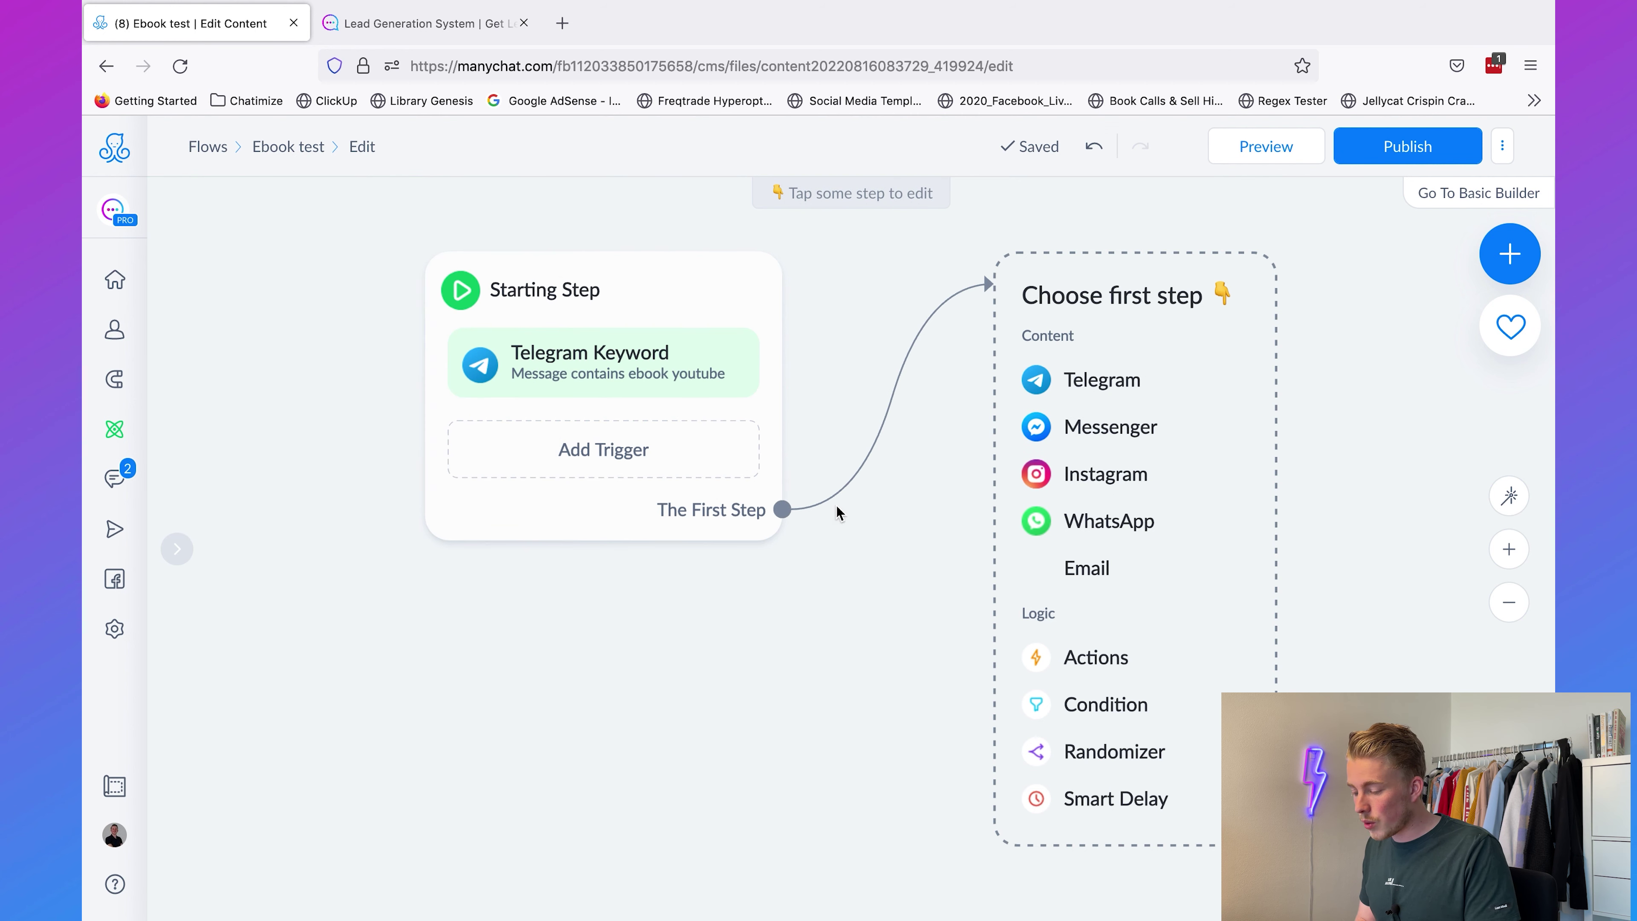
drag(782, 509, 915, 291)
click(973, 295)
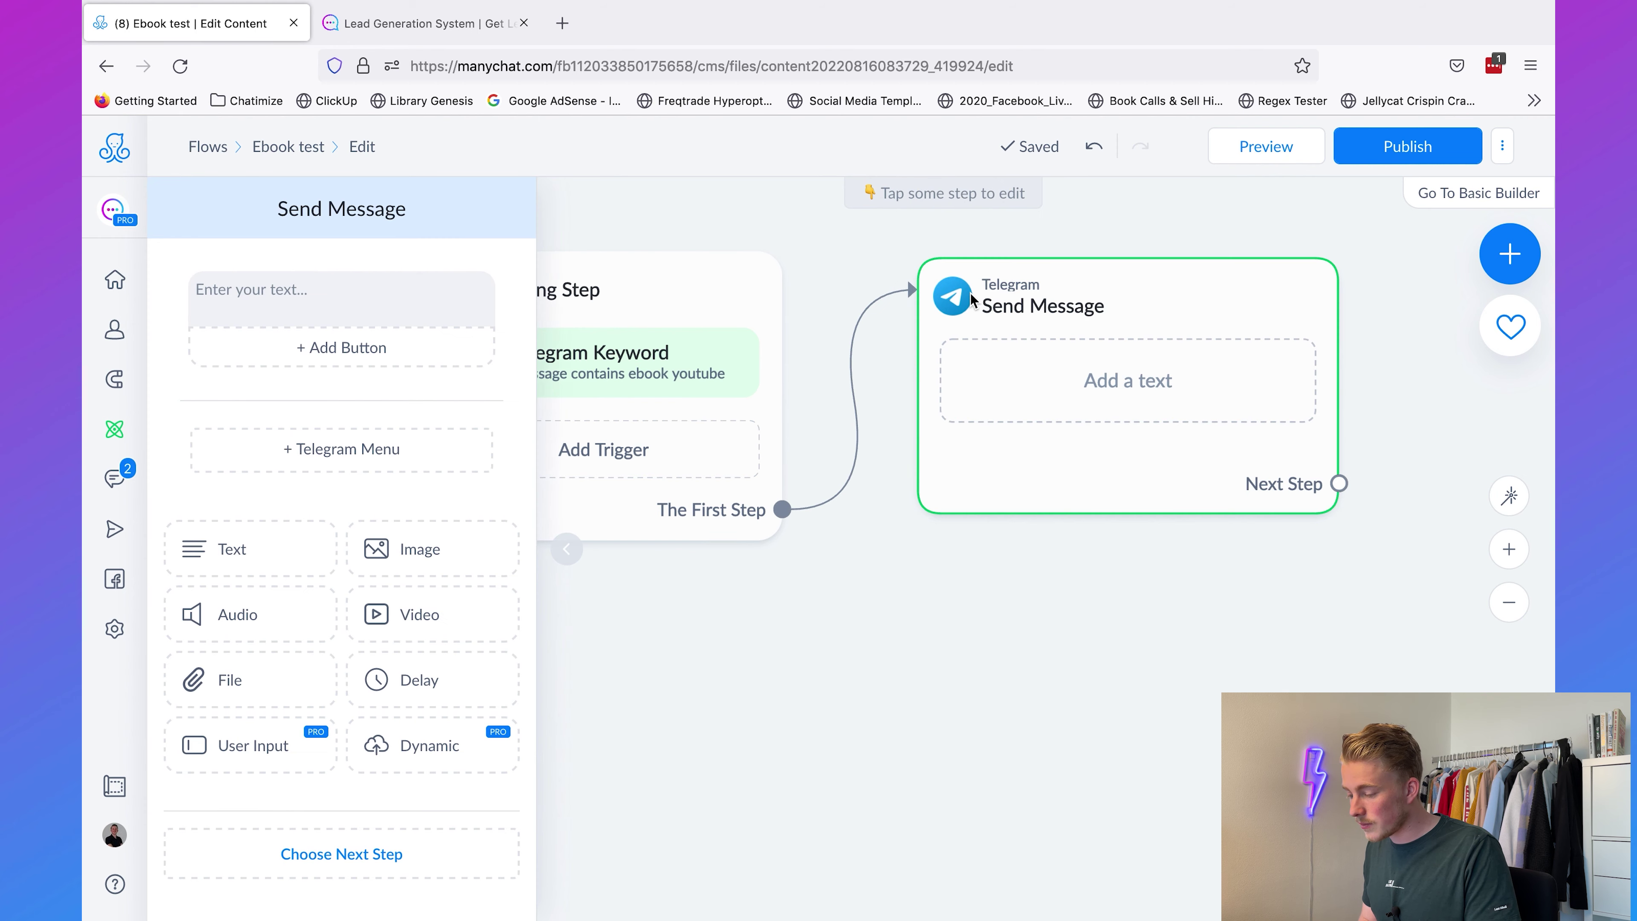
click(399, 297)
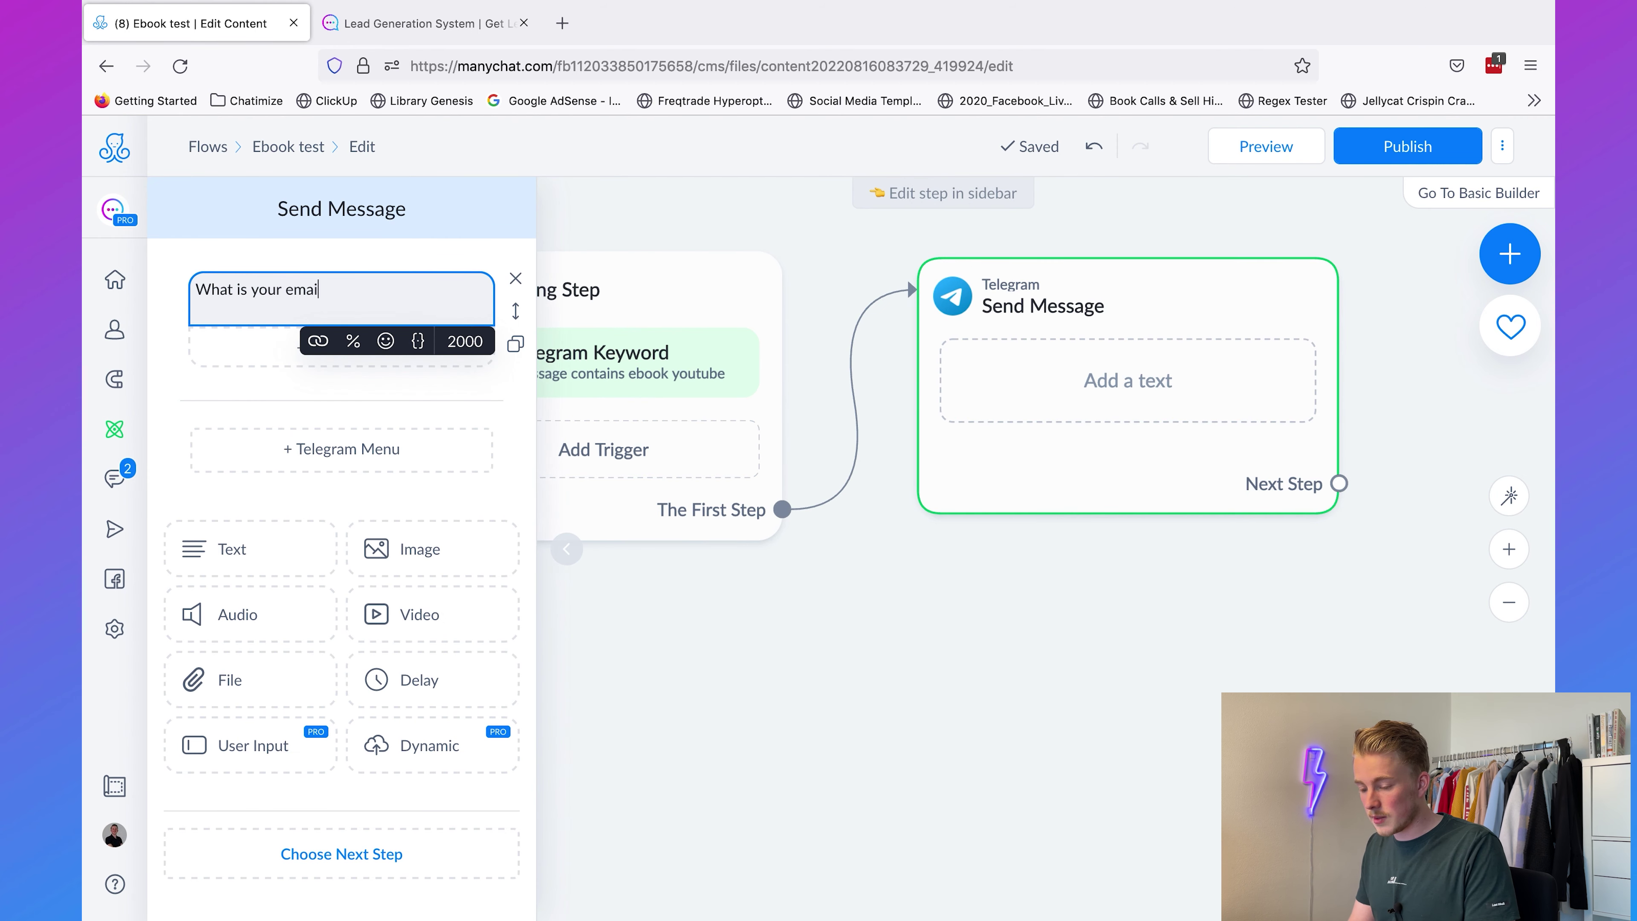
text(What is your email address?)
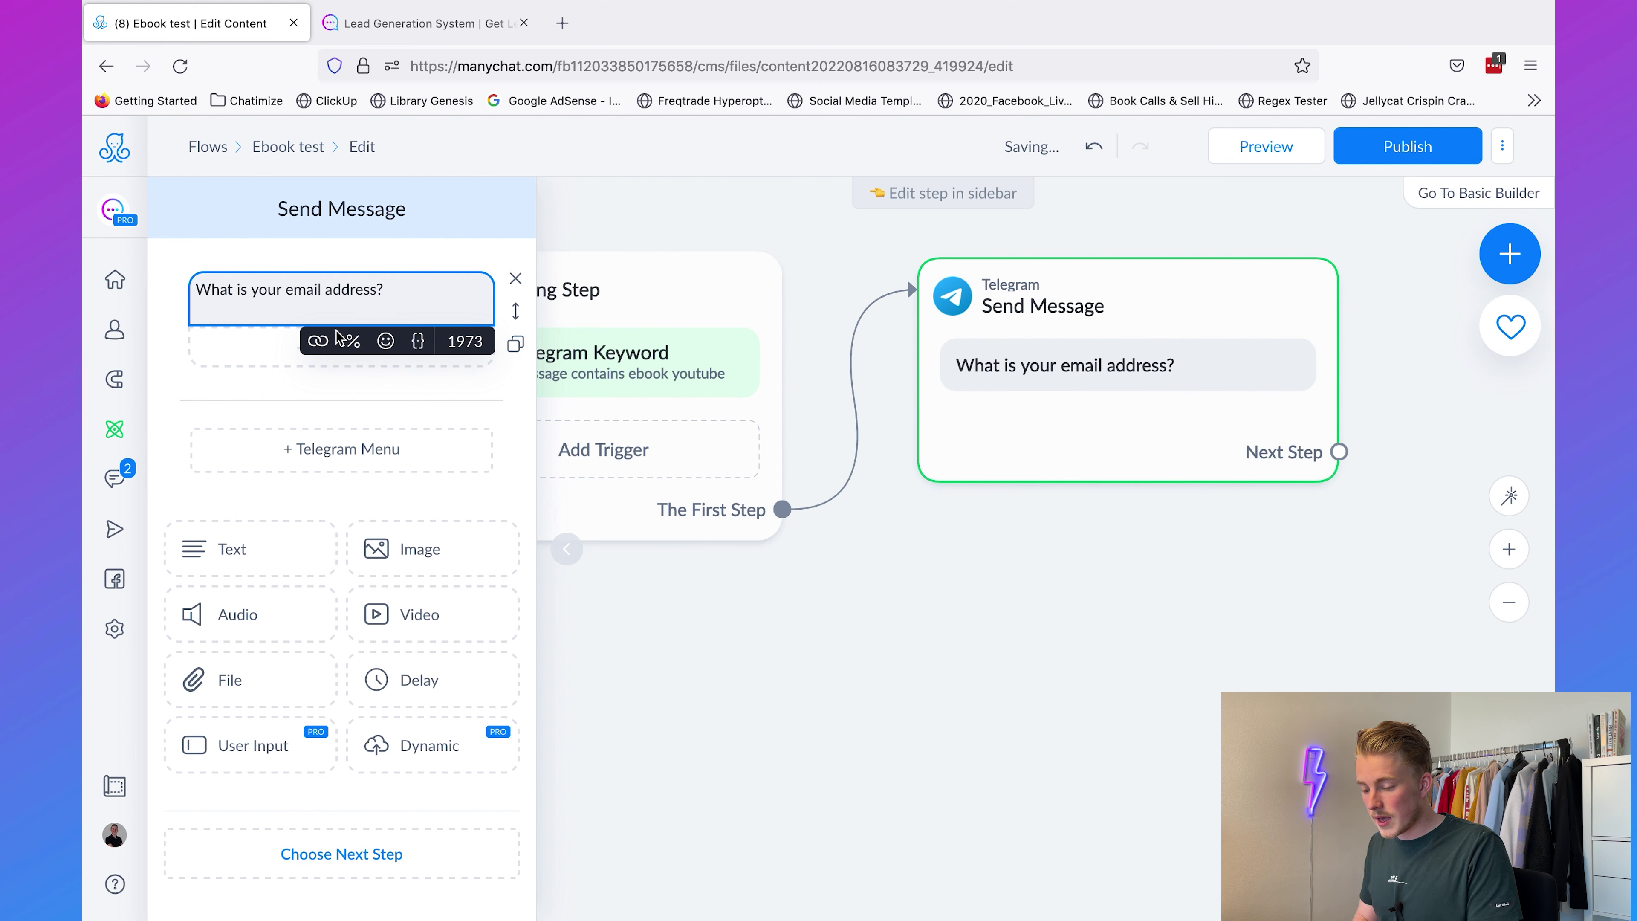
click(204, 400)
Step: Move the email question into a User Input question and delete the duplicate message
triple_click(374, 305)
key(ctrl+c)
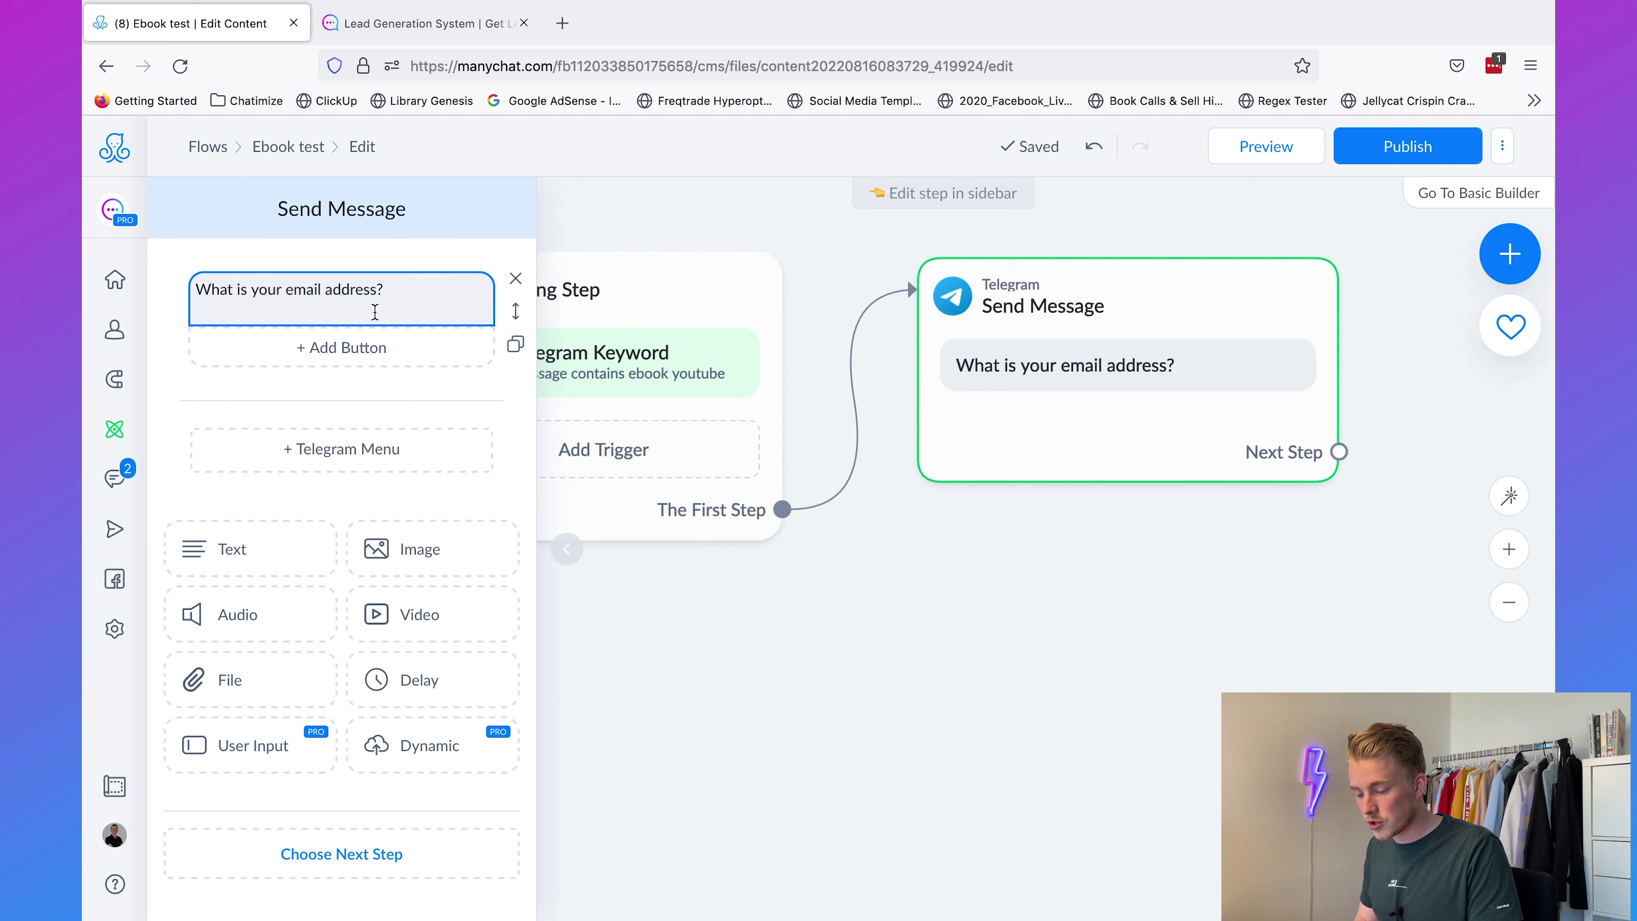
click(216, 744)
click(314, 437)
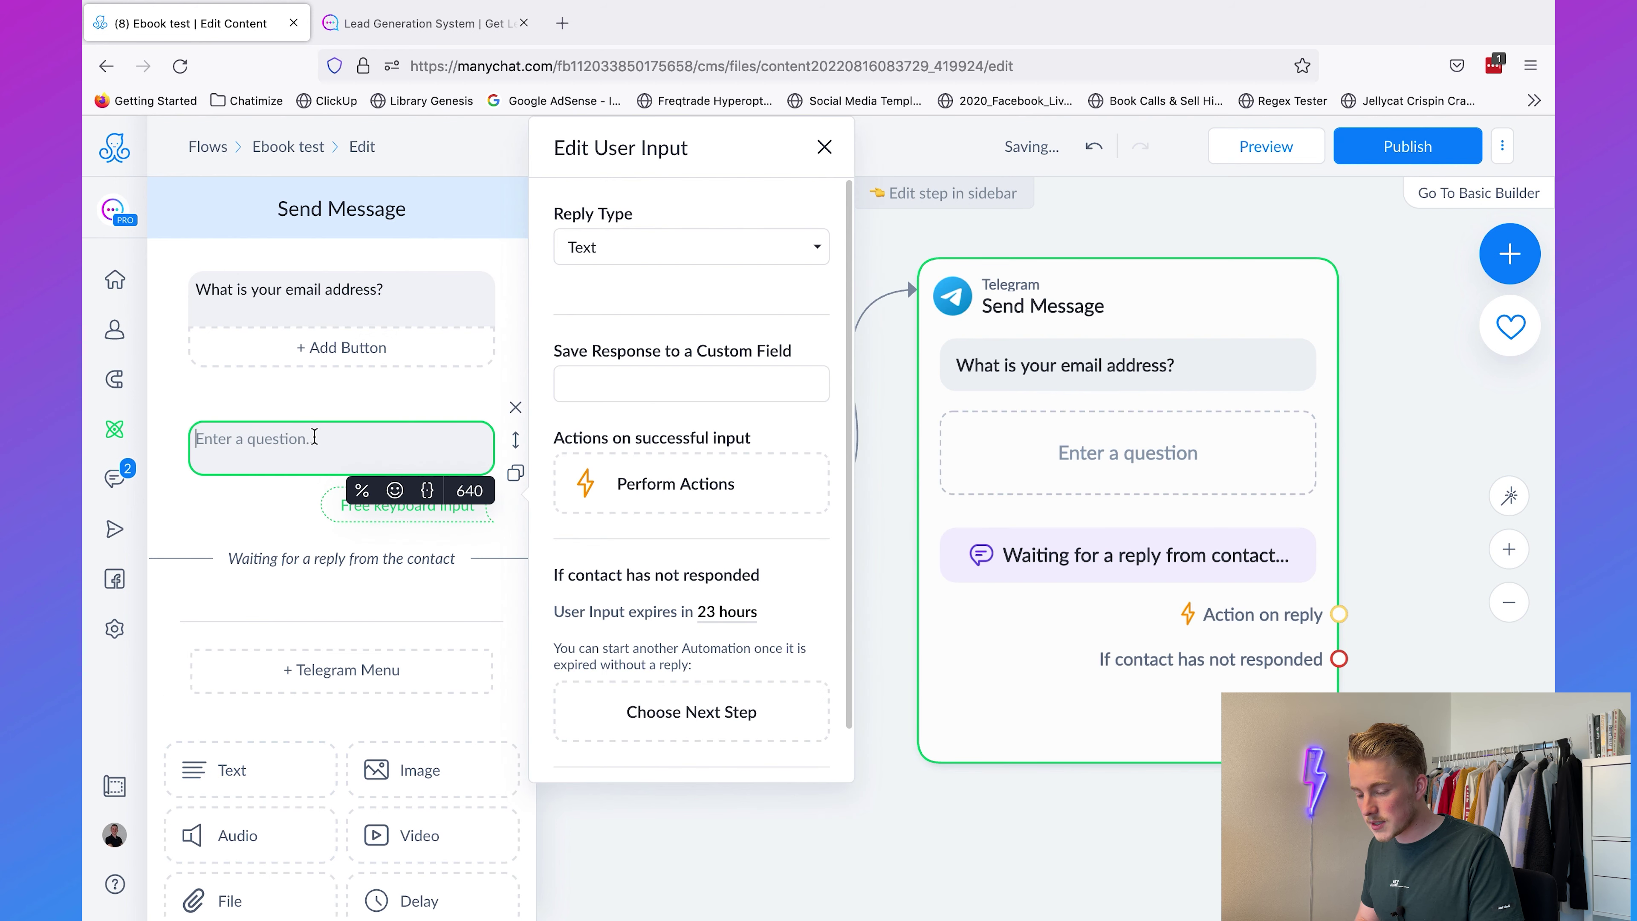
key(ctrl+v)
click(516, 280)
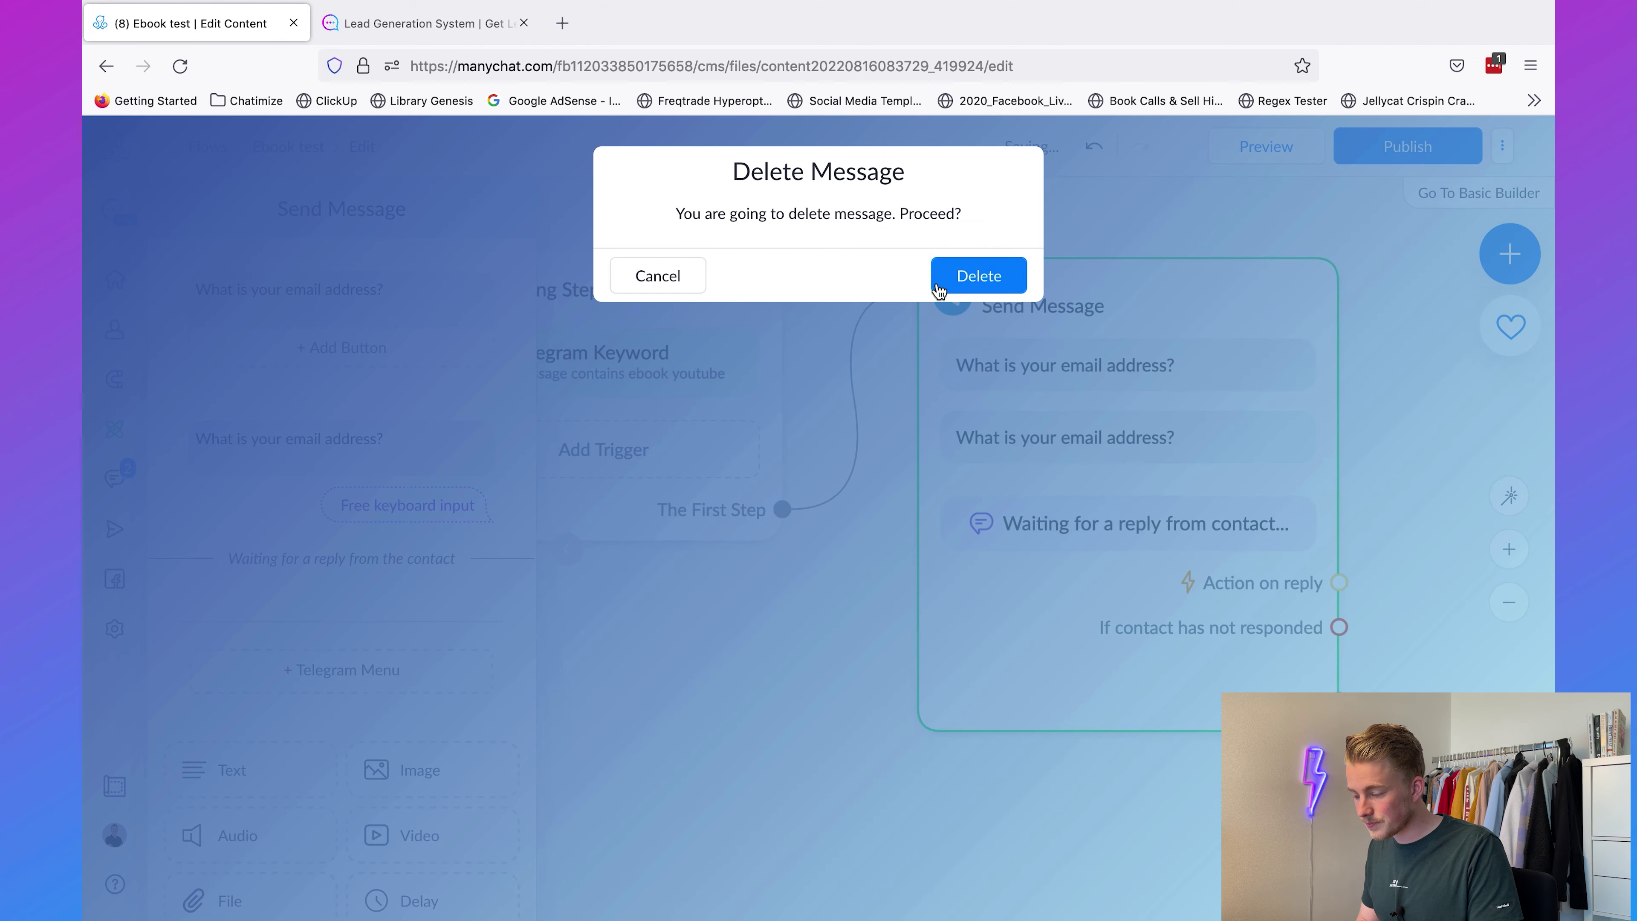
click(965, 271)
Step: Set the question's reply type to Email, keeping the default retry message
click(395, 316)
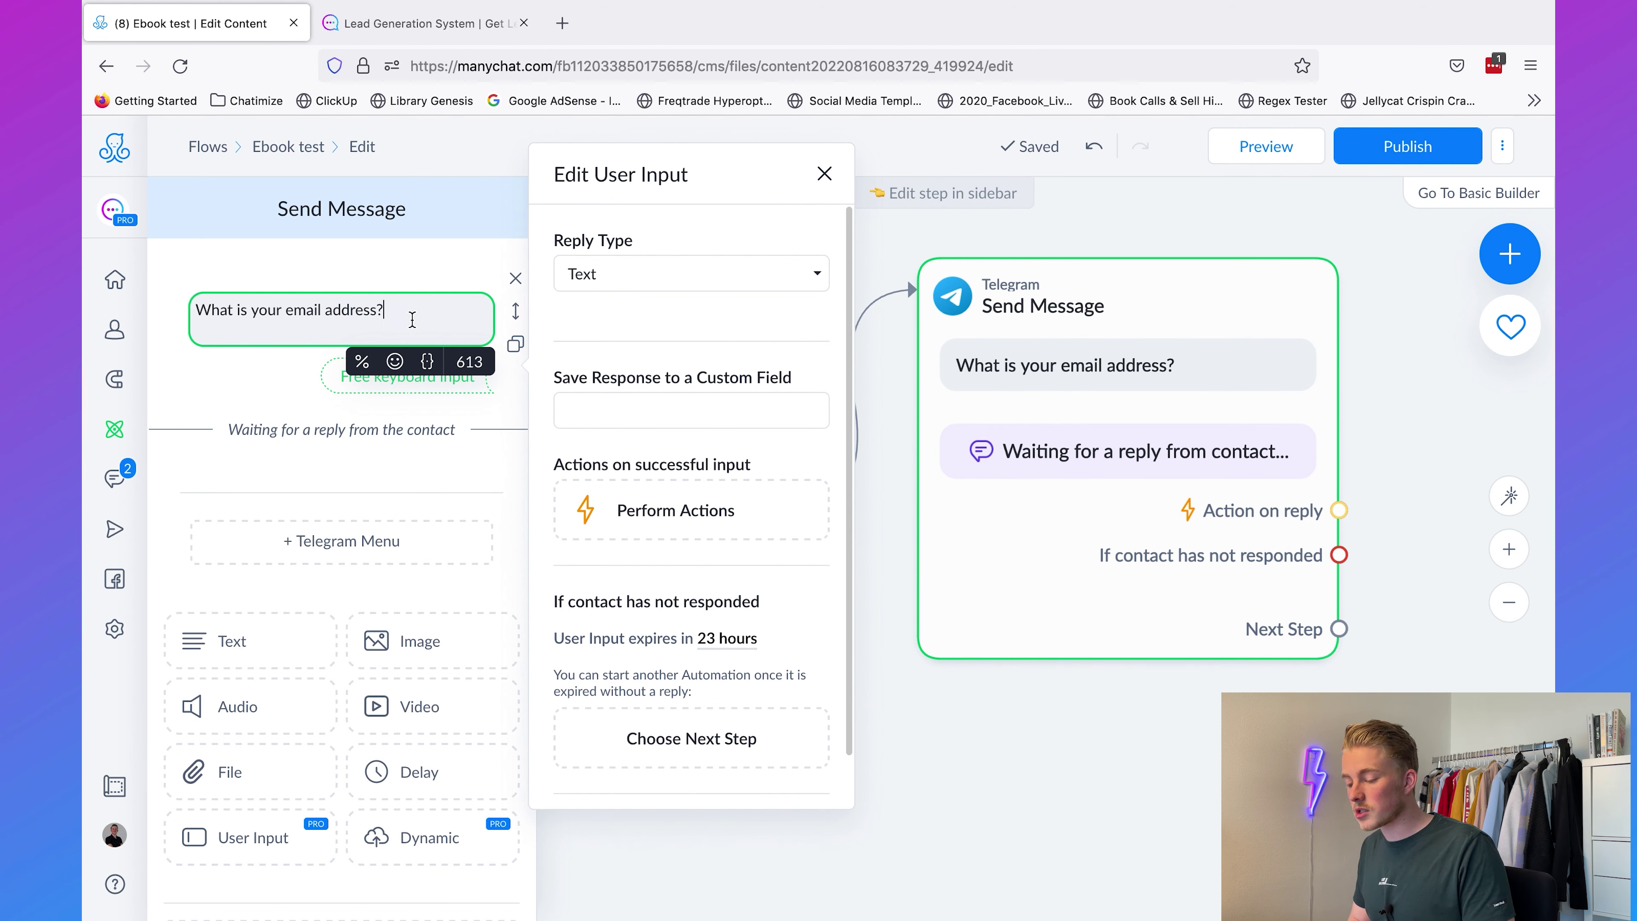
click(699, 284)
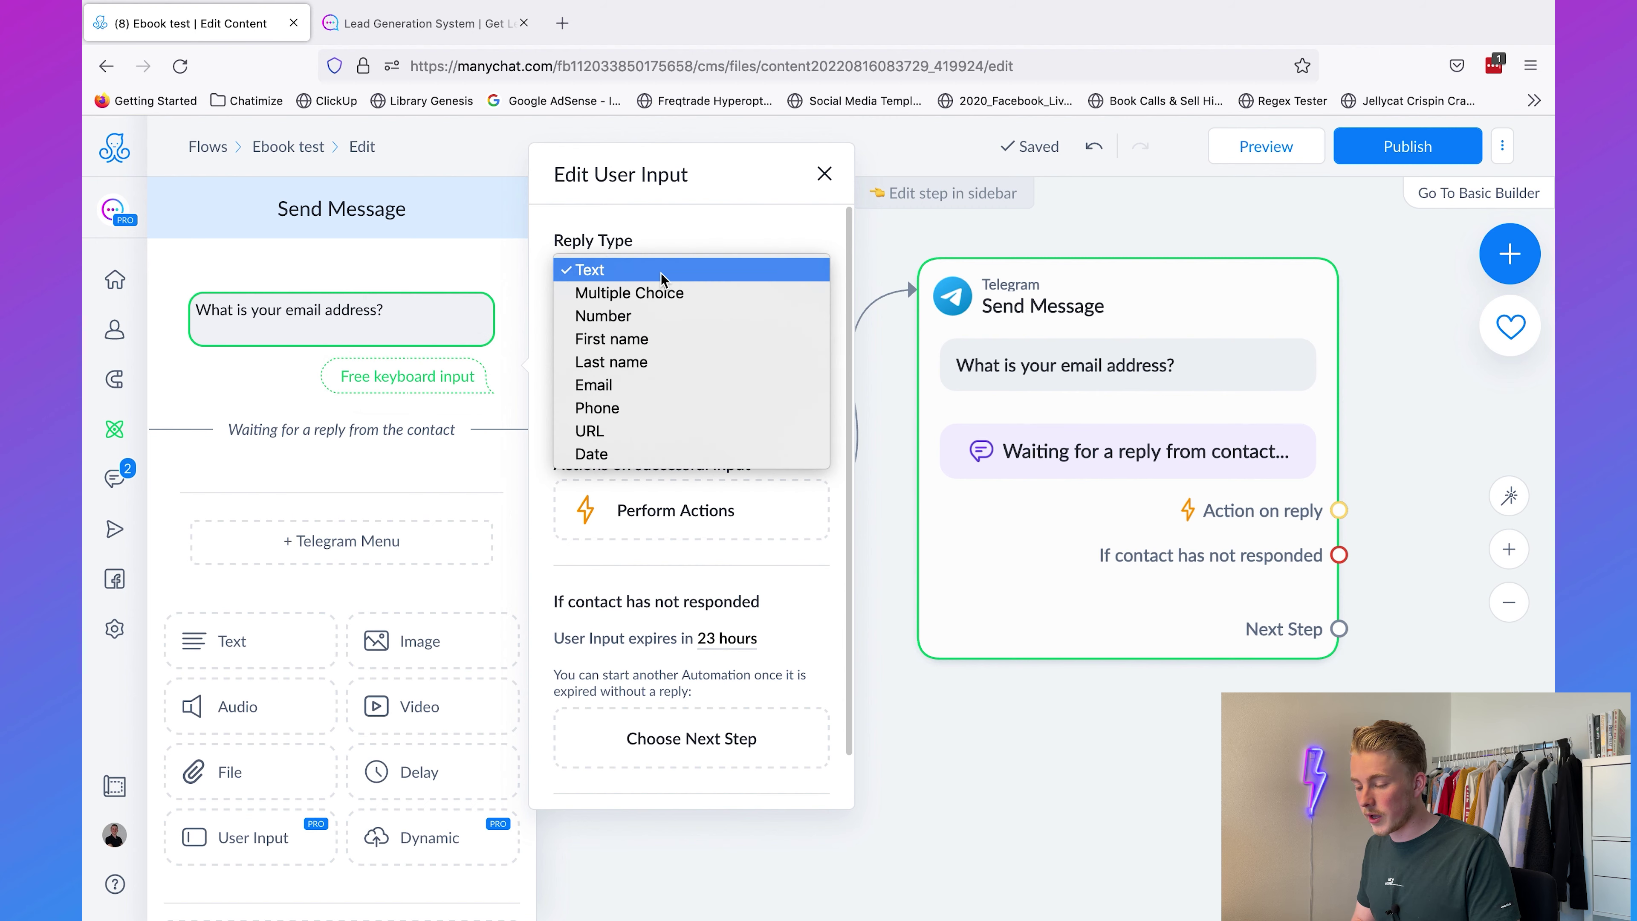
click(647, 385)
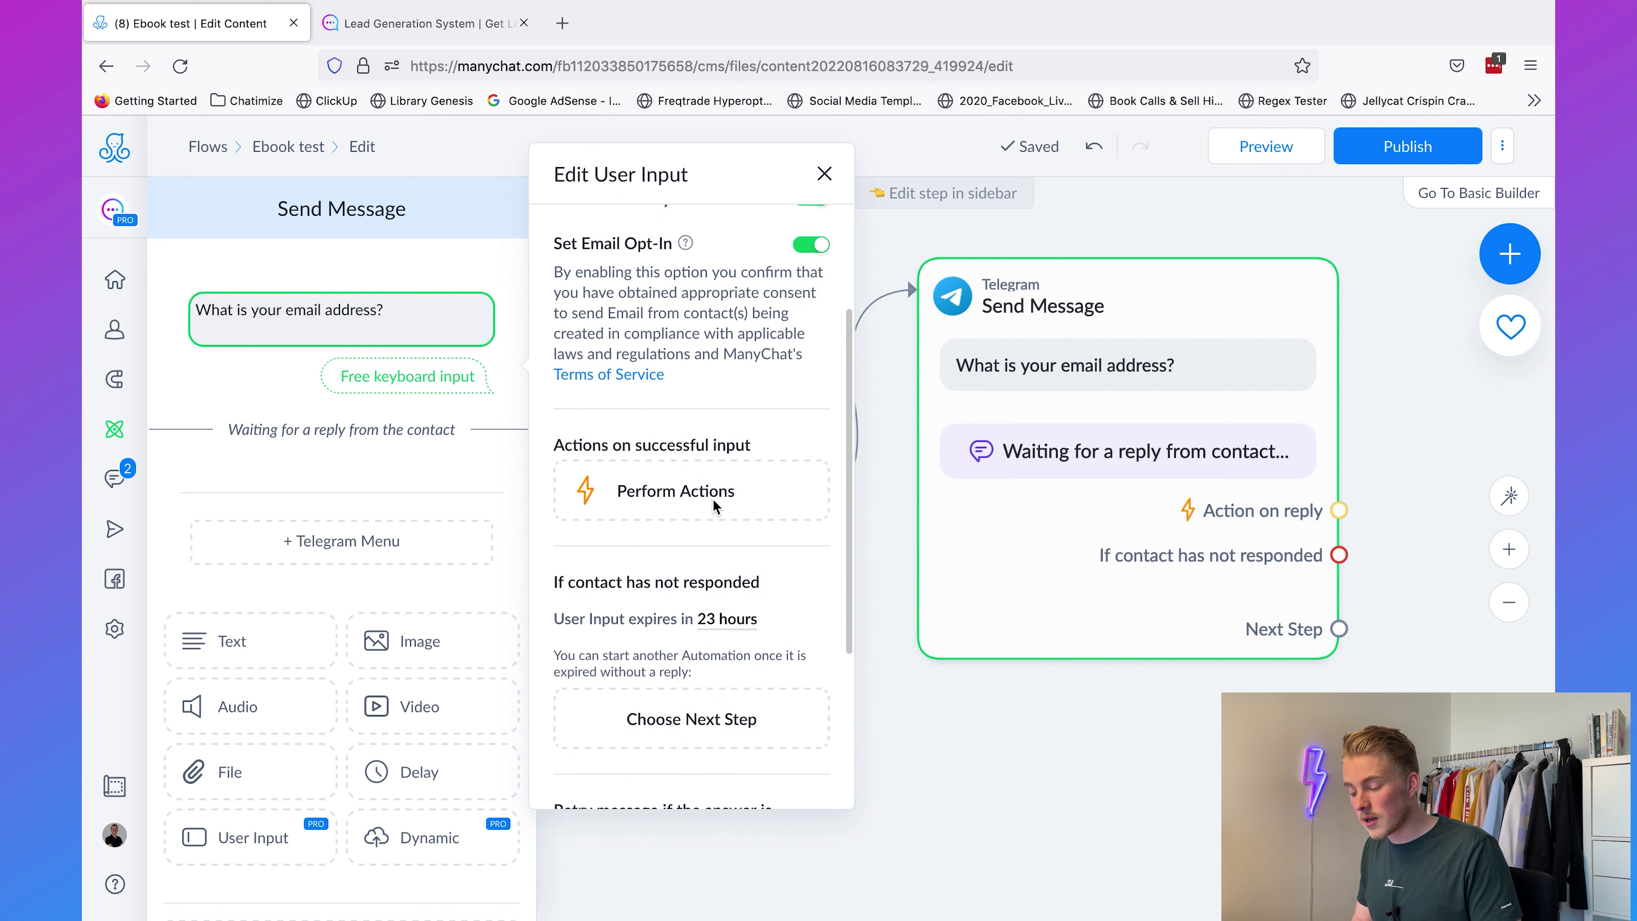
scroll(713, 499, down, 4)
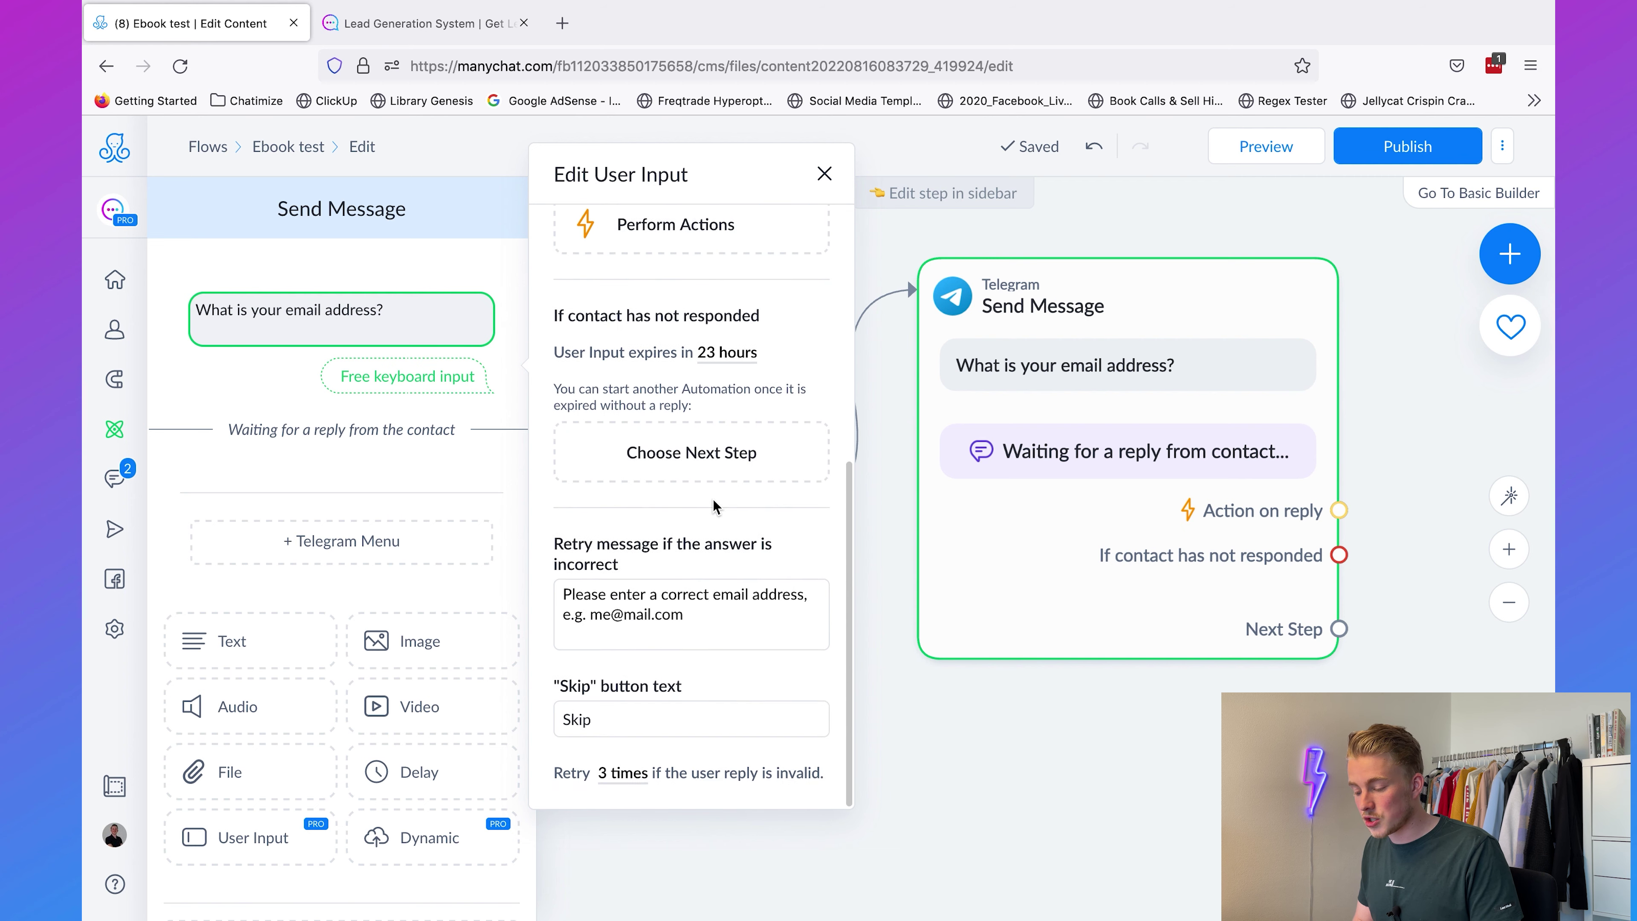
click(731, 620)
drag(730, 621, 561, 580)
click(641, 596)
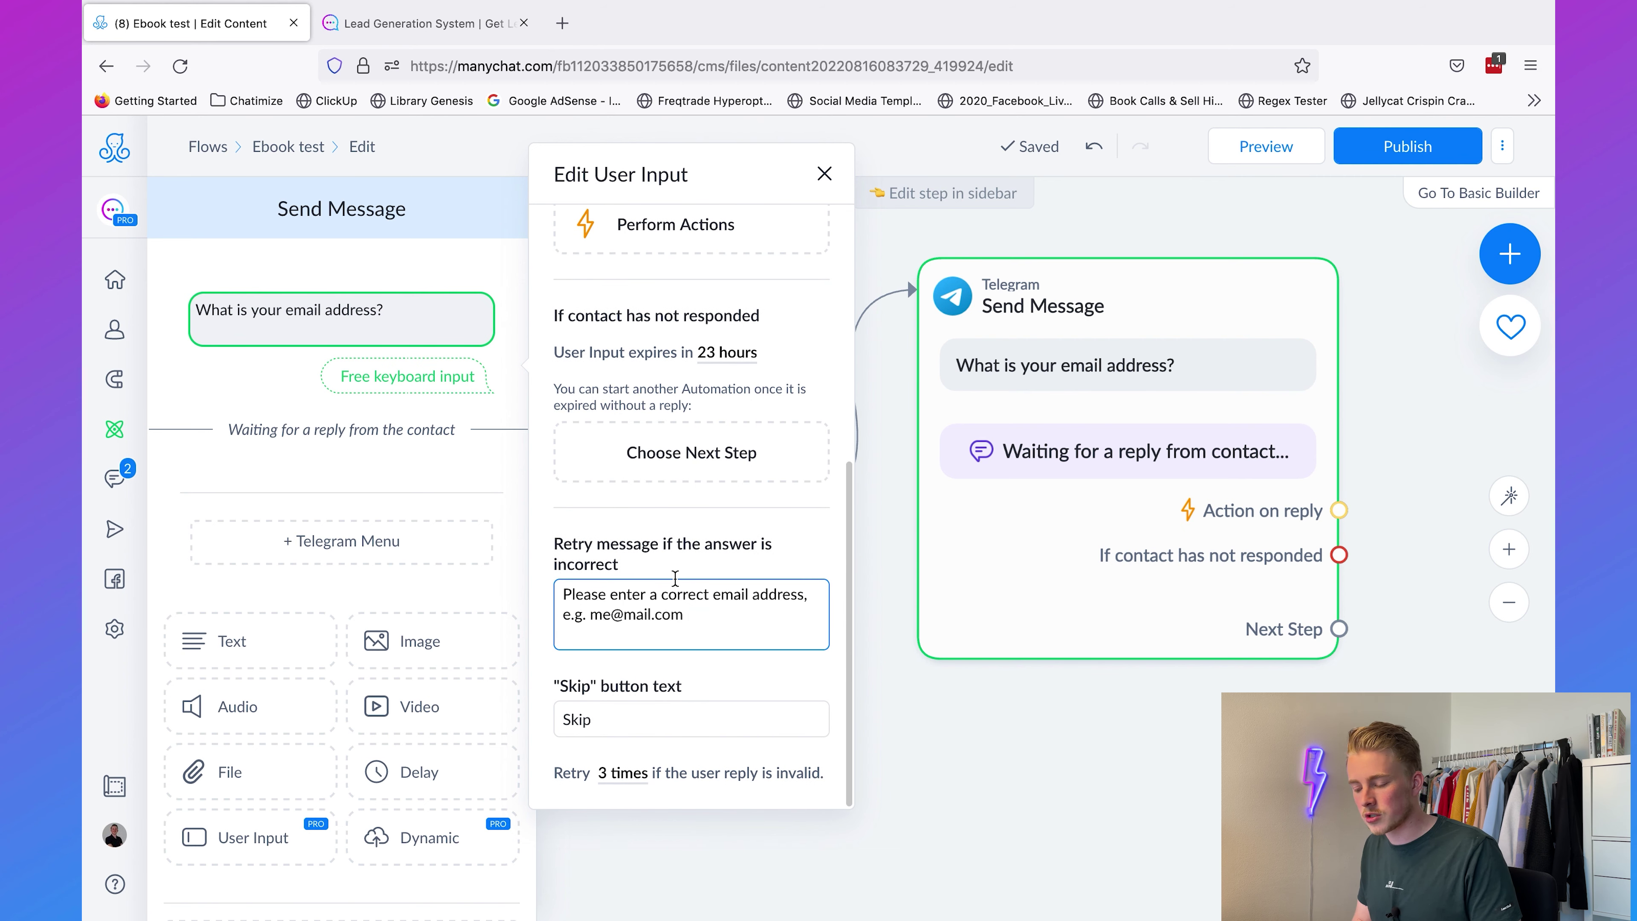
drag(590, 616, 716, 616)
click(717, 617)
click(1032, 757)
Step: Link the email question step to a new next step
scroll(1444, 542, down, 3)
drag(1437, 537, 1025, 512)
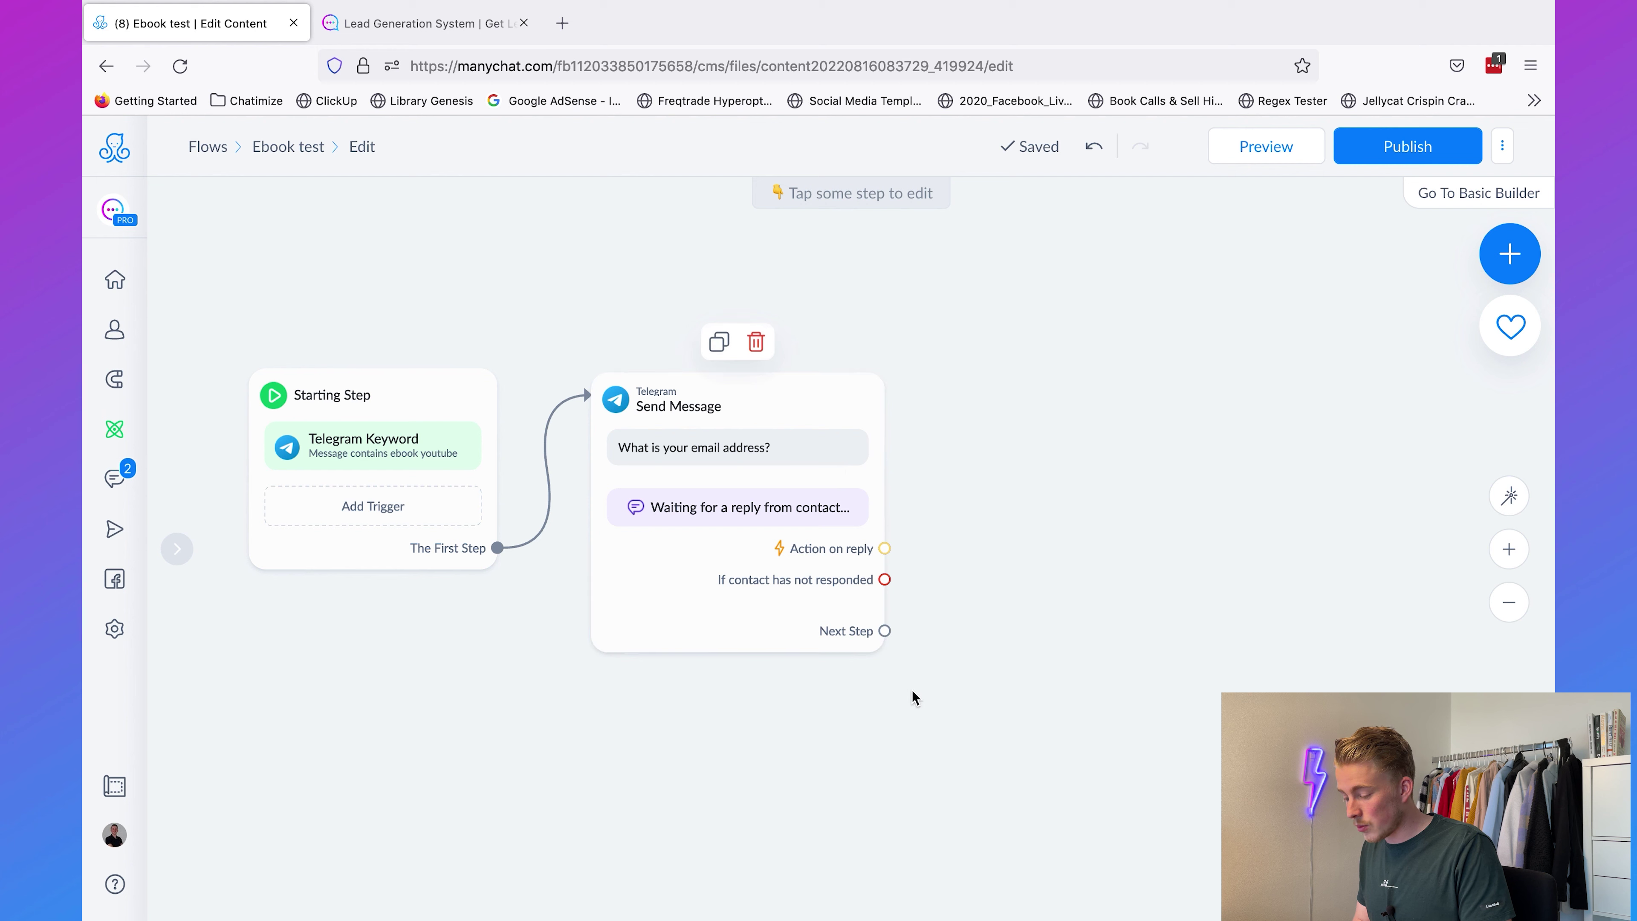
drag(931, 621, 1038, 376)
Step: Write the follow-up message 'Okay, here just click the button below to get my ebook'
click(1076, 377)
click(316, 300)
text(Okay, hre e)
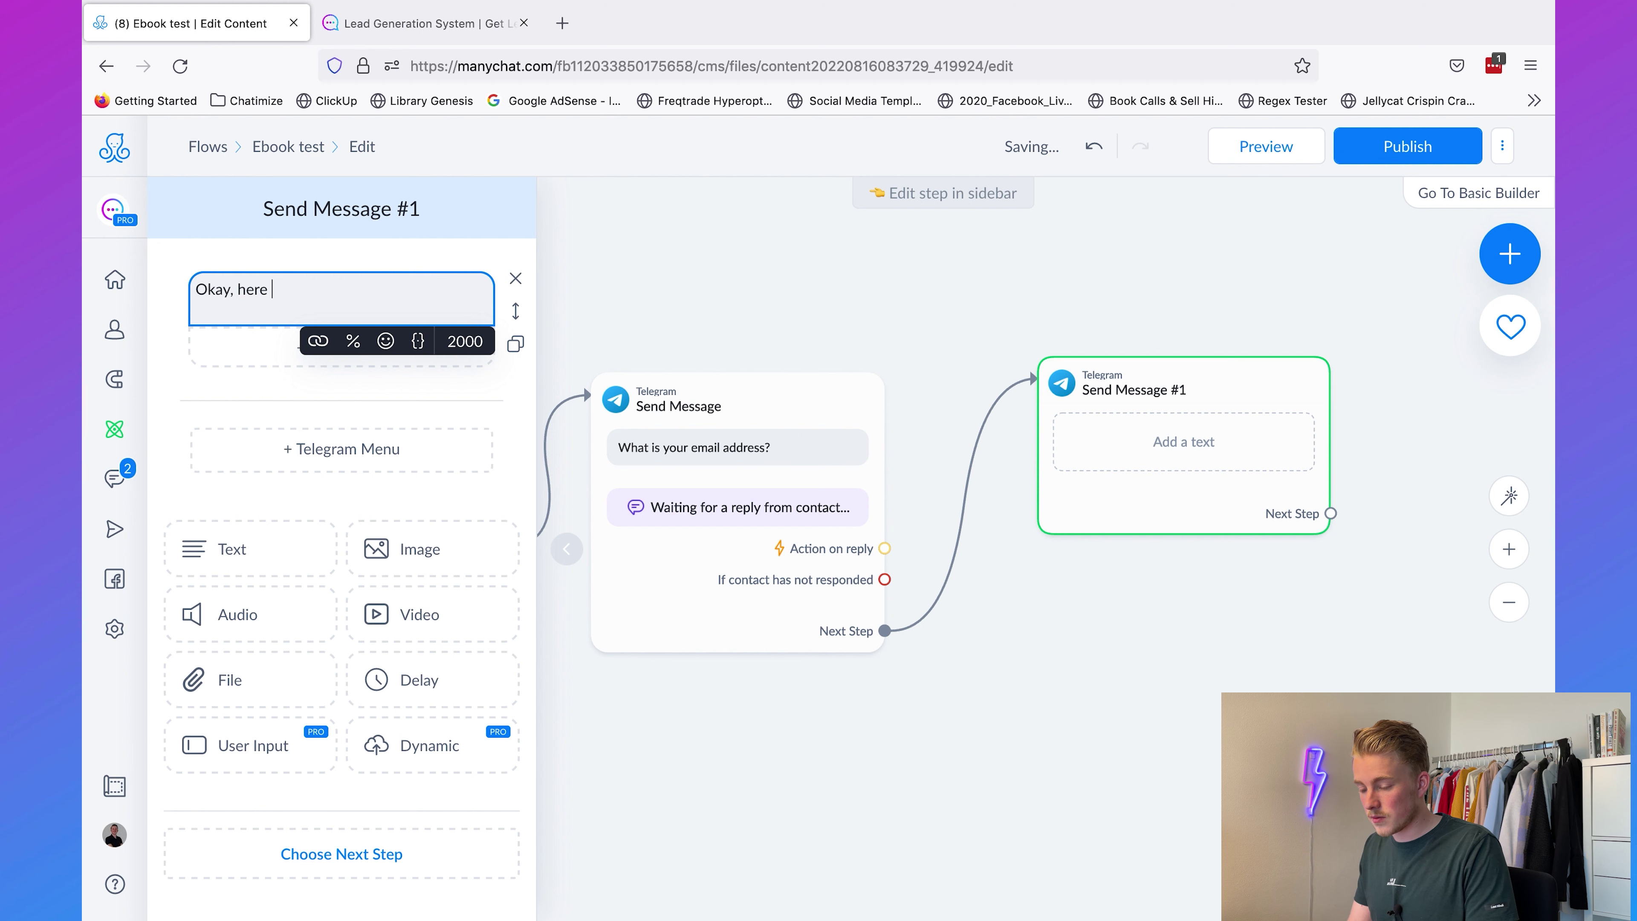
key(BackSpace)
text(just clic)
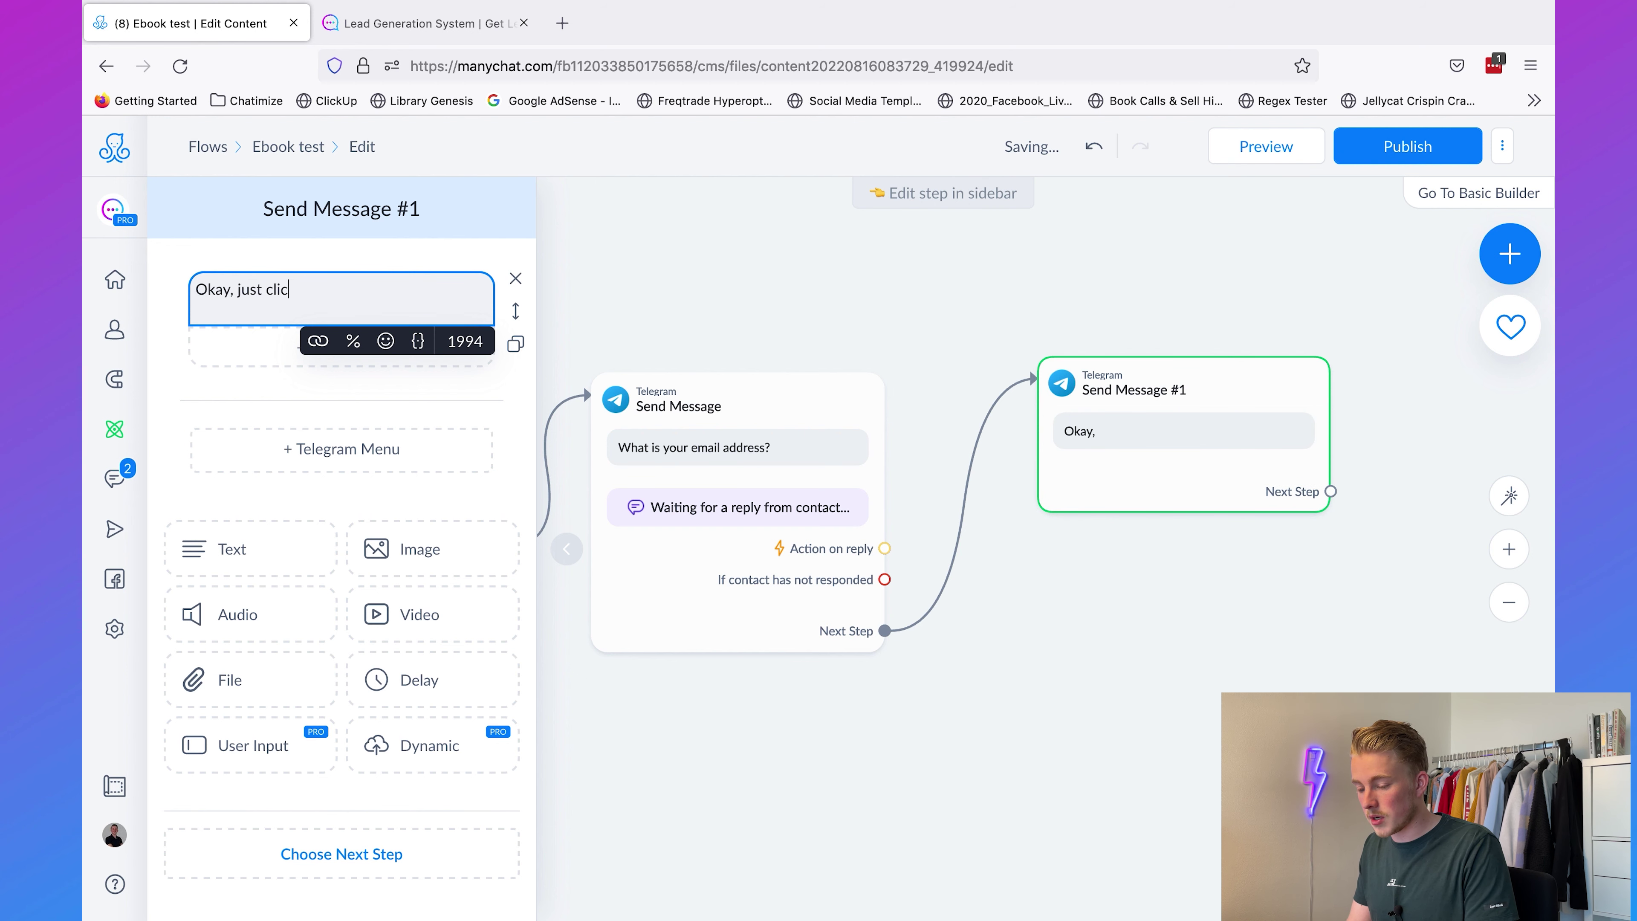
text(k the button below)
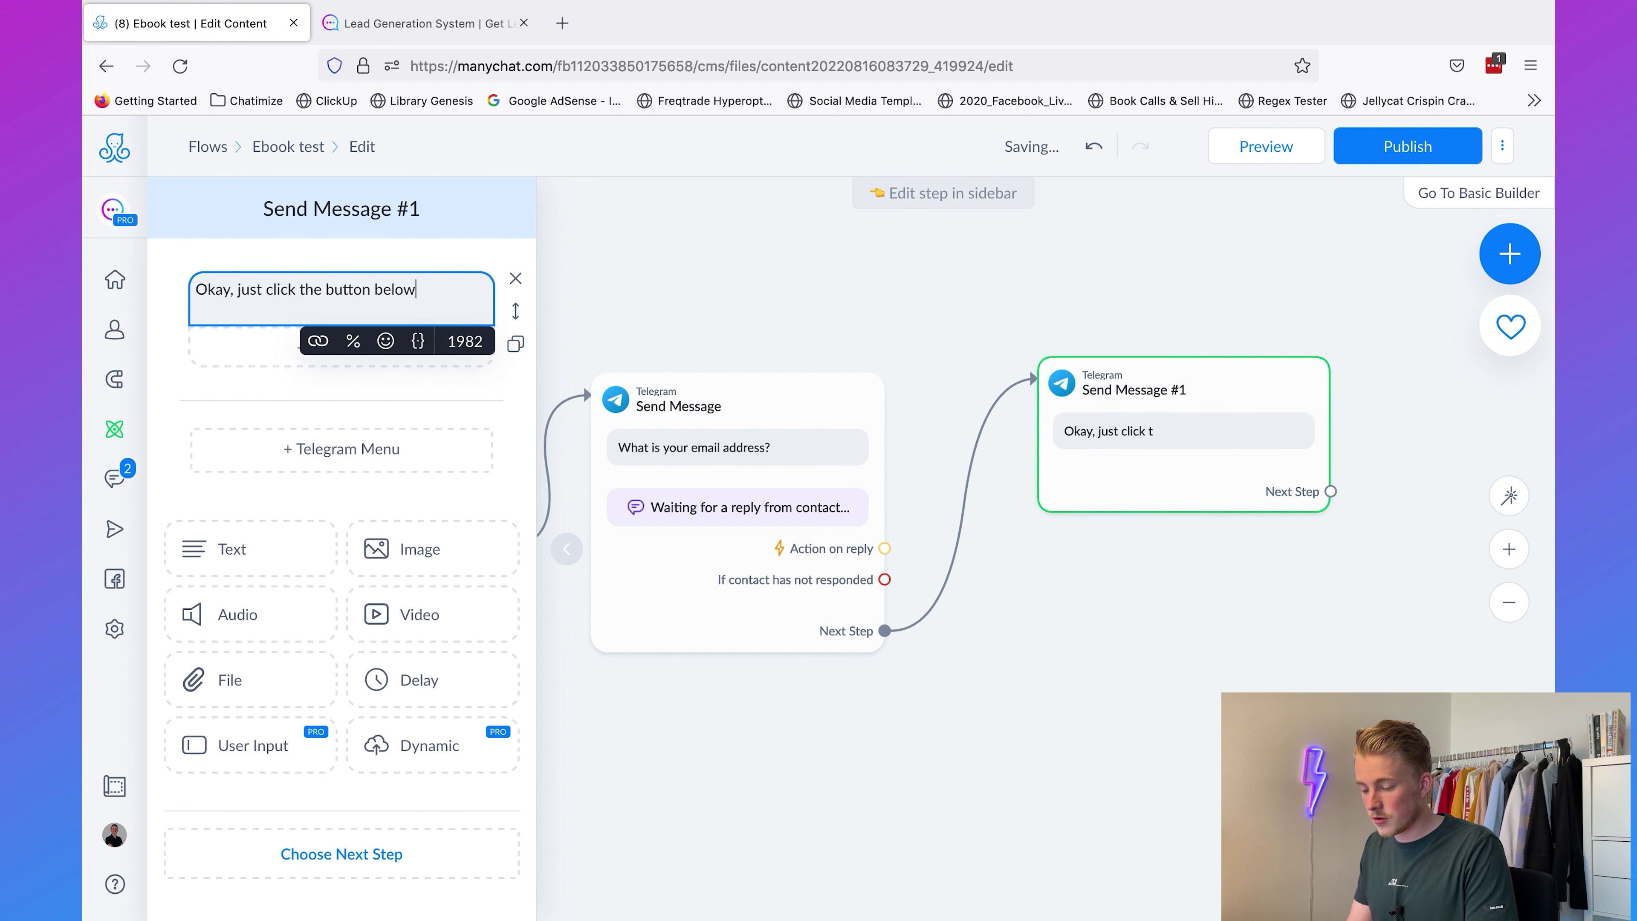
text( to get my ebook)
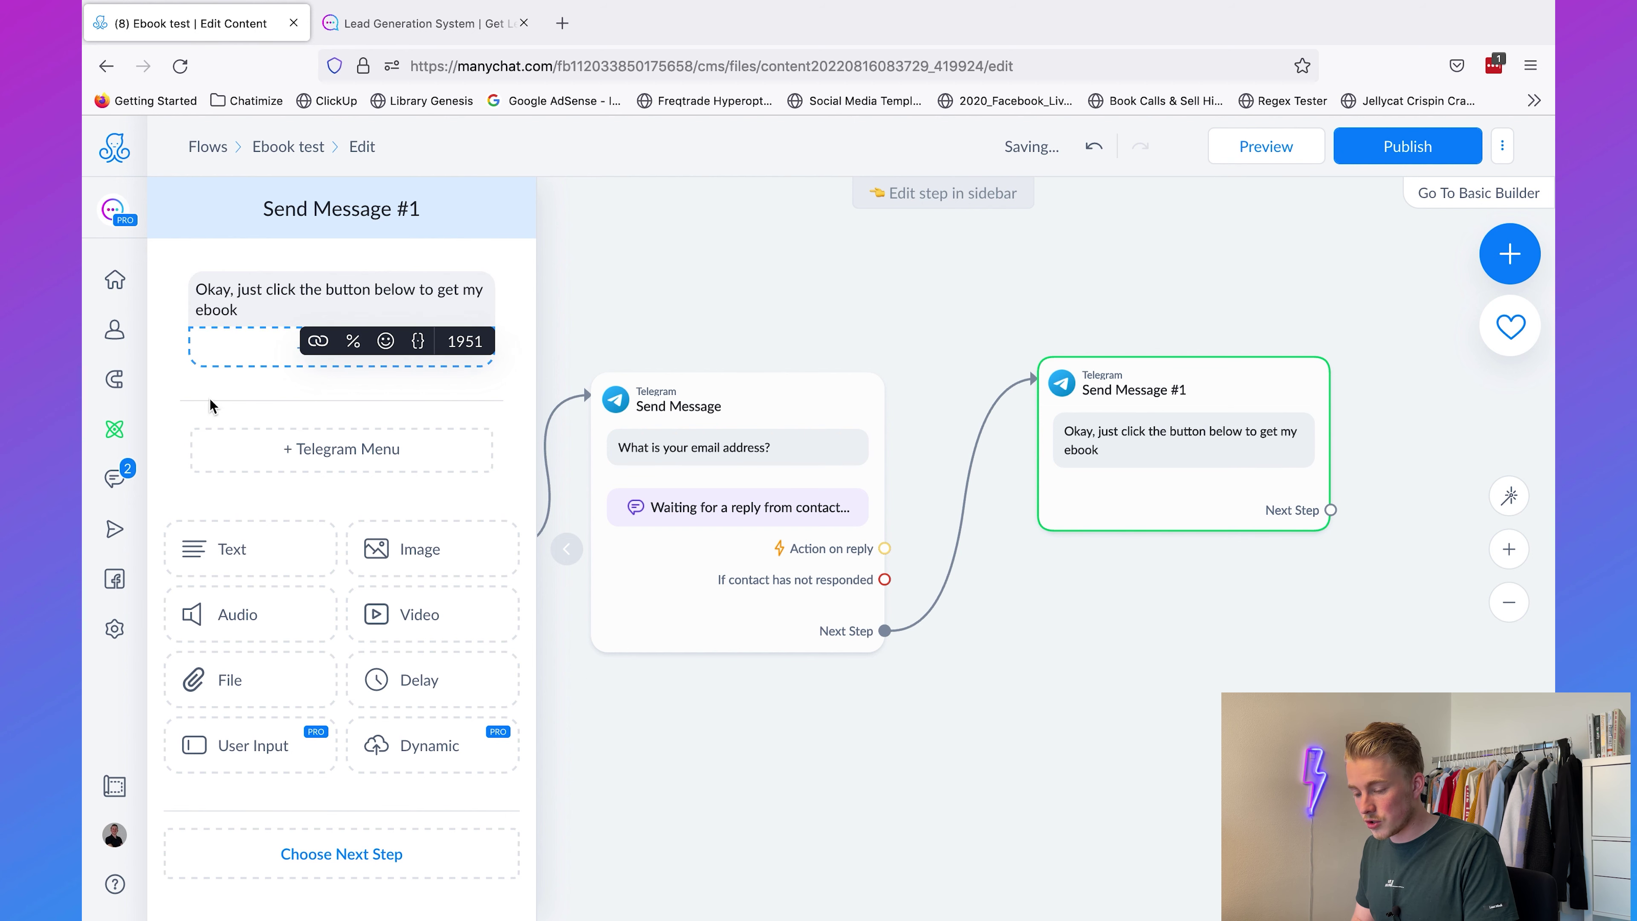
click(280, 365)
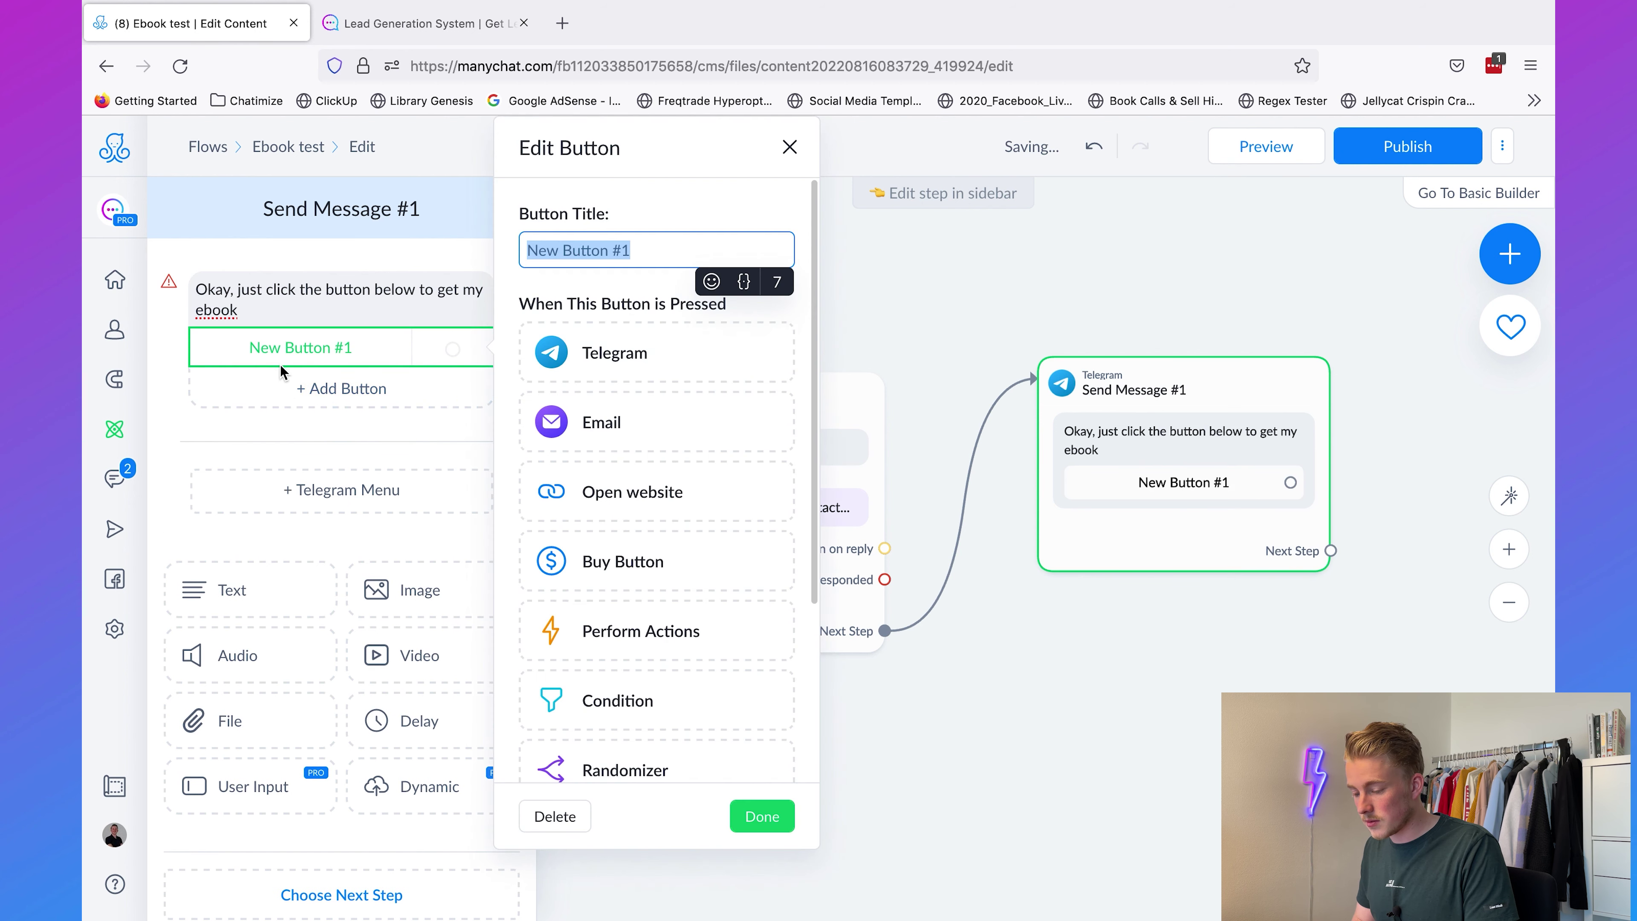
click(711, 281)
text(book)
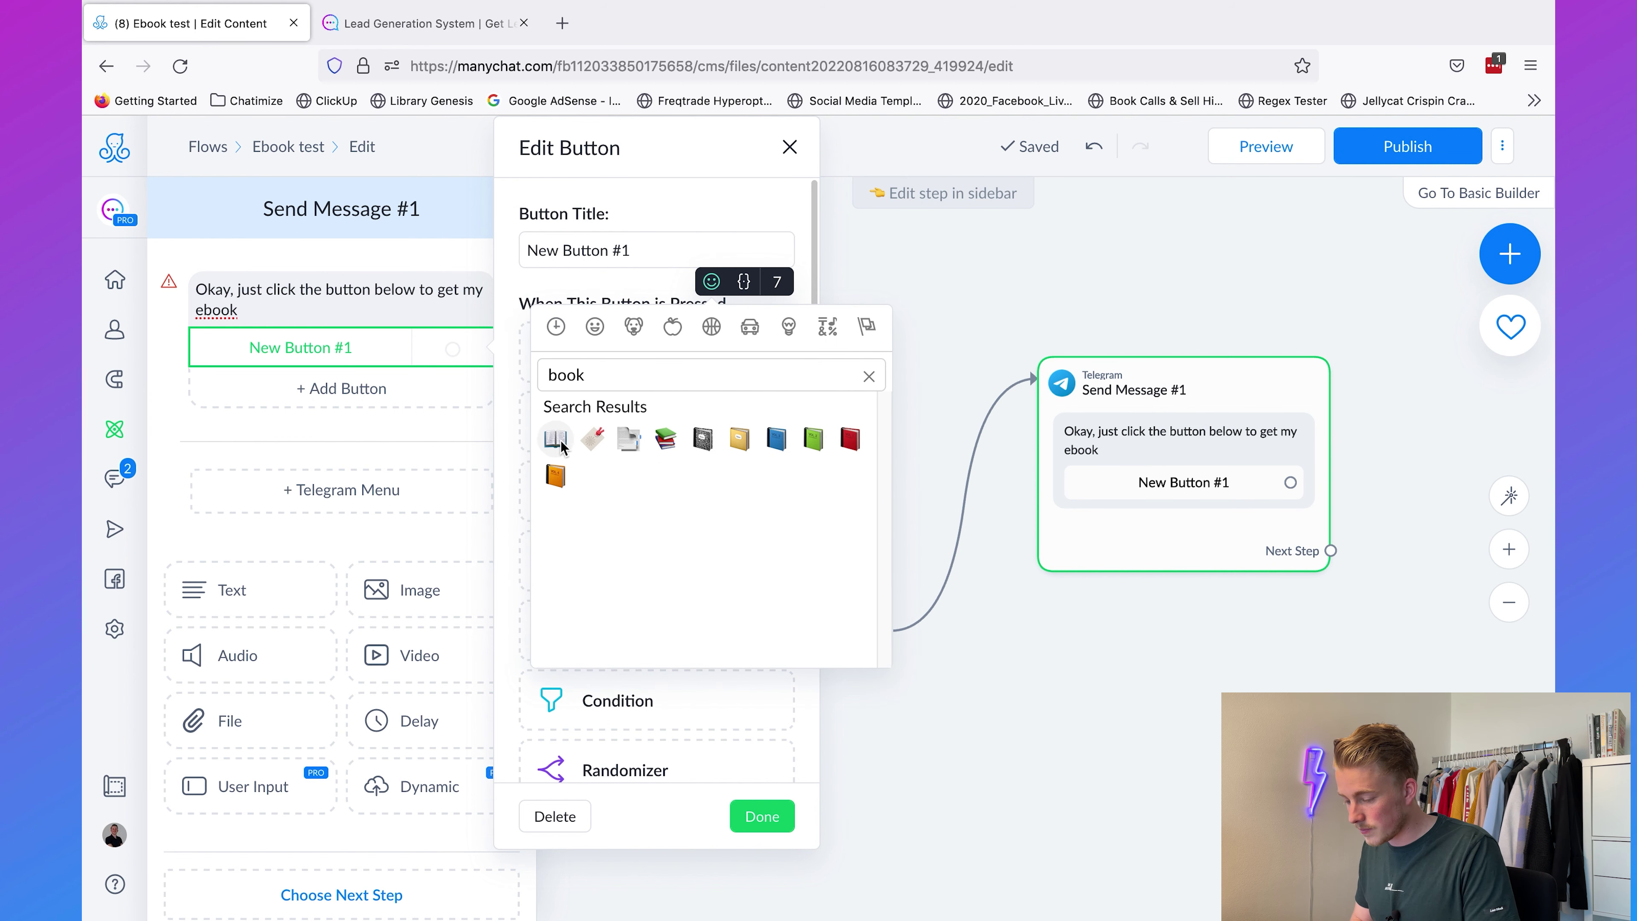
click(555, 439)
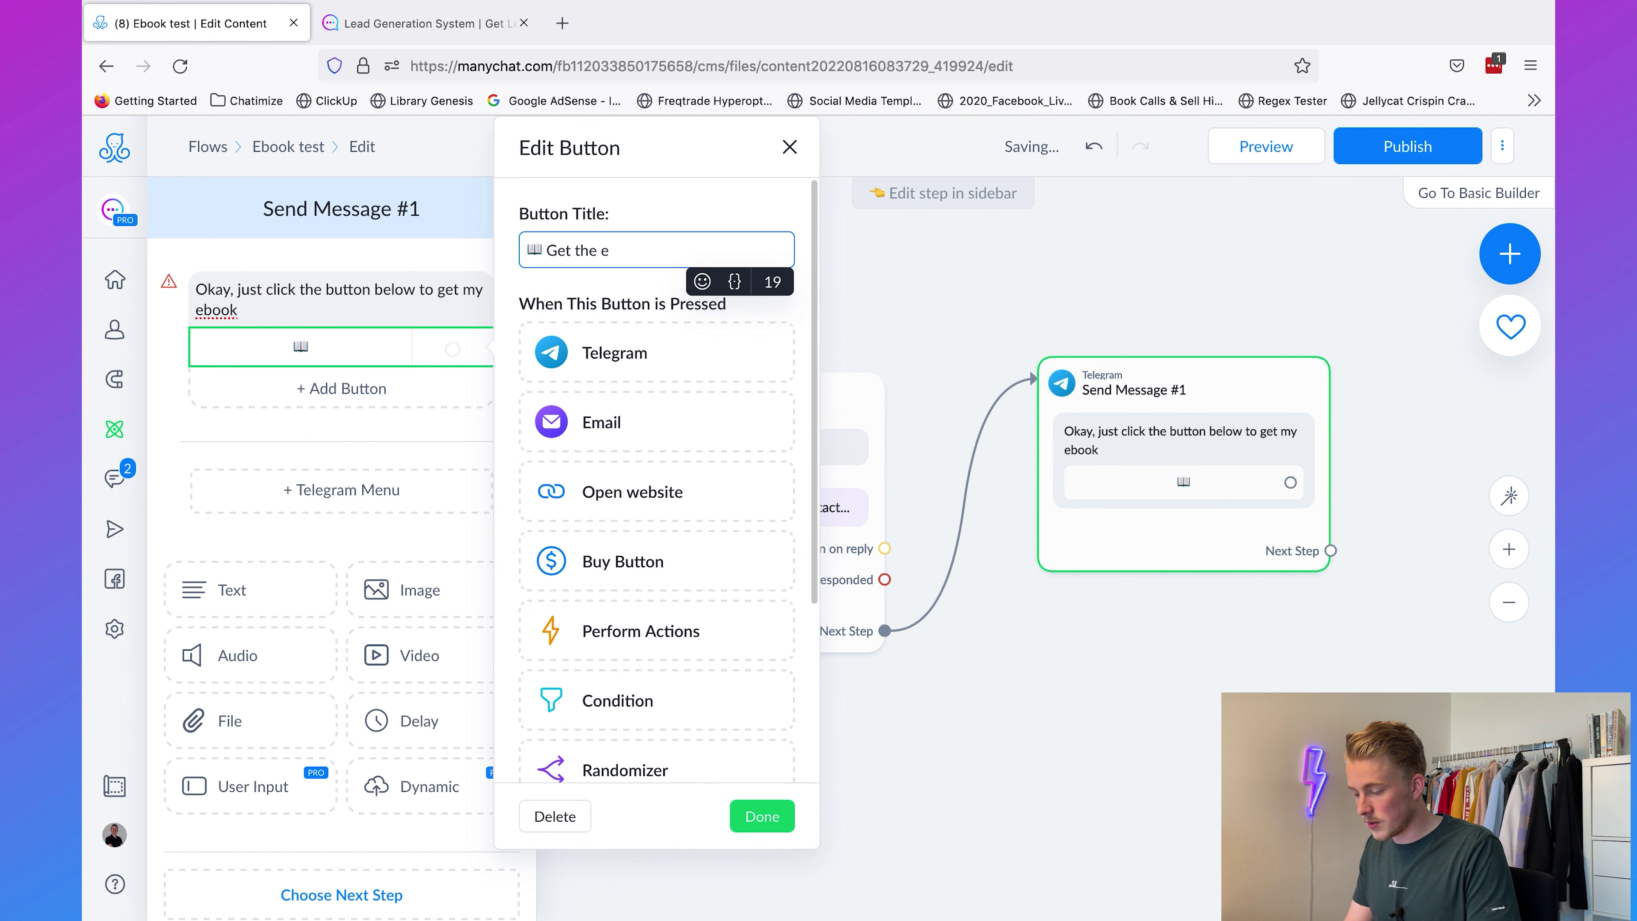
click(635, 491)
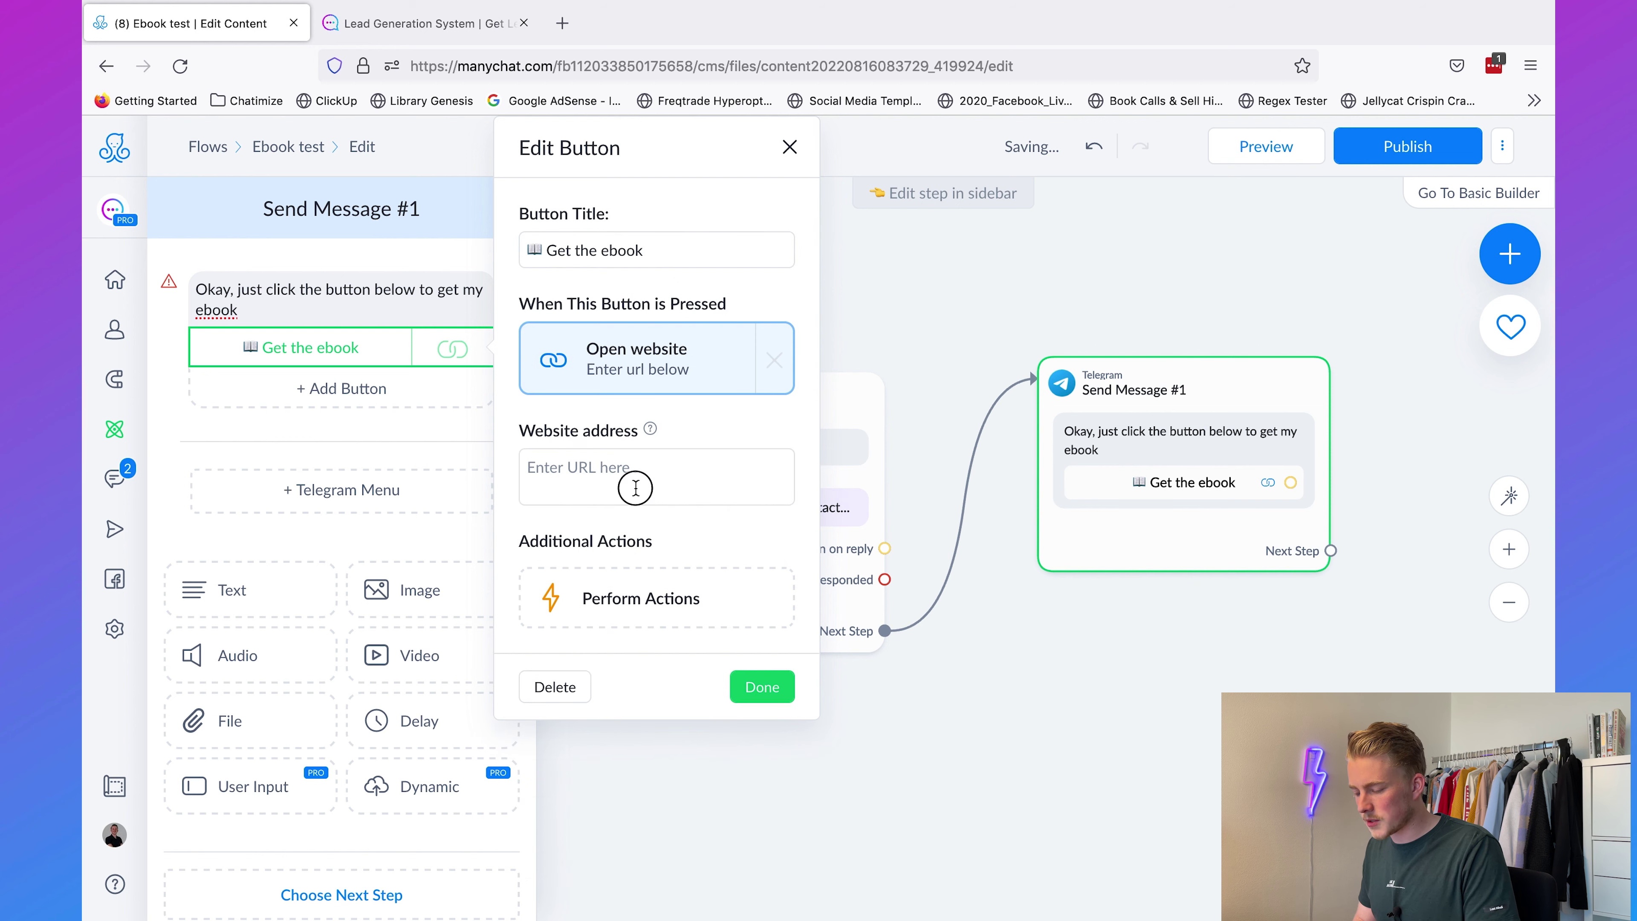
text(https://chatimize.com)
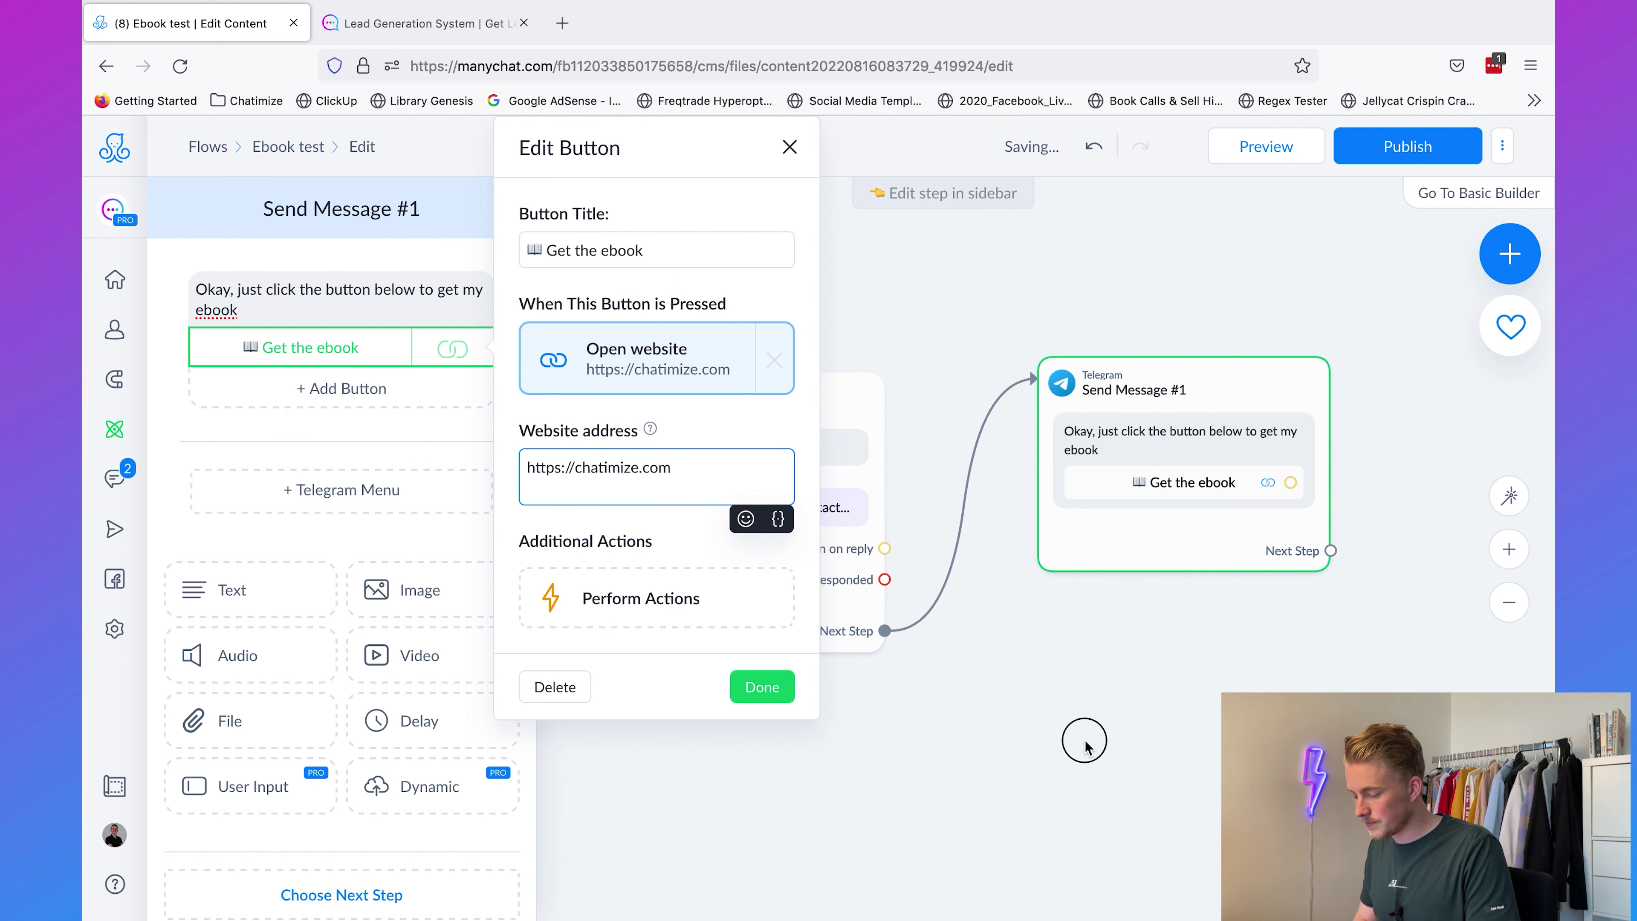
click(1085, 746)
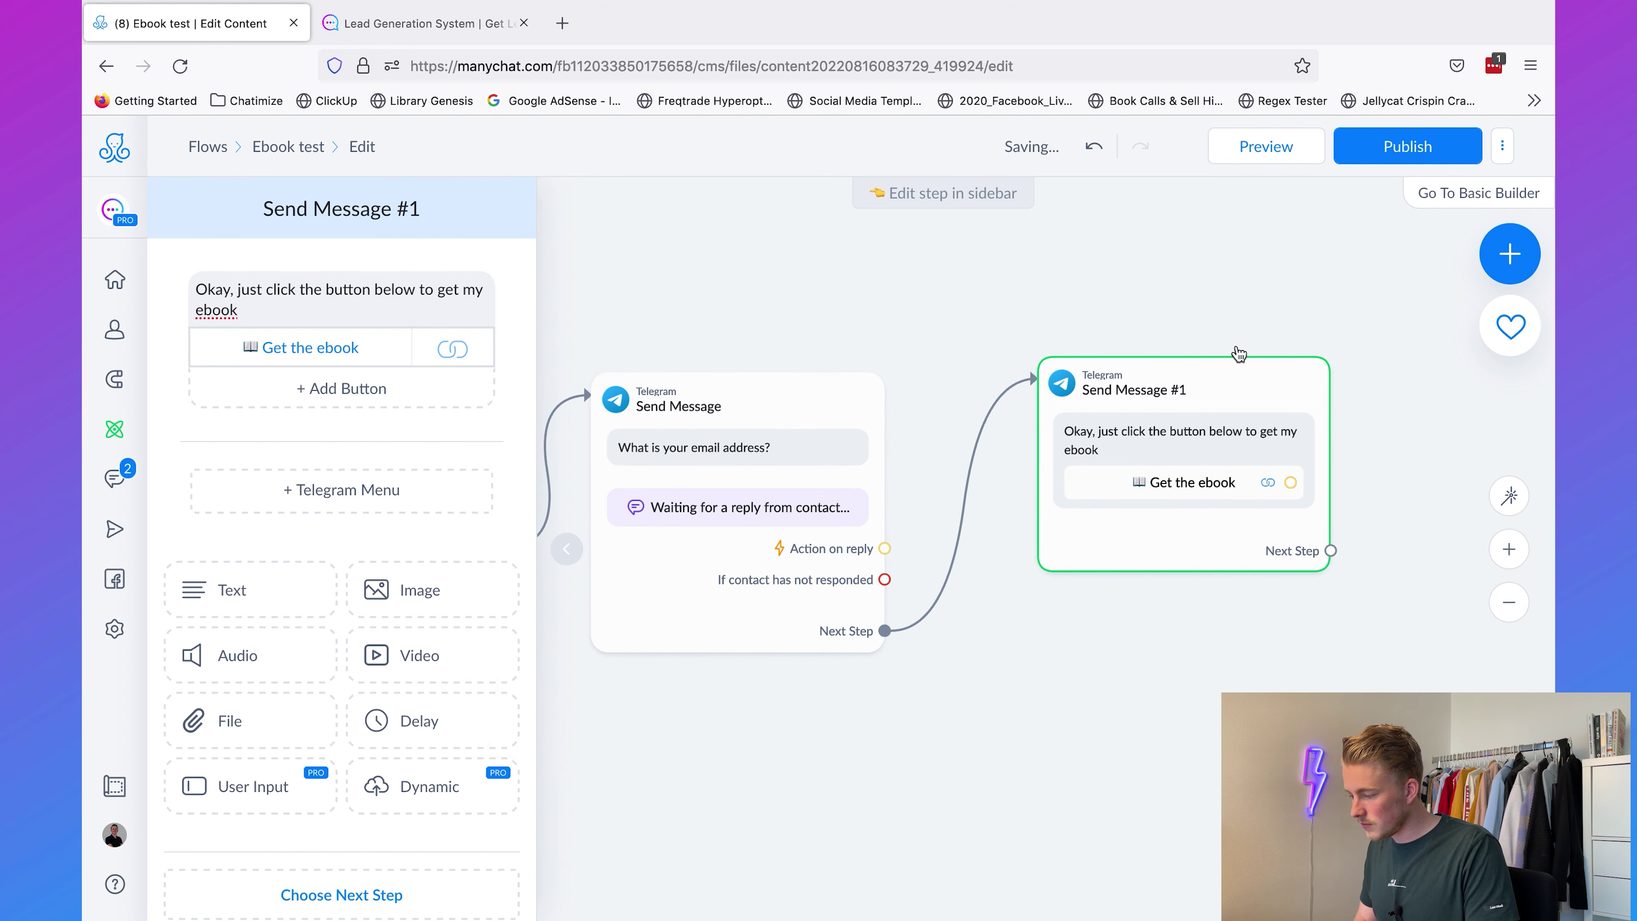
Step: Publish the Ebook test flow and preview it in the bot's Telegram page
click(1155, 270)
drag(1144, 390, 1141, 414)
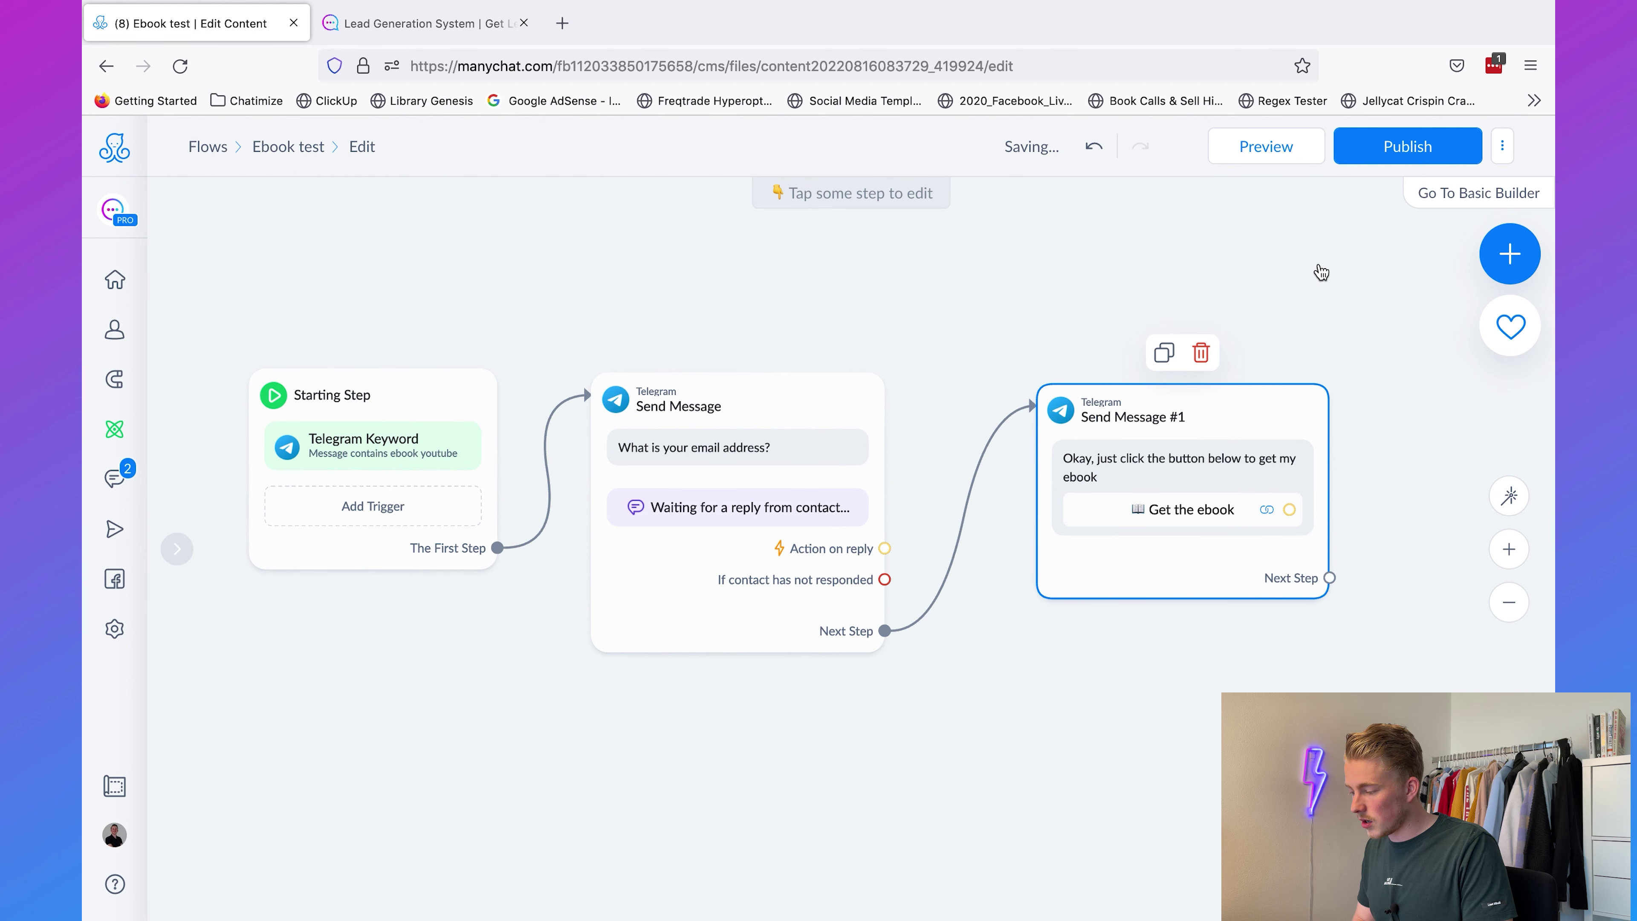
click(1393, 146)
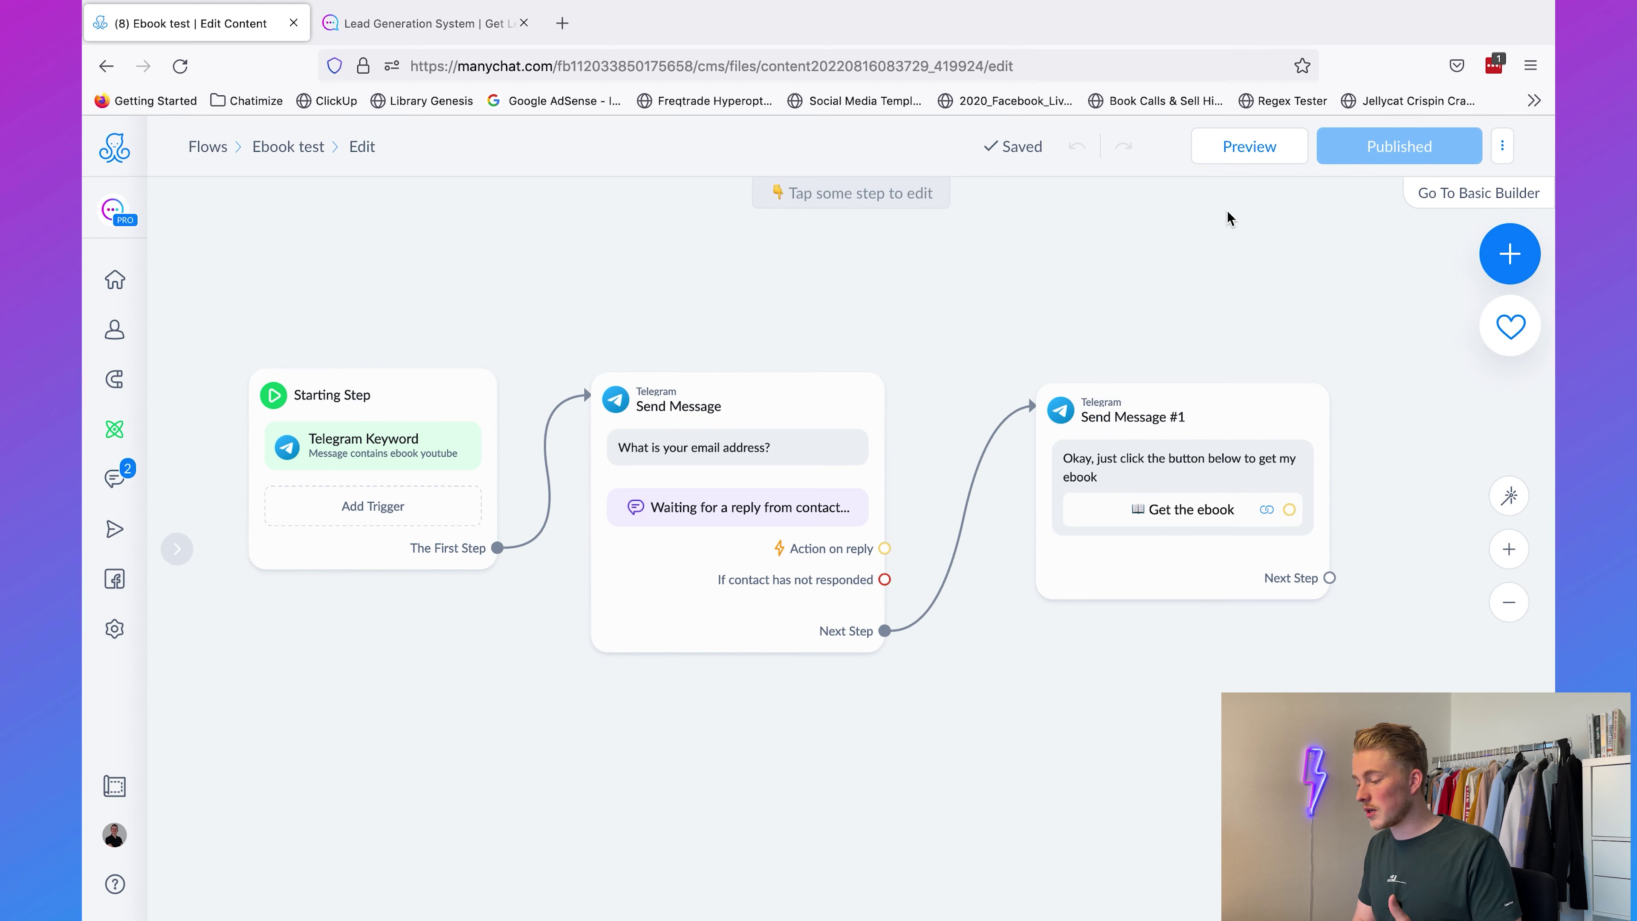
click(1248, 147)
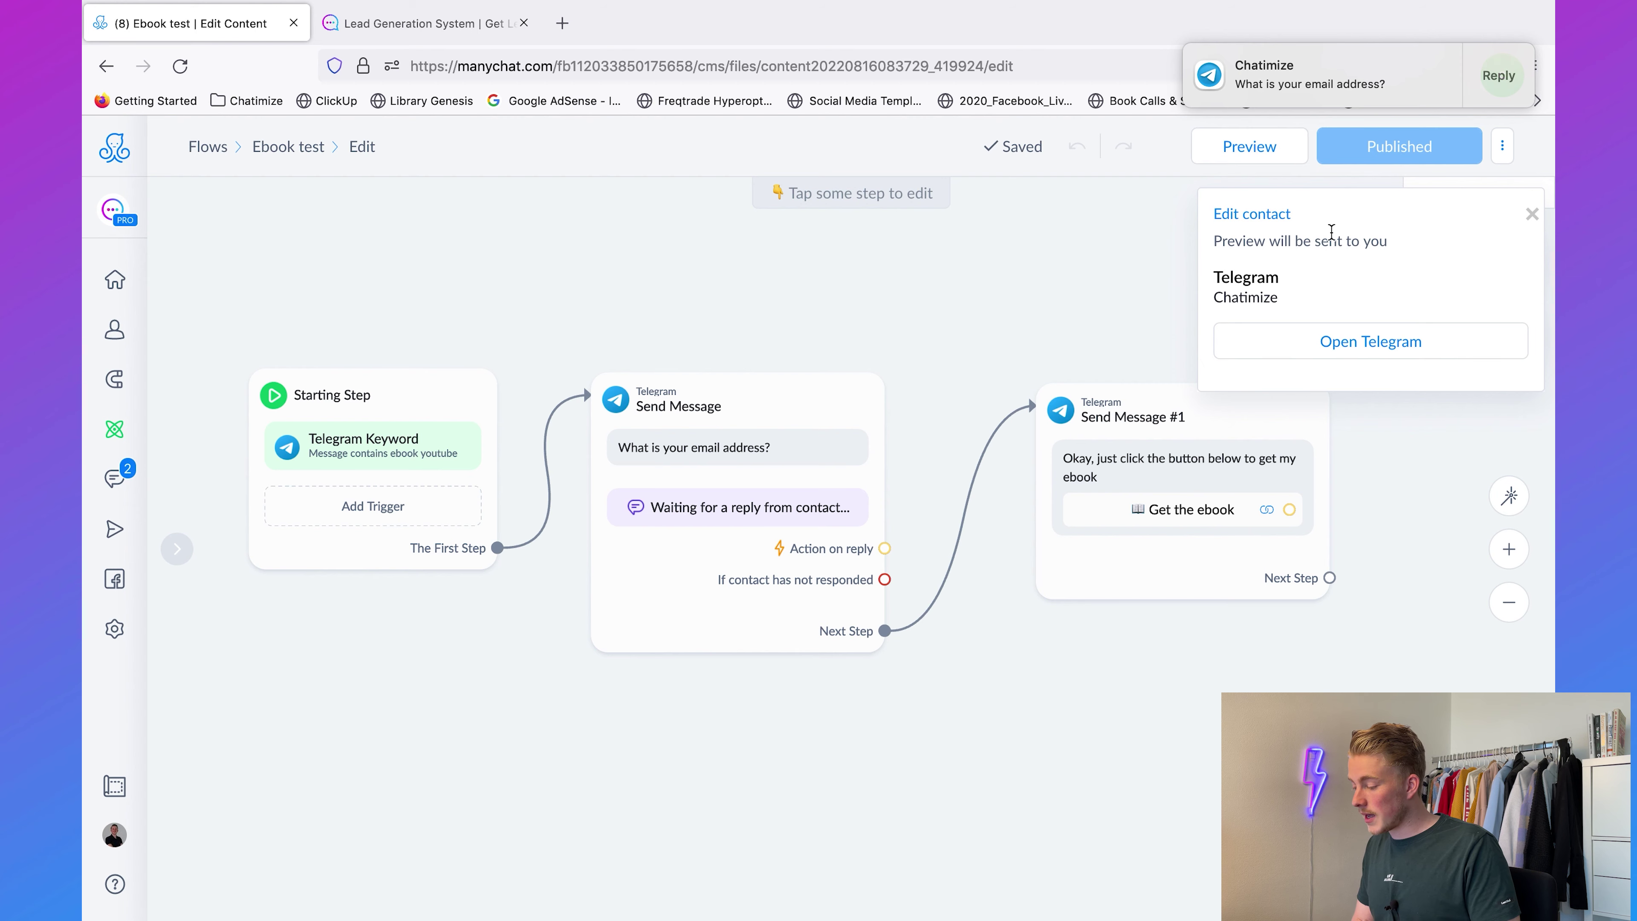
click(1315, 339)
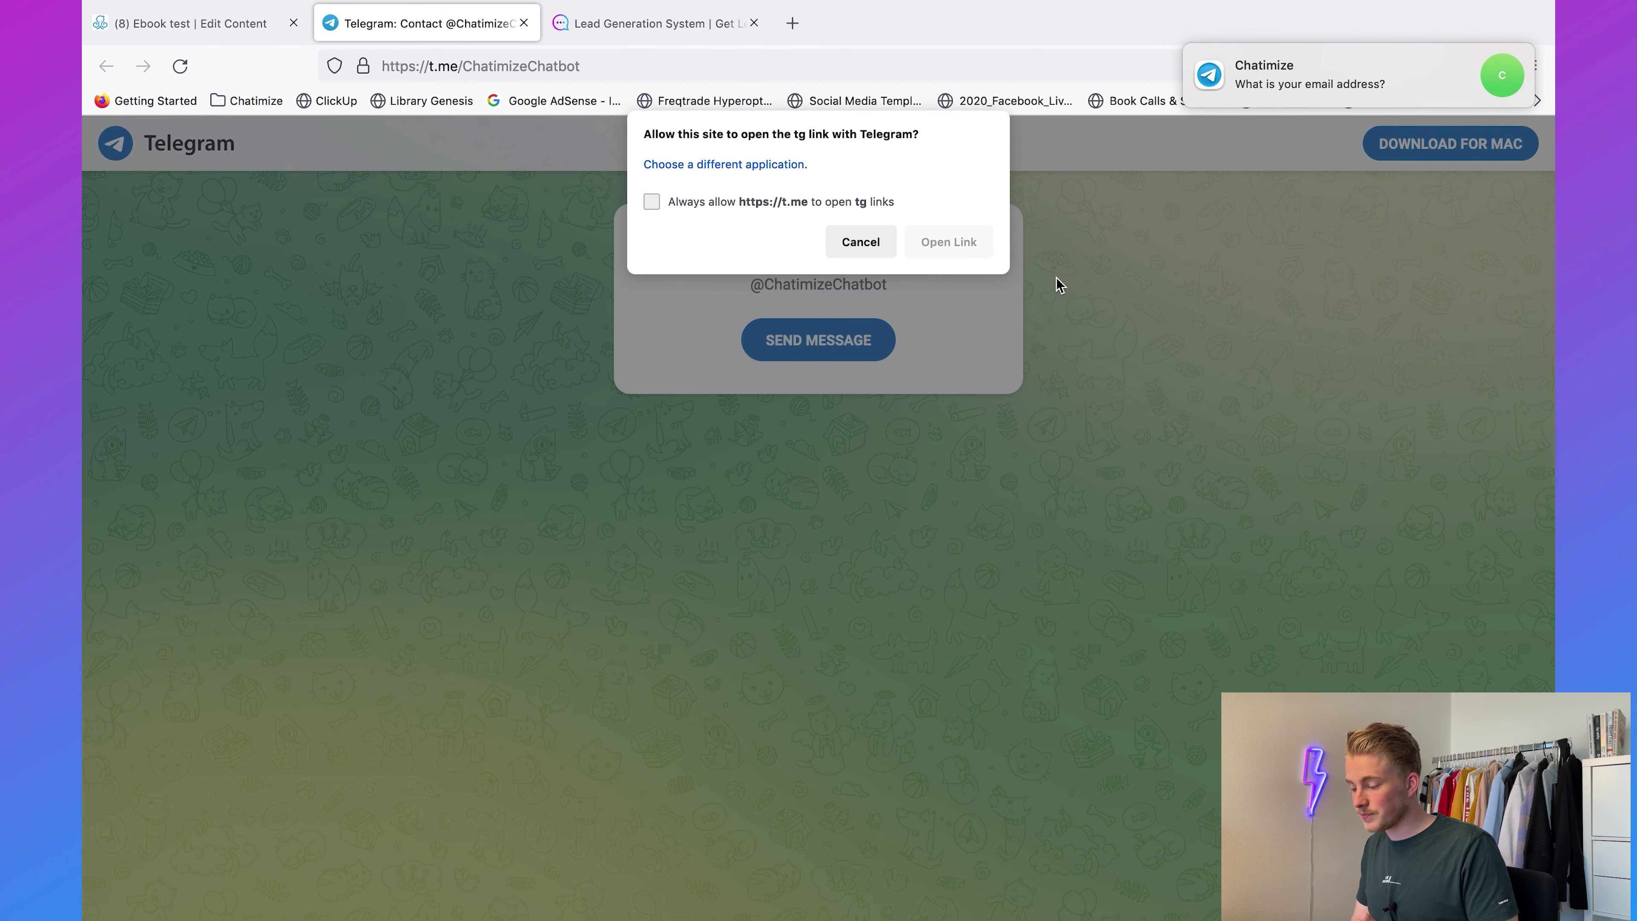
Step: Open the preview link in Telegram and answer the bot's email question with the invalid reply 'jefjewjfjjjfwe'
click(936, 243)
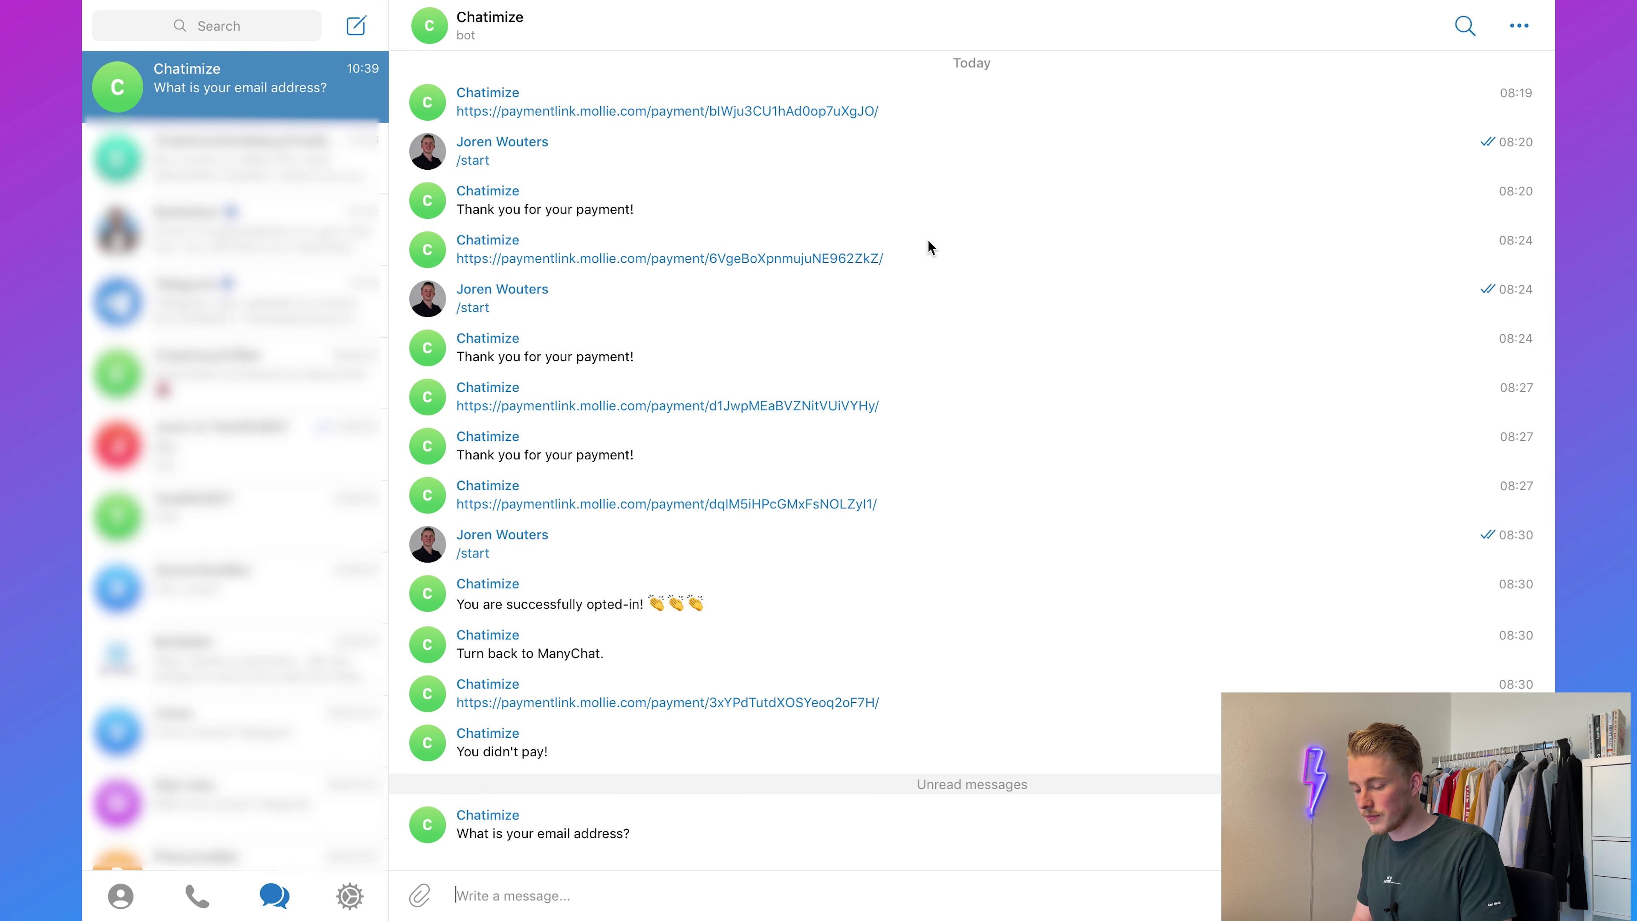
drag(469, 834, 740, 840)
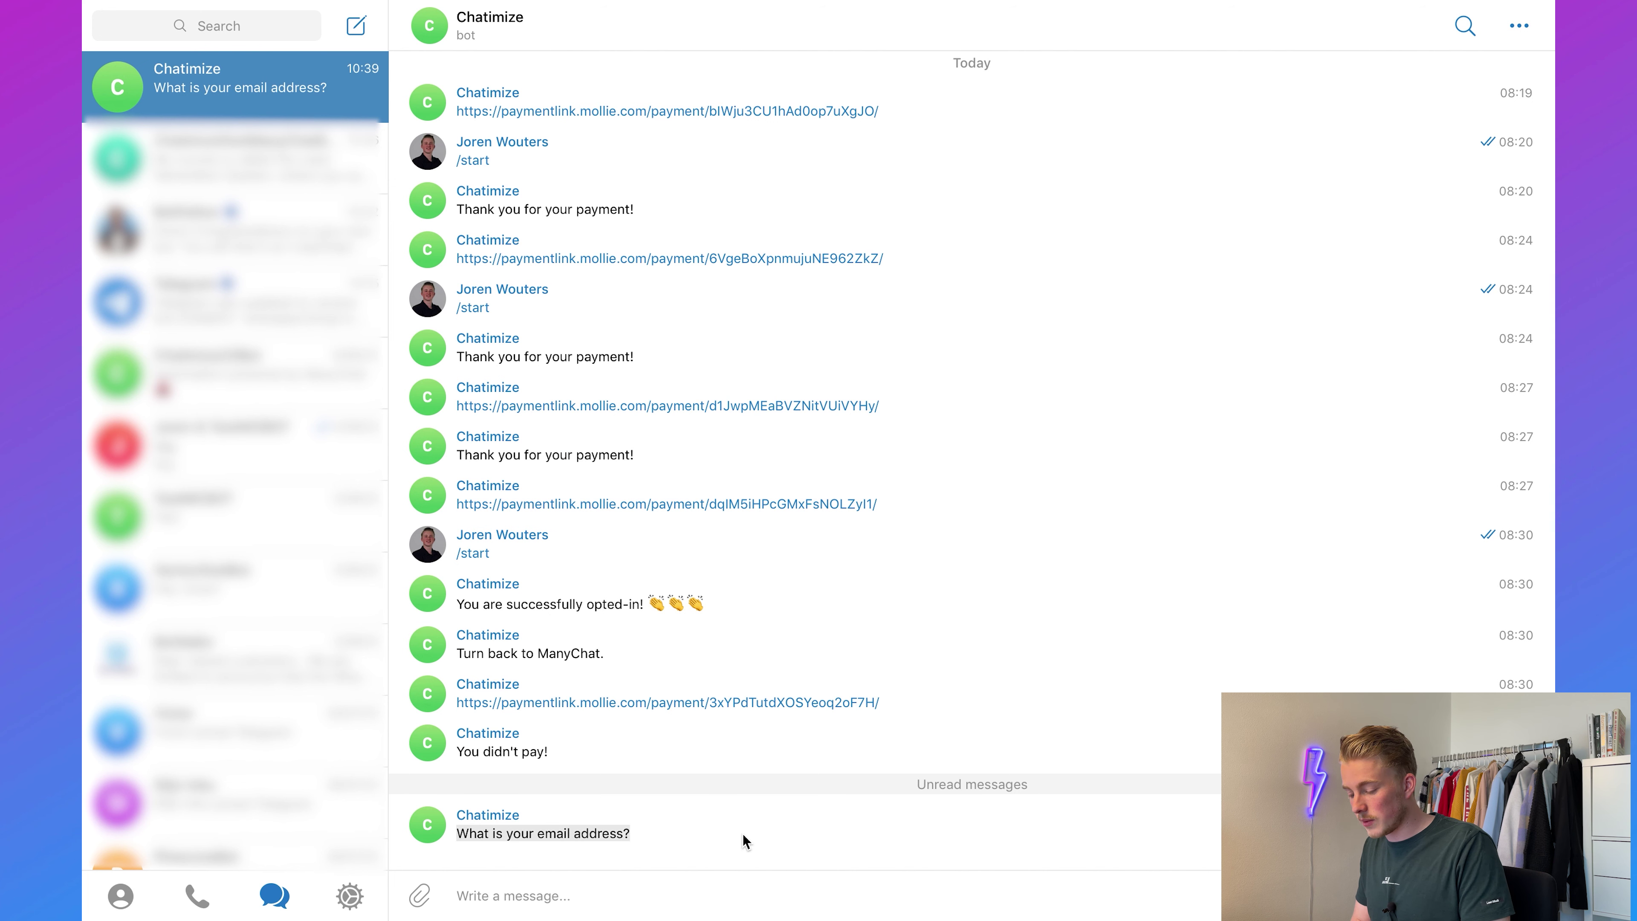
click(680, 890)
text(jefjewjfjjjfwe)
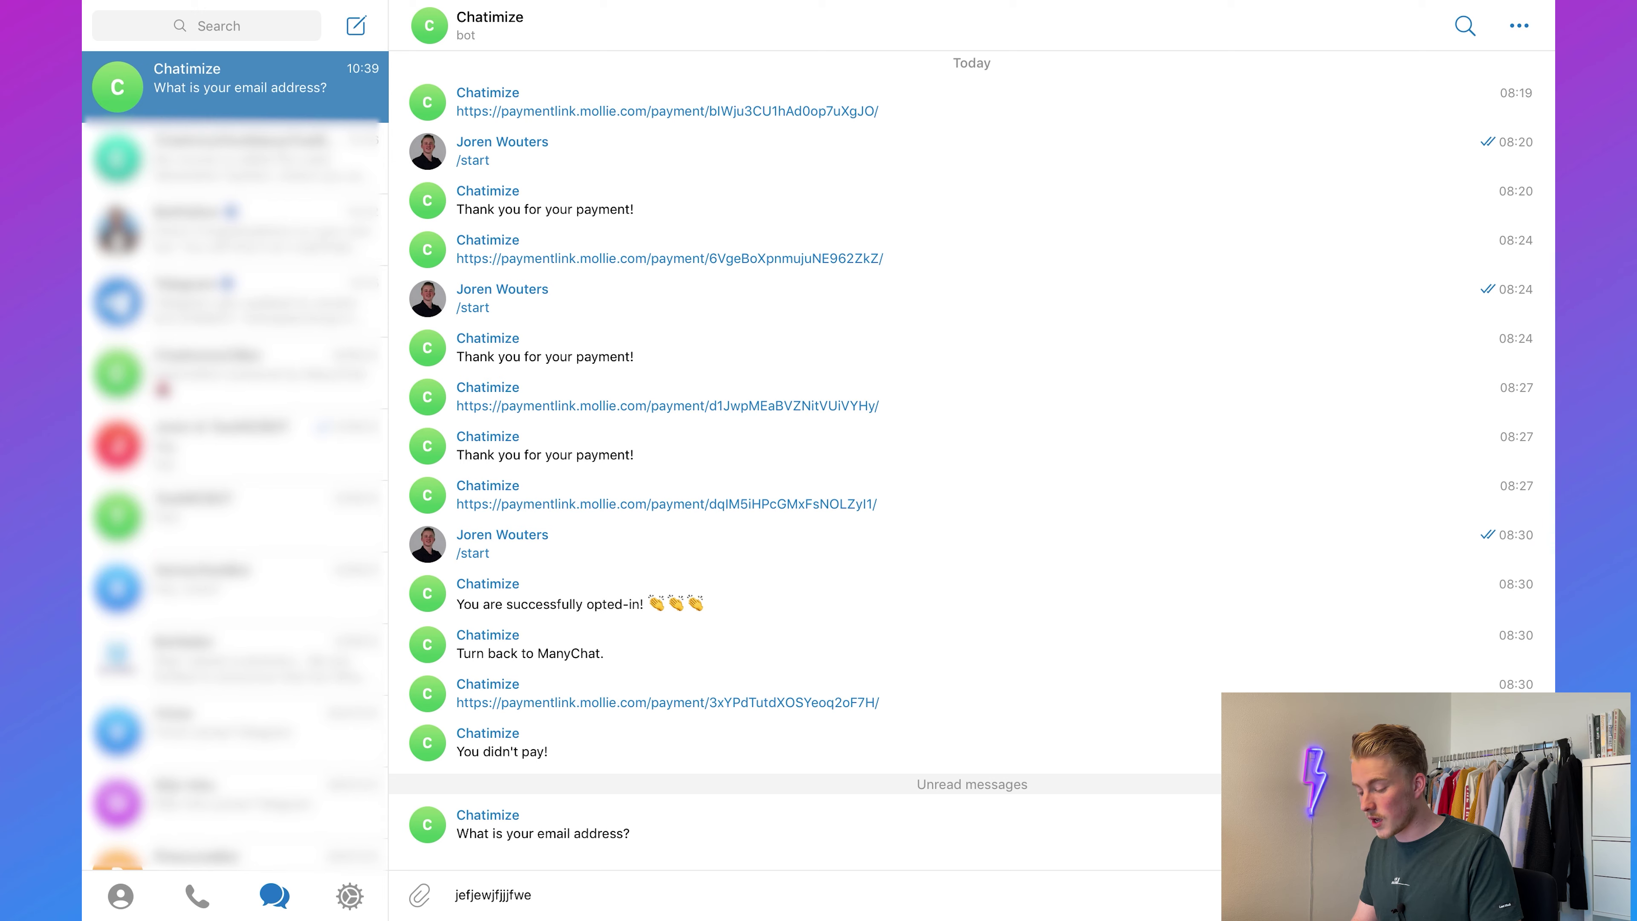
key(Return)
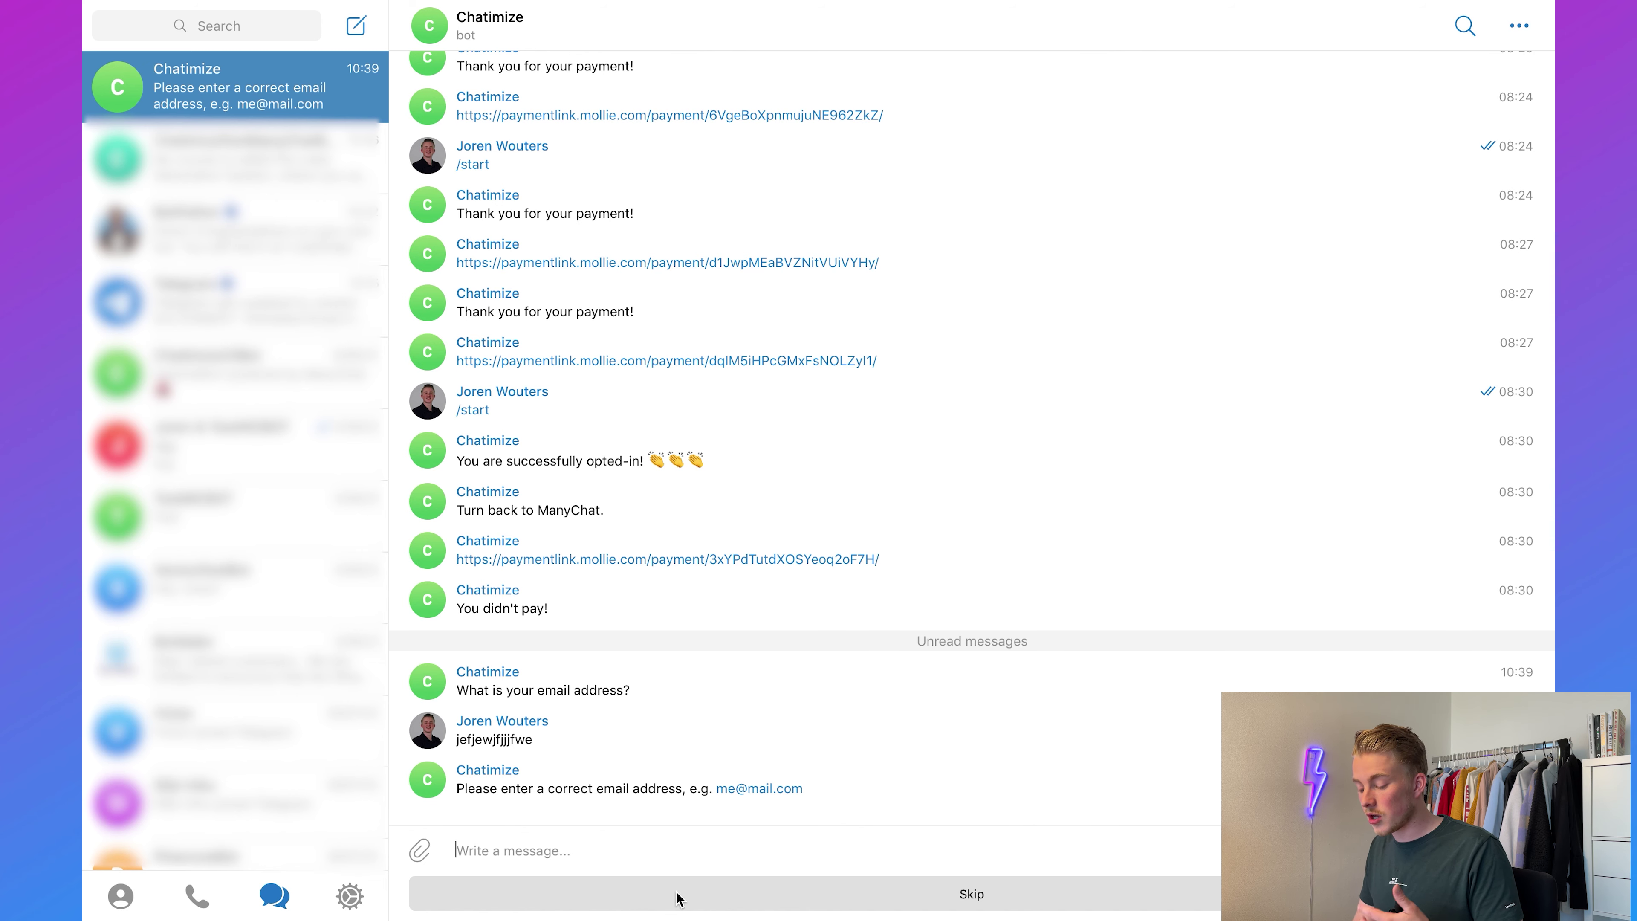
key(ctrl+Up)
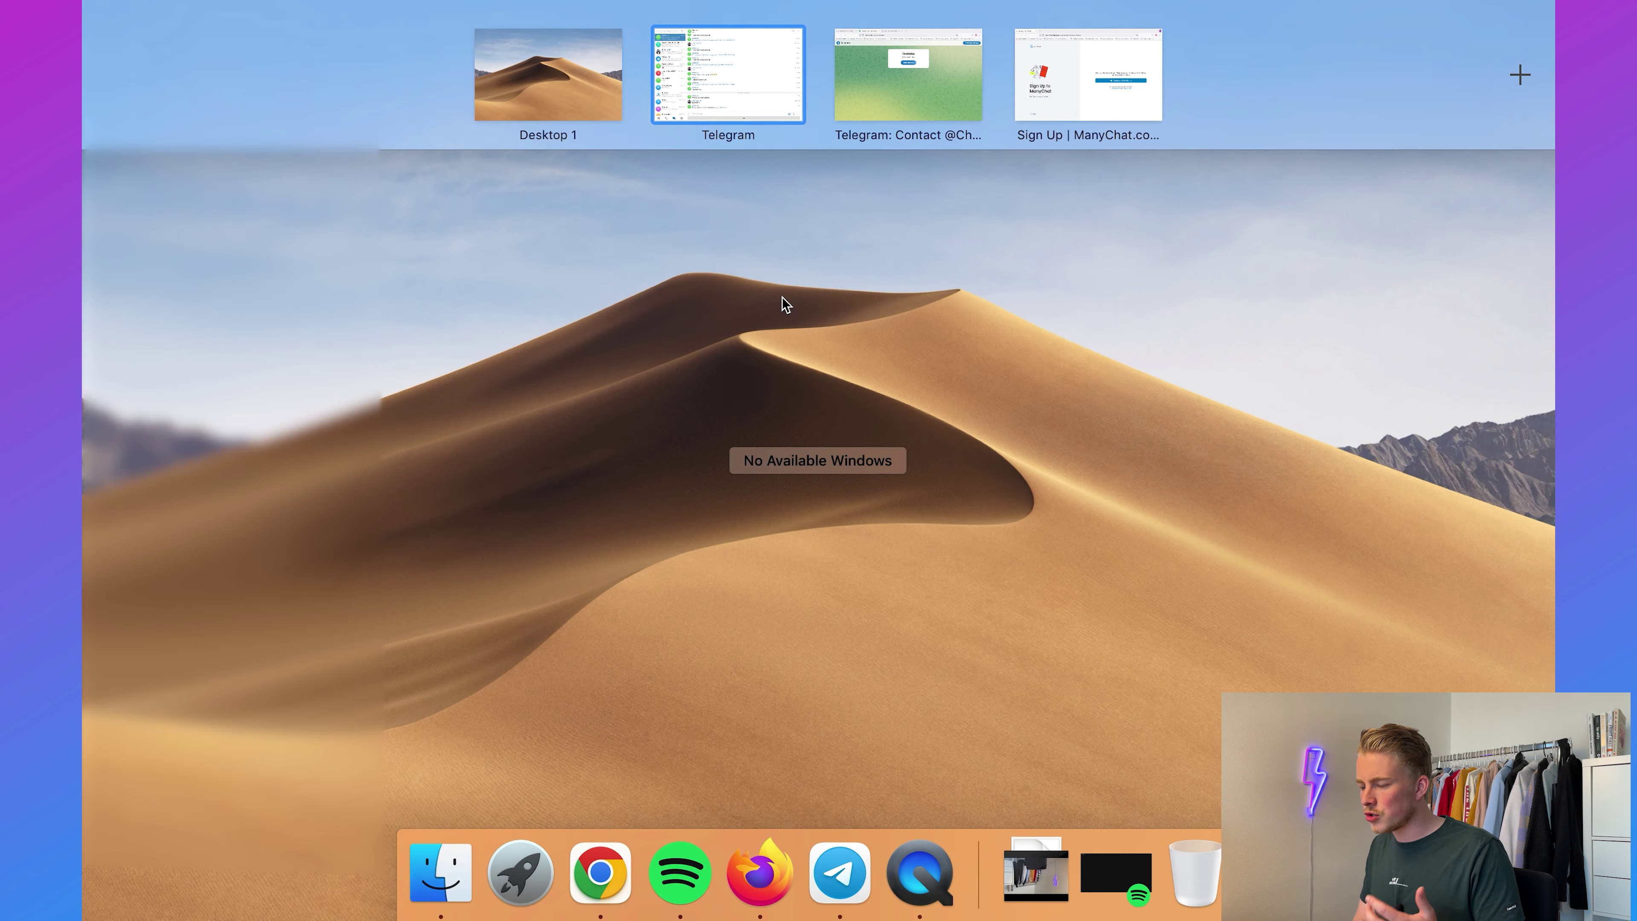
Step: Delete the Skip button text from the email question's user input, then republish the Ebook test flow and resend the preview
click(879, 99)
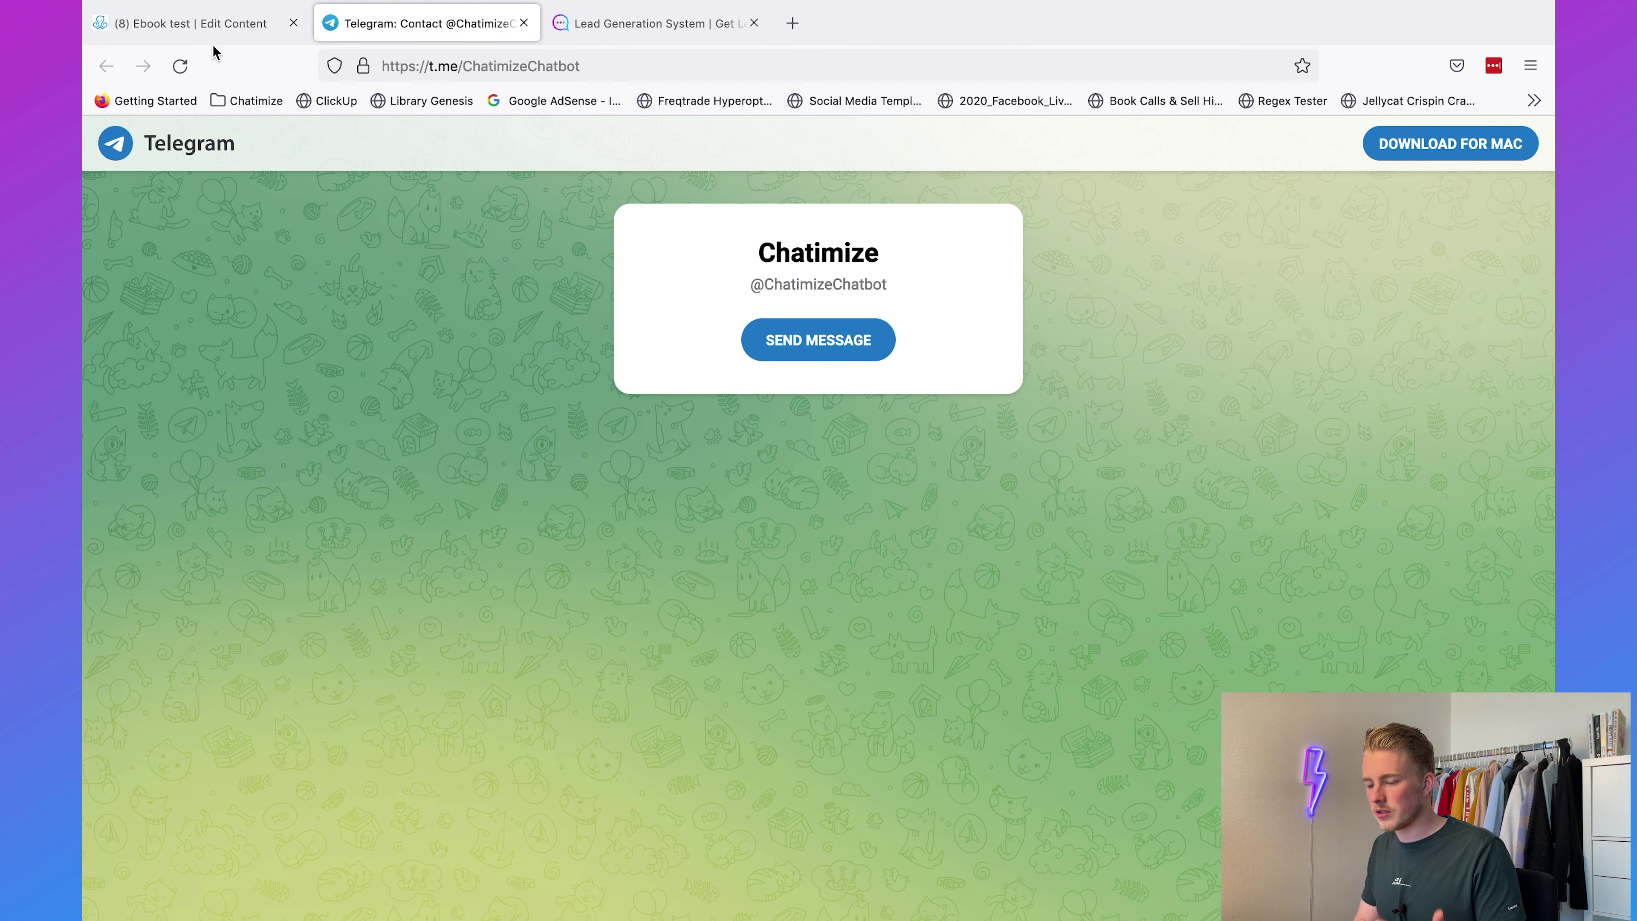
click(200, 25)
click(716, 454)
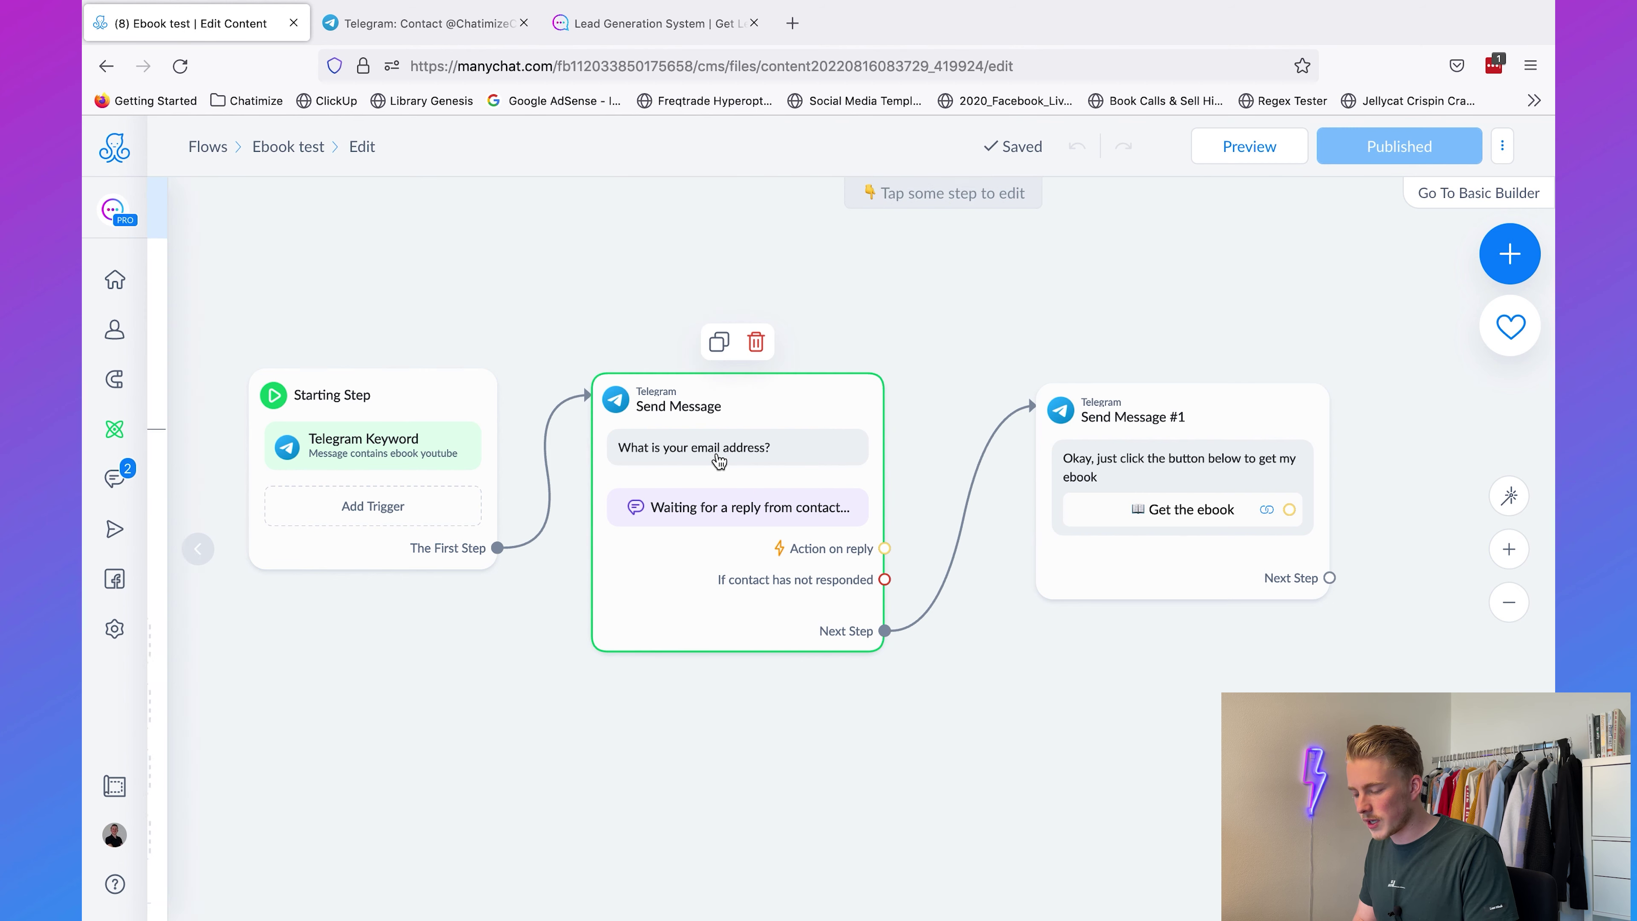
click(418, 324)
scroll(762, 431, down, 7)
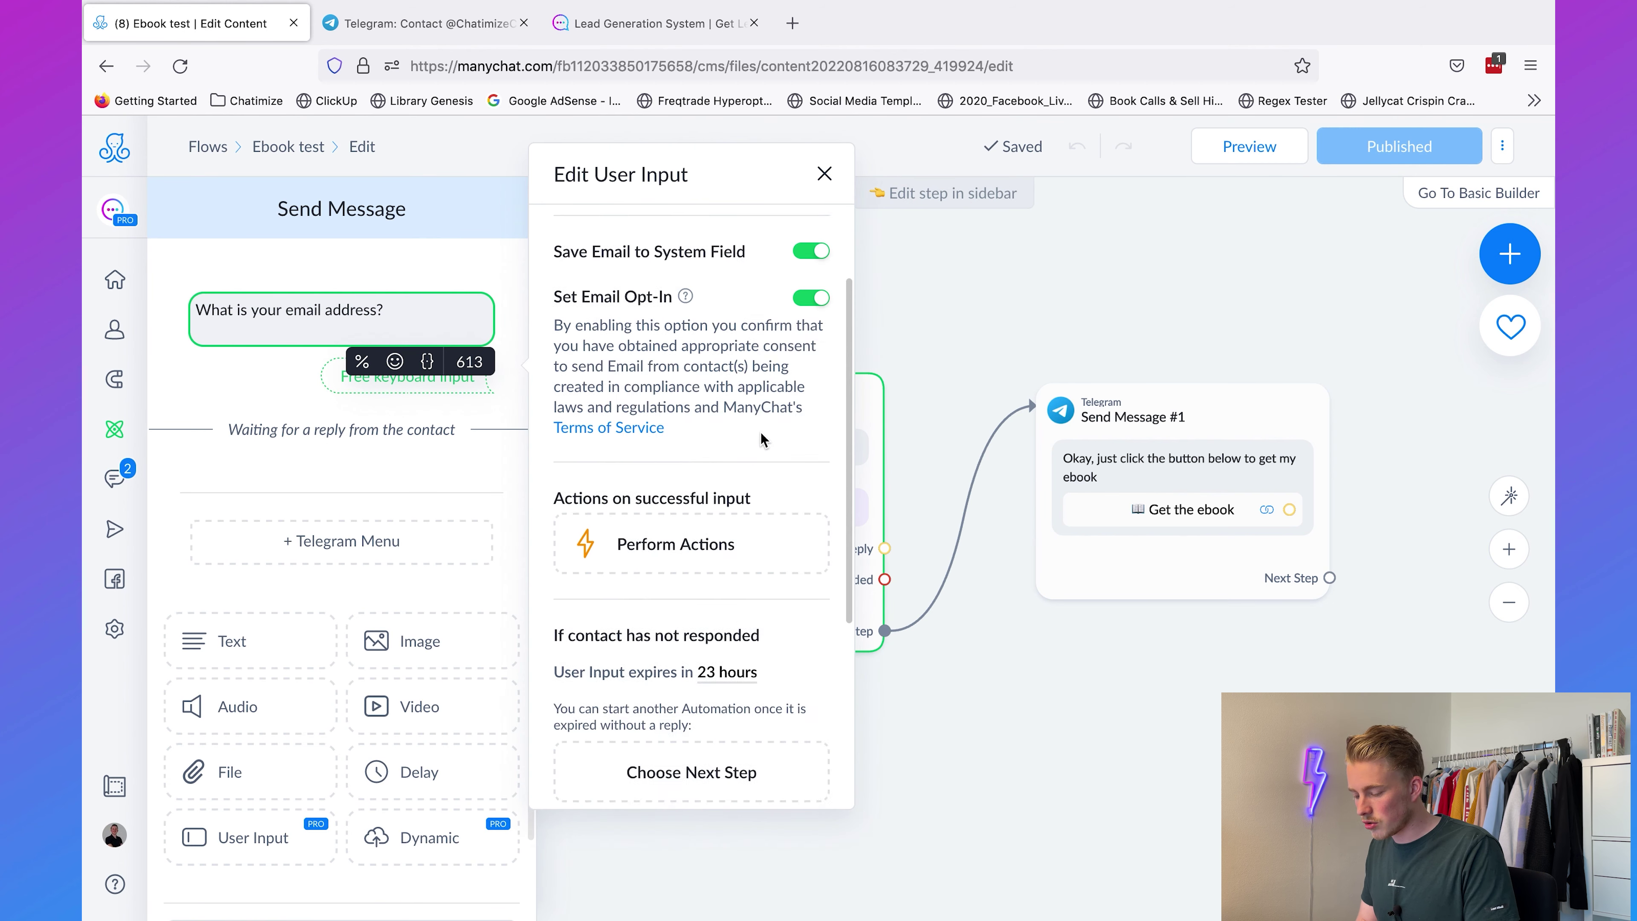
double_click(657, 716)
key(BackSpace)
click(1014, 722)
click(1341, 154)
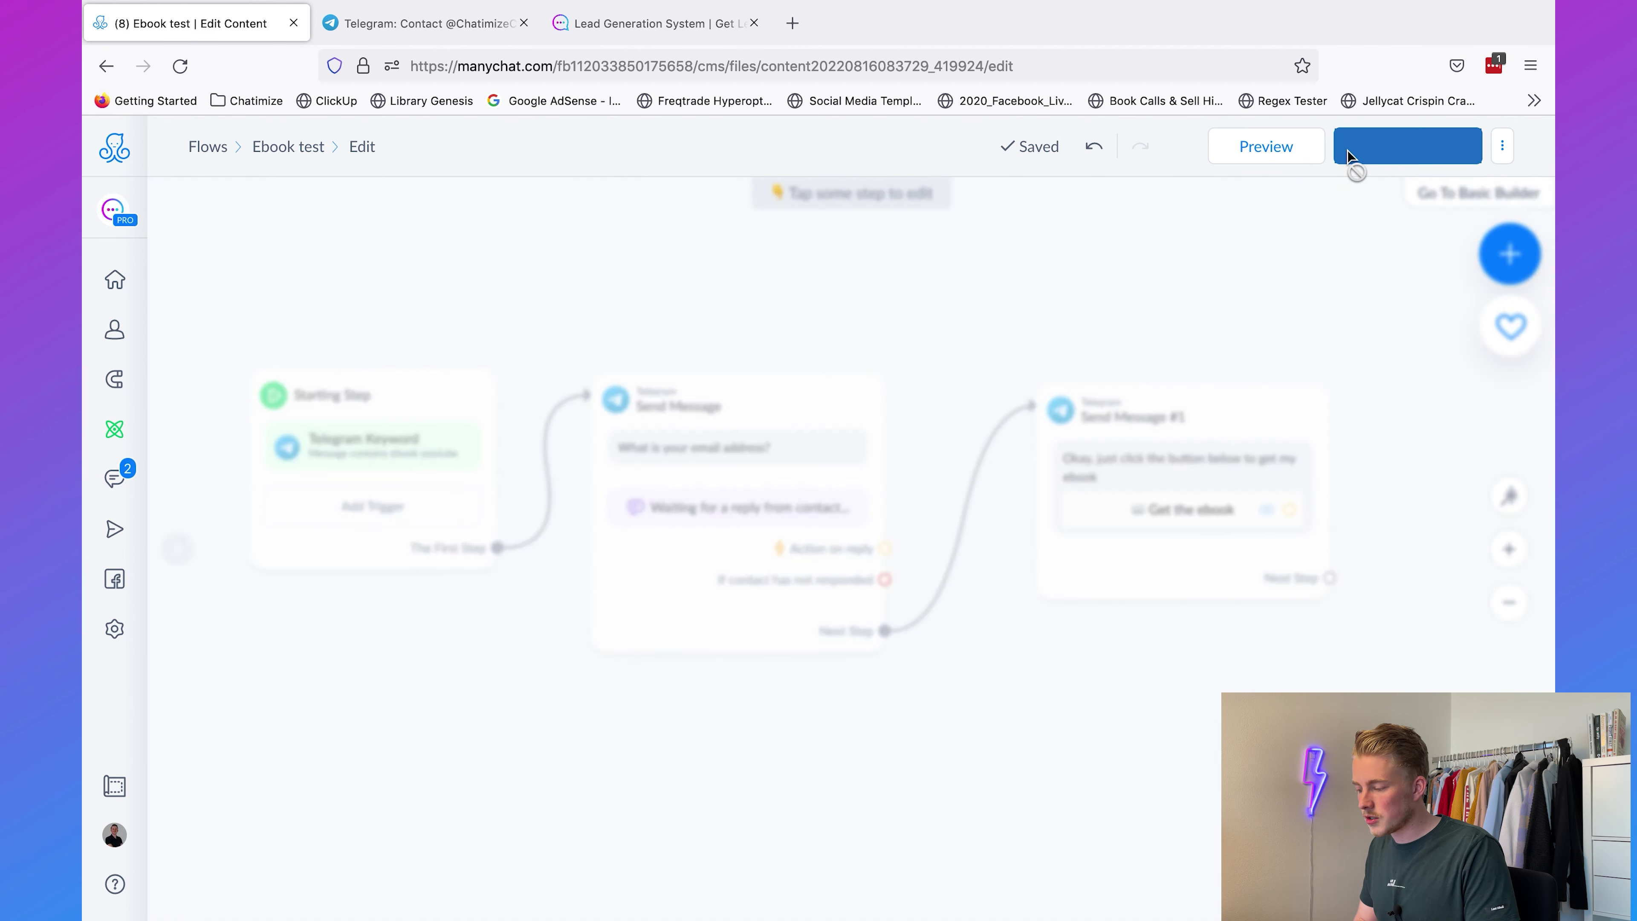
click(1212, 143)
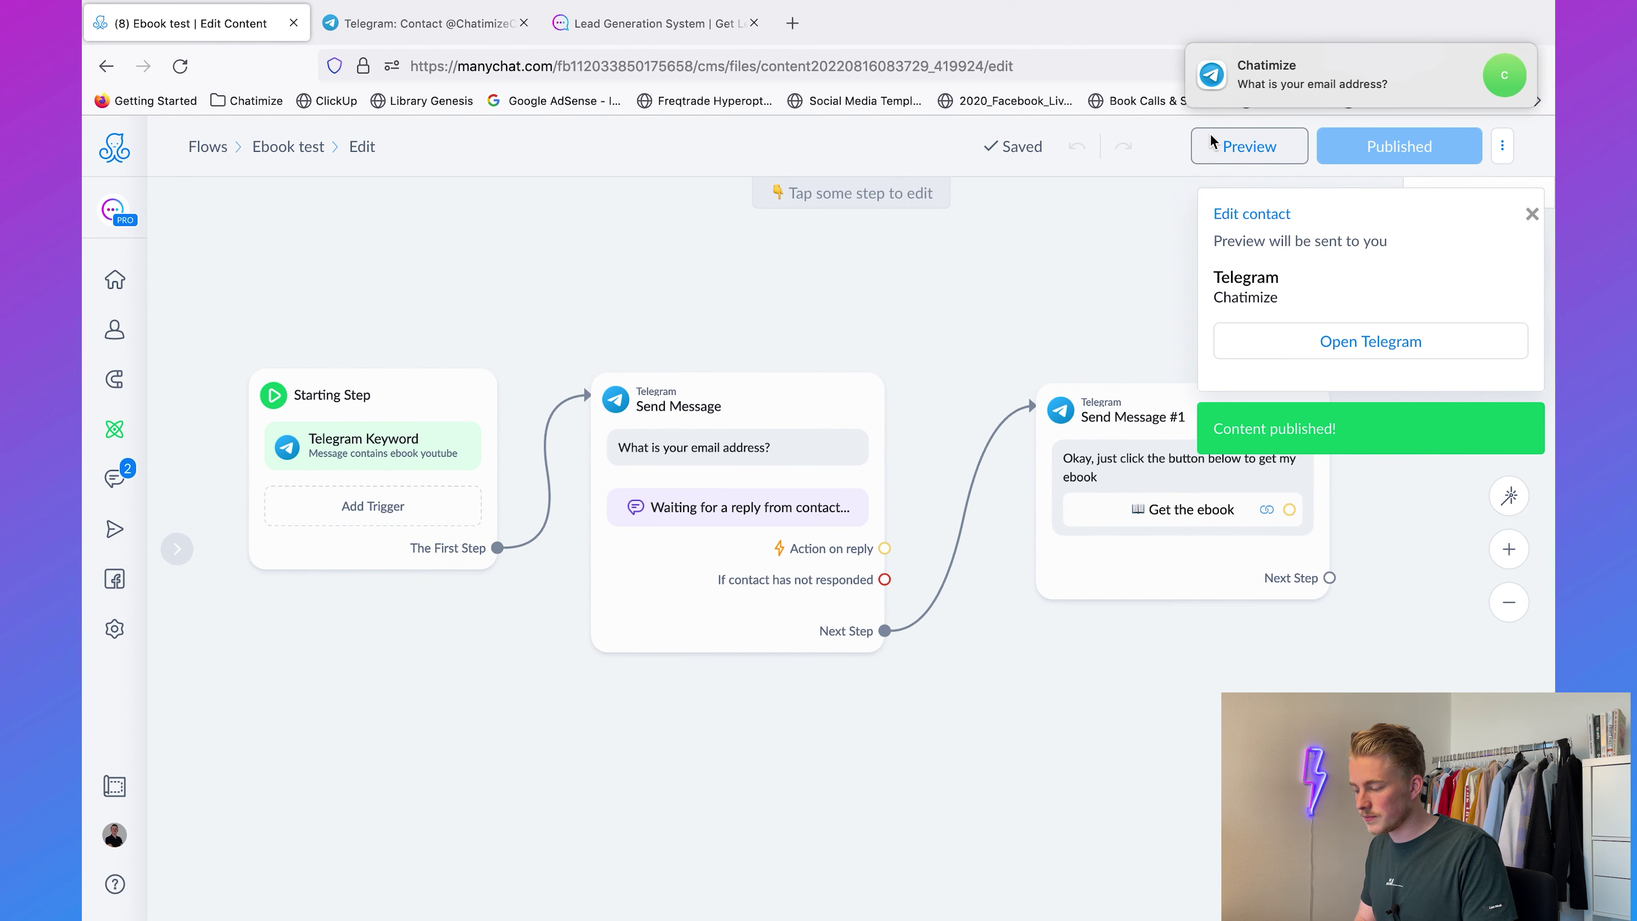
Step: Send the bot another invalid reply 'fjeifjjfe', then a valid email address
click(1261, 92)
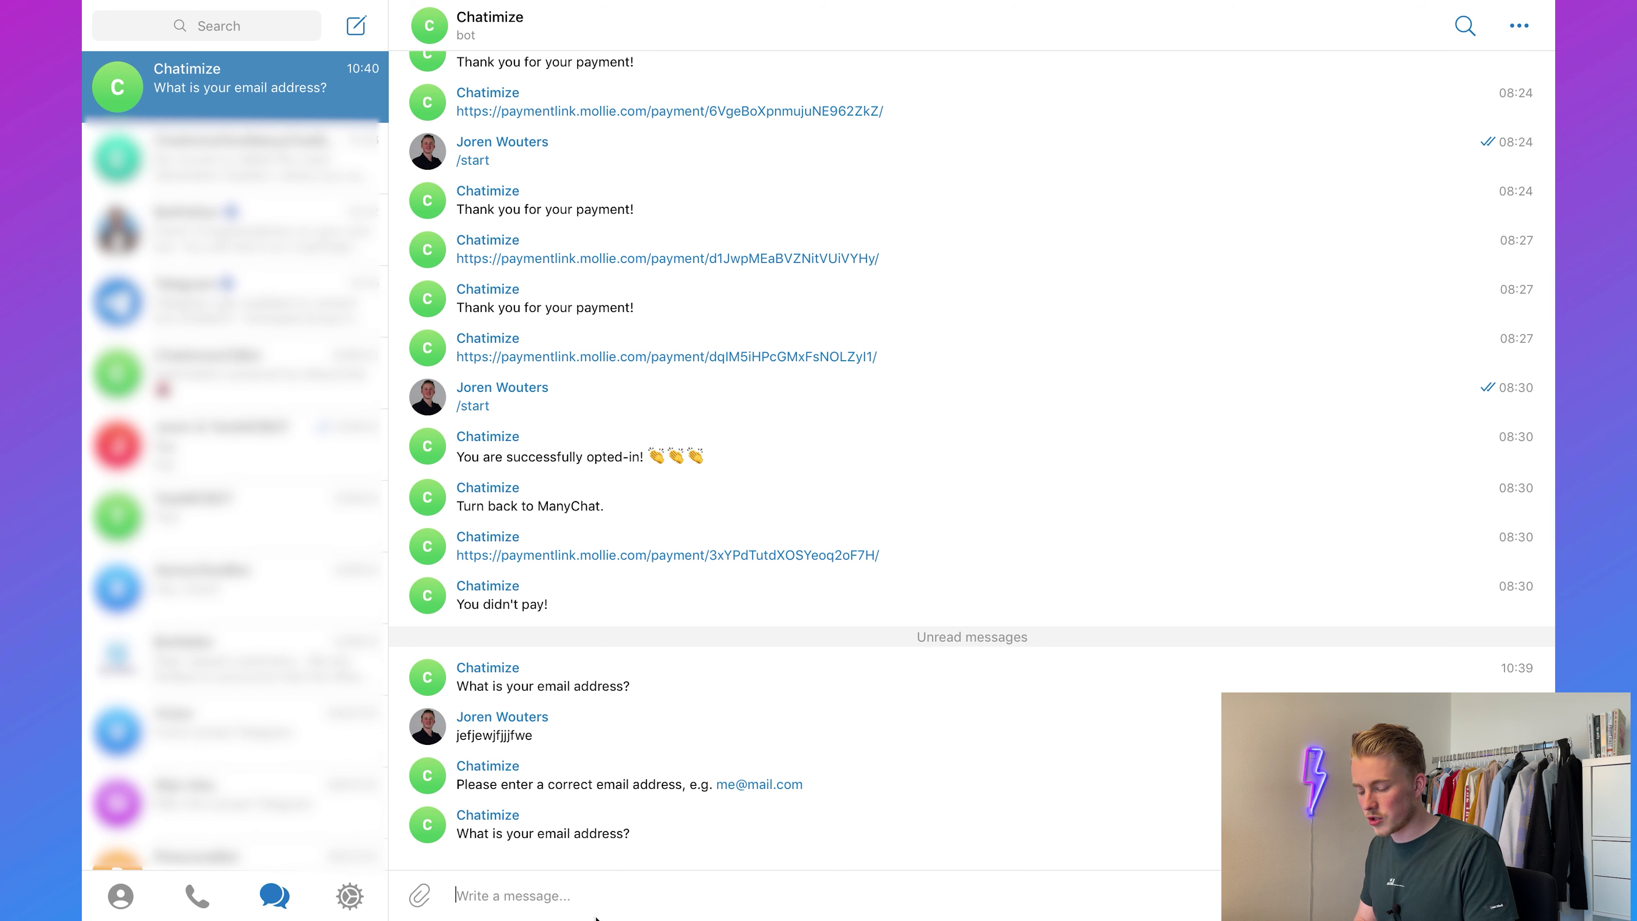
text(fjeifjjfeifwj)
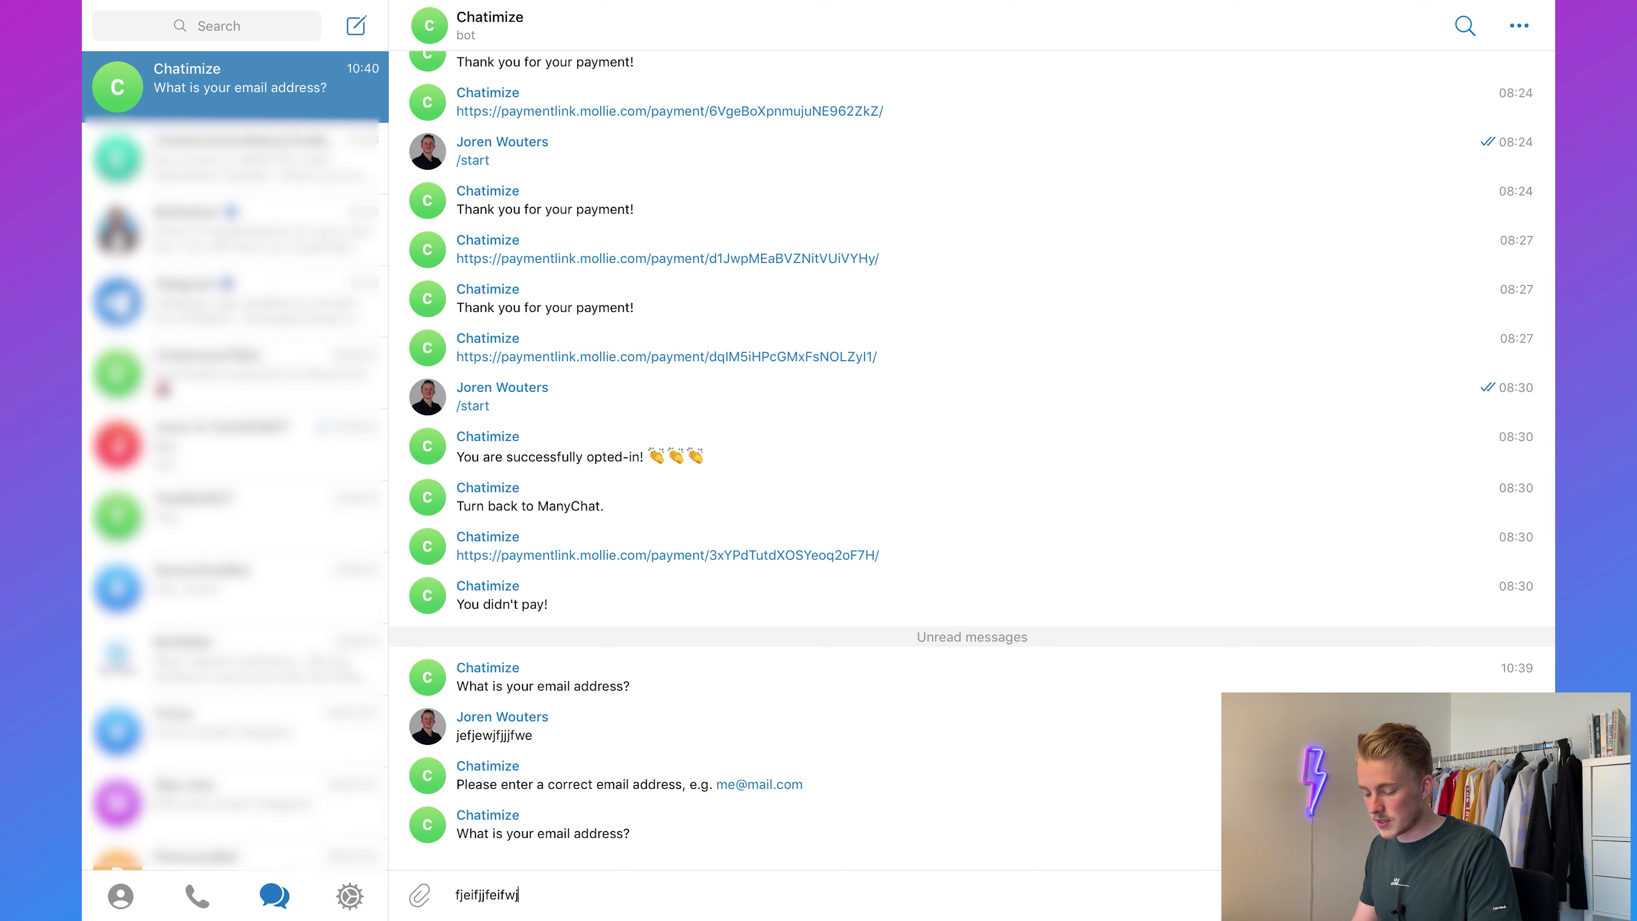
key(Return)
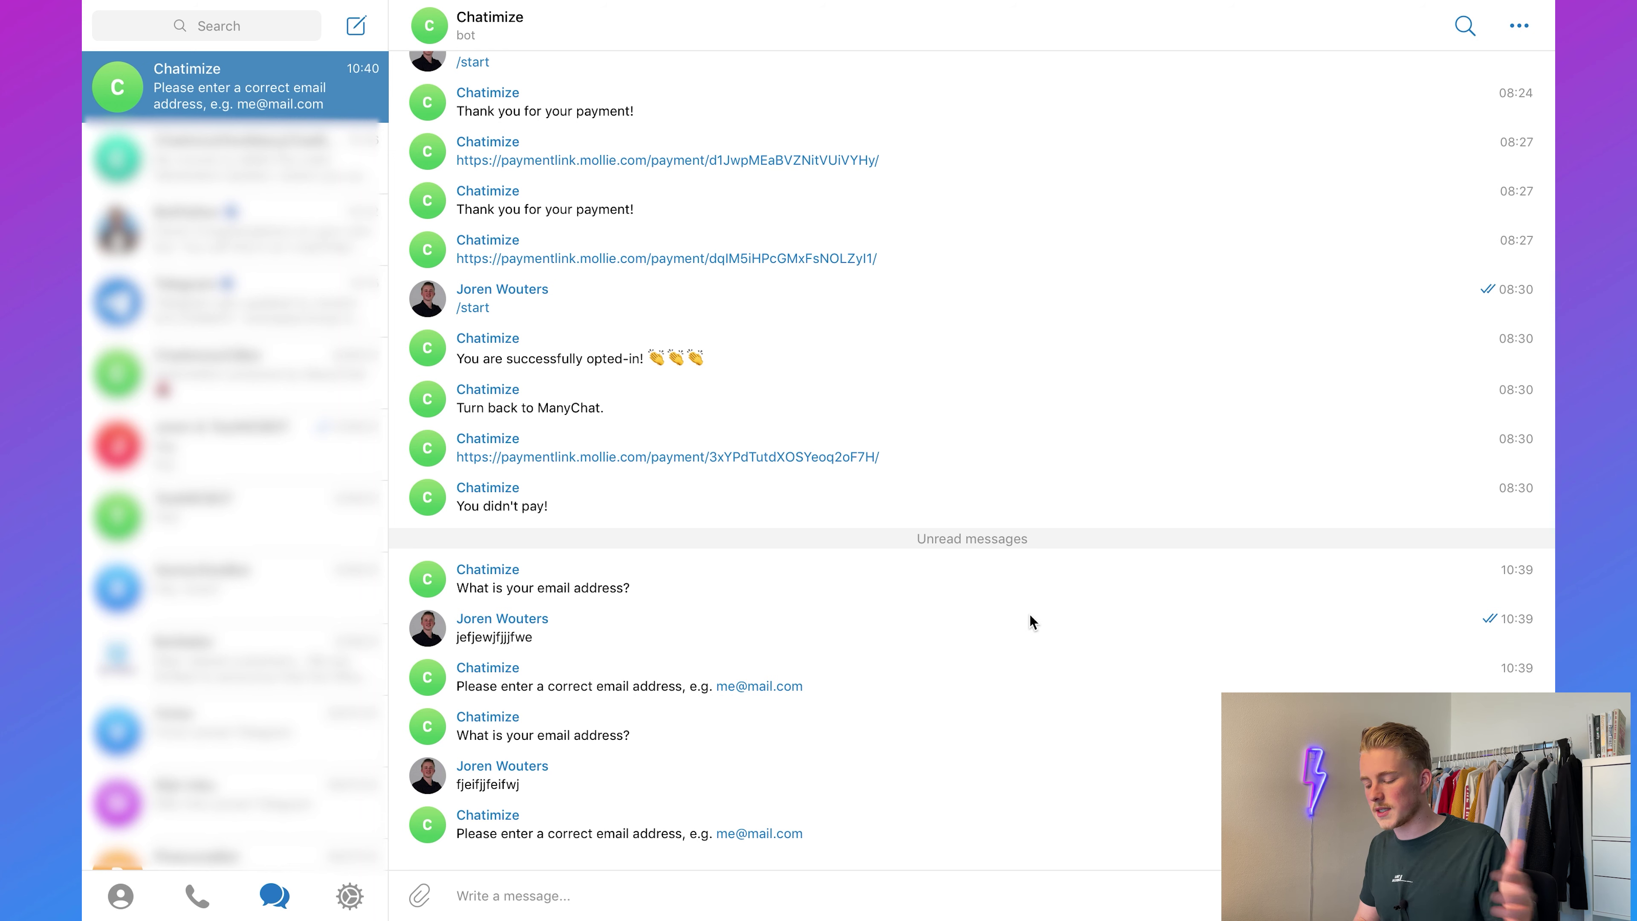
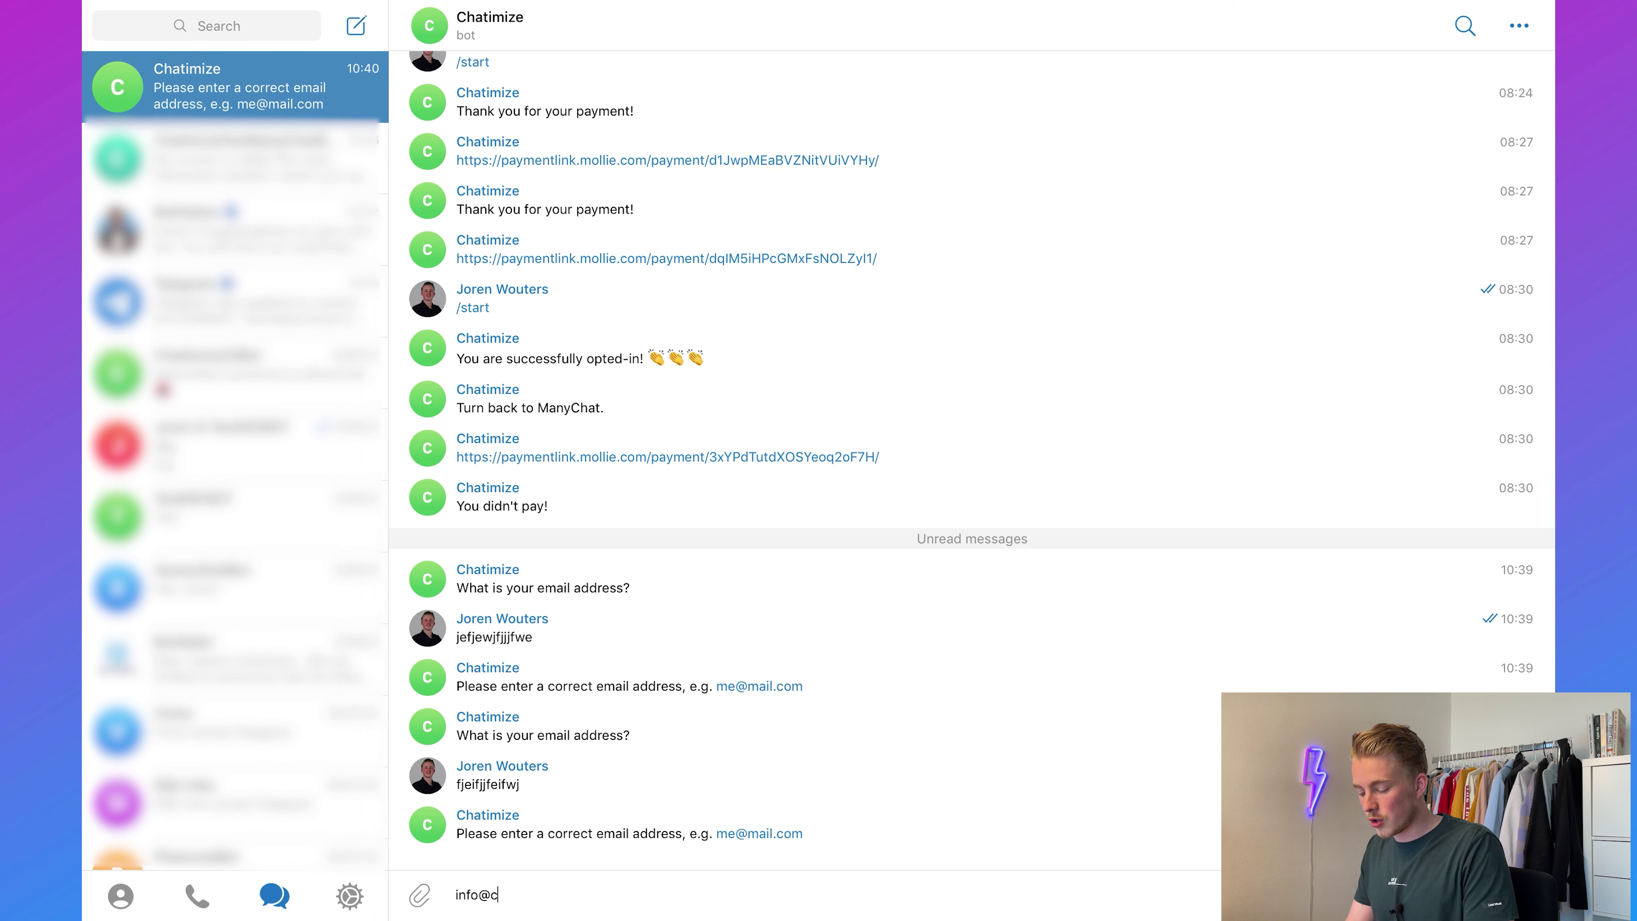
key(Return)
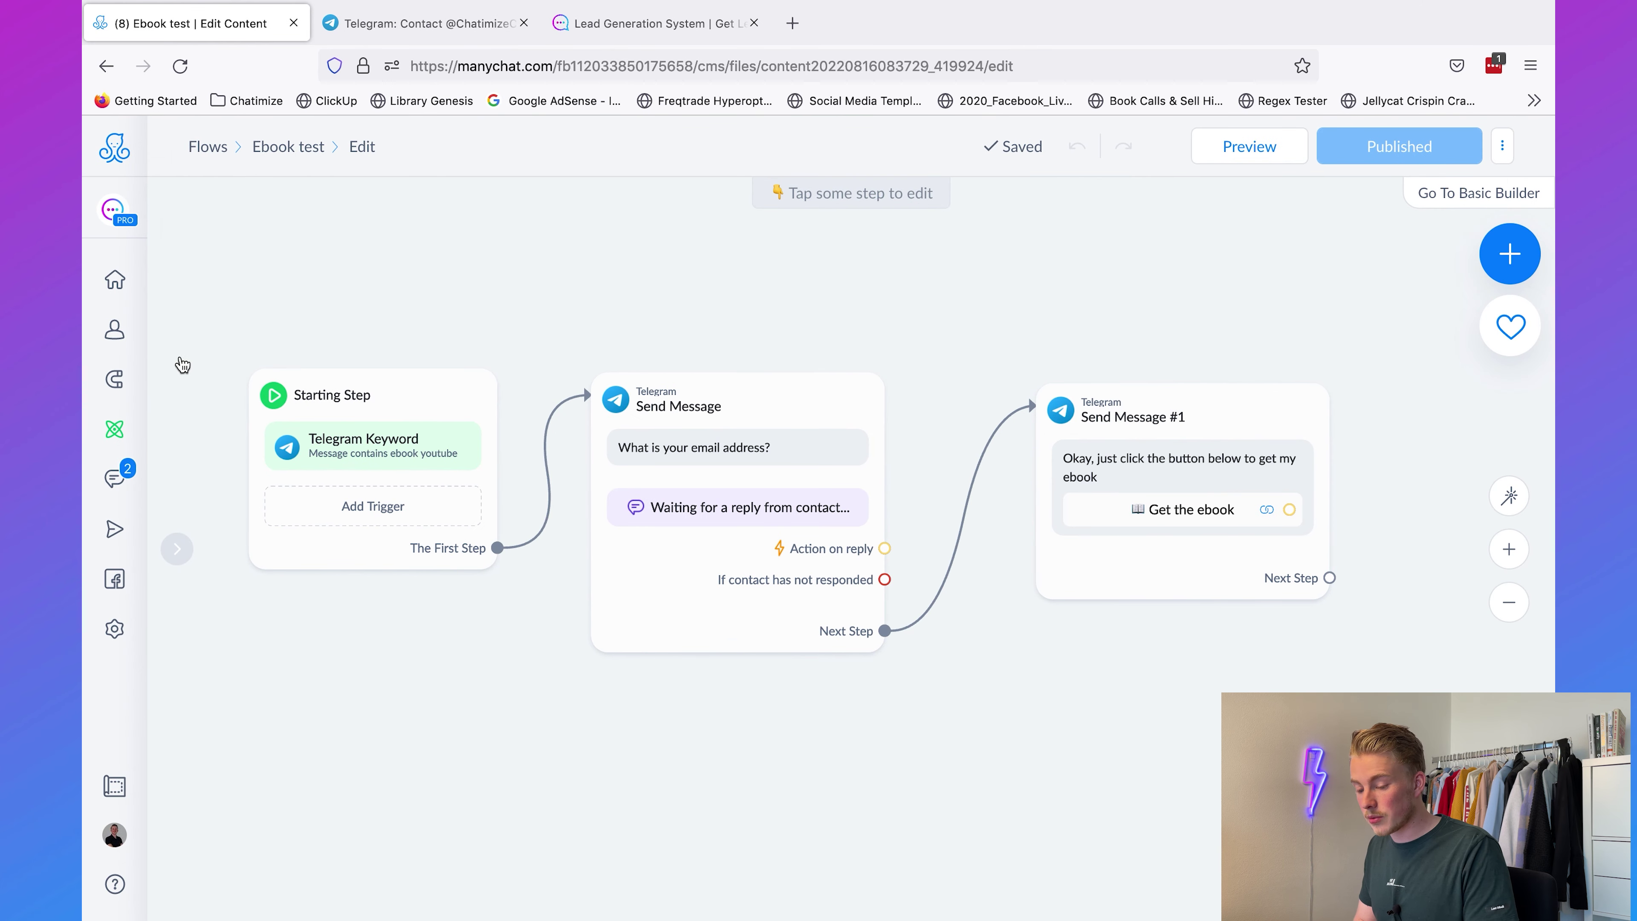
Step: Filter the Contacts list to Email is the test address just submitted to the bot
click(121, 339)
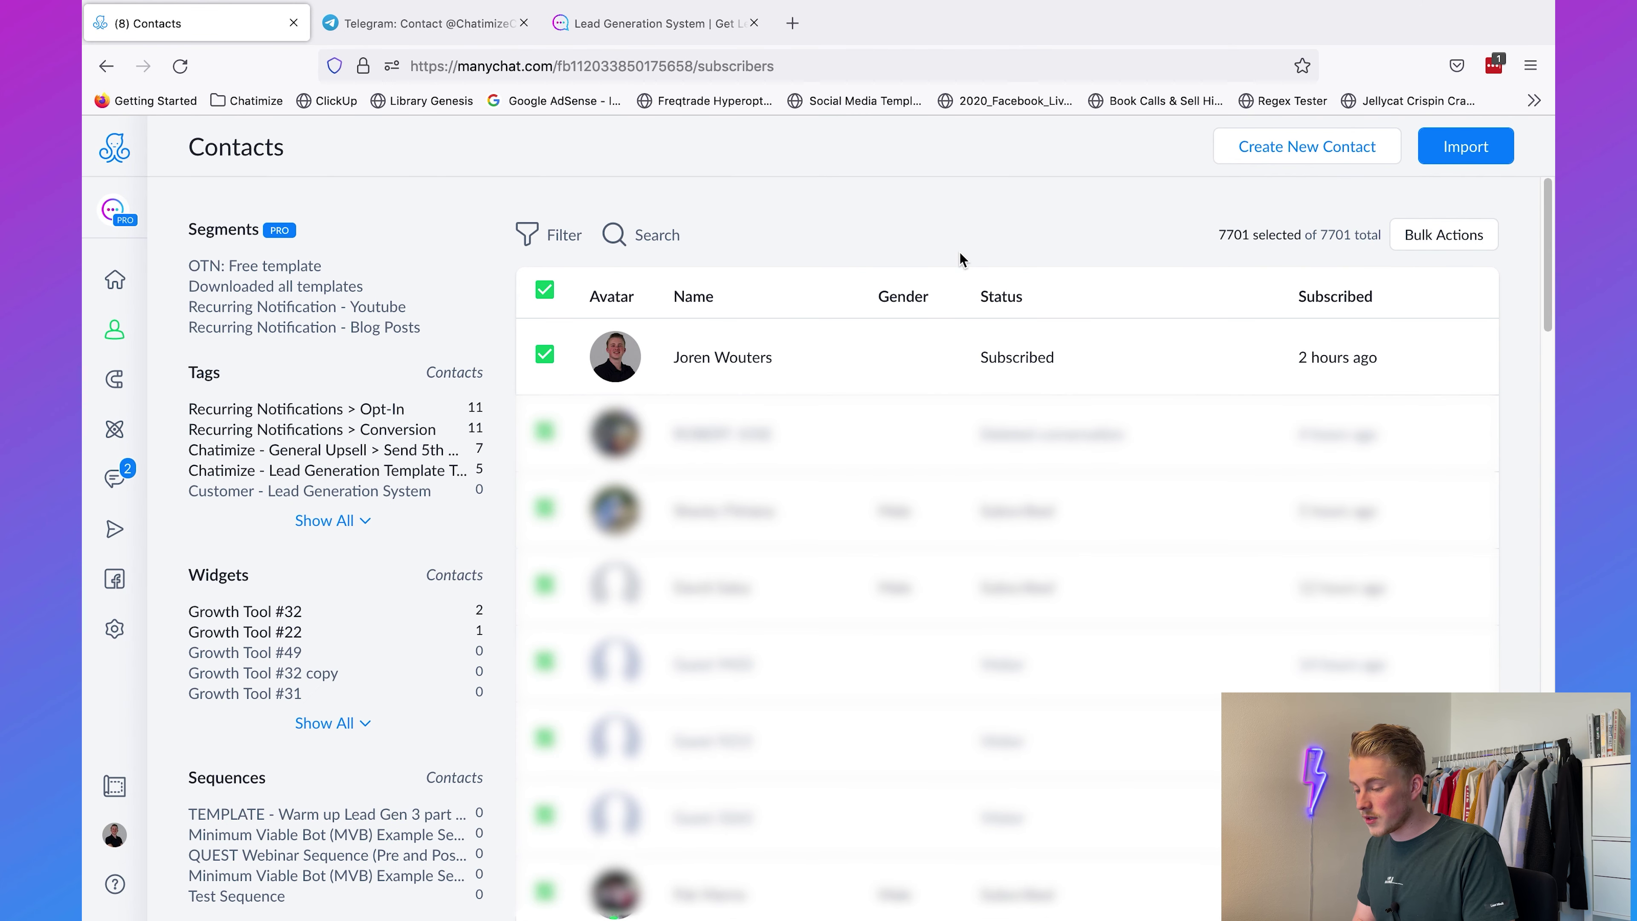
click(558, 246)
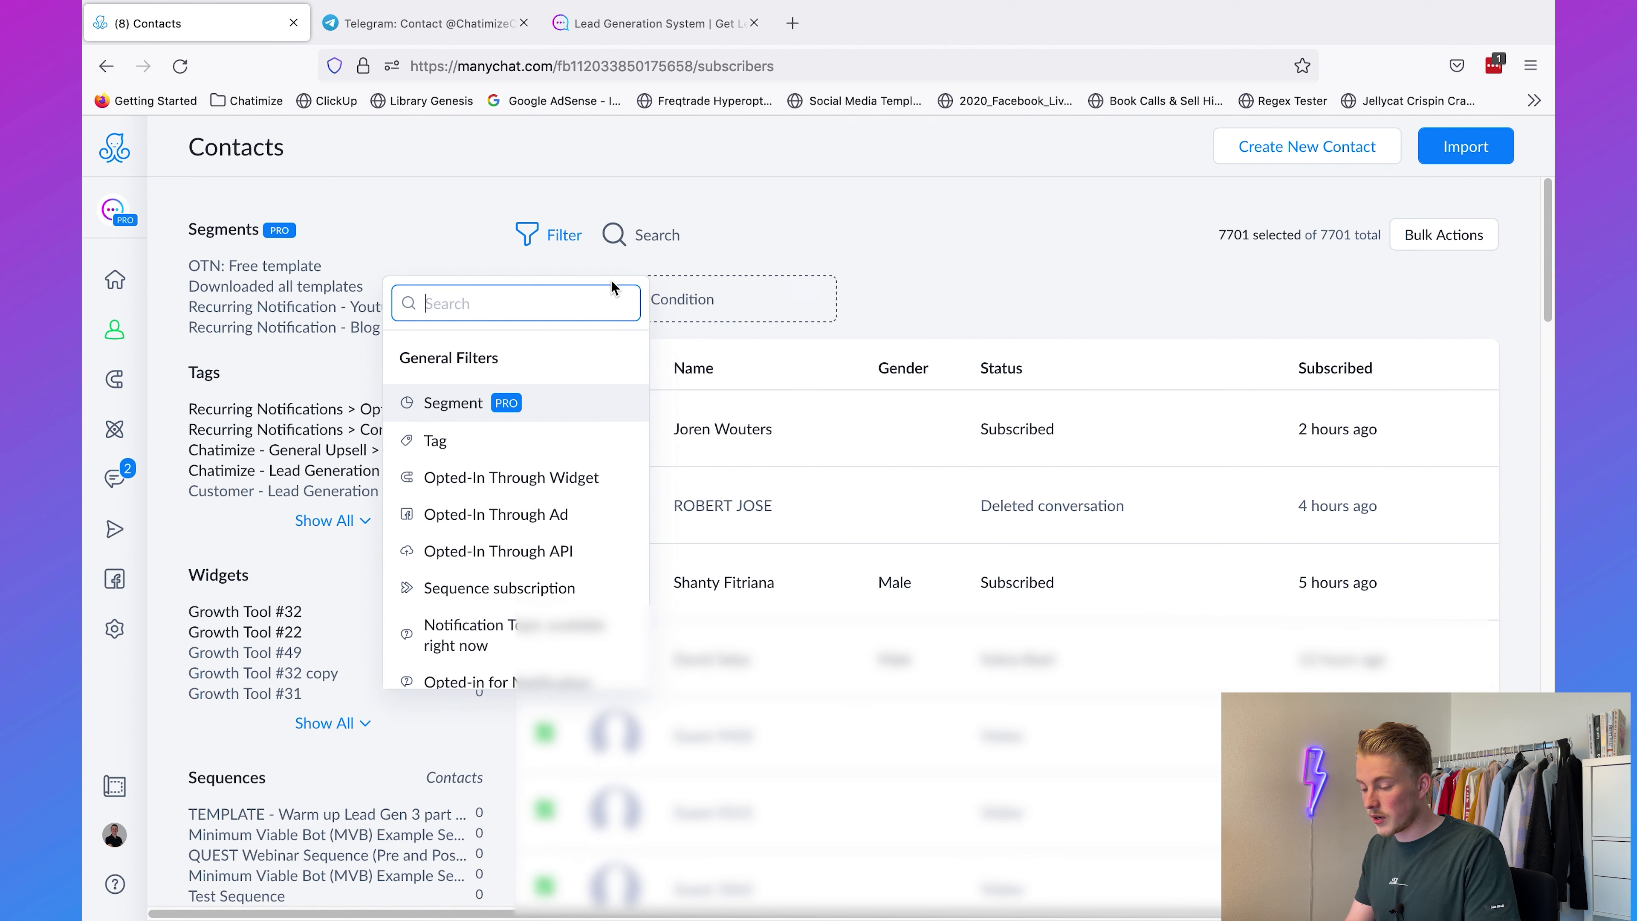
text(email)
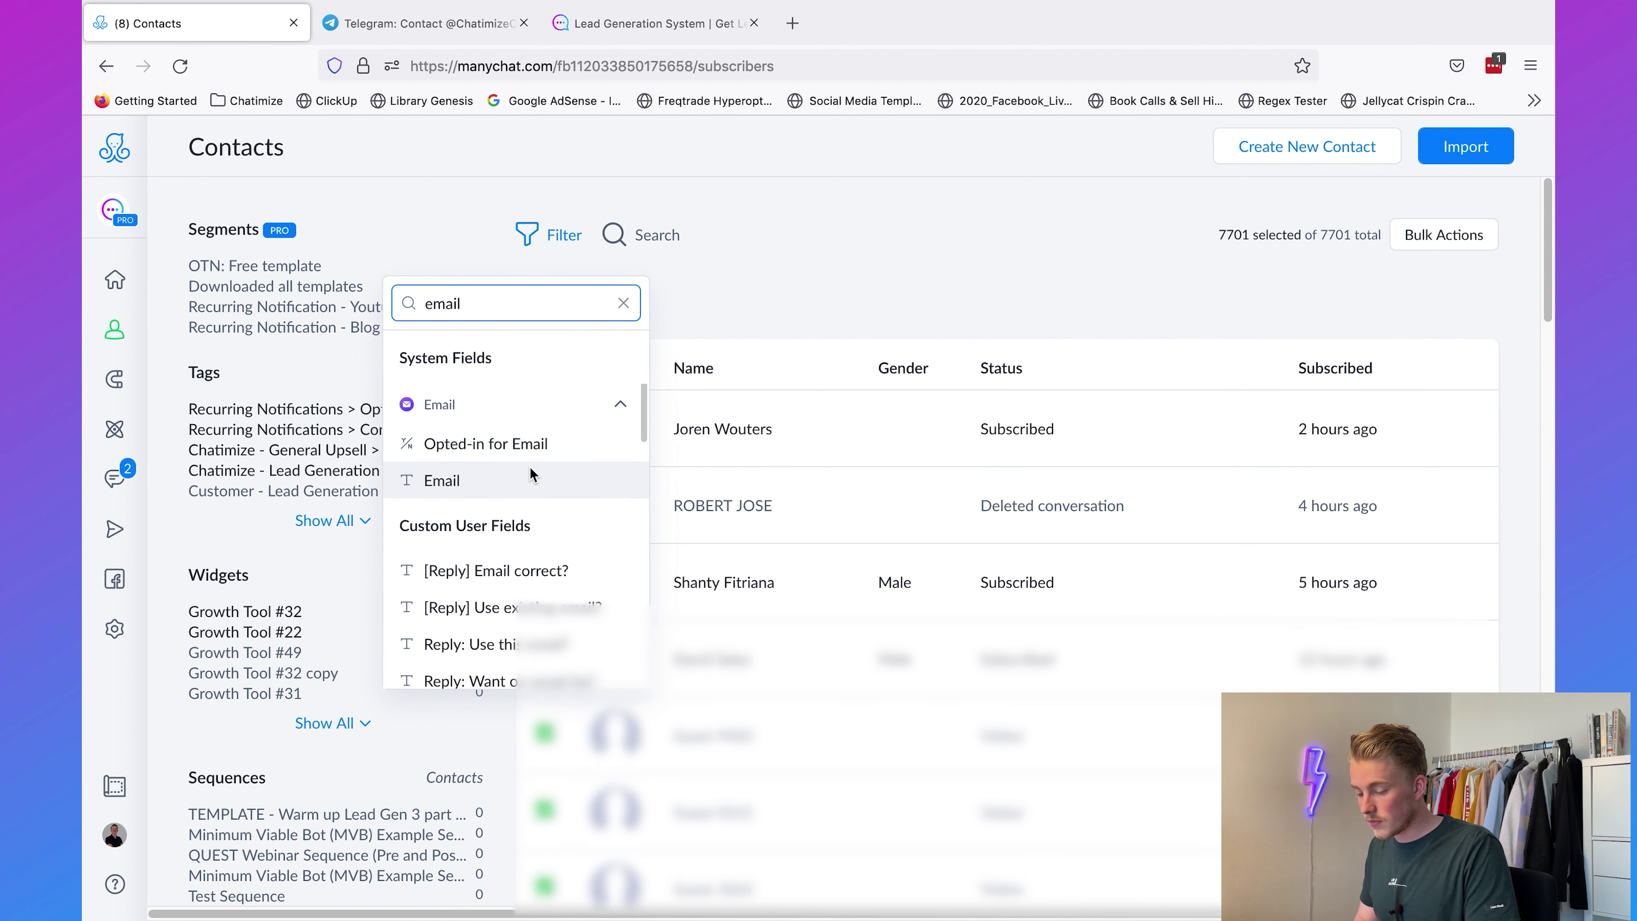
click(534, 477)
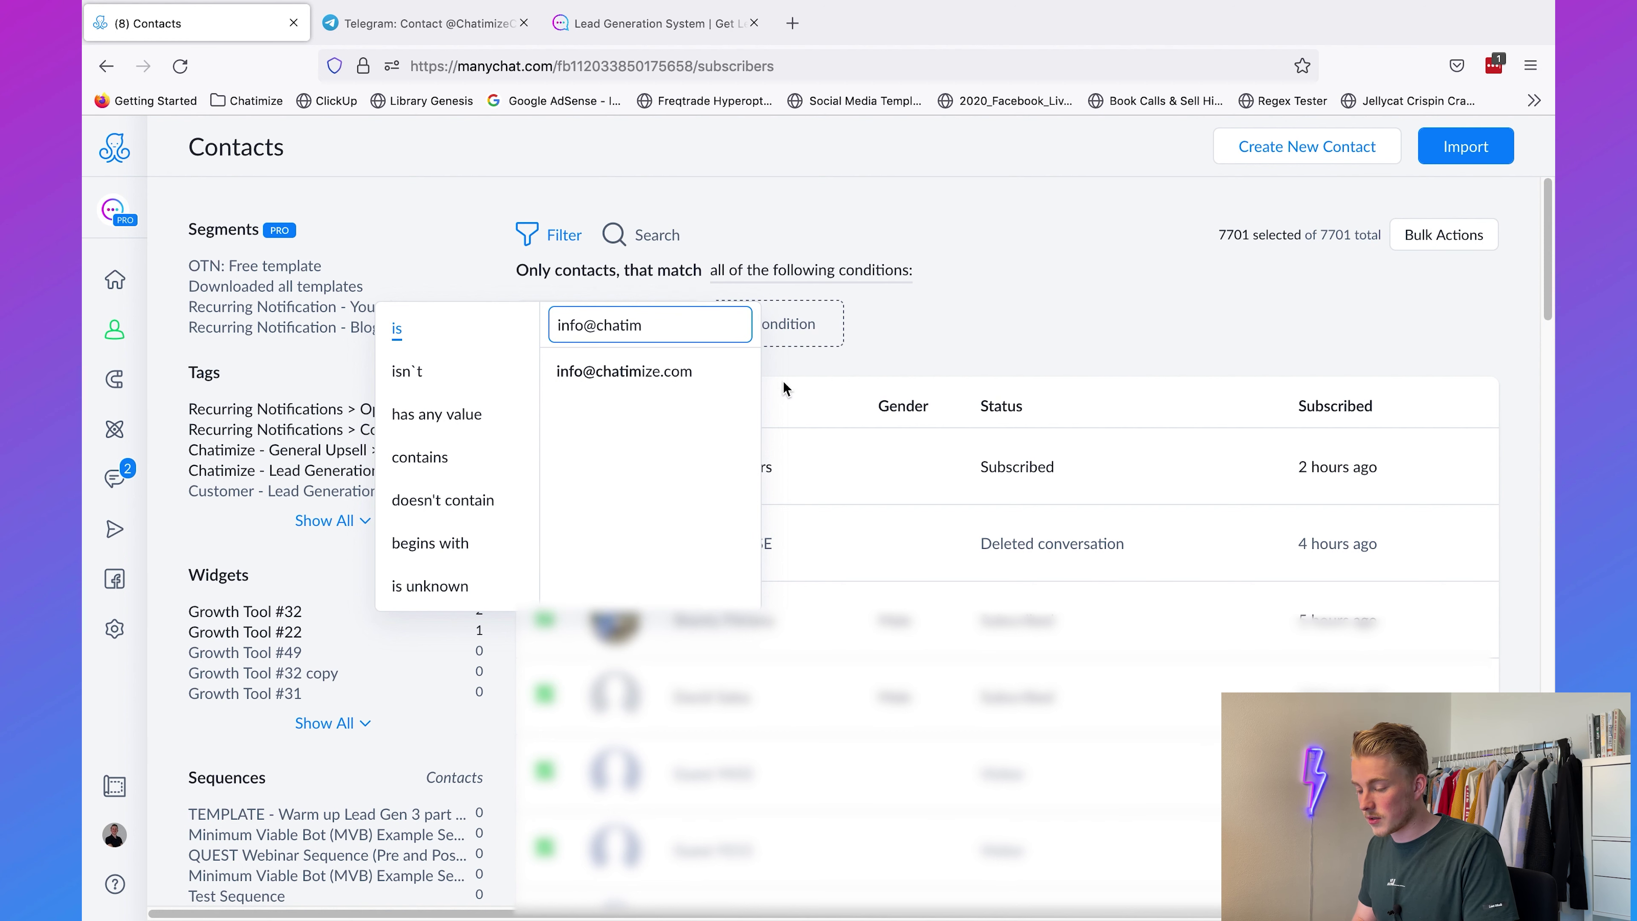
click(702, 371)
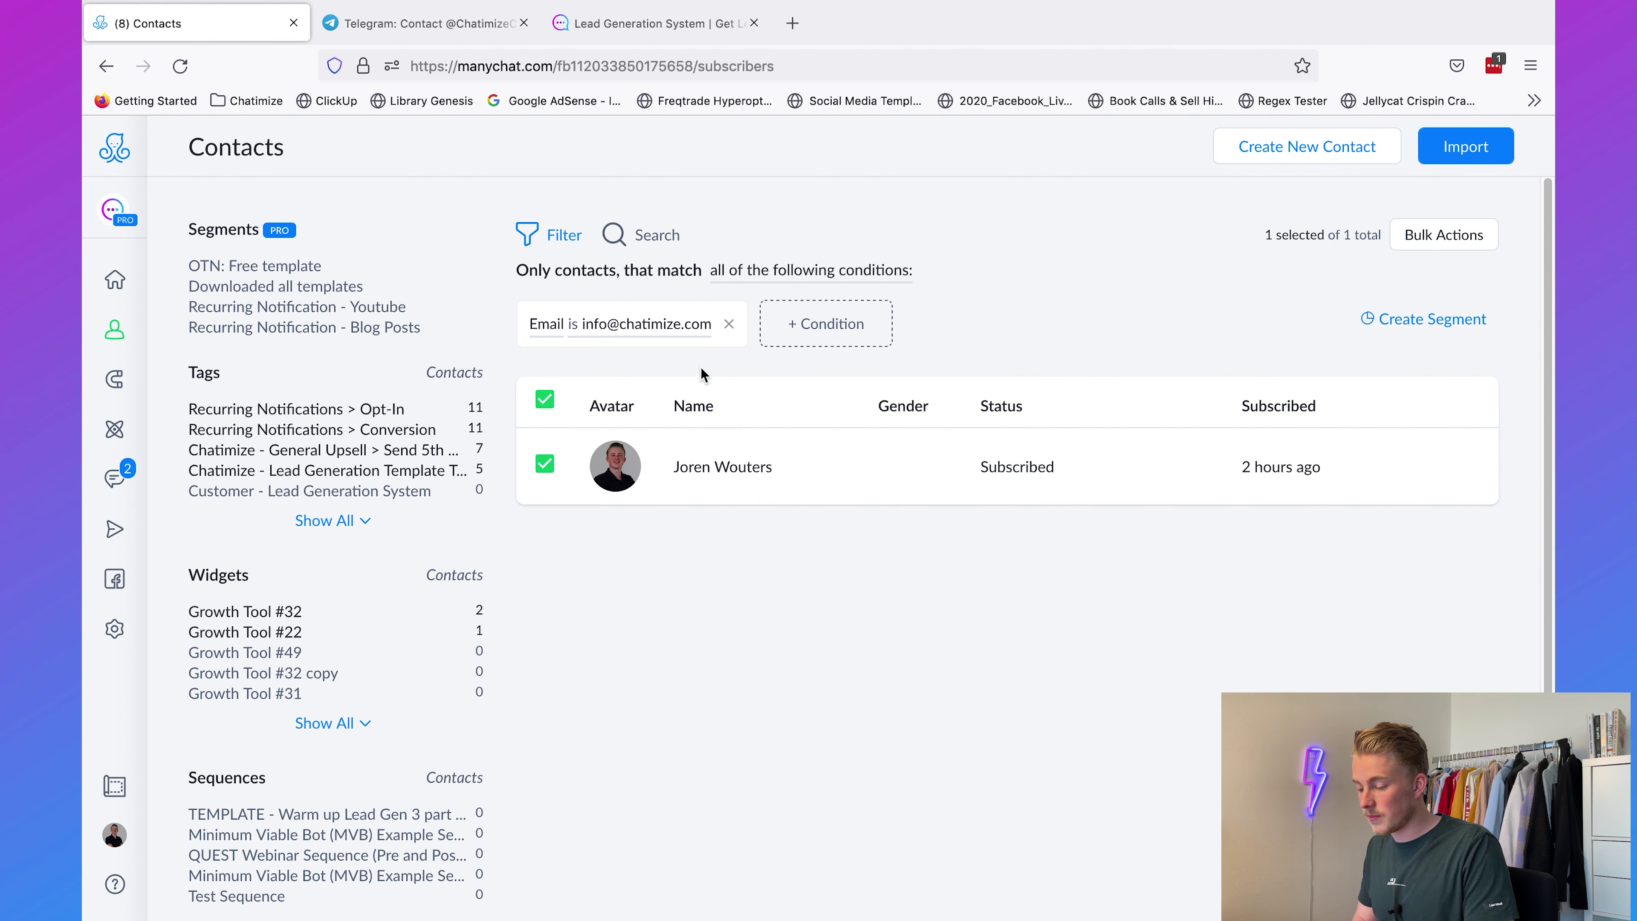